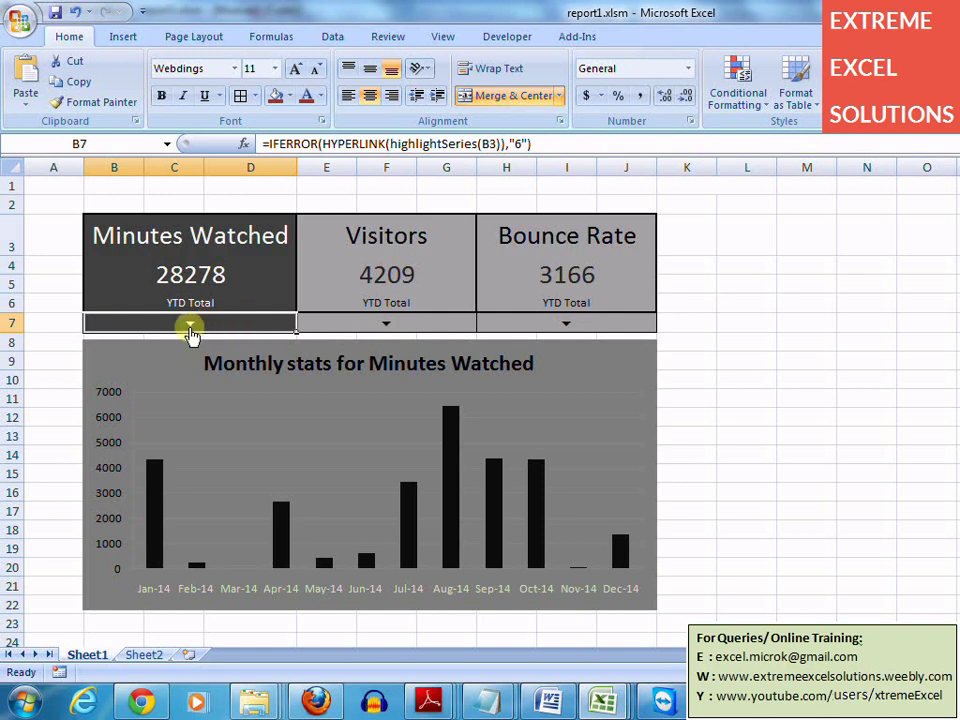
Cycle the dashboard chart through the three row-7 metrics, then show Sheet2's monthly data table
mouse_move(381, 326)
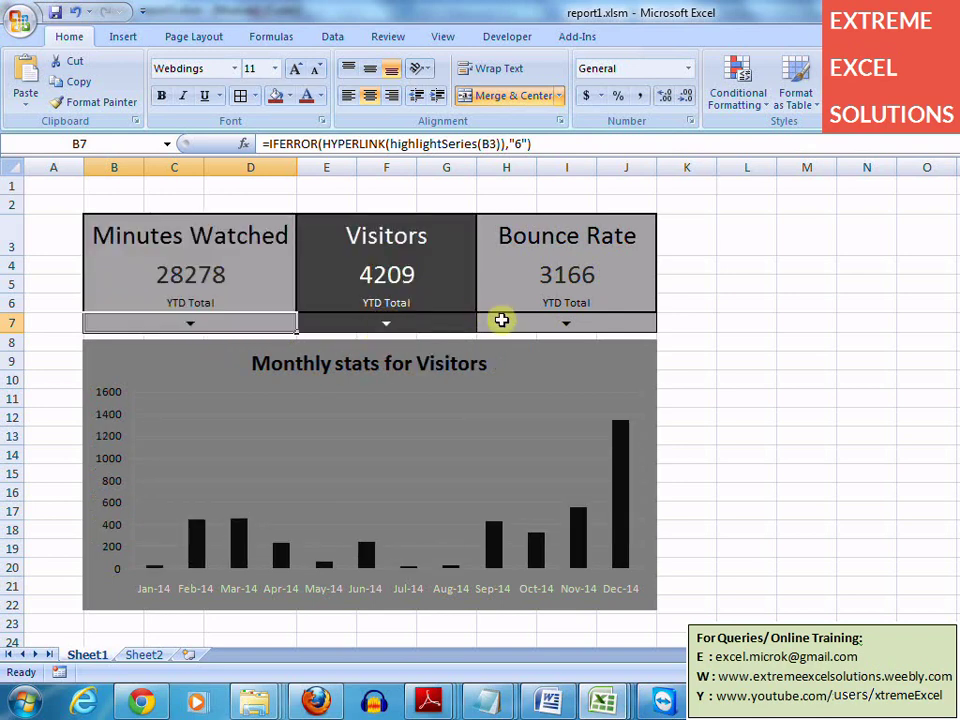
mouse_move(566, 329)
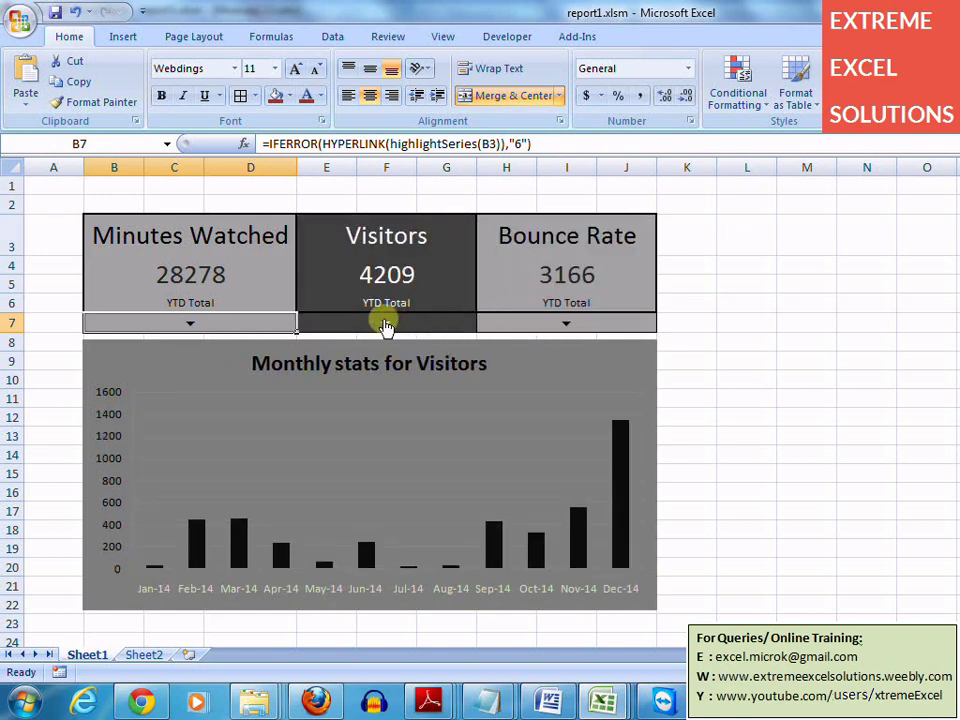
mouse_move(197, 323)
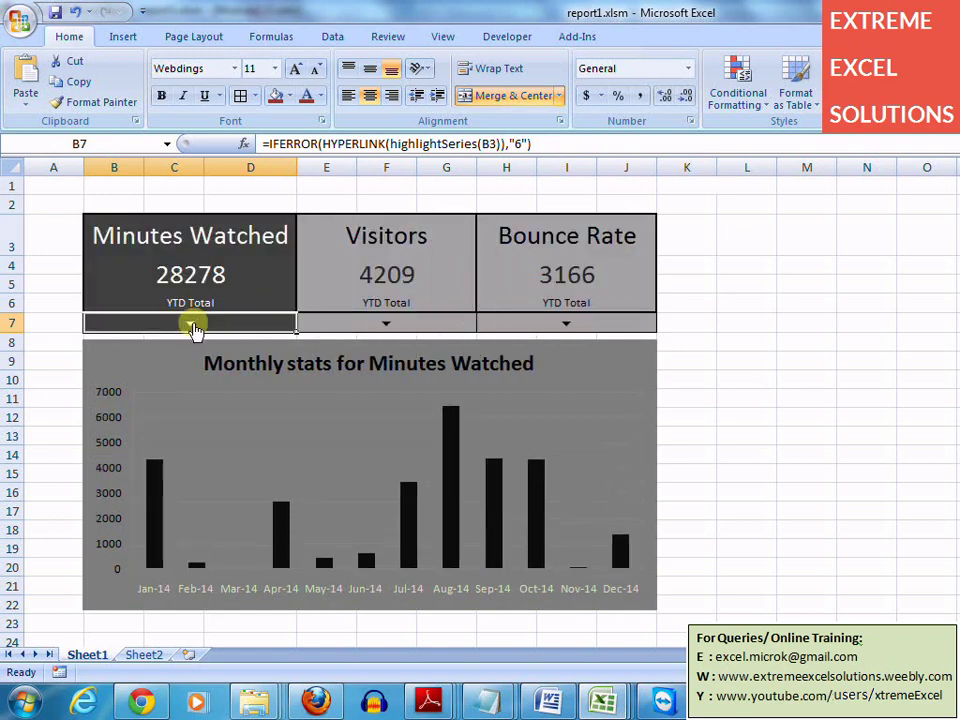
click(144, 656)
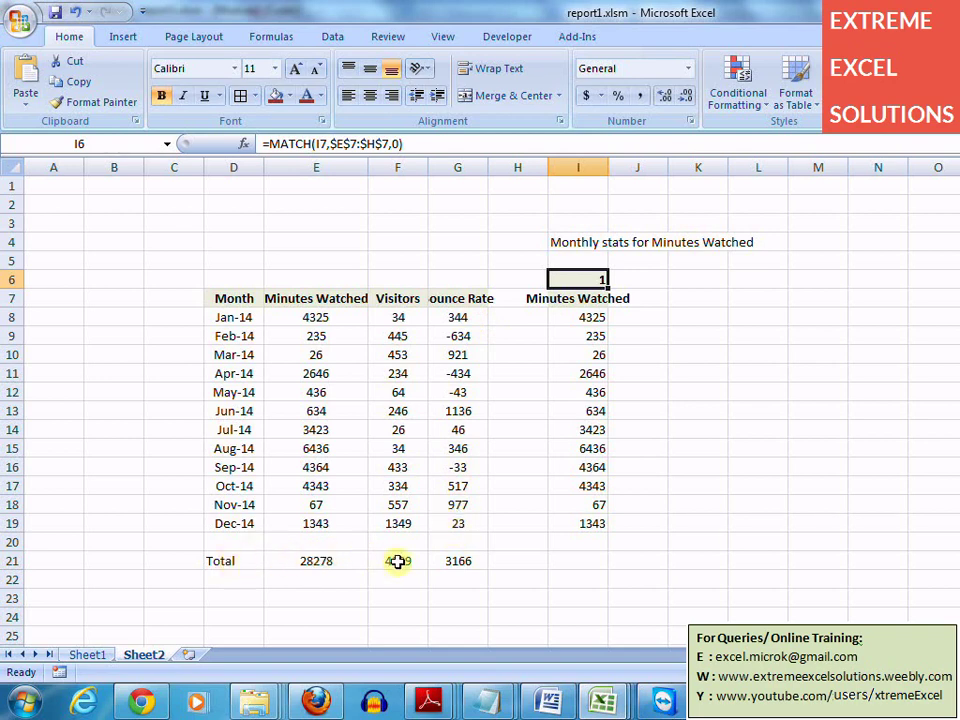
Choose Visitors on the Sheet1 dashboard and compare the chart with Sheet2's lookup column I
click(90, 656)
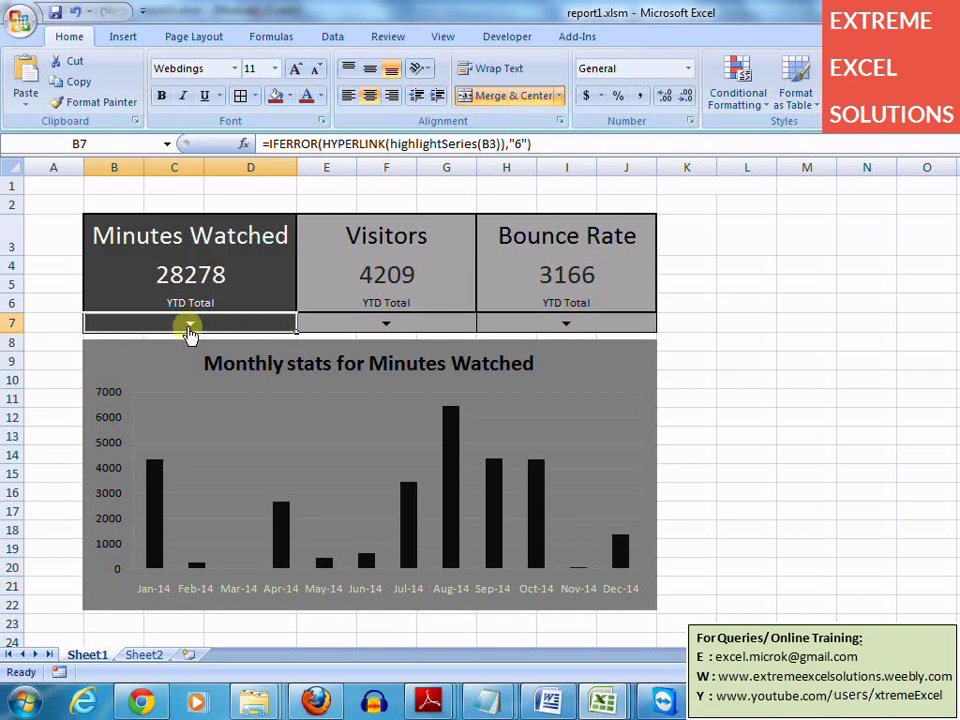
mouse_move(392, 328)
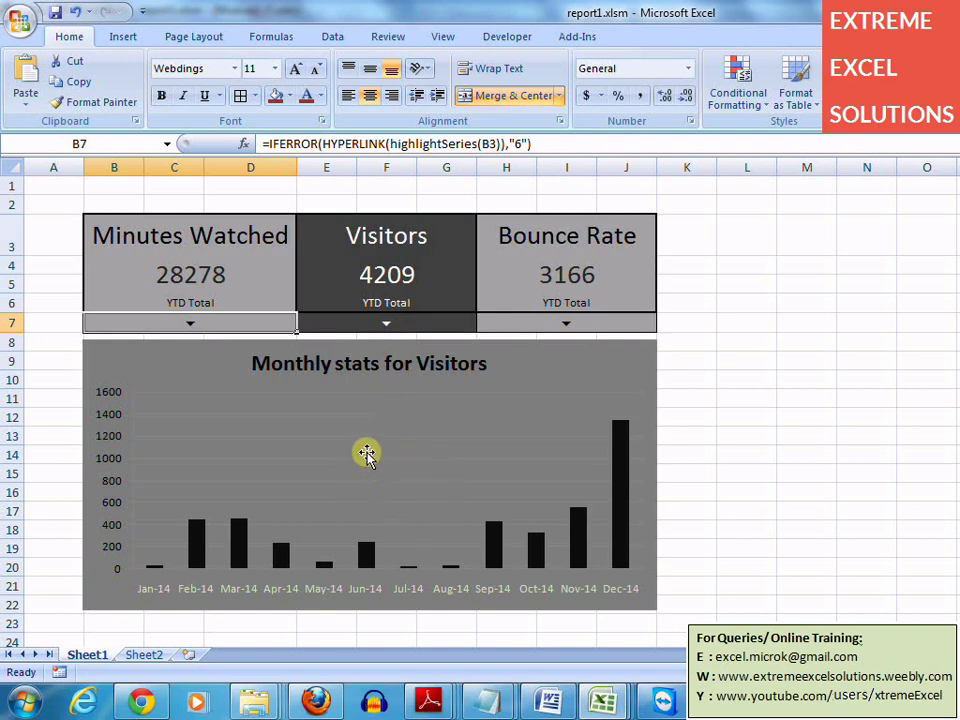
click(146, 655)
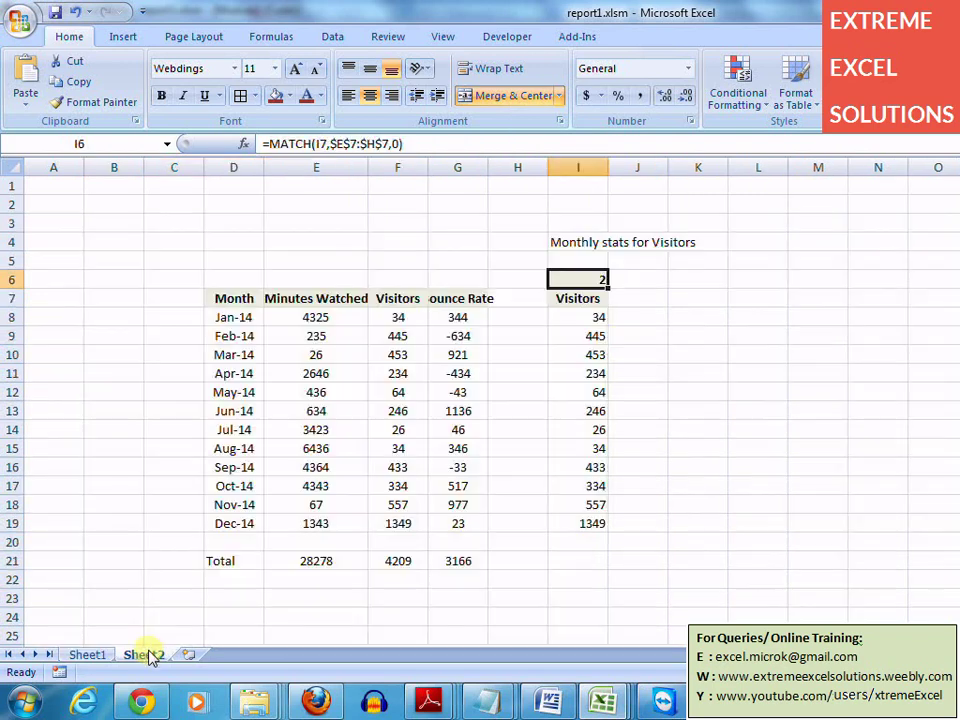
click(88, 655)
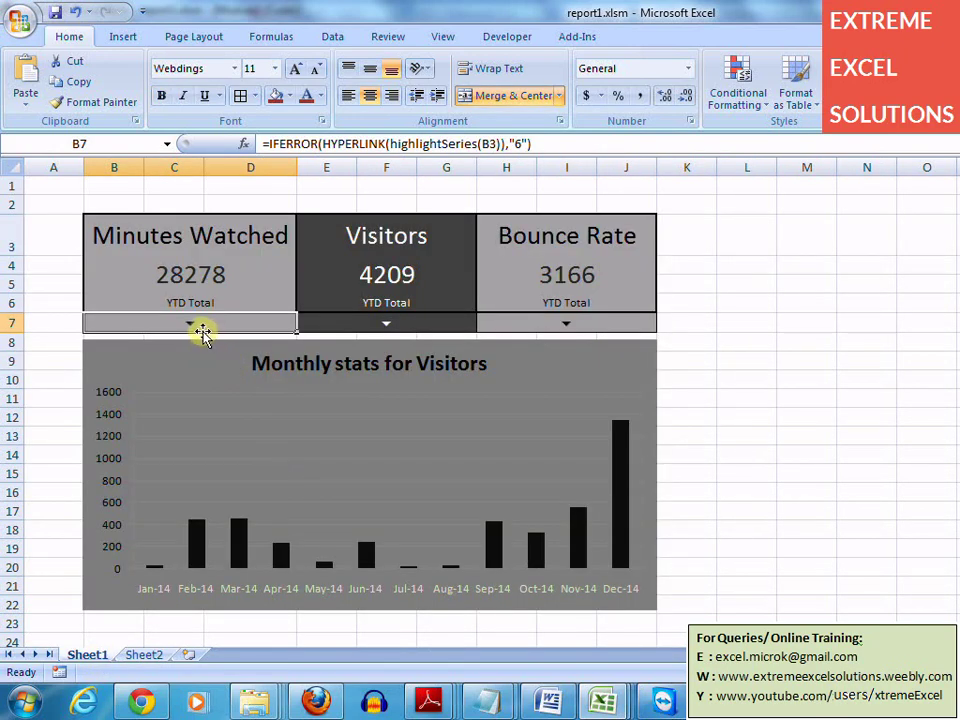
mouse_move(193, 328)
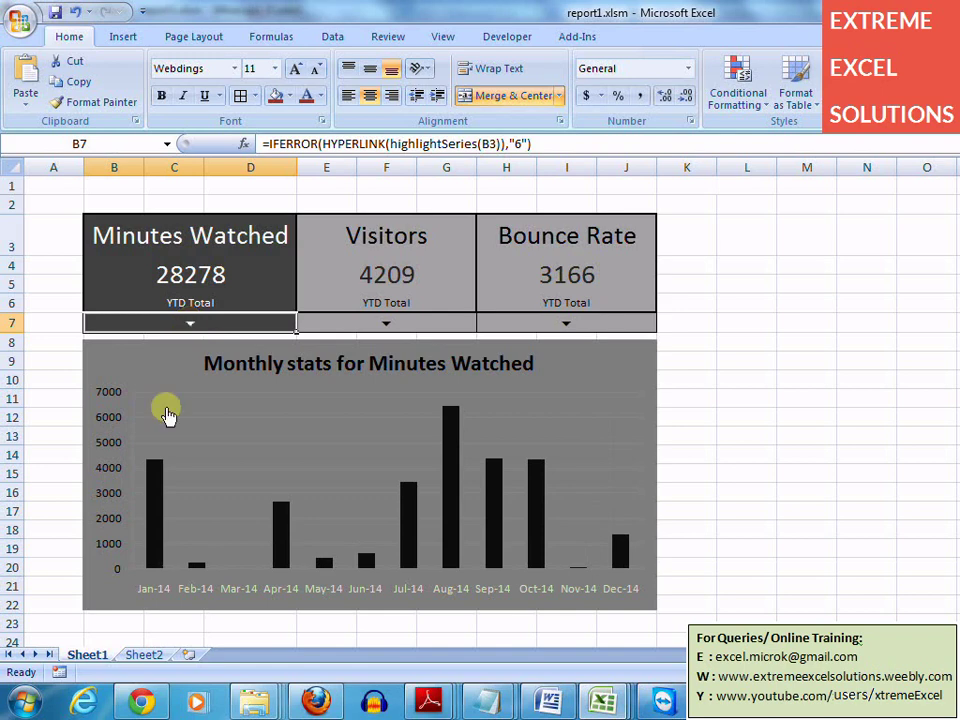
click(148, 655)
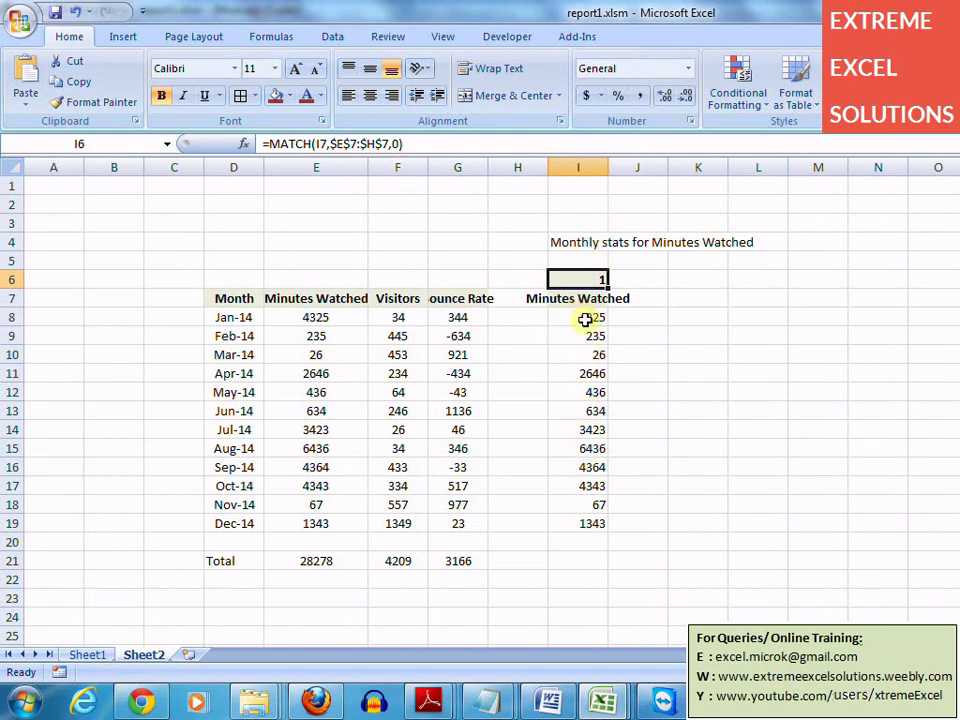
click(88, 655)
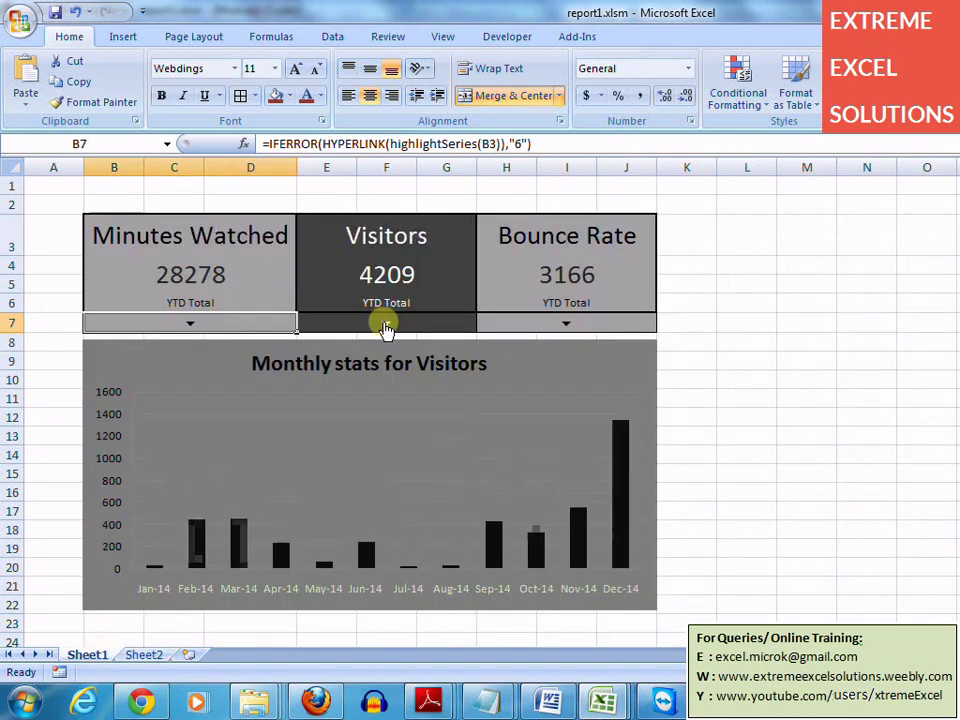
click(143, 655)
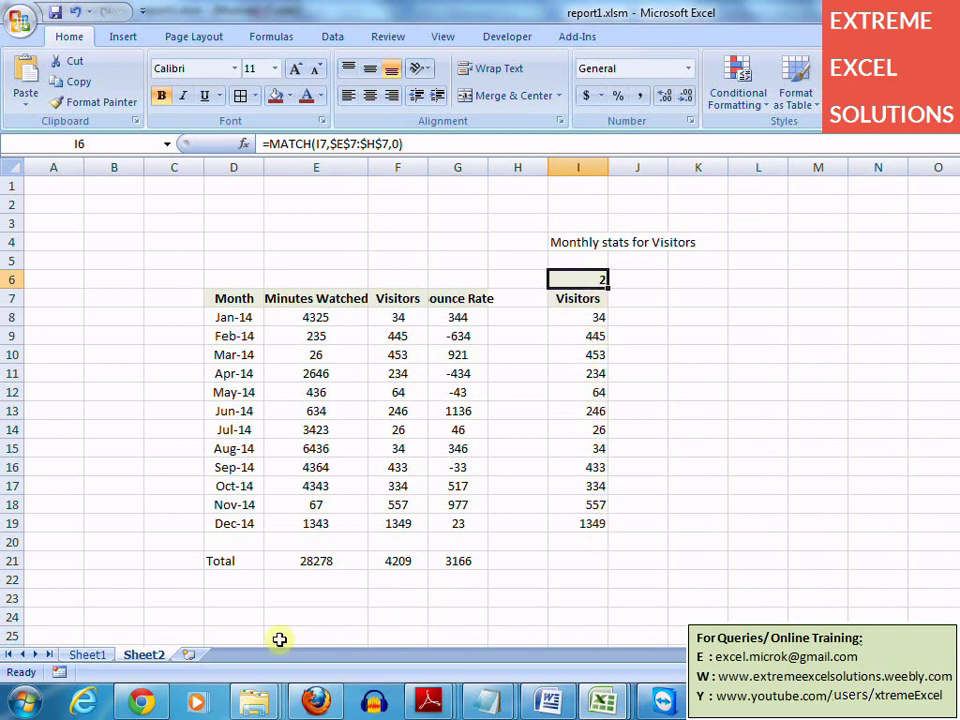
click(103, 656)
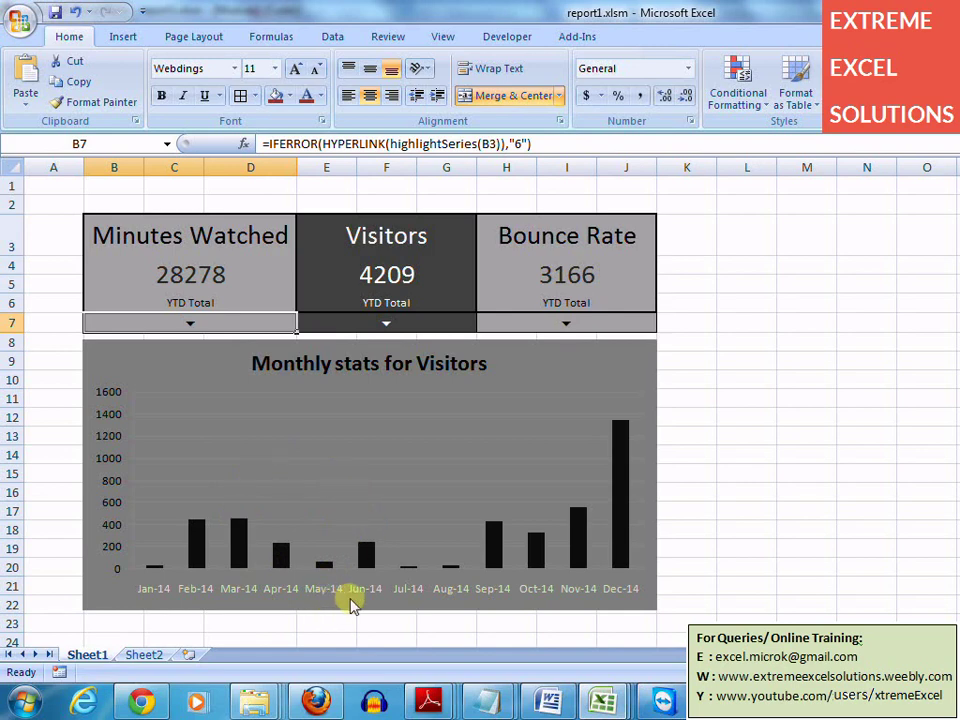
click(143, 656)
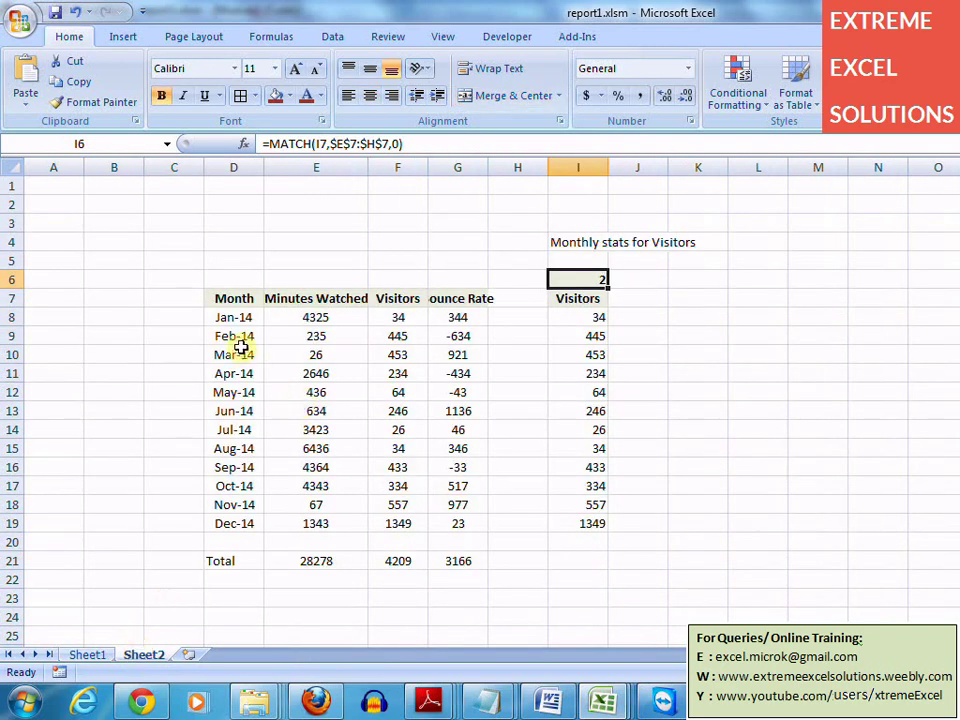
Copy the monthly table D7:G21 and paste it at C5 on Book1's Sheet2
drag(233, 300, 448, 544)
key(ctrl+c)
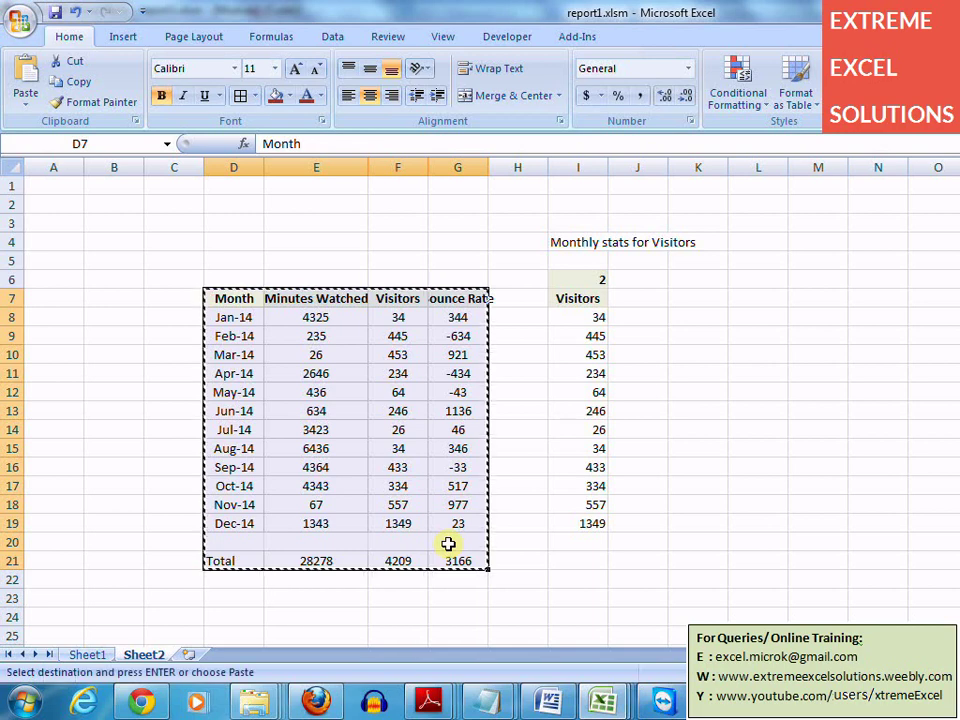
mouse_move(643, 680)
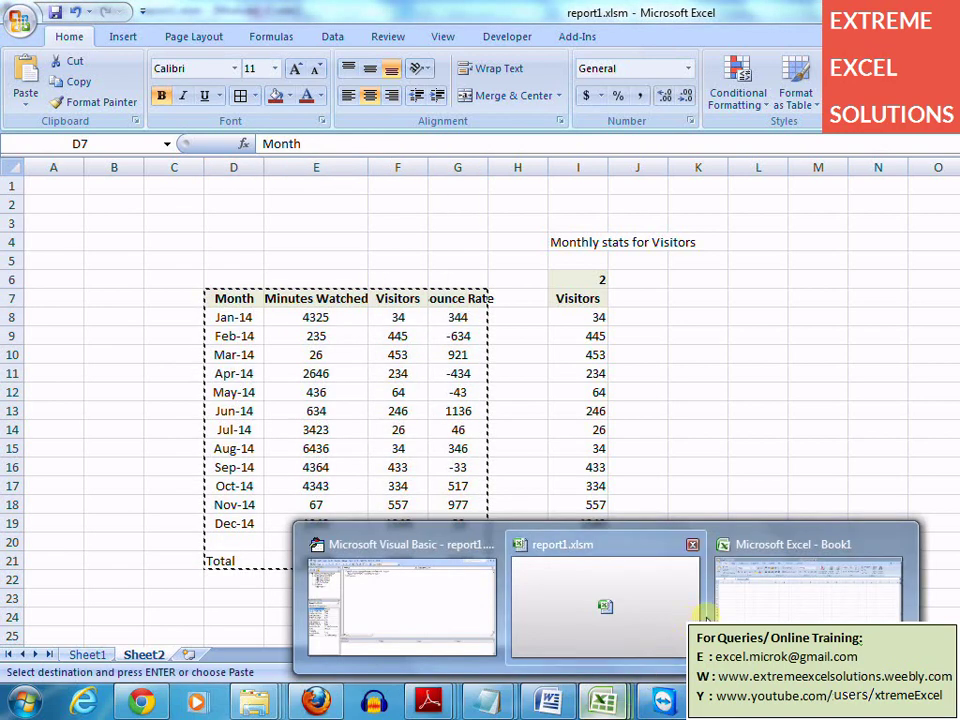
click(789, 605)
click(163, 655)
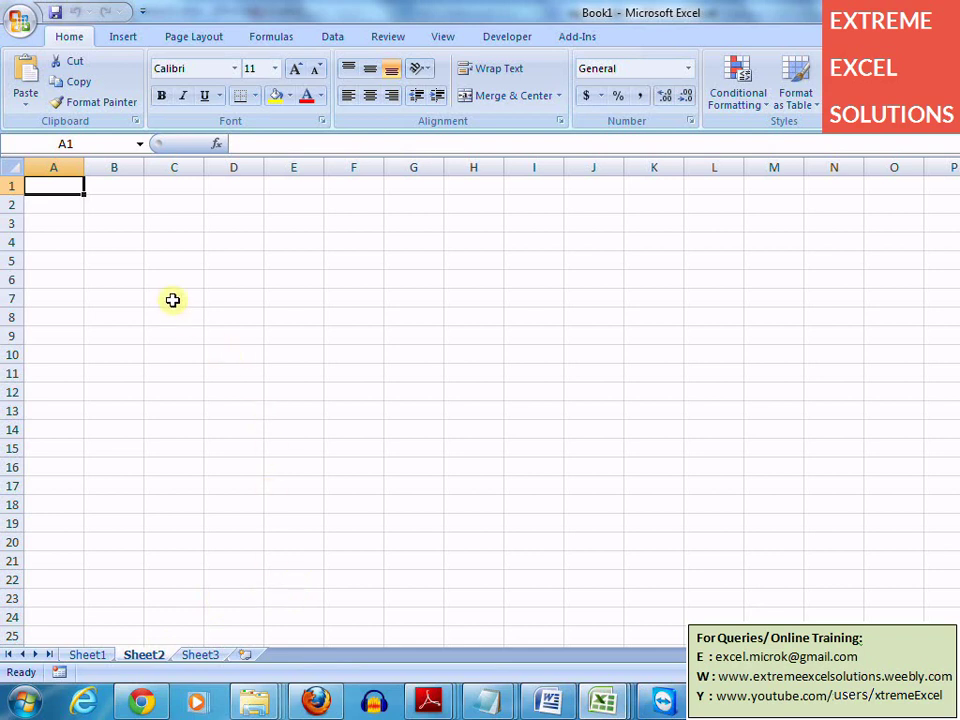
click(185, 262)
key(ctrl+v)
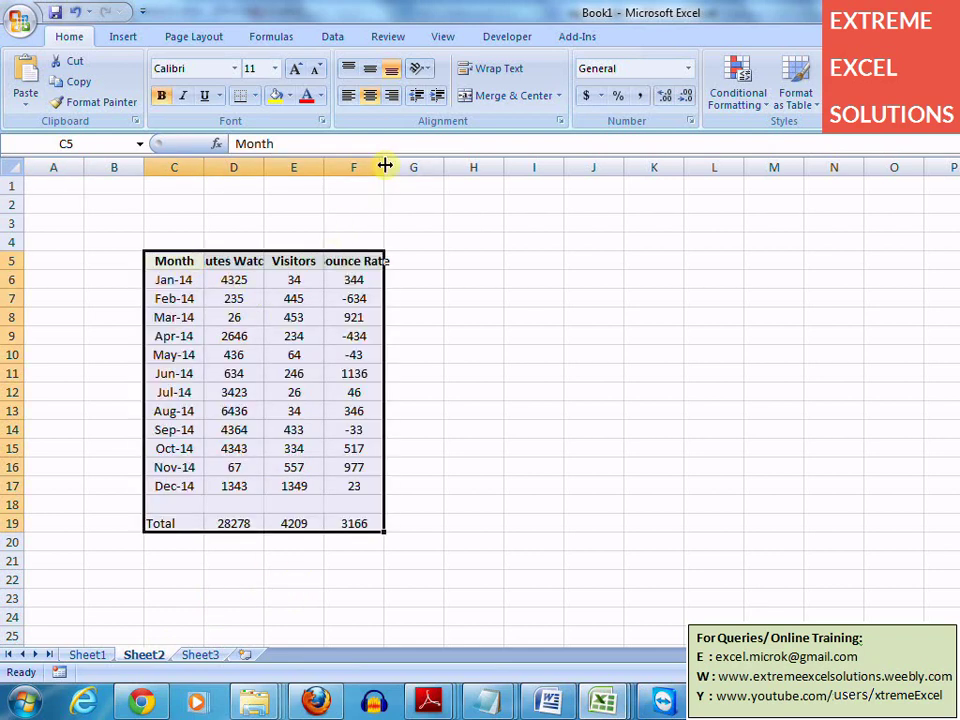
Autofit columns C:F to their contents and show Book1's blank Sheet1
drag(375, 163, 191, 165)
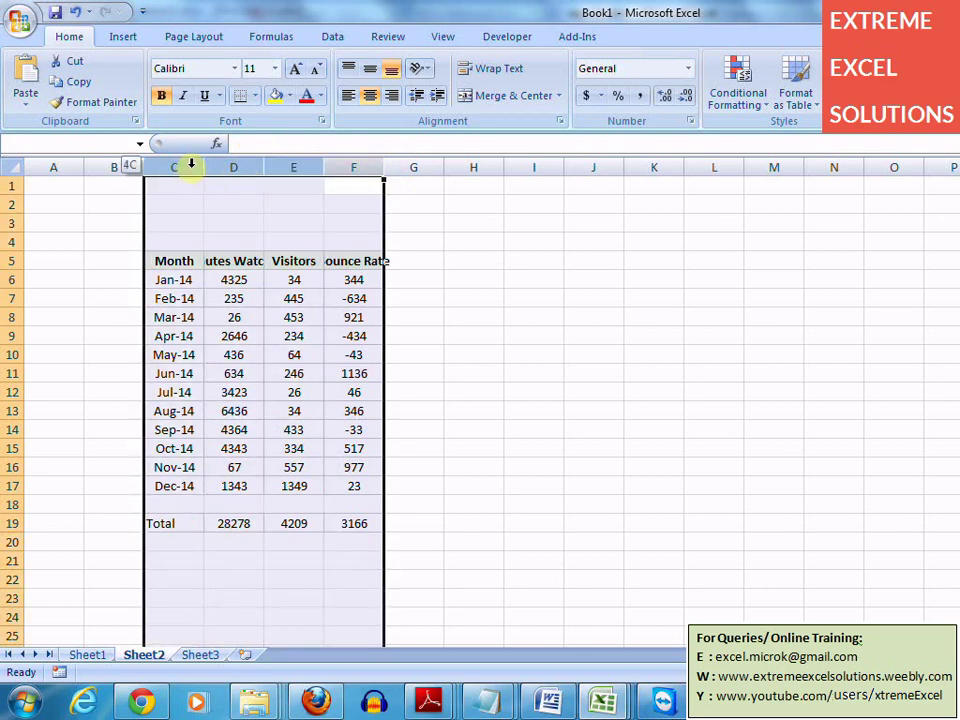
double_click(383, 162)
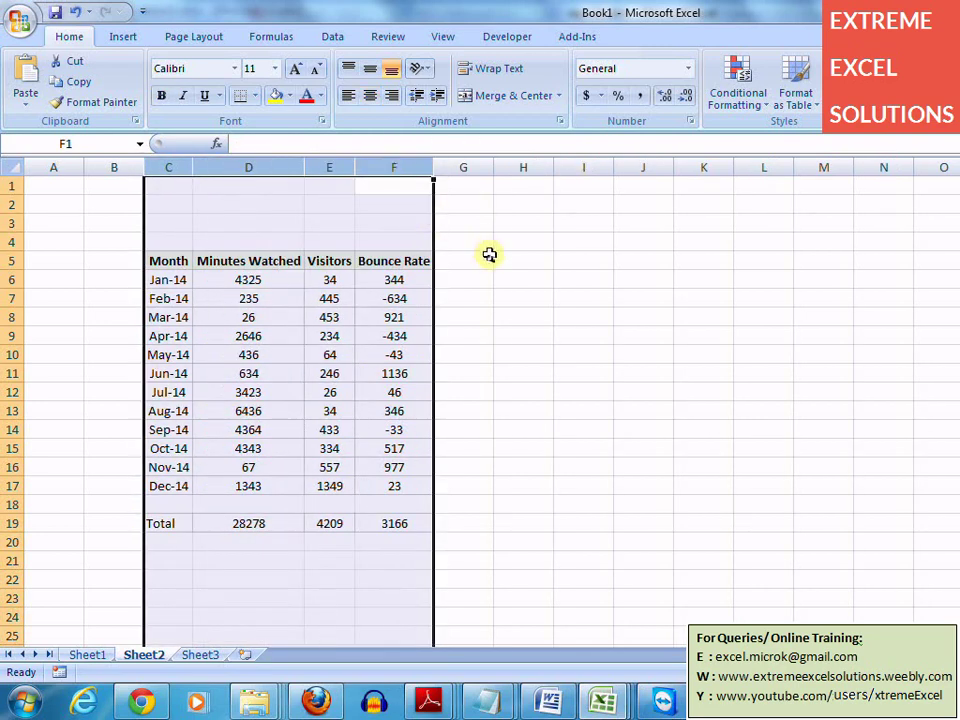
click(521, 259)
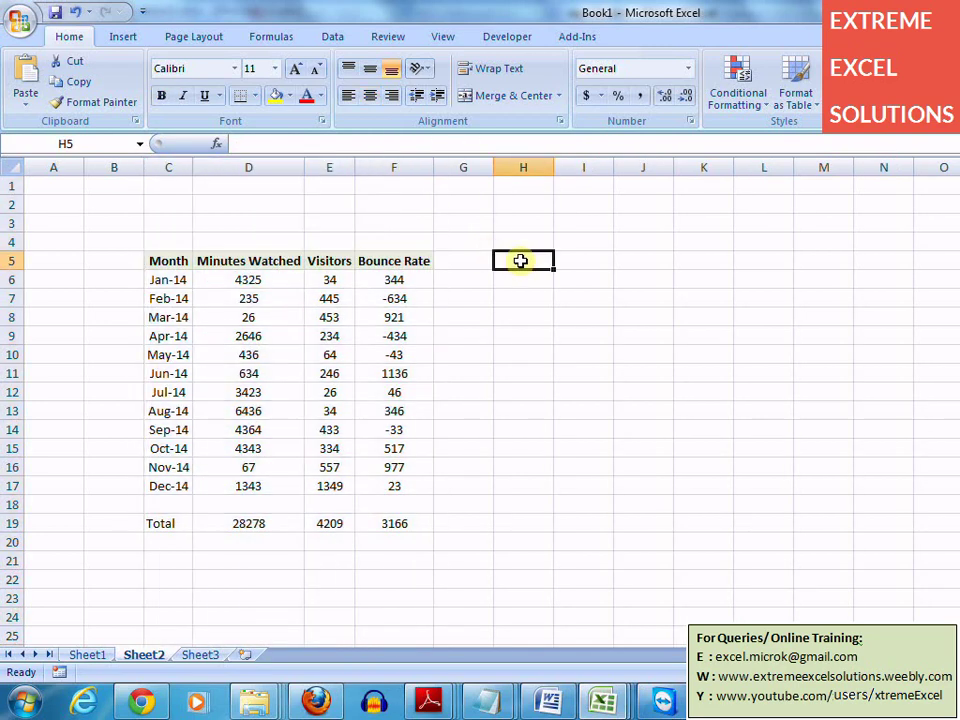
click(98, 657)
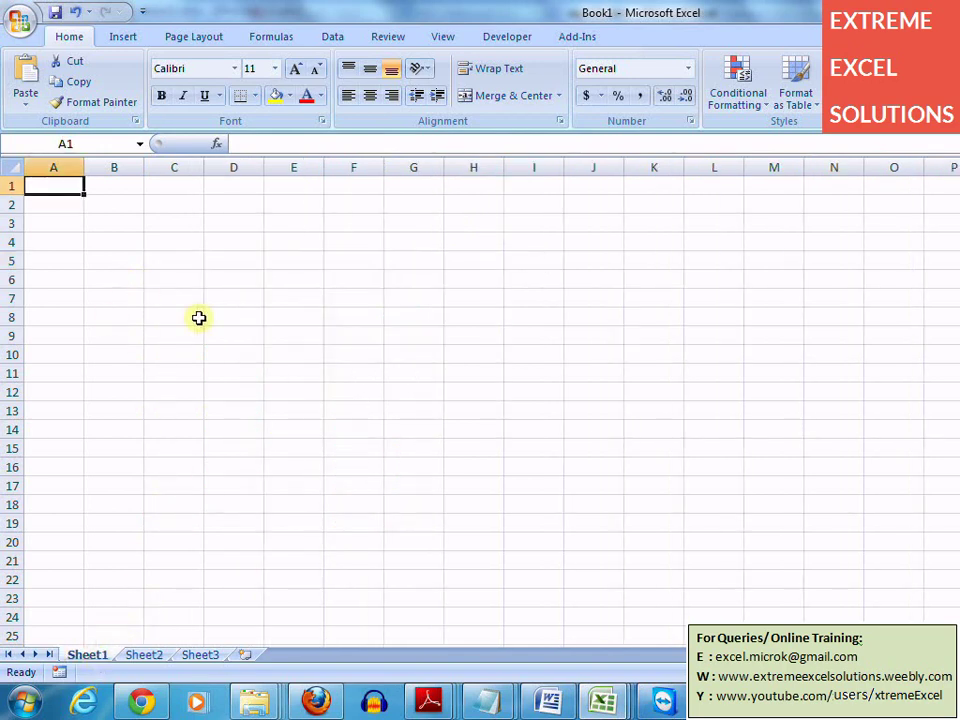
Inspect the dashboard's Minutes Watched title, 28278 total formula, YTD Total label and B7 hyperlink
click(146, 657)
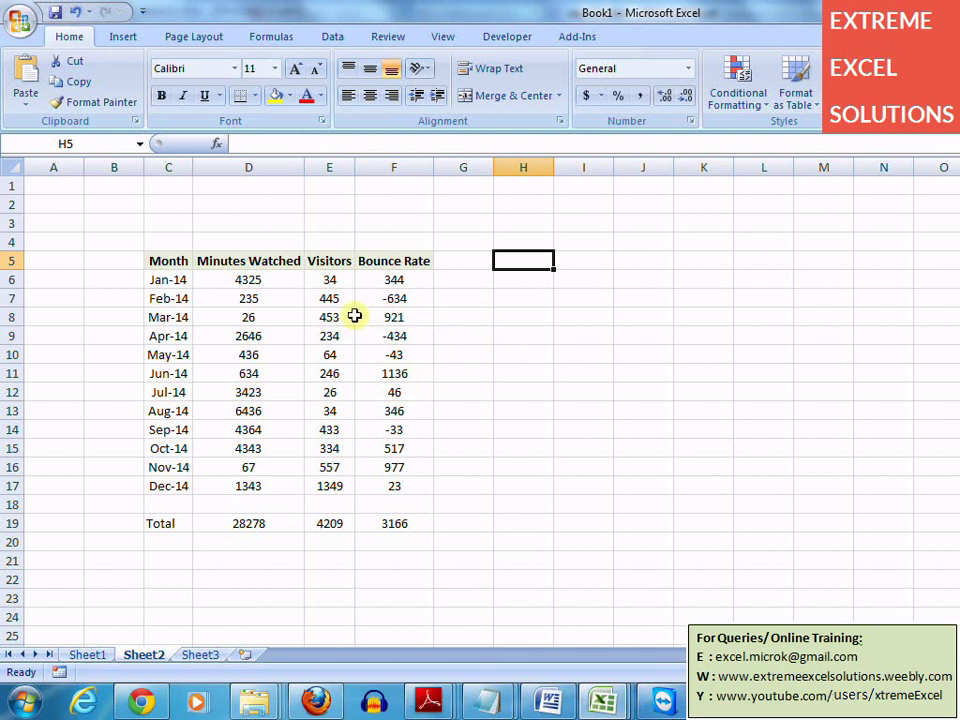
click(87, 656)
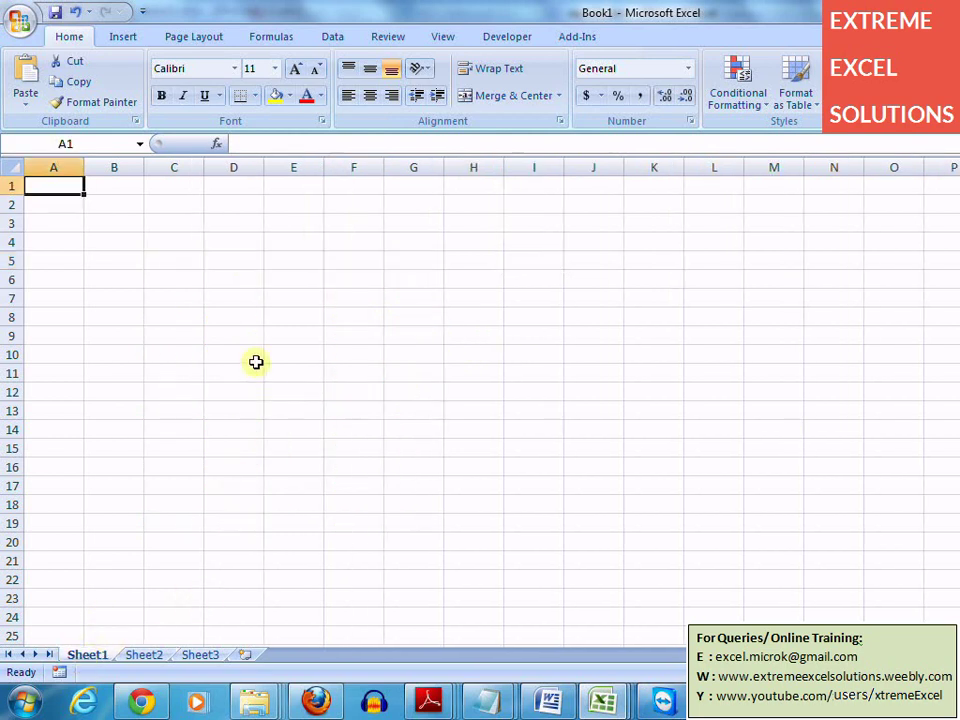
drag(124, 229, 221, 277)
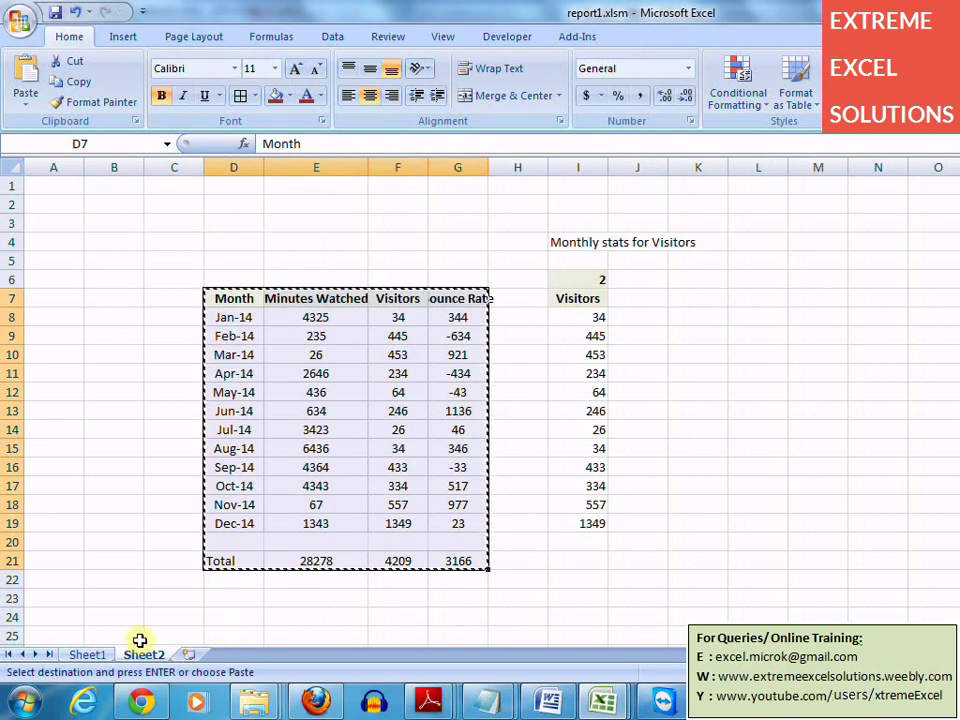
click(92, 655)
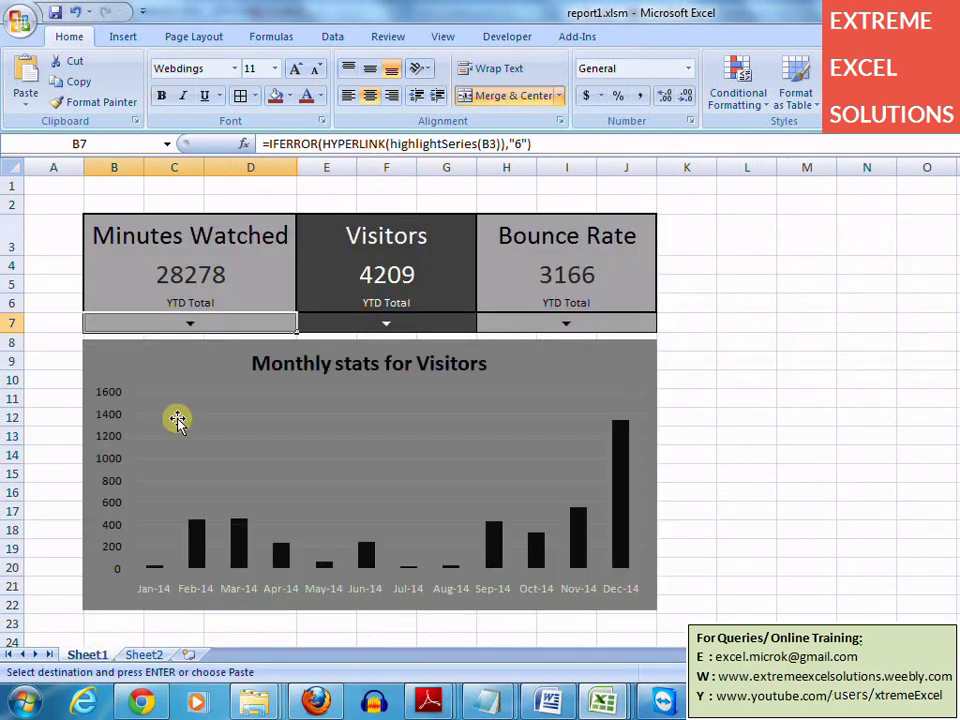
click(150, 238)
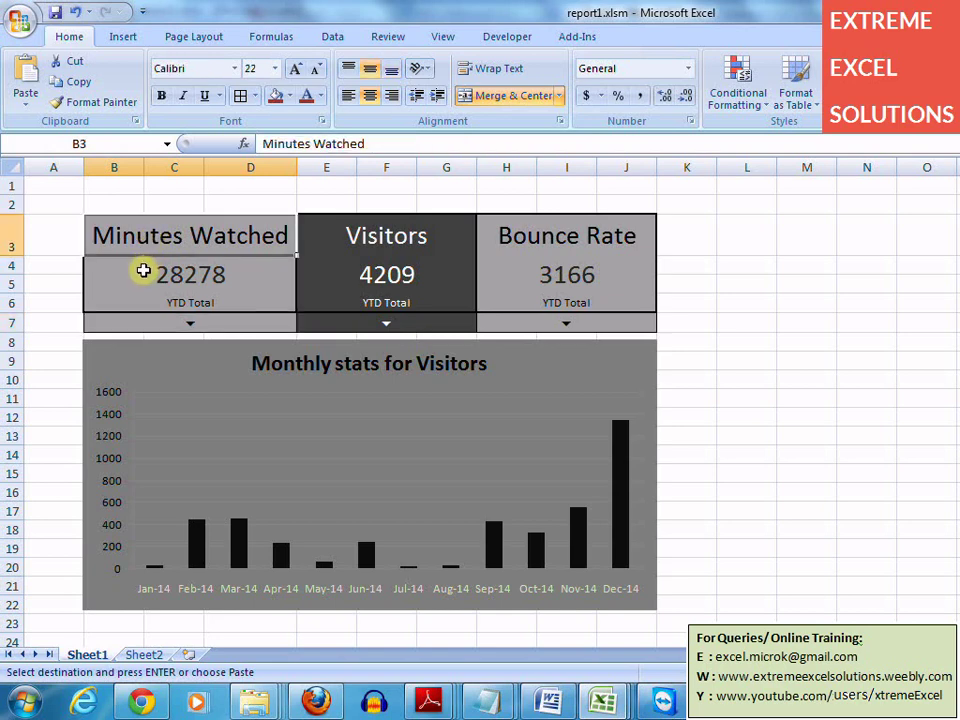
click(143, 274)
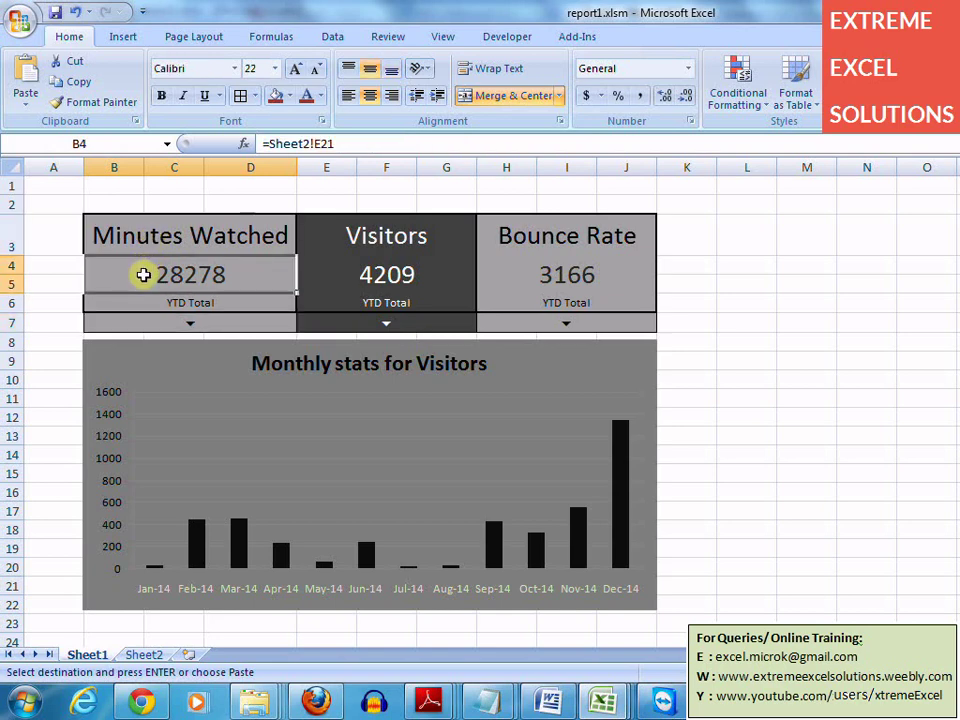
click(146, 308)
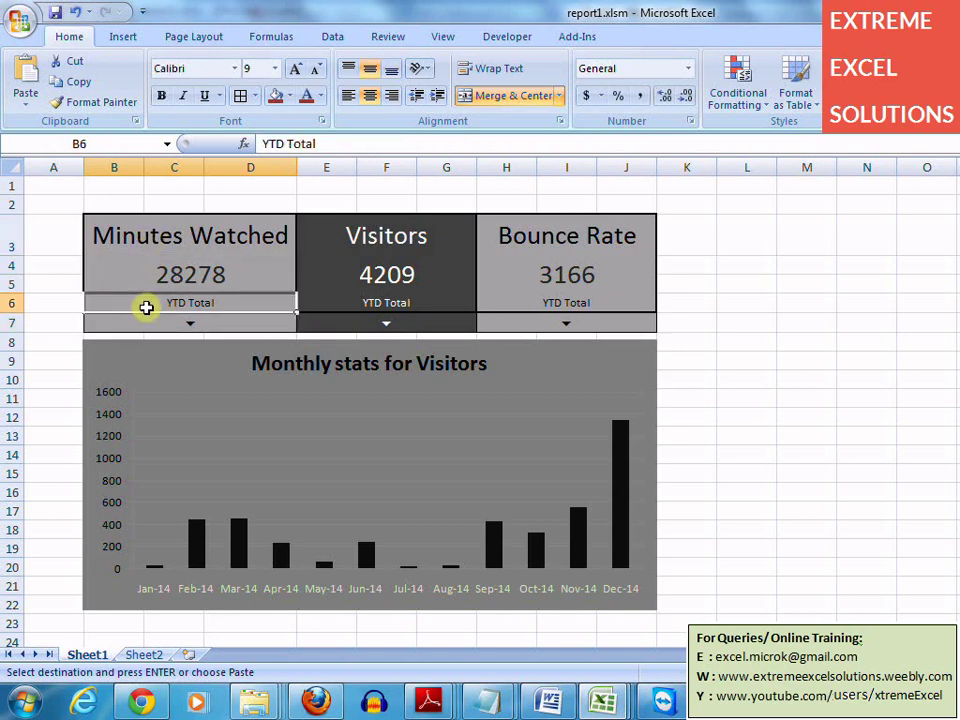
click(165, 321)
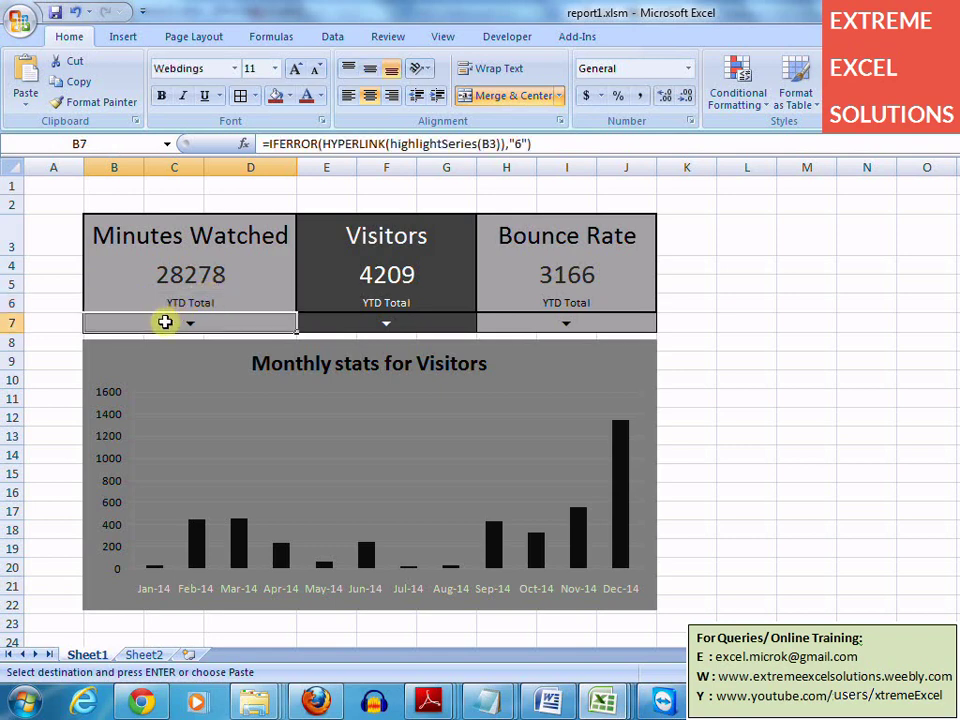
Paste the three metric headers into Book1's B3 and widen column D to fit
click(222, 252)
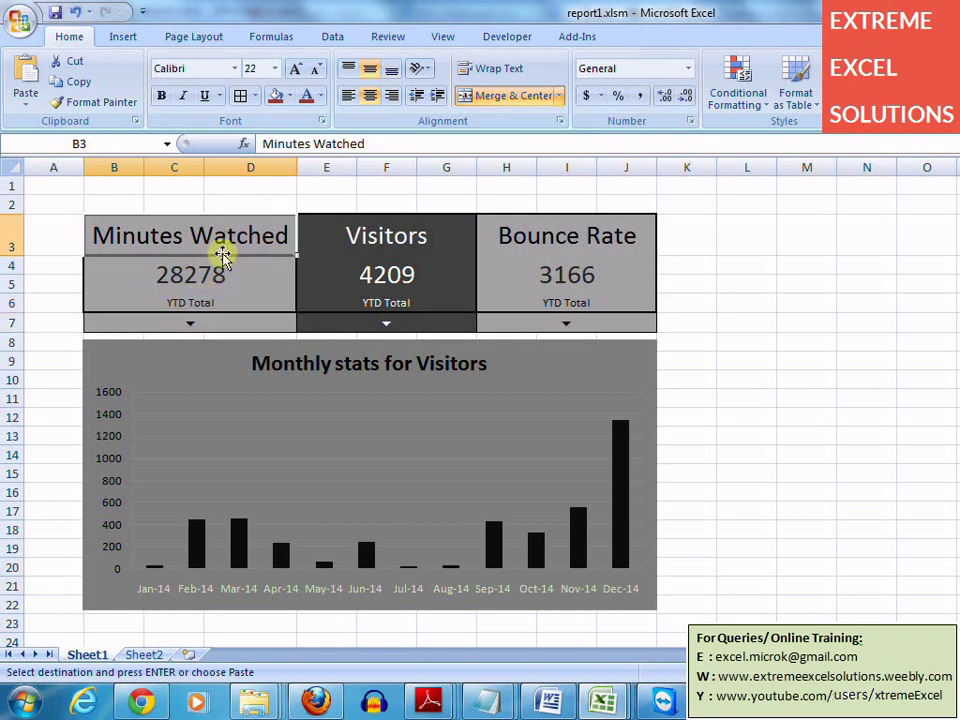
key(shift+Right)
key(shift+Right)
key(ctrl+c)
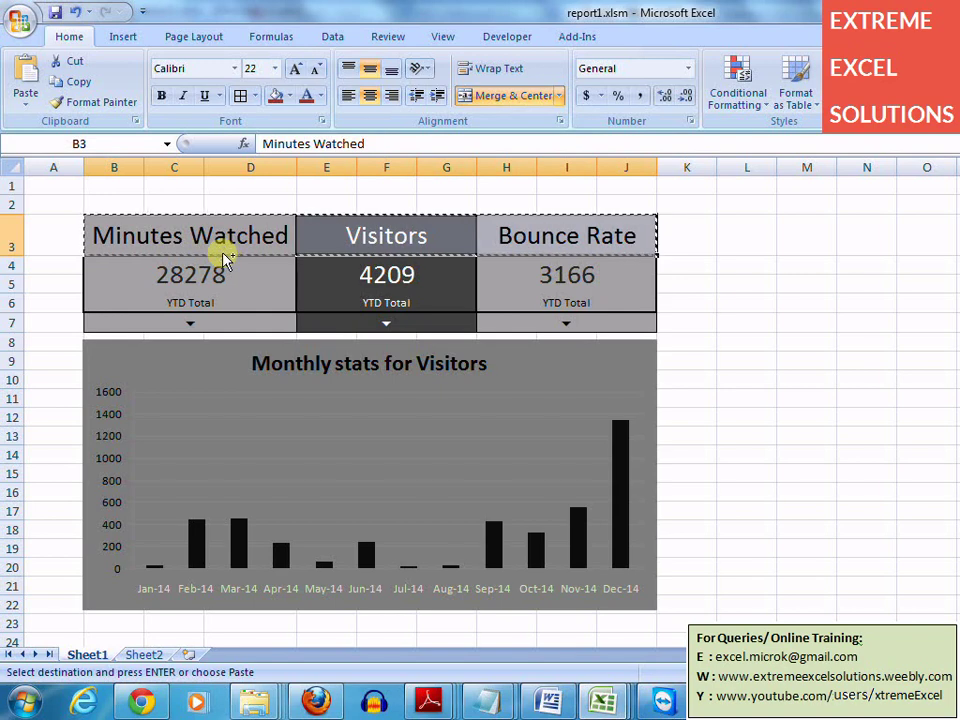
key(ctrl+Tab)
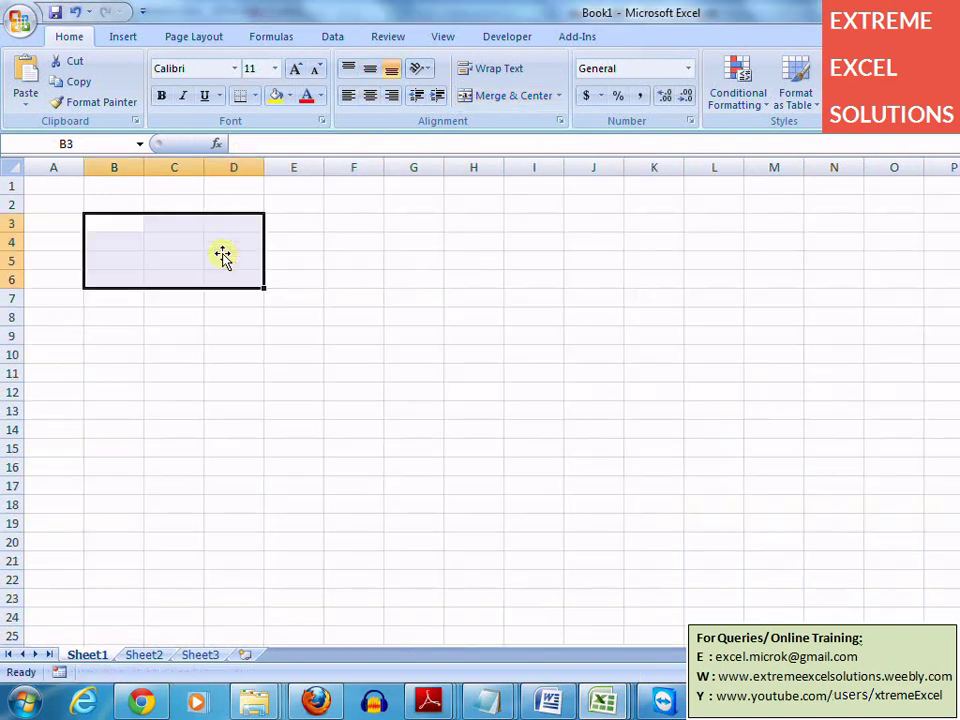
click(128, 219)
key(ctrl+v)
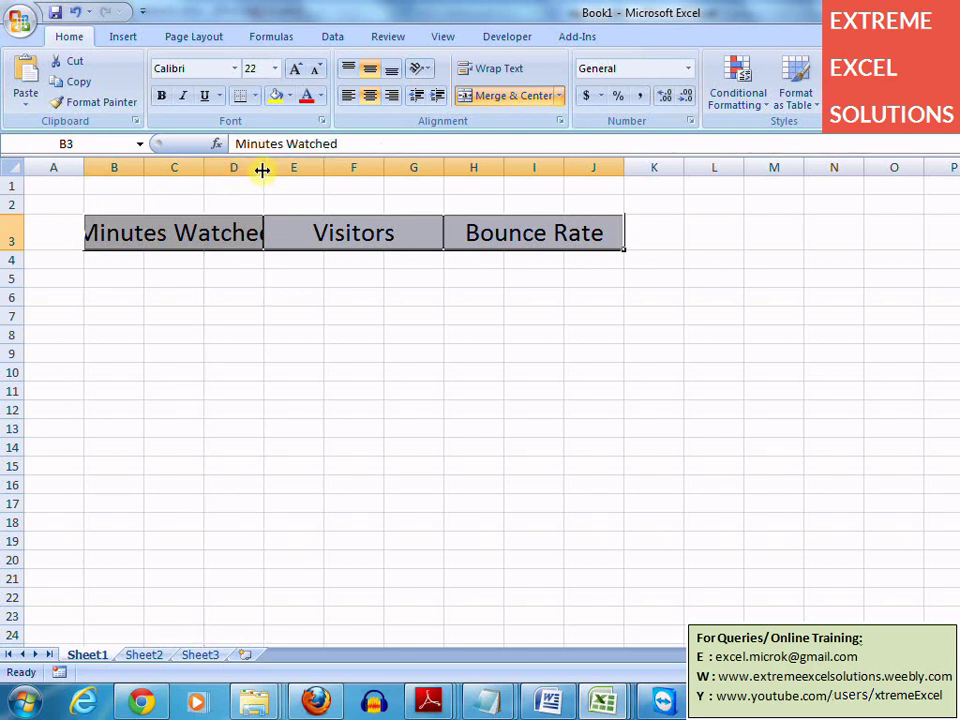
drag(262, 170, 300, 171)
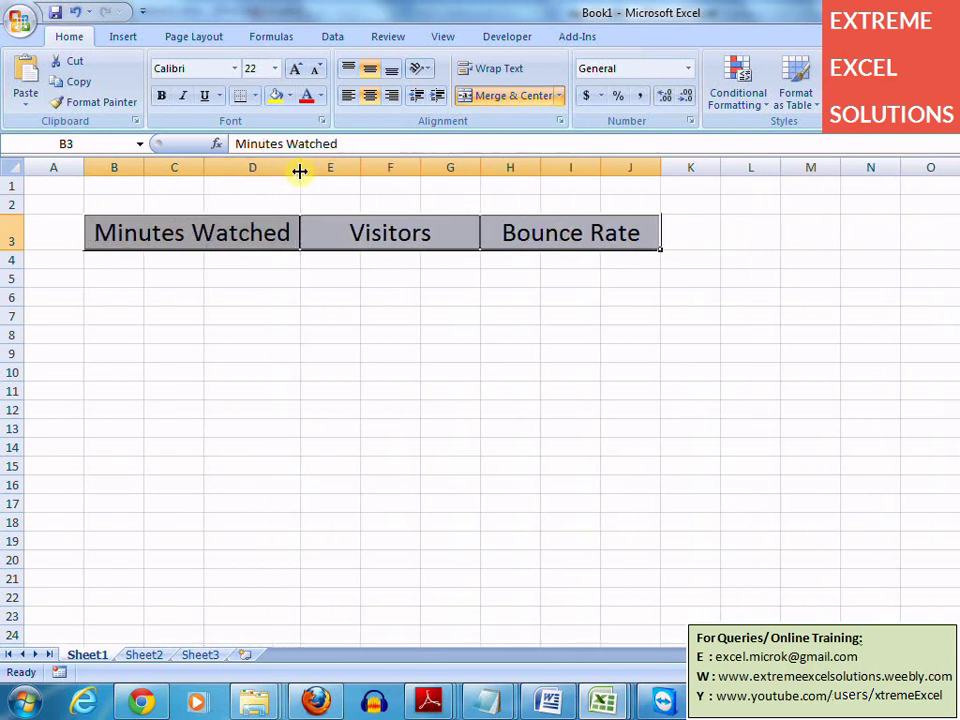
Merge B4:D4, E4:G4 and H4:J4 under the headers and make row 4 taller
click(135, 263)
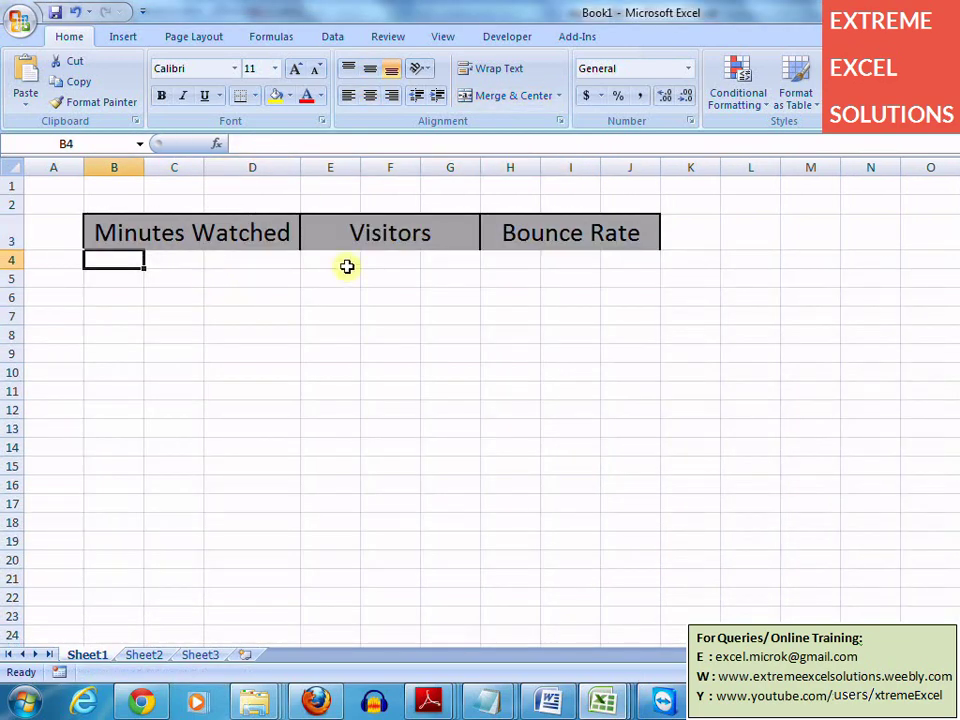
key(shift+Right)
key(shift+Right)
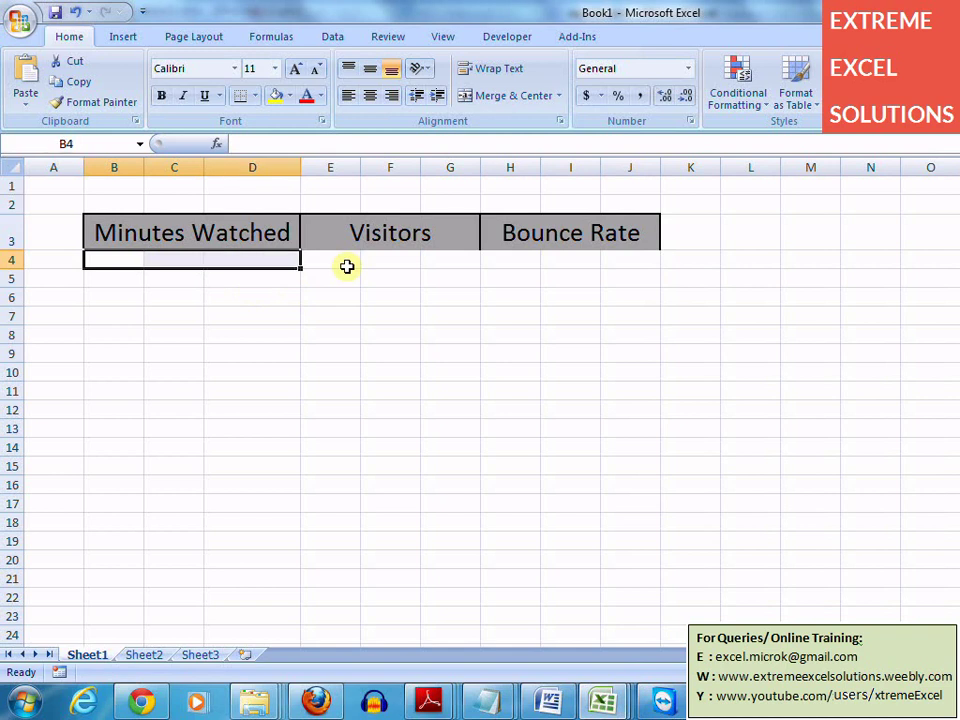
click(512, 96)
key(Right)
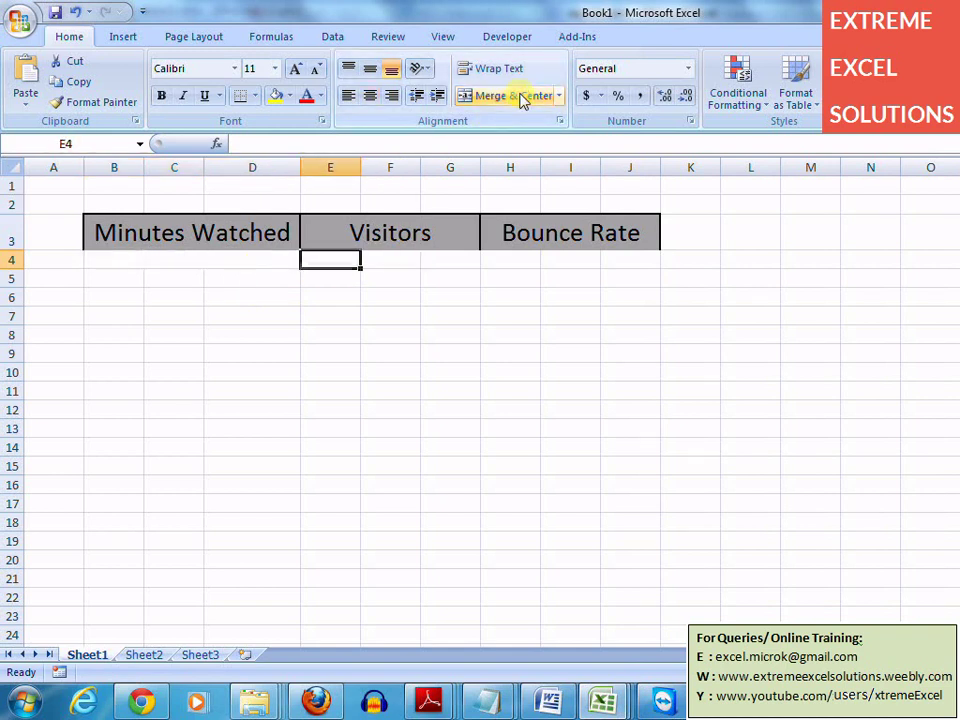
key(shift+Right)
key(shift+Right)
click(519, 96)
key(Right)
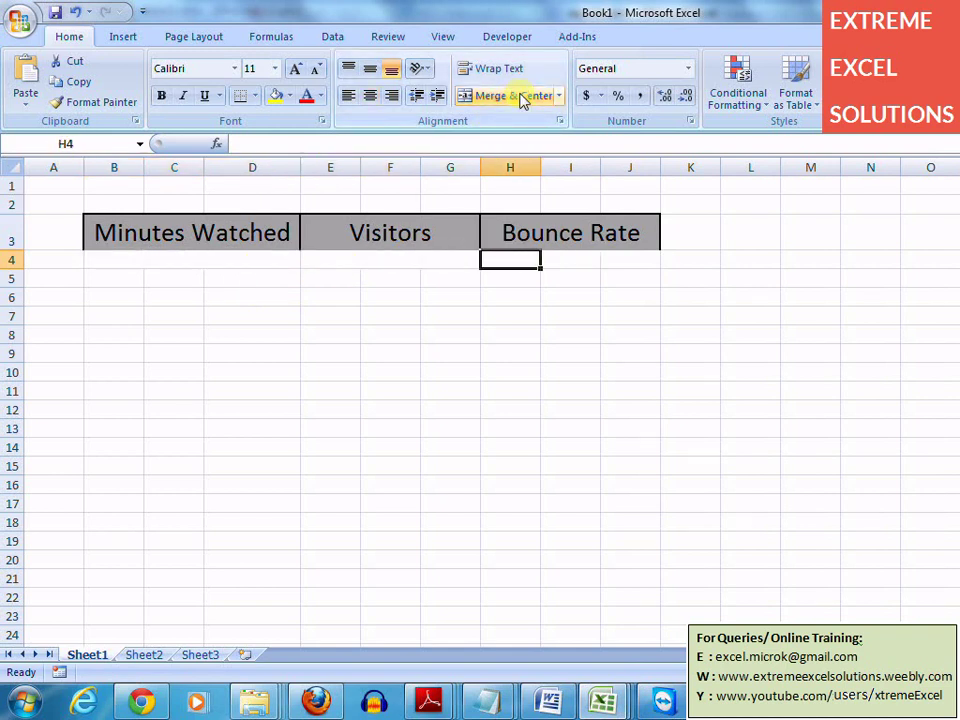
key(shift+Right)
key(shift+Right)
click(519, 96)
key(Left)
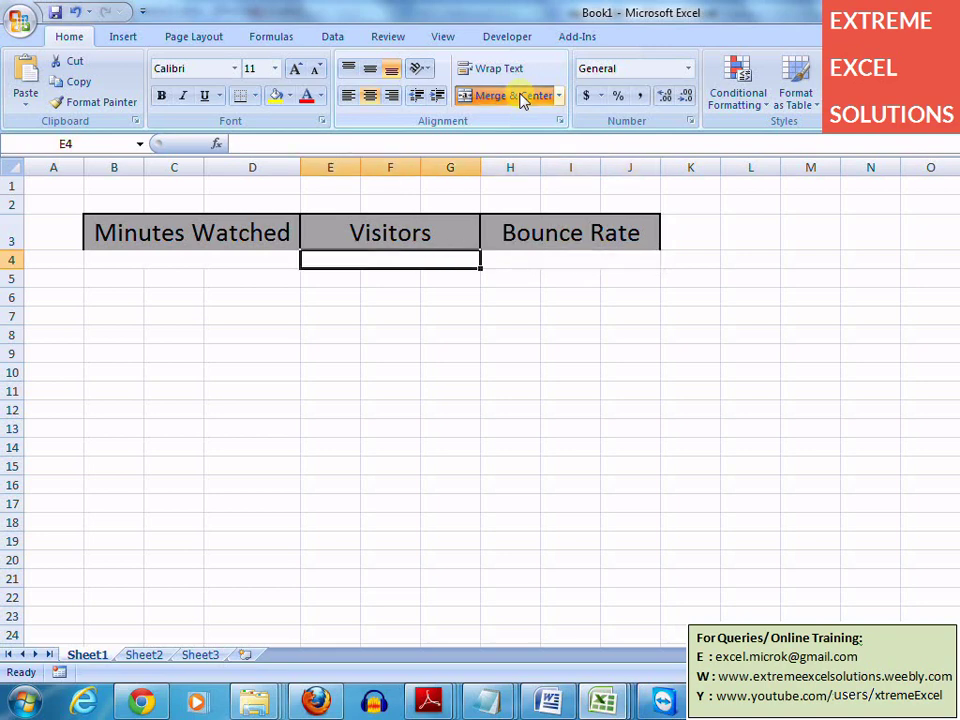
drag(8, 266, 9, 280)
Link the merged B4 cell to Sheet2's Minutes Watched total with =Sheet2!D19
click(146, 657)
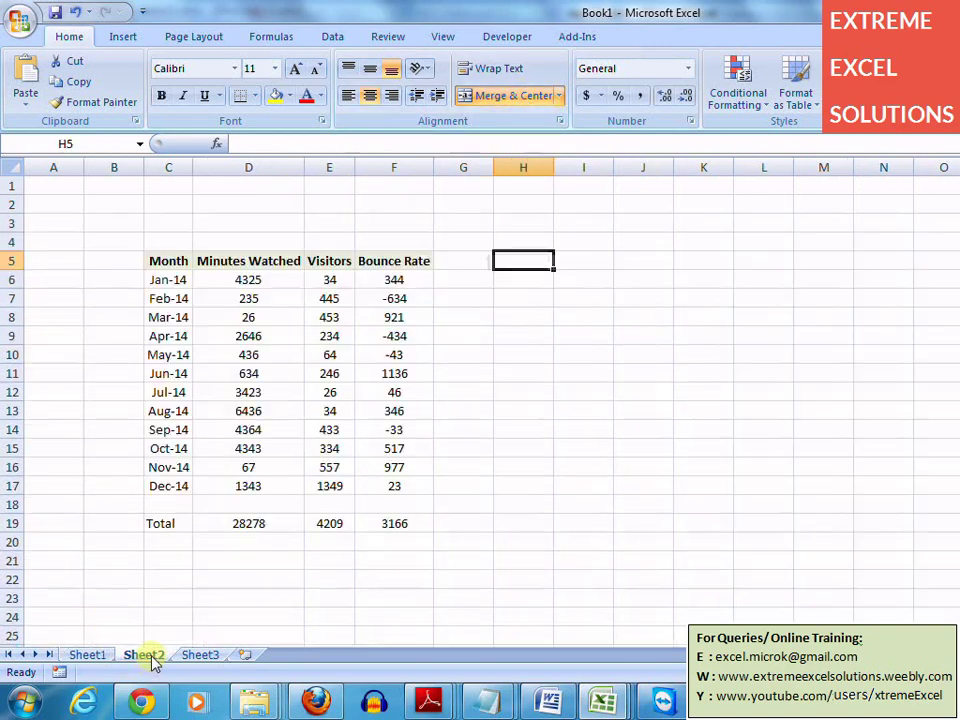
click(263, 517)
click(98, 657)
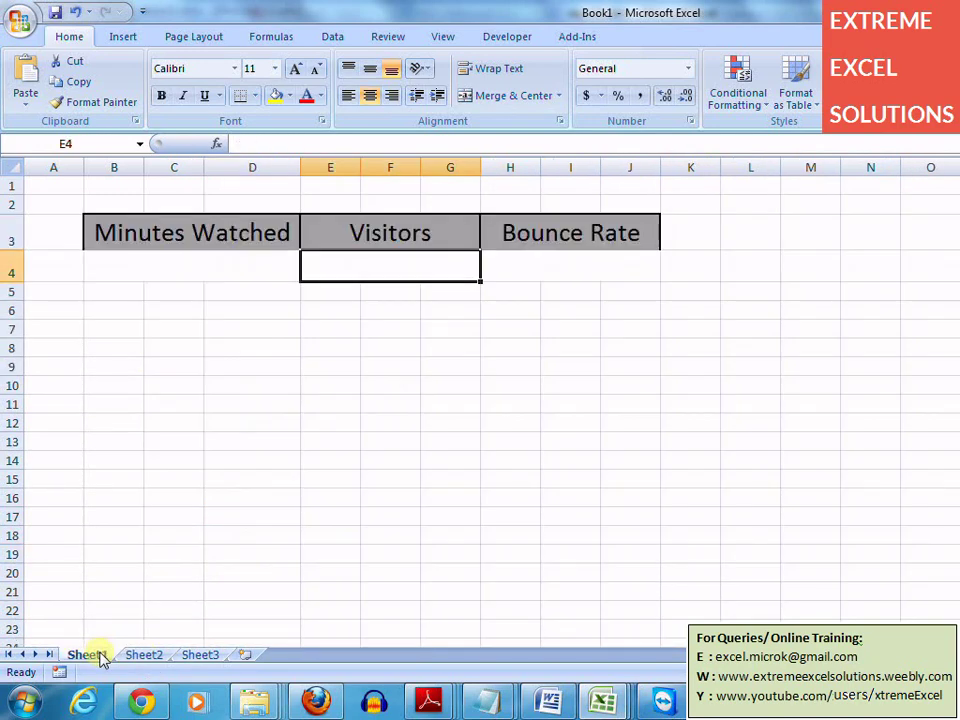
click(208, 272)
text(=)
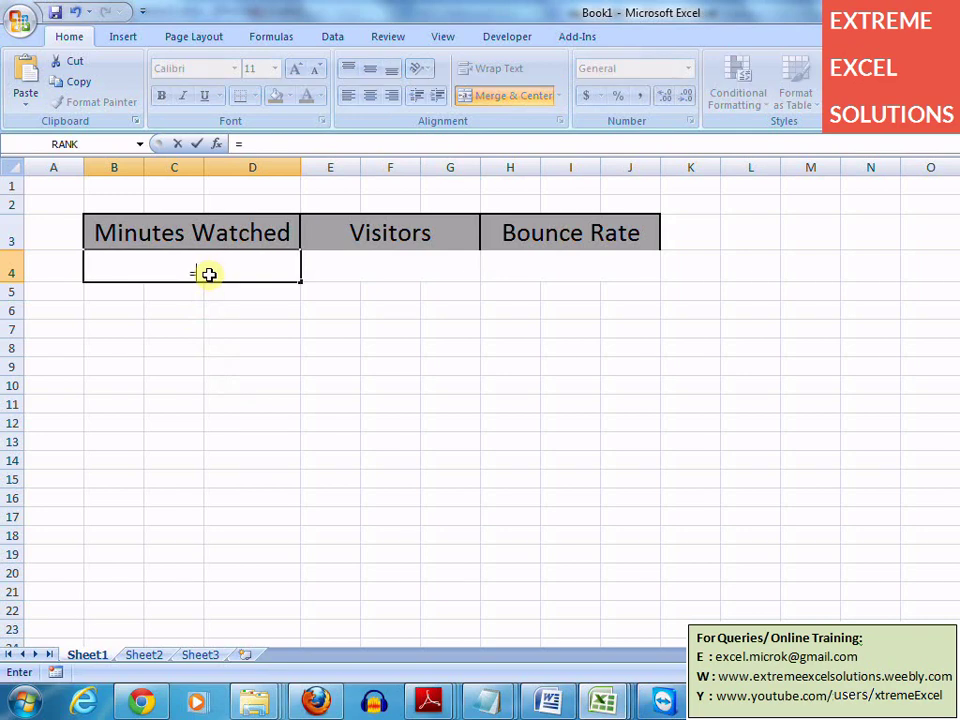
click(152, 656)
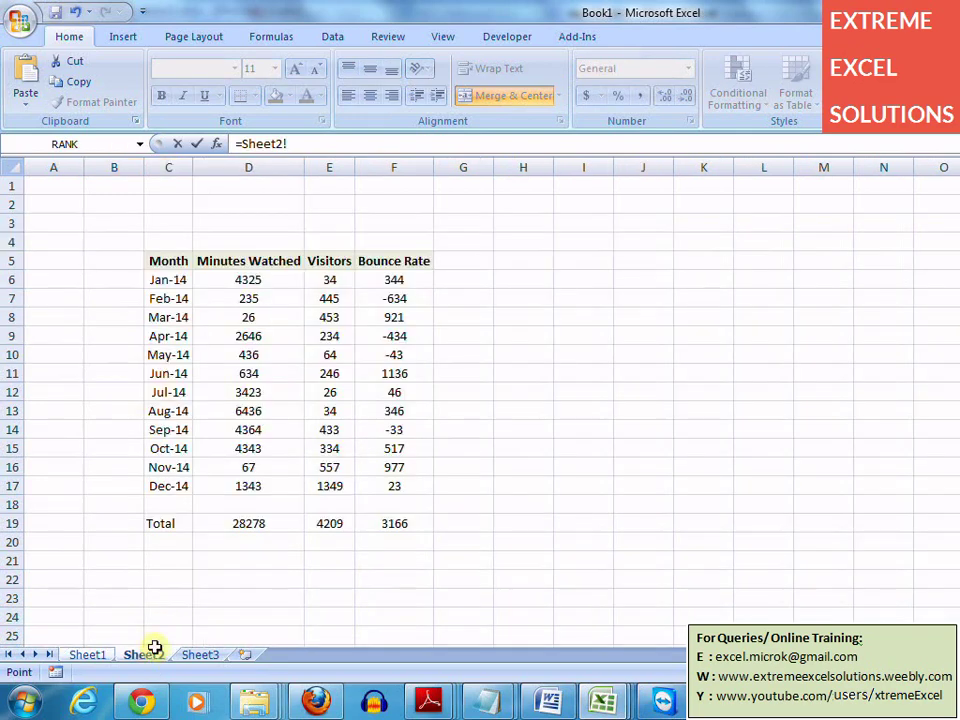
click(227, 522)
key(Return)
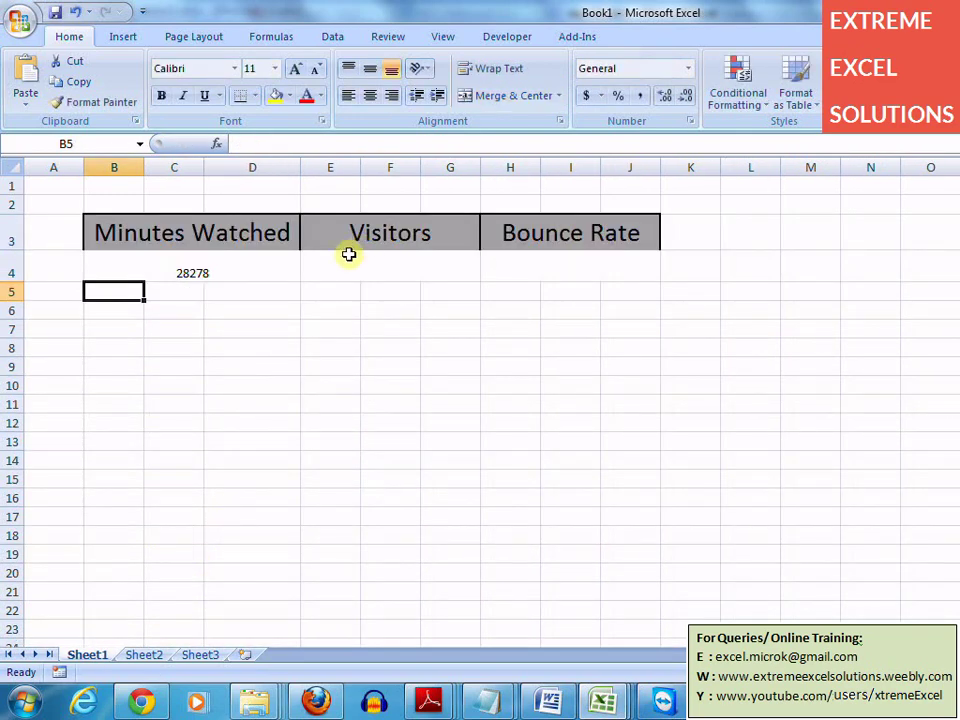
Set the Visitors value cell to =Sheet2!E19, replacing the copied formula
click(259, 276)
key(ctrl+c)
key(Right)
key(ctrl+v)
key(Right)
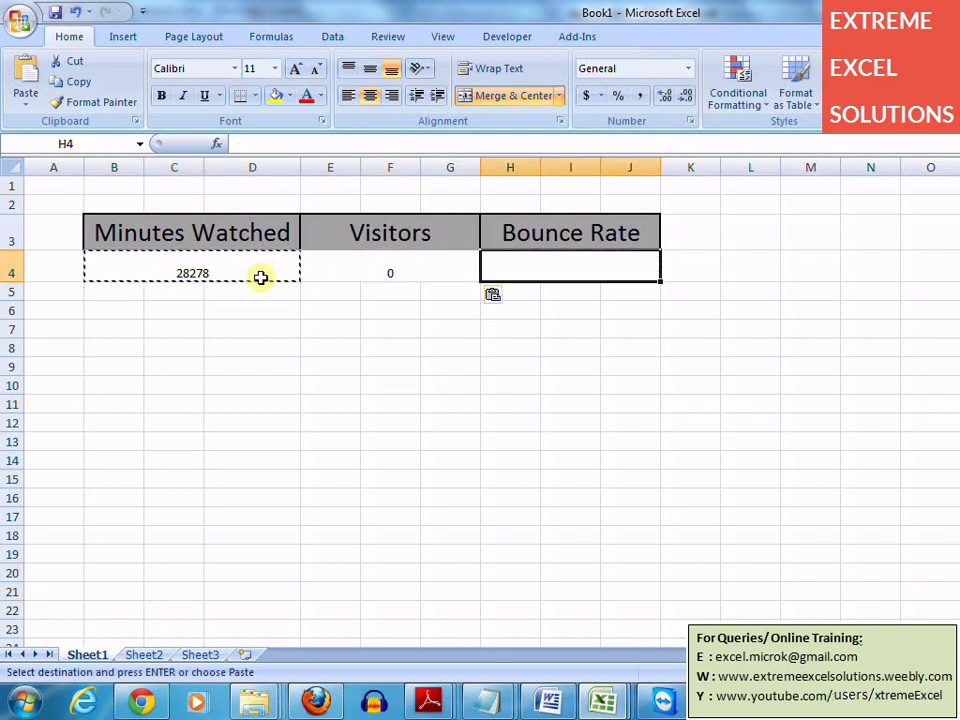
key(Left)
click(327, 140)
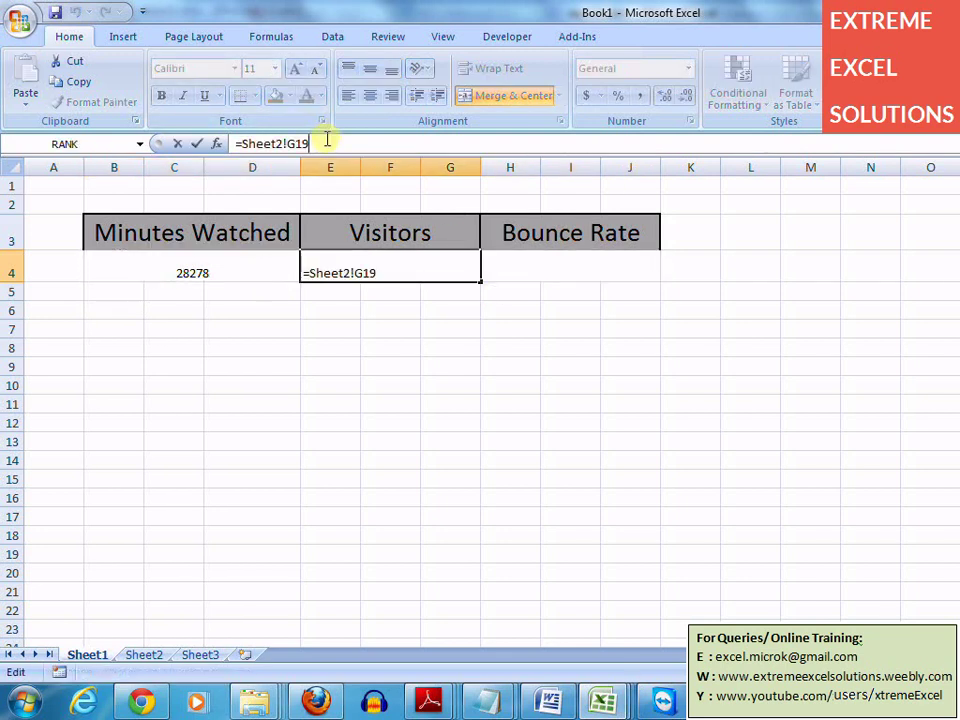
key(shift+Home)
text(=)
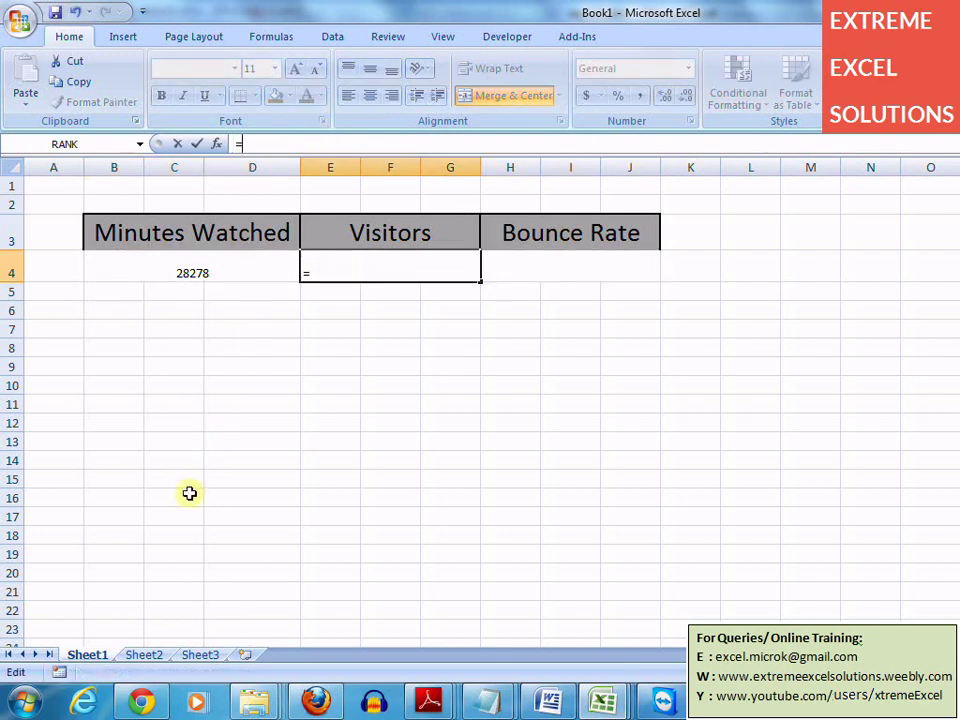
click(145, 658)
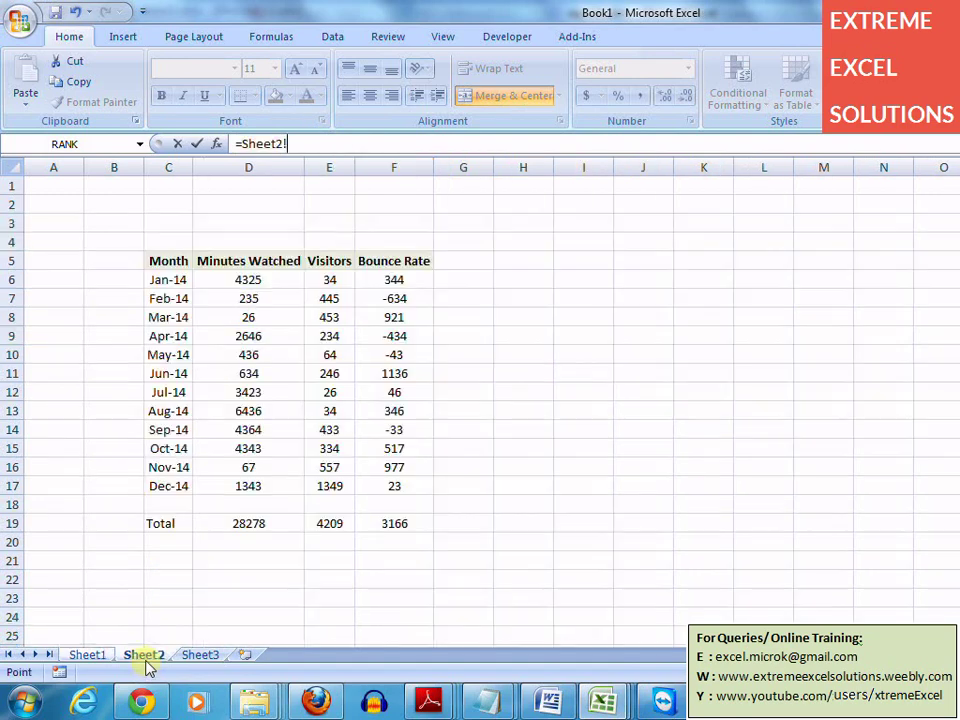
click(321, 525)
key(Return)
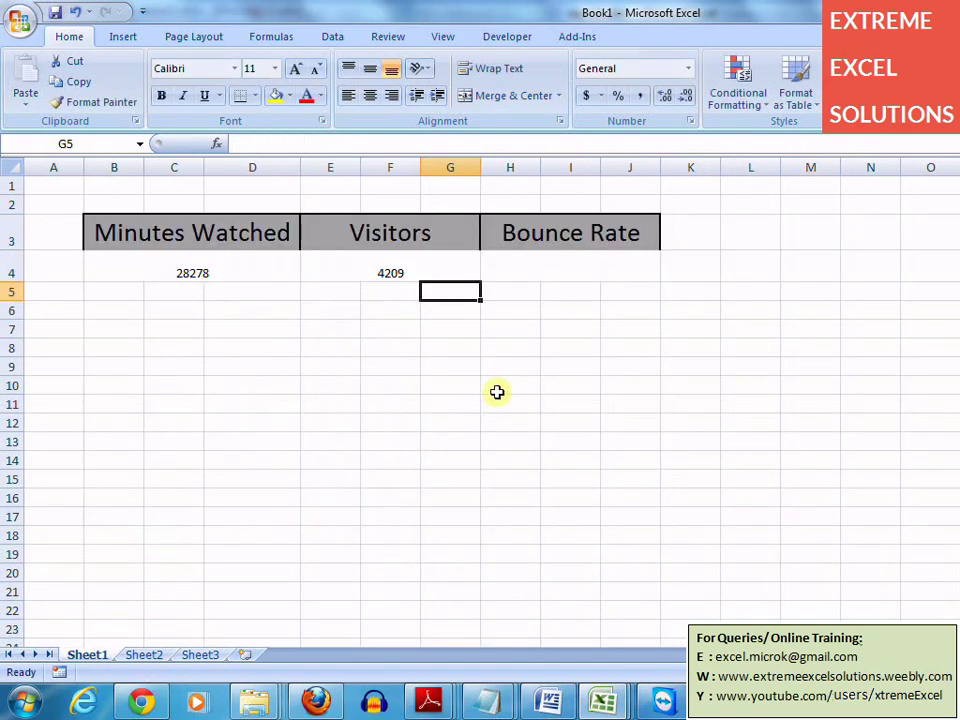
click(431, 266)
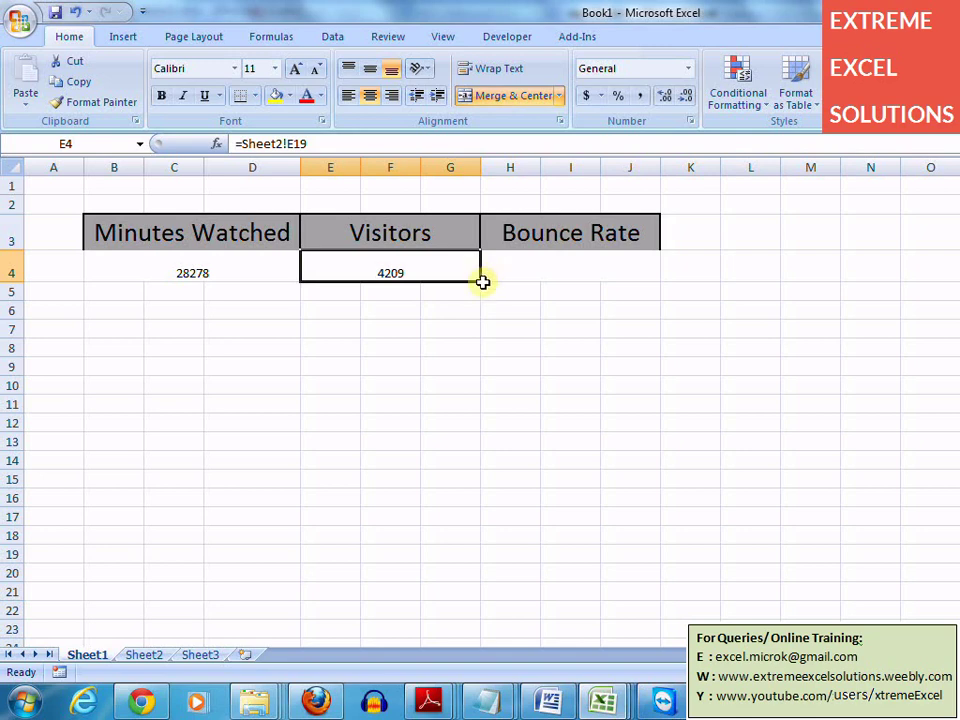
Link the Bounce Rate value cell to Sheet2's total with =Sheet2!F19
click(560, 266)
text(=)
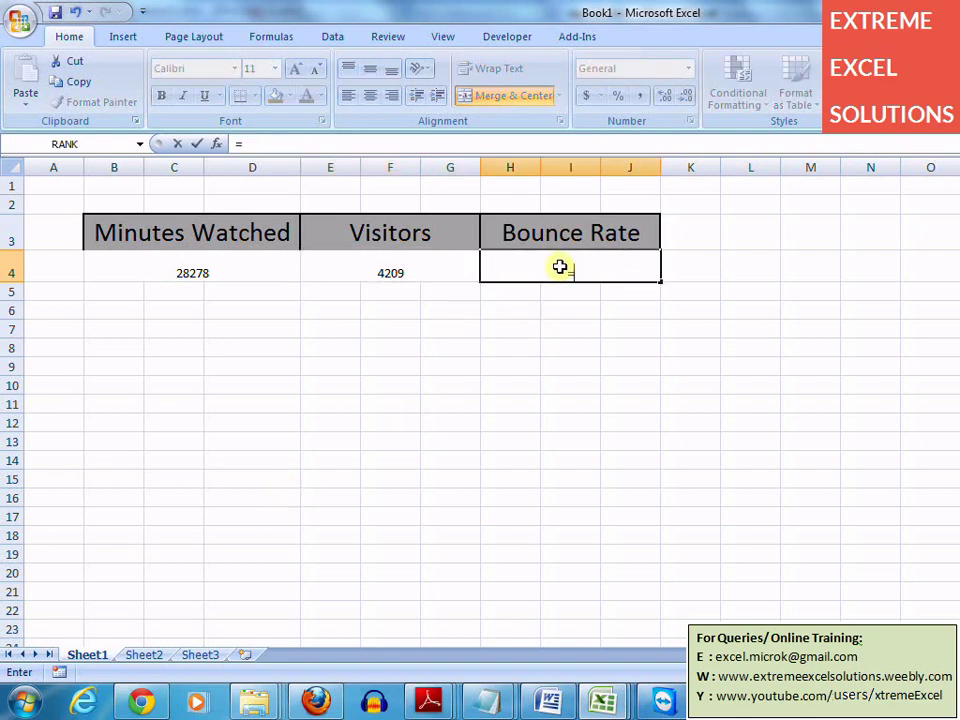
click(143, 654)
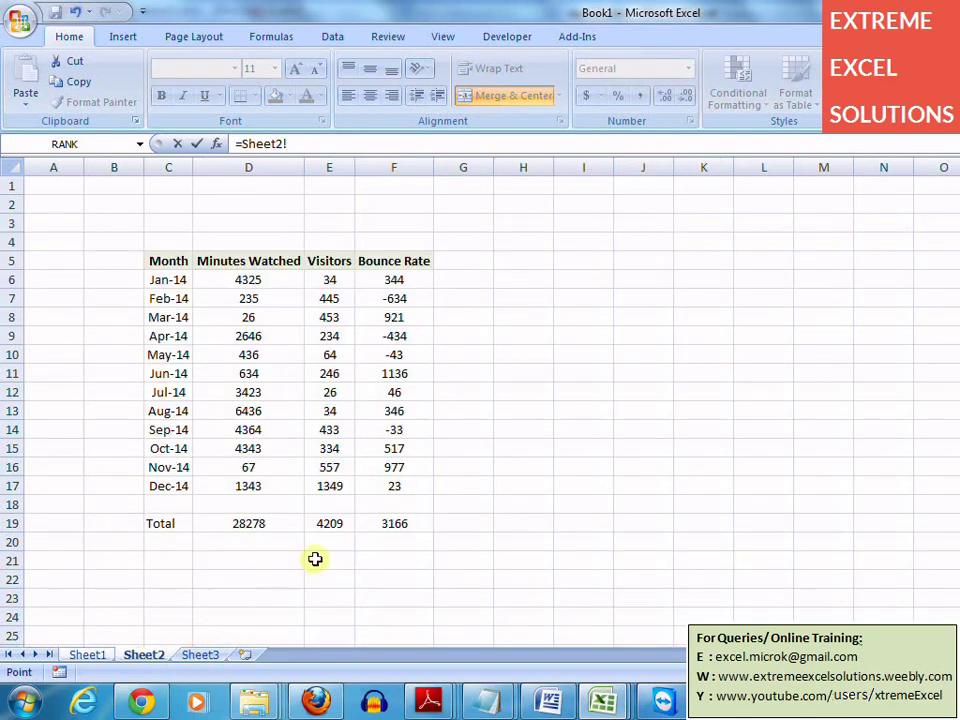
click(375, 523)
key(Return)
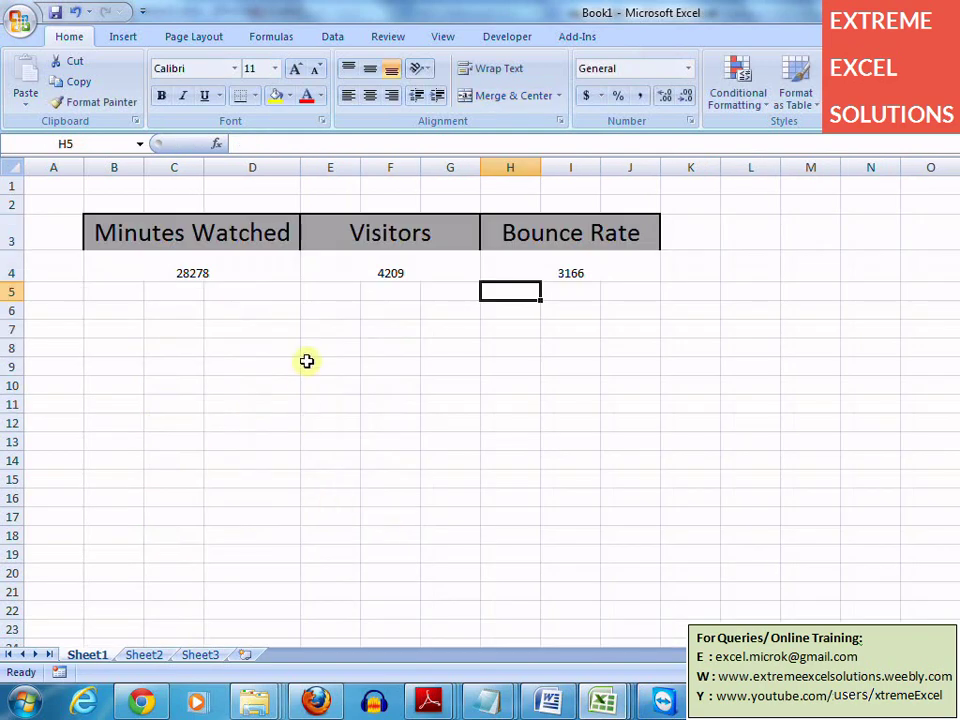
click(226, 284)
Make the three row-4 totals bold at font size 20
key(shift+Right)
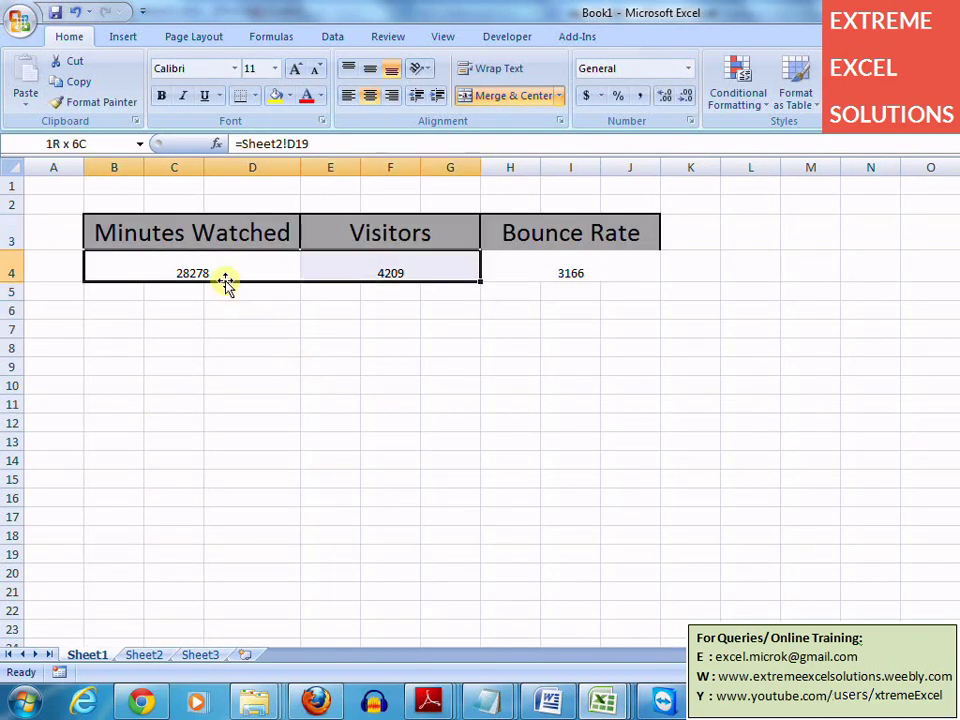
key(shift+Right)
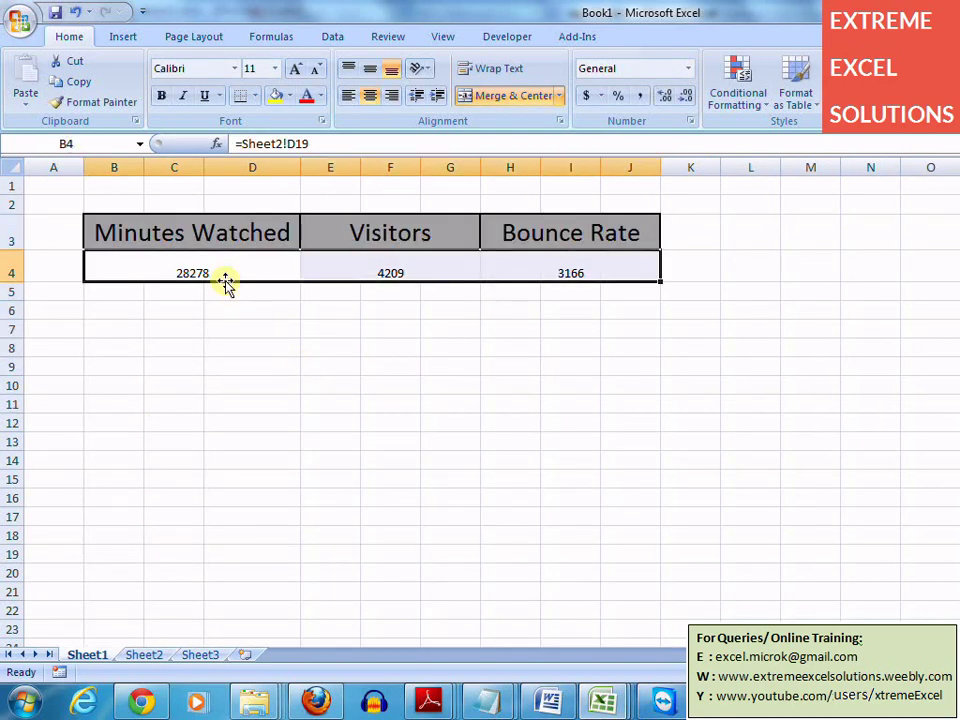
click(162, 96)
click(277, 70)
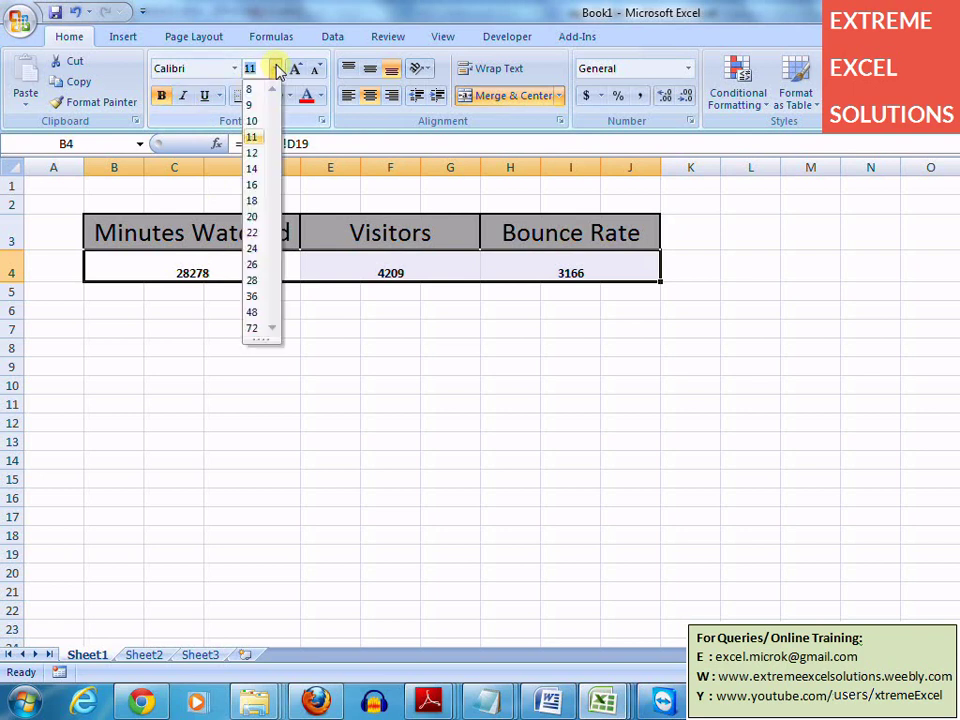
click(253, 216)
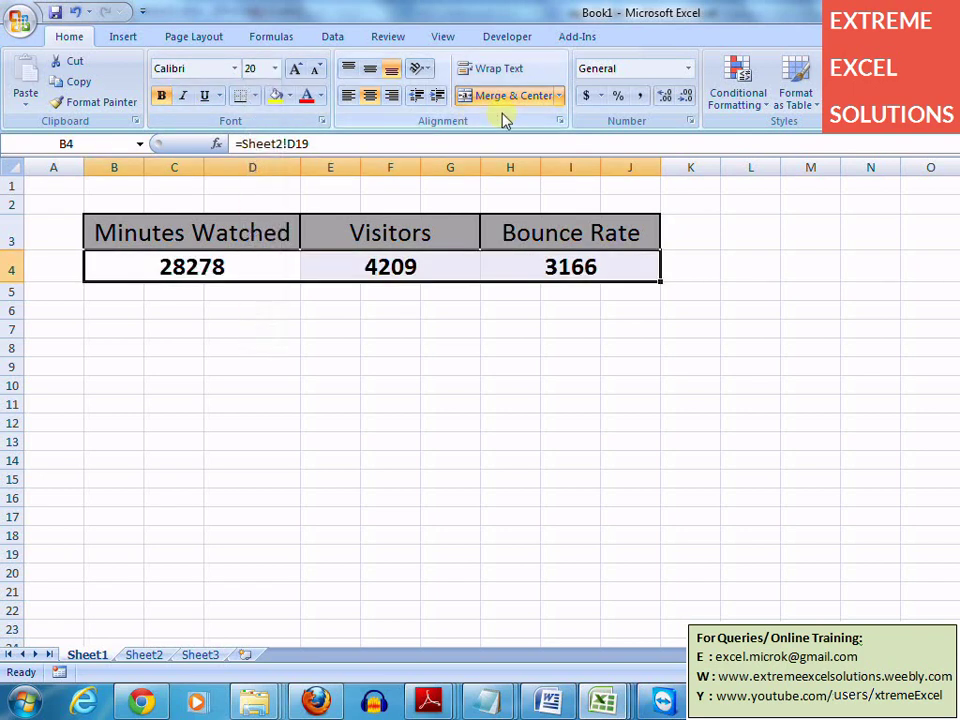
Merge B5:D5, E5:G5 and H5:J5 into three label cells
click(124, 296)
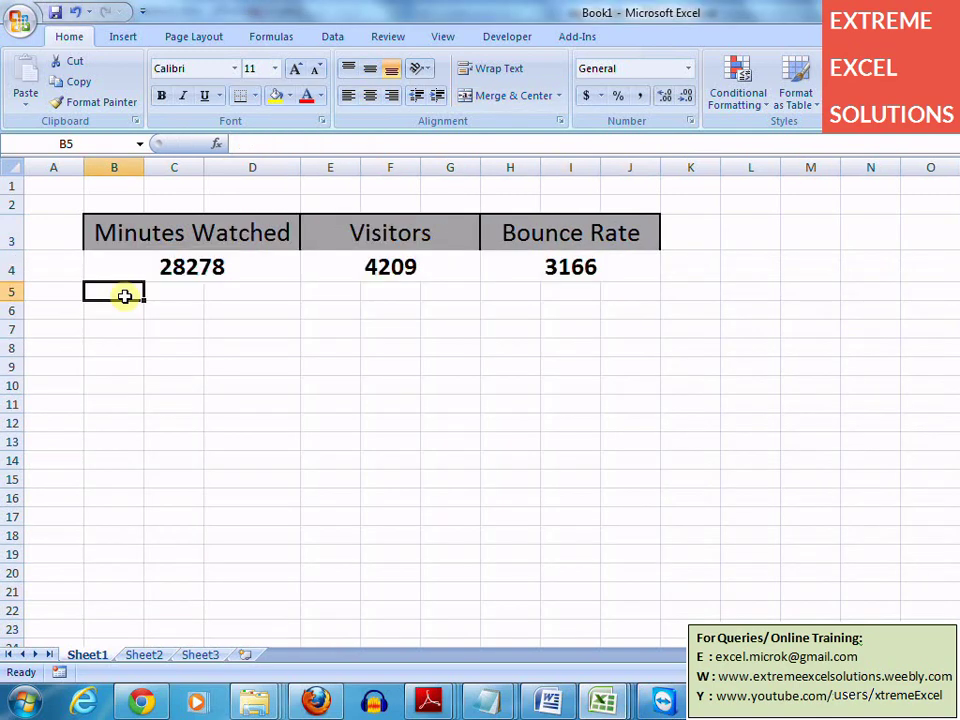
drag(124, 296, 252, 292)
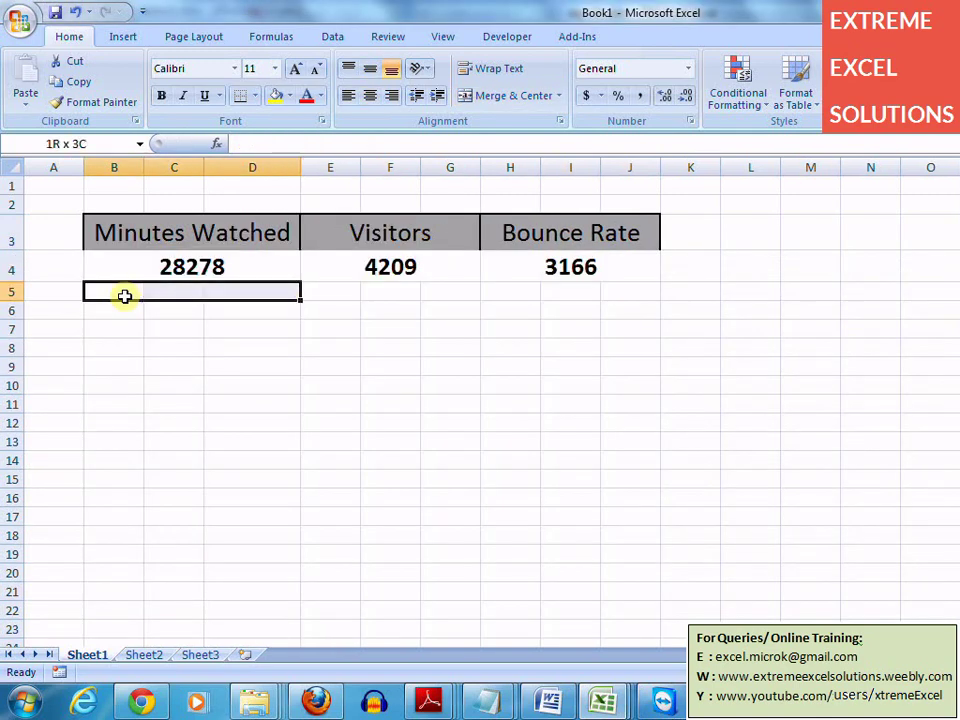
click(477, 93)
key(Right)
key(shift+Right)
key(shift+Right)
click(474, 91)
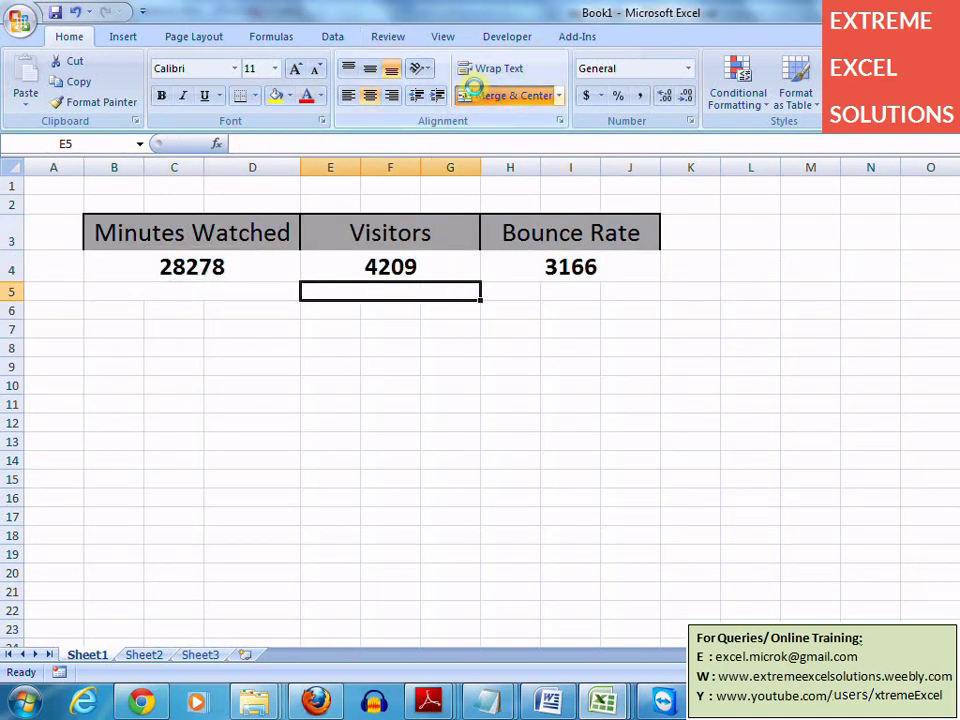
key(Right)
key(shift+Right)
key(shift+Right)
click(476, 94)
key(Left)
key(Left)
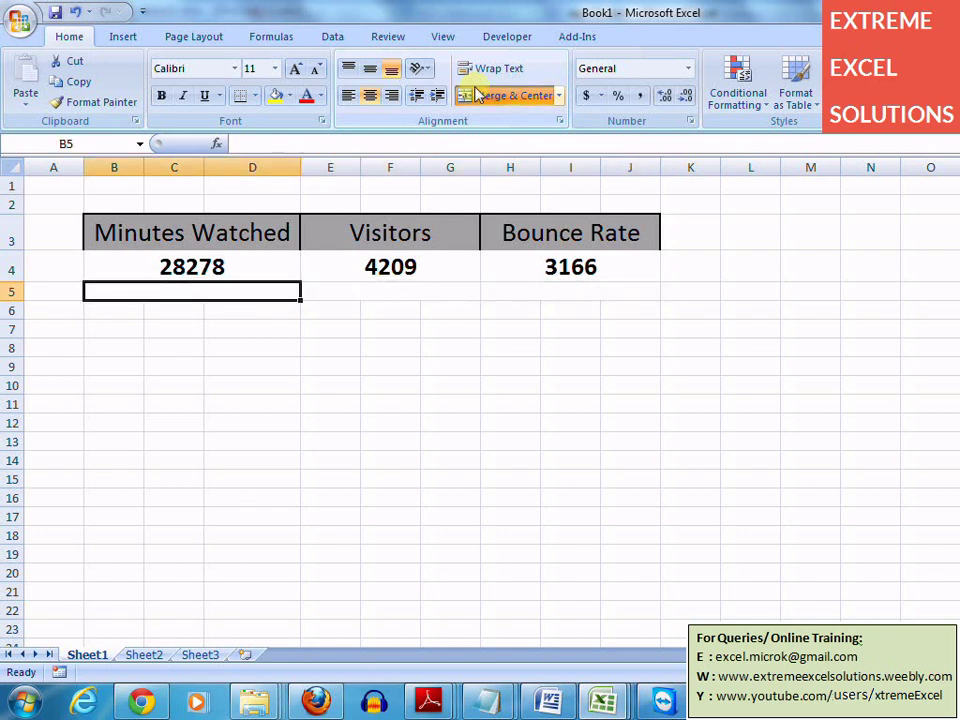
Enter 'YTD Total' in B5 and copy it to E5 and H5
text(Y)
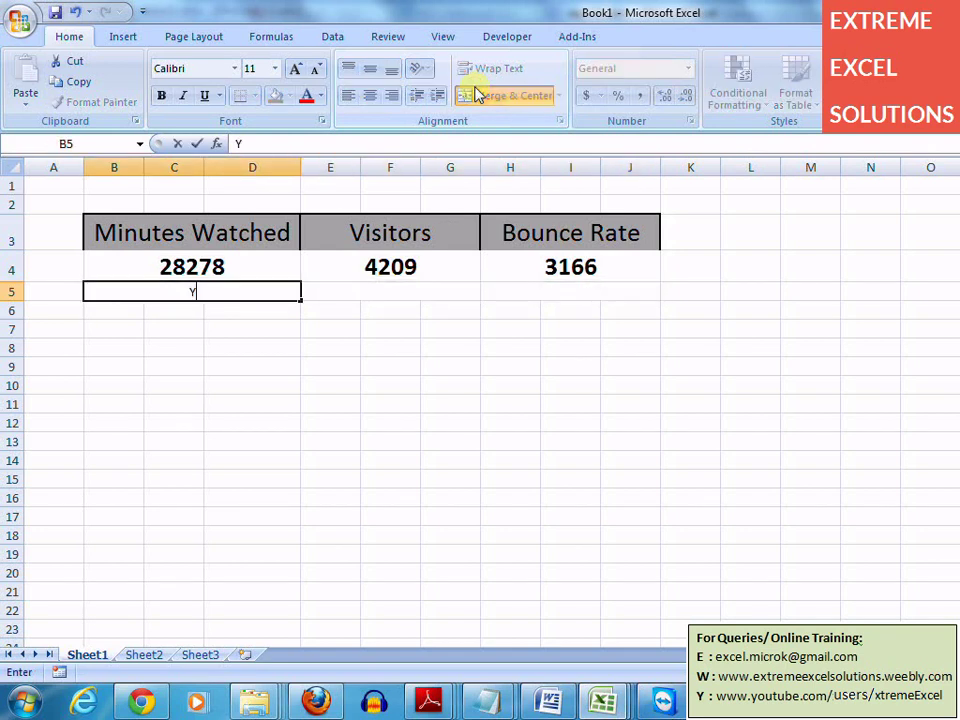
text(TD Total)
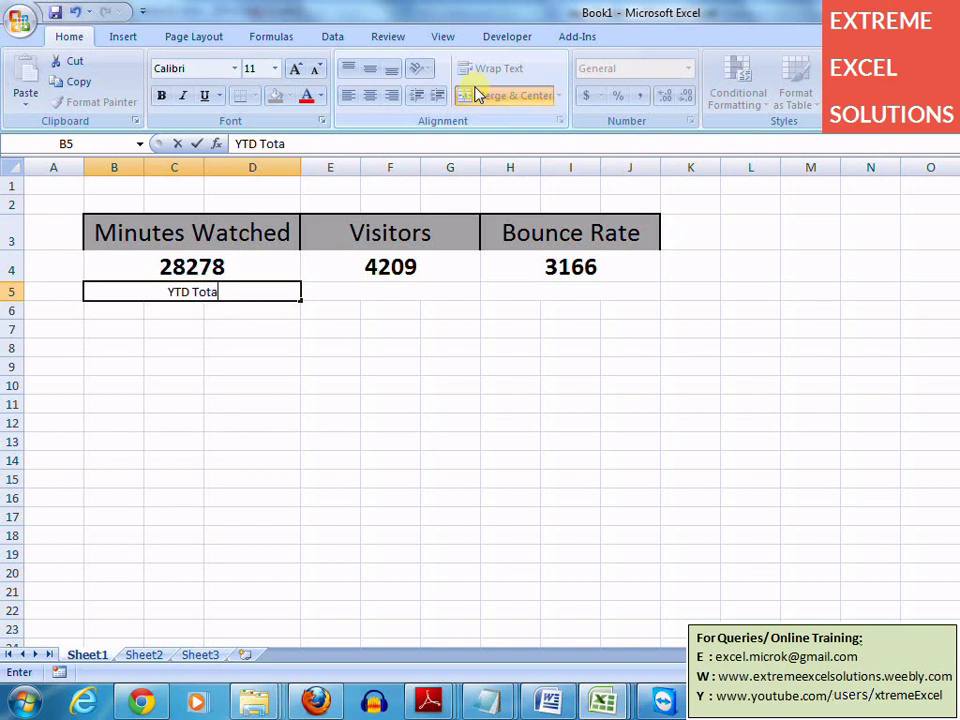
key(Return)
key(Up)
key(ctrl+c)
key(Right)
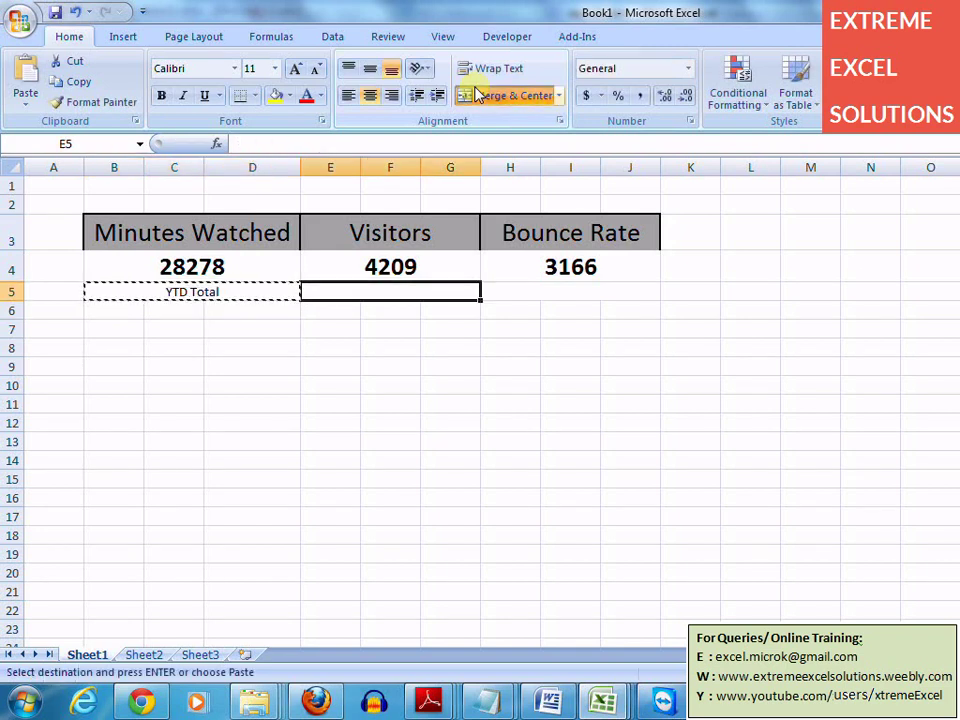
key(ctrl+v)
key(Right)
key(ctrl+v)
Merge row 6 into B6:D6, E6:G6 and H6:J6 blocks
key(Down)
key(Left)
key(Left)
key(Left)
key(Left)
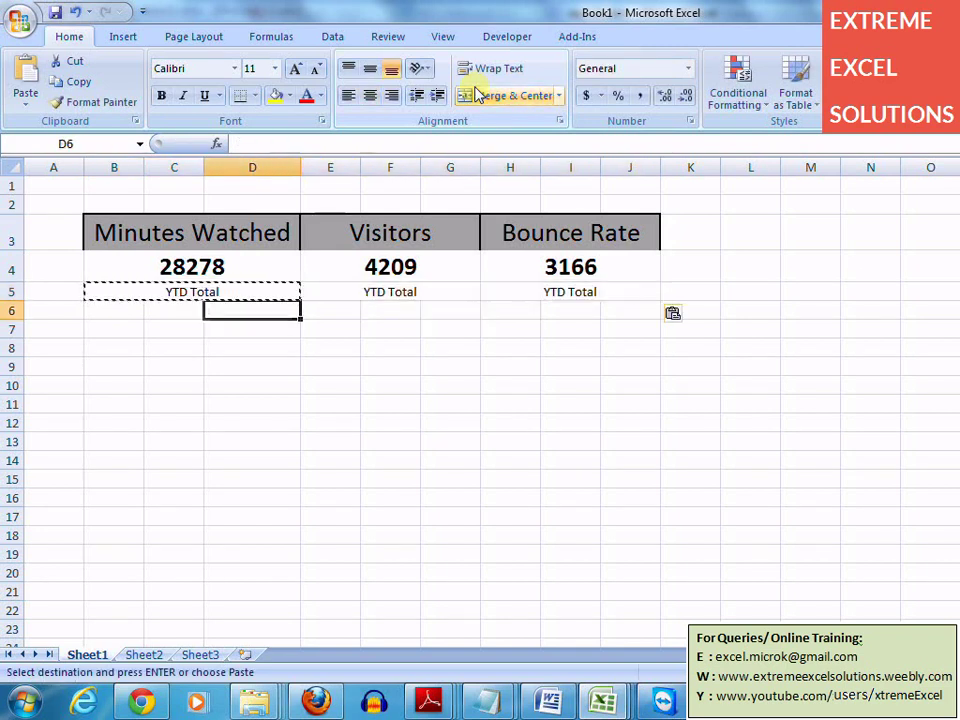
key(Left)
key(Left)
key(shift+Right)
key(shift+Right)
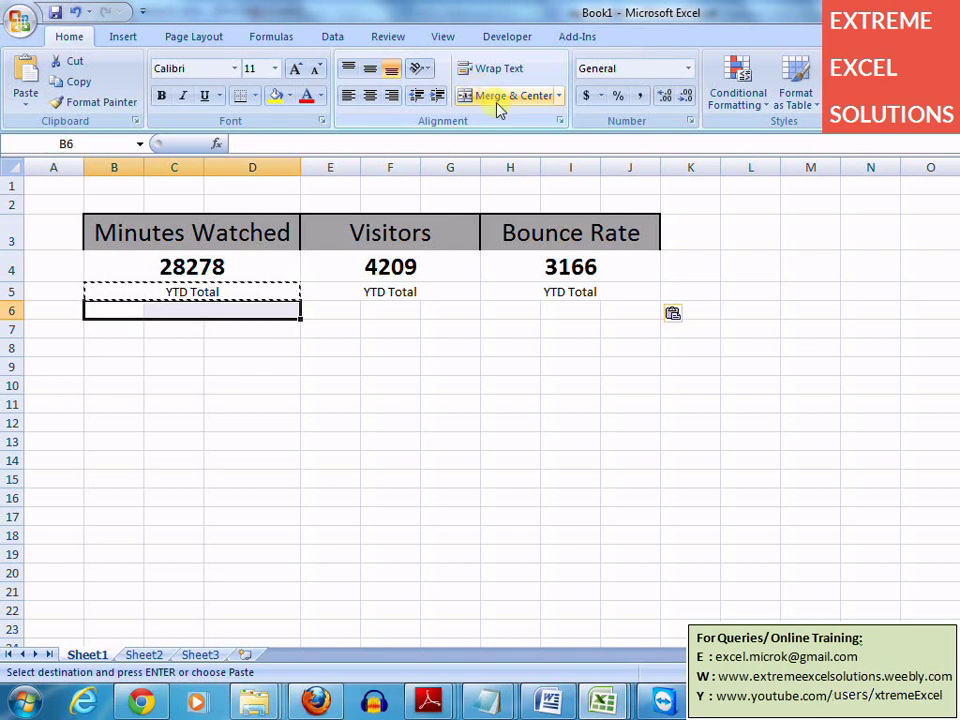
click(498, 100)
key(Right)
key(shift+Right)
key(shift+Right)
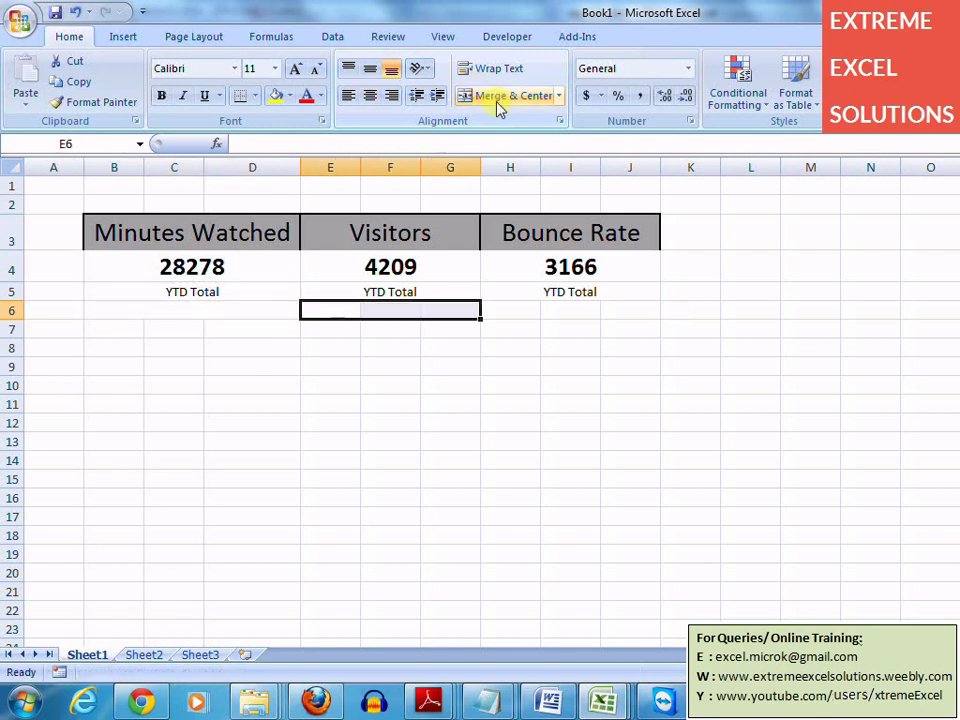
click(495, 100)
key(Right)
key(shift+Right)
key(shift+Right)
click(497, 100)
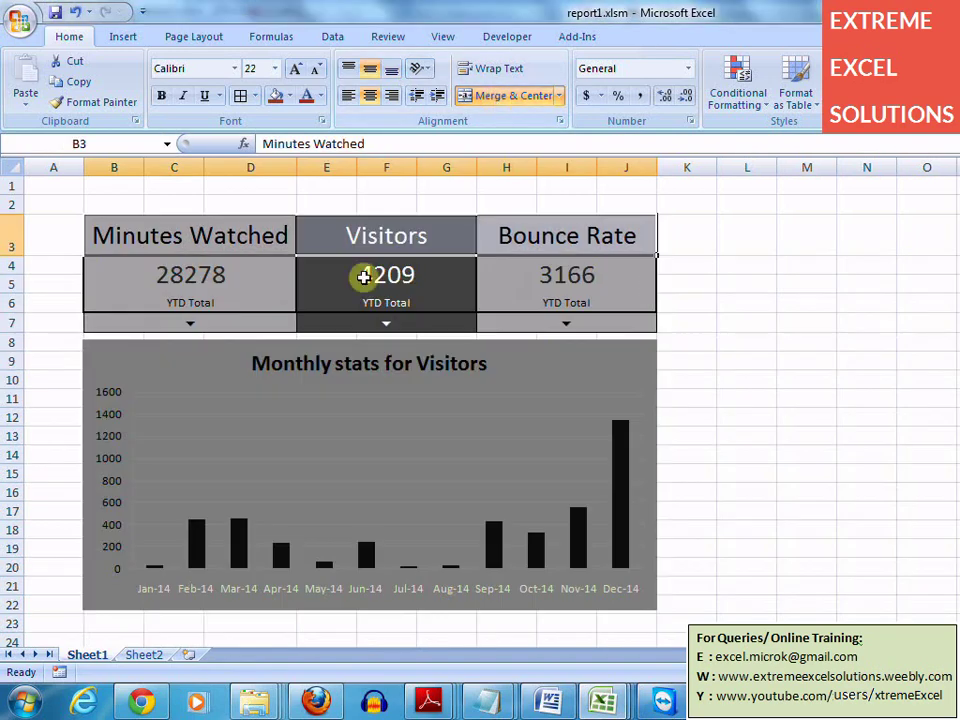
Switch report1's chart through Minutes Watched, Visitors and Bounce Rate, then show Sheet2's data
click(195, 325)
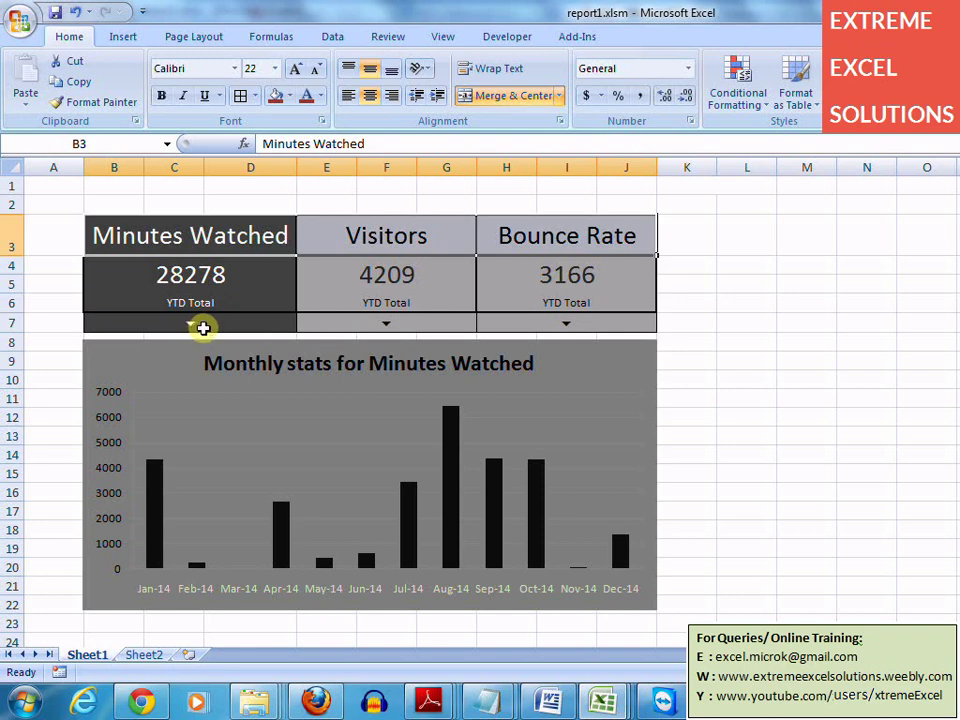
click(383, 328)
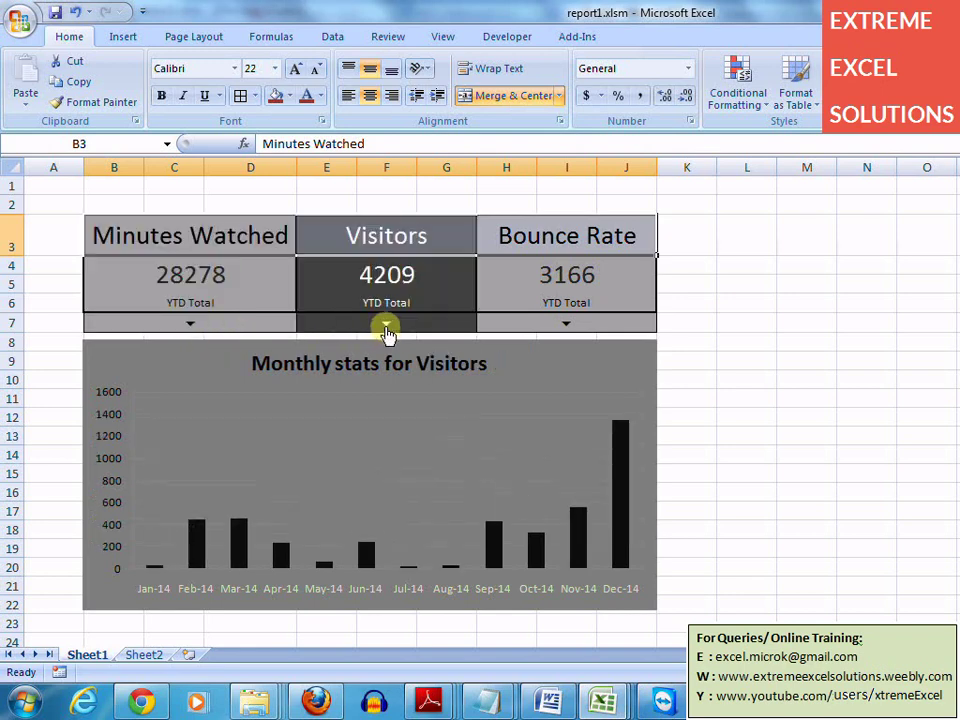
click(565, 322)
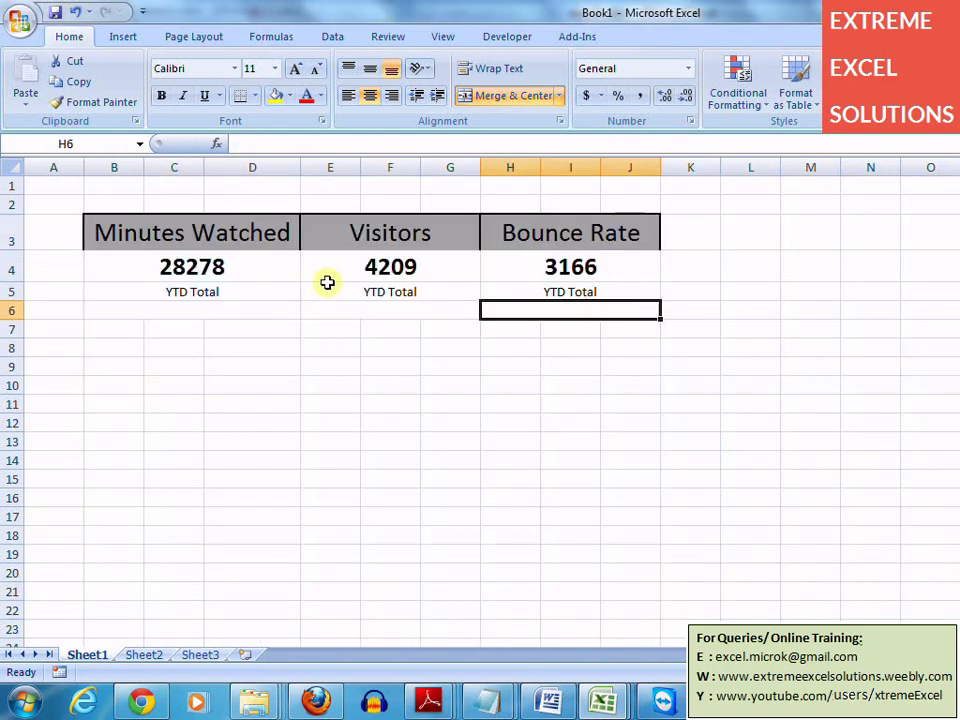
click(215, 310)
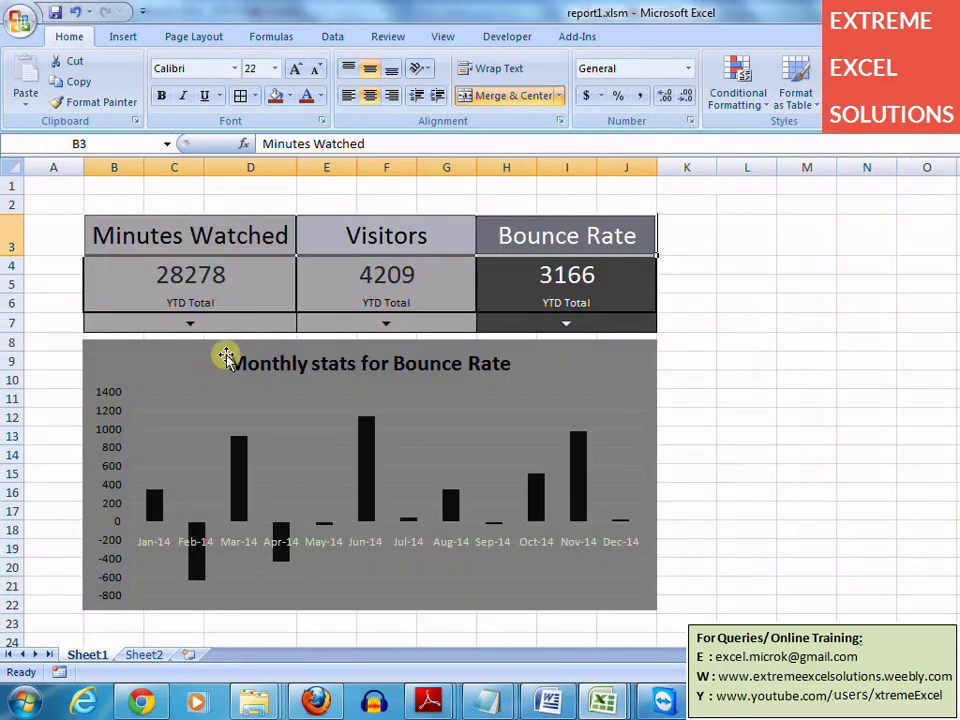
click(191, 325)
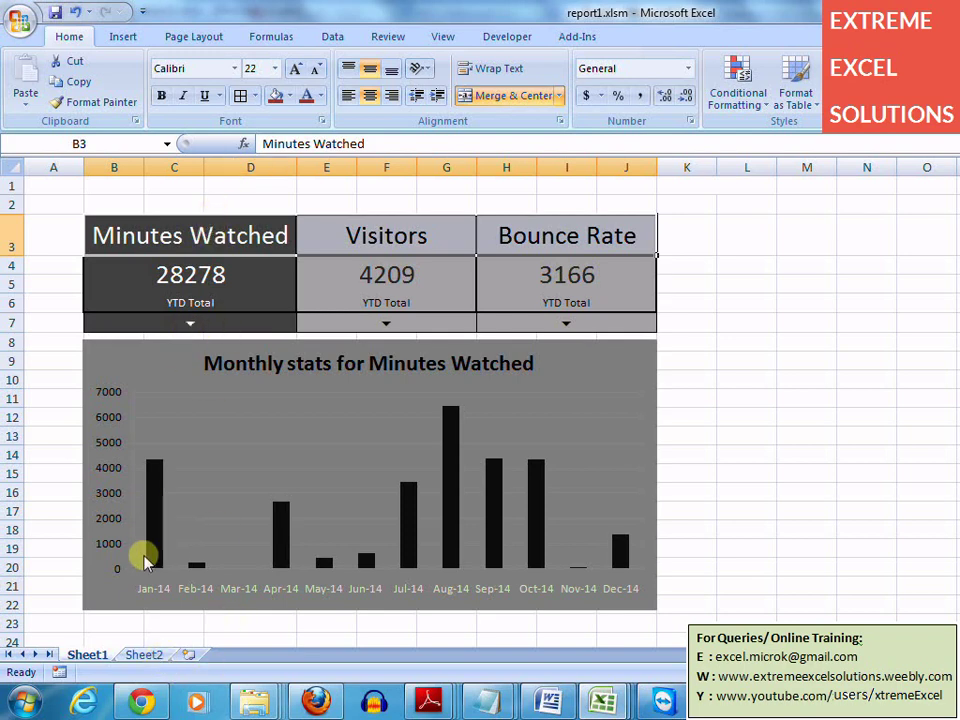
click(142, 655)
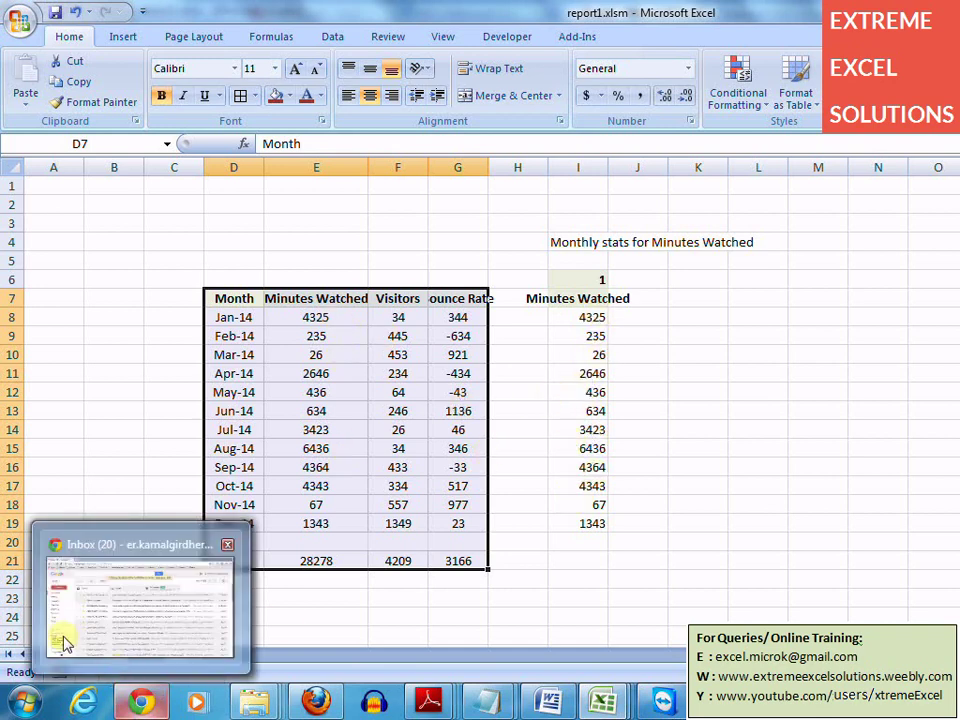
Deselect Sheet2's data table and return to the Sheet1 dashboard
click(155, 471)
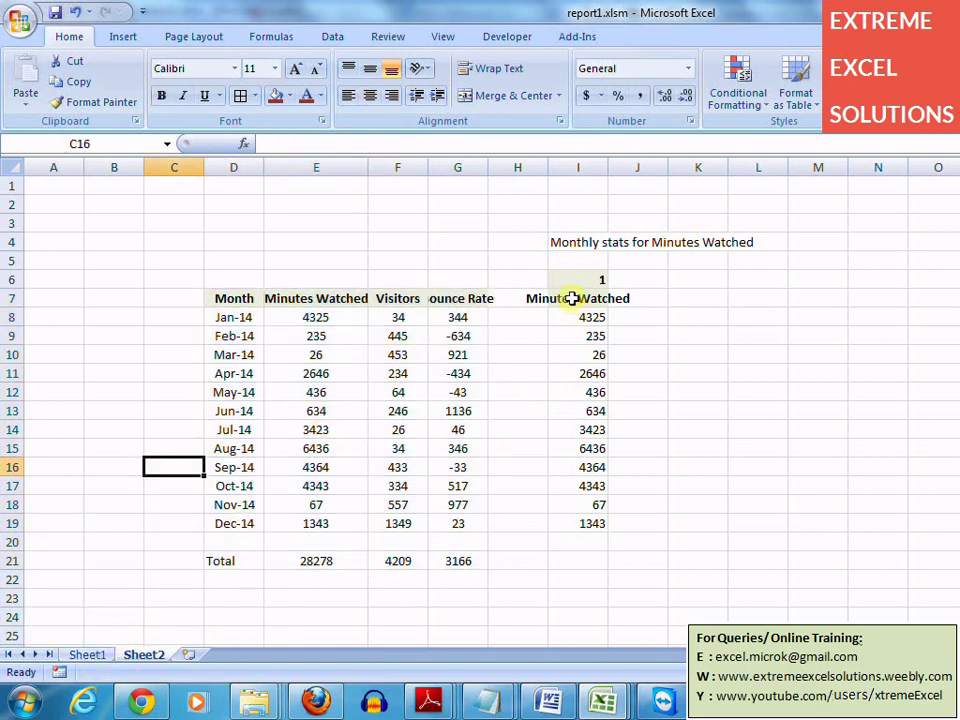
click(96, 655)
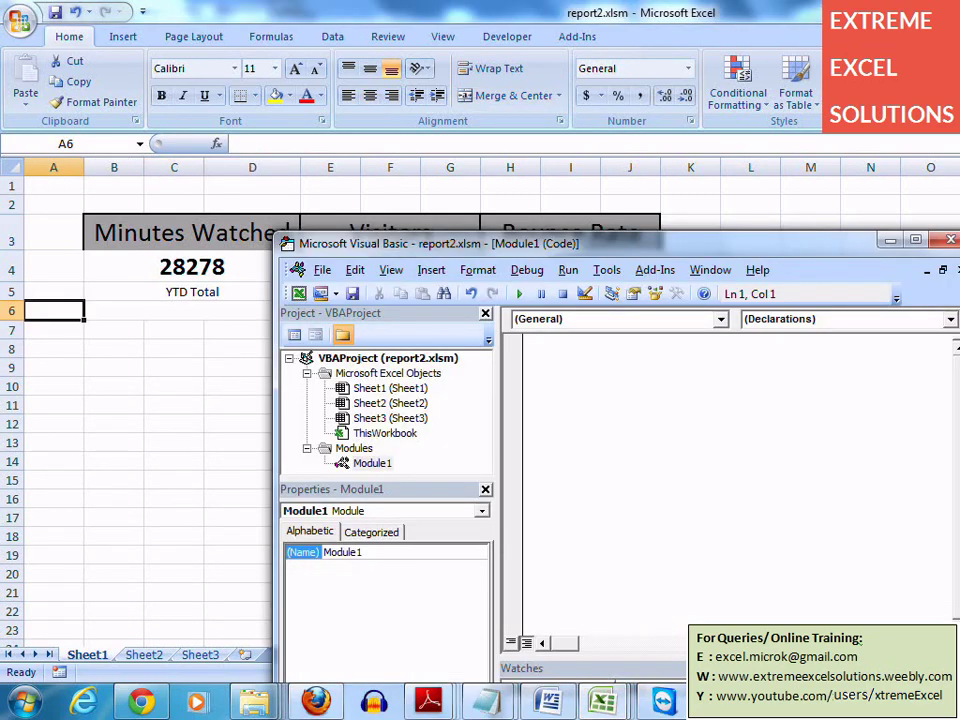
Type 'Function copyheader(rng as range)' in Module1 to get its End Function line
text(Function)
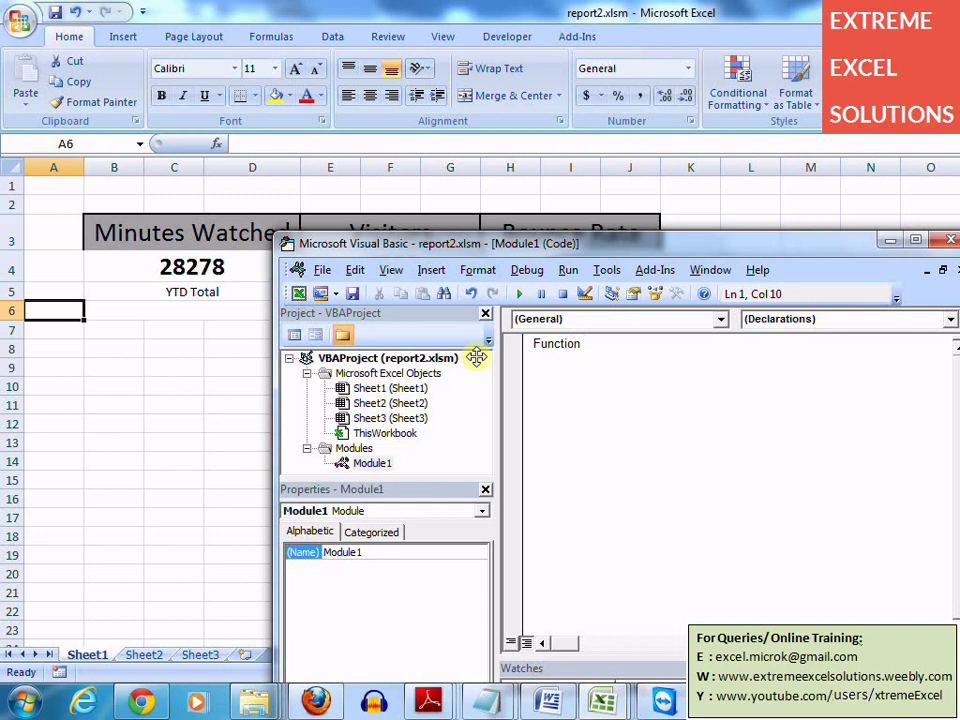
text(copyda)
key(BackSpace)
key(BackSpace)
key(BackSpace)
text(der()
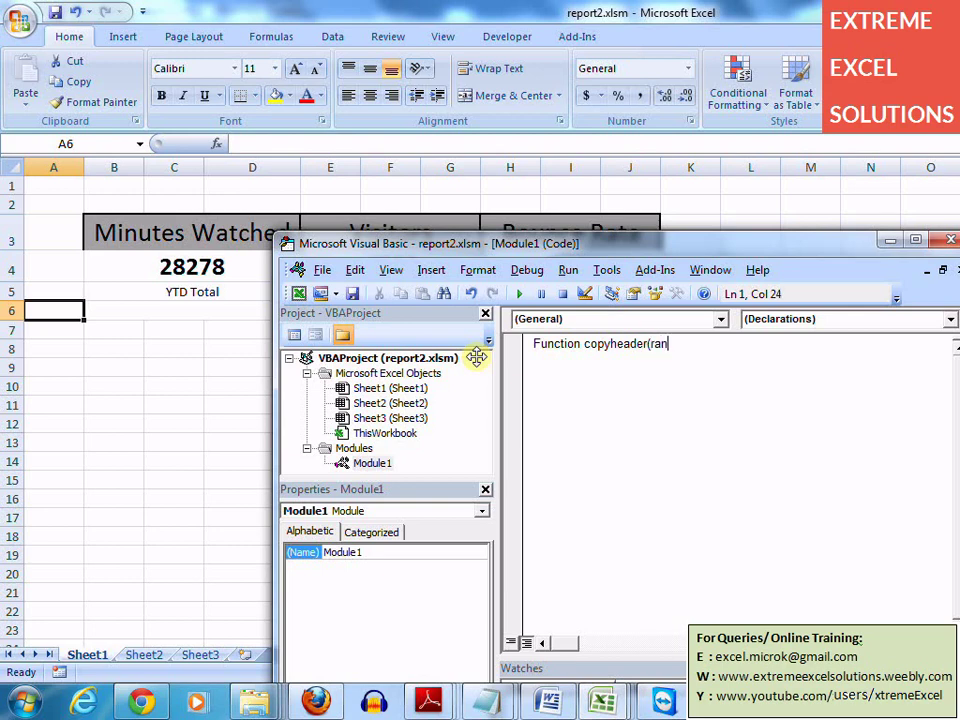
text(rng as range)
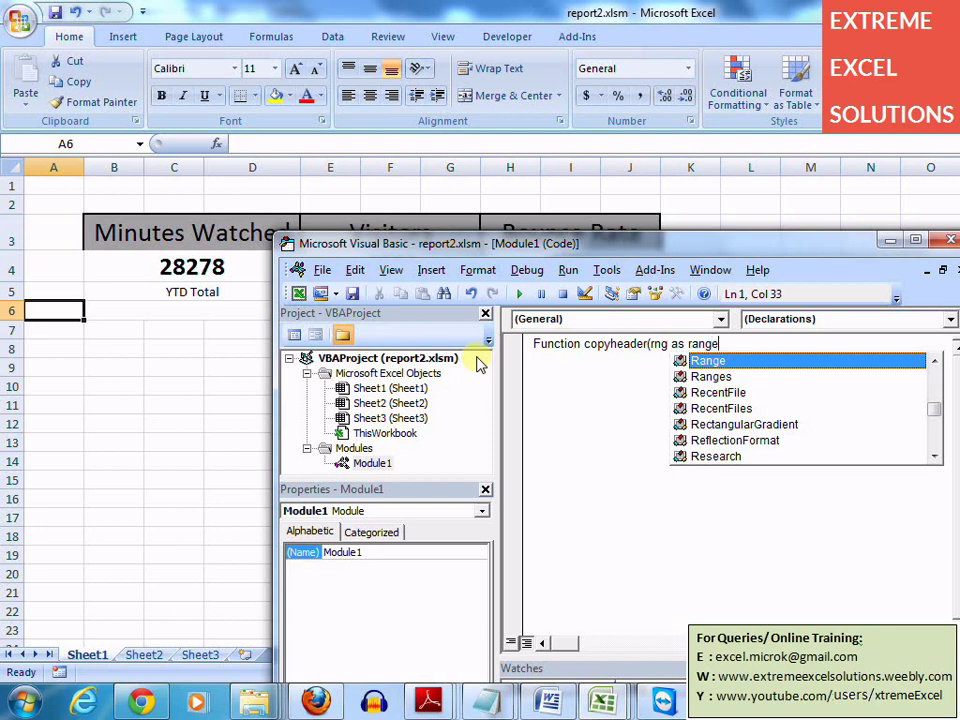
text())
key(Return)
key(Return)
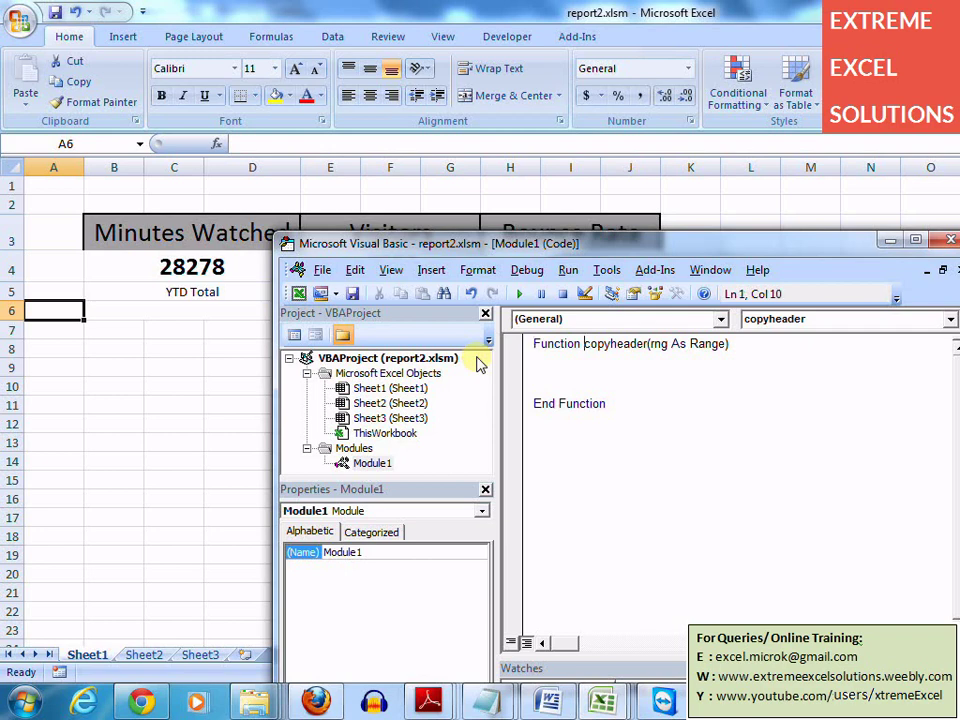
Select the Minutes Watched header B3 on the worksheet, then return to the VBA code
click(190, 309)
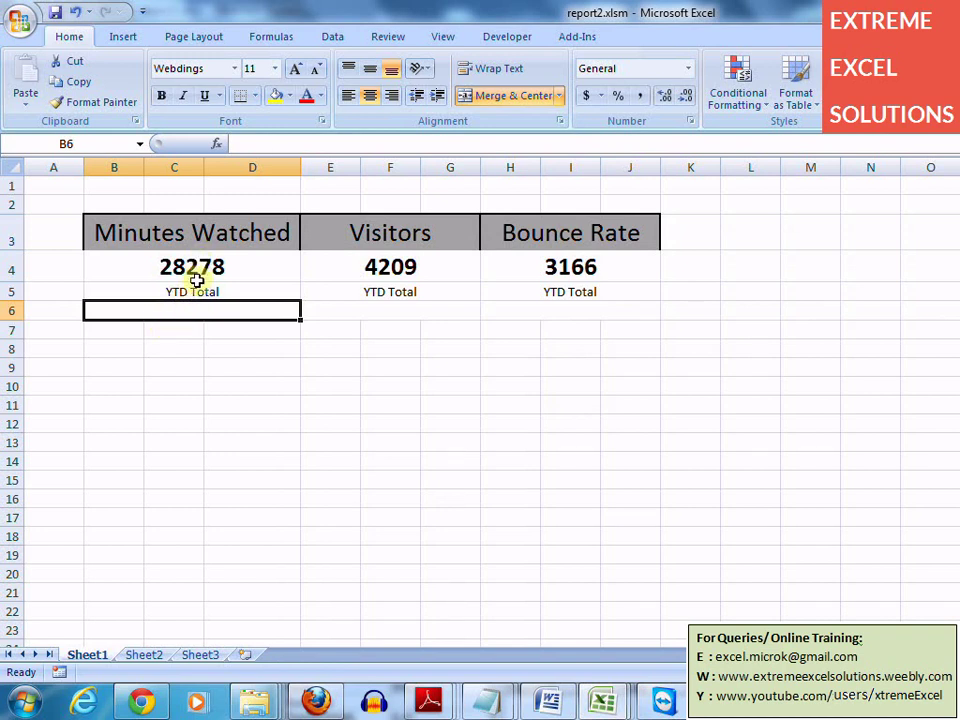
click(184, 236)
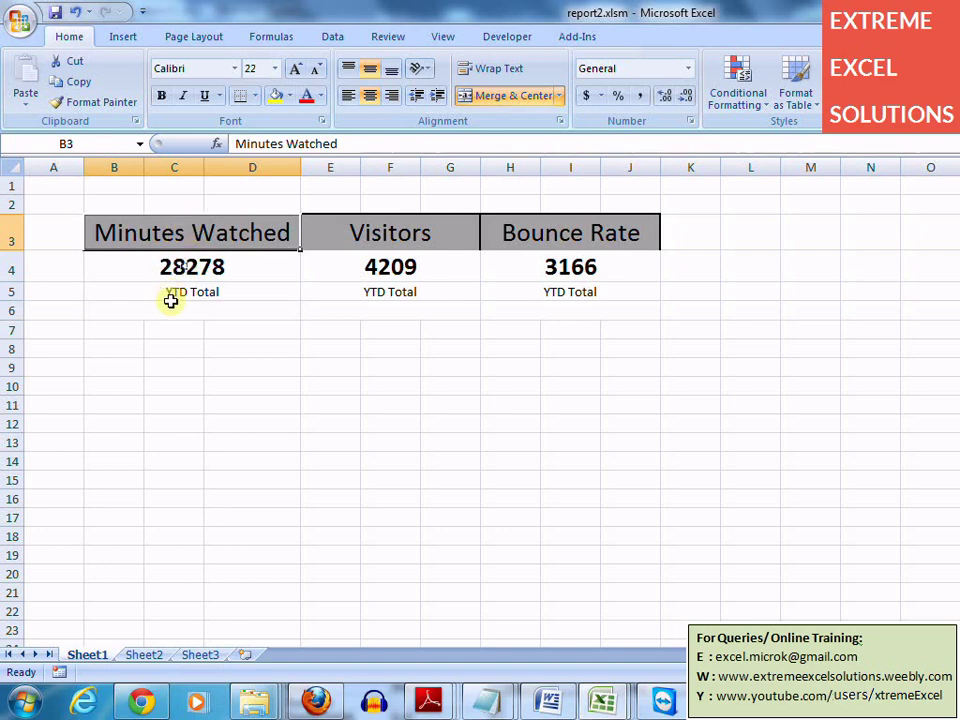
key(alt+F11)
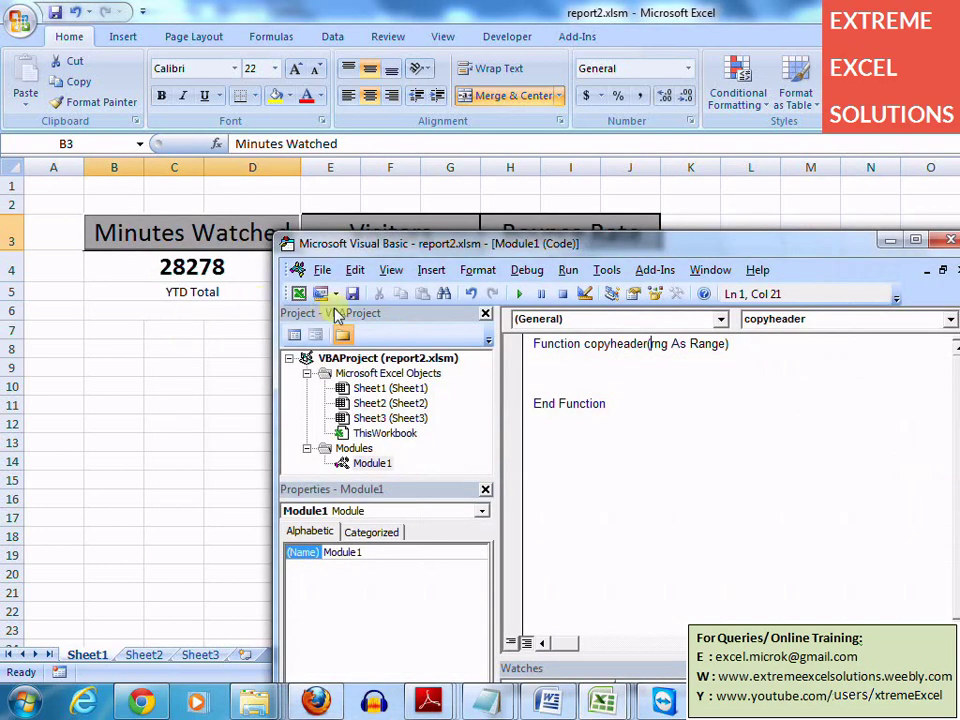
Write Sheet2.Range("H5").Value = rng.Value as the copyheader function's body
click(558, 367)
text(sheet2.)
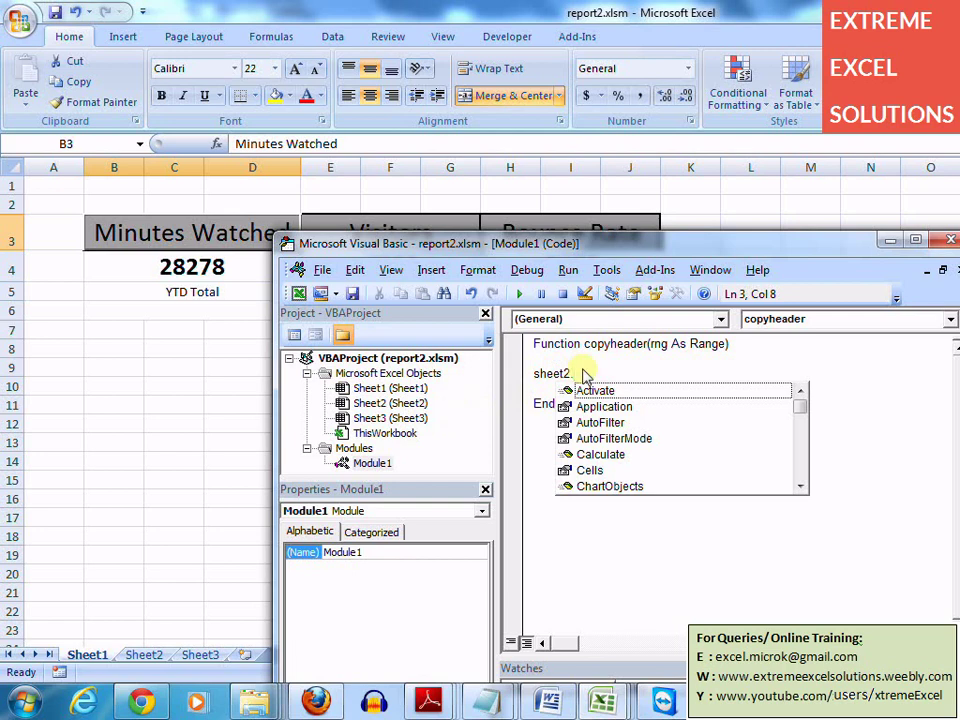
key(BackSpace)
key(BackSpace)
key(BackSpace)
key(BackSpace)
key(BackSpace)
key(BackSpace)
key(BackSpace)
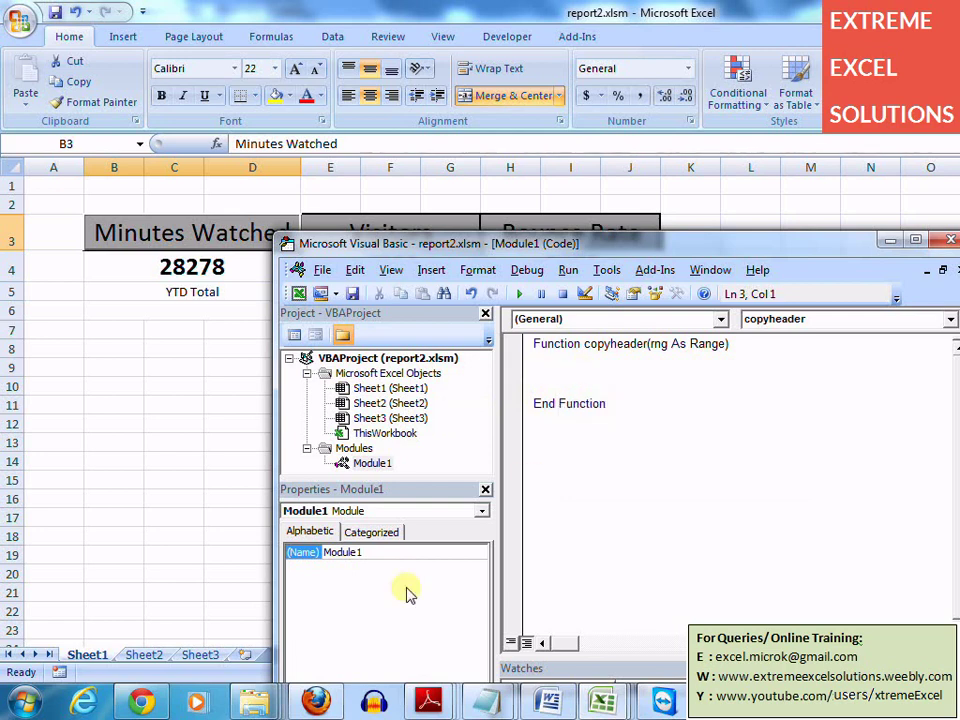
click(137, 658)
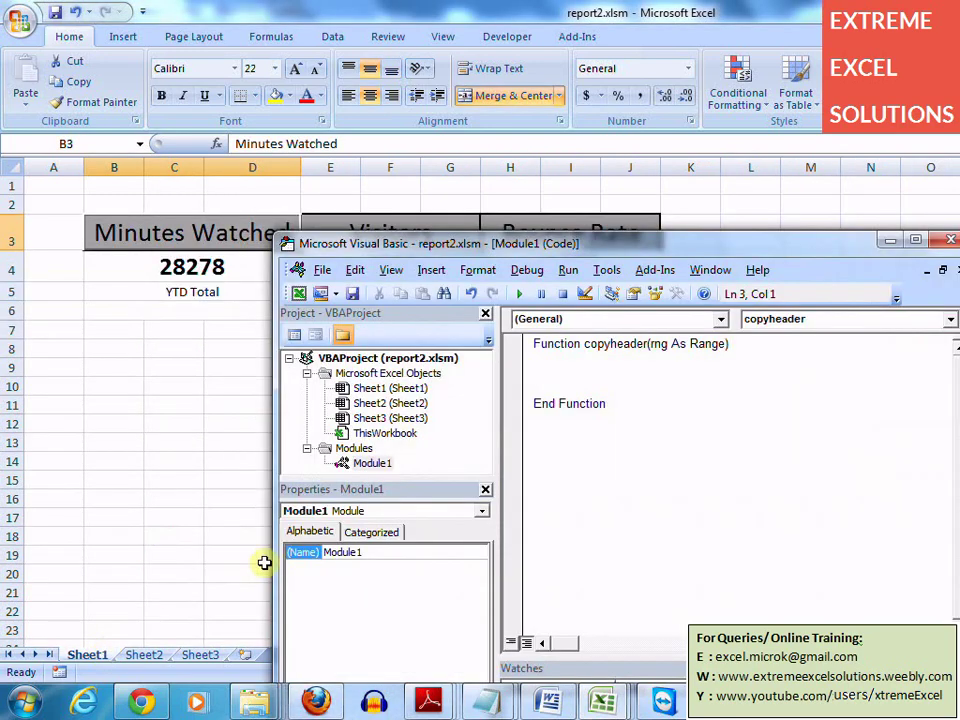
text(Sheet)
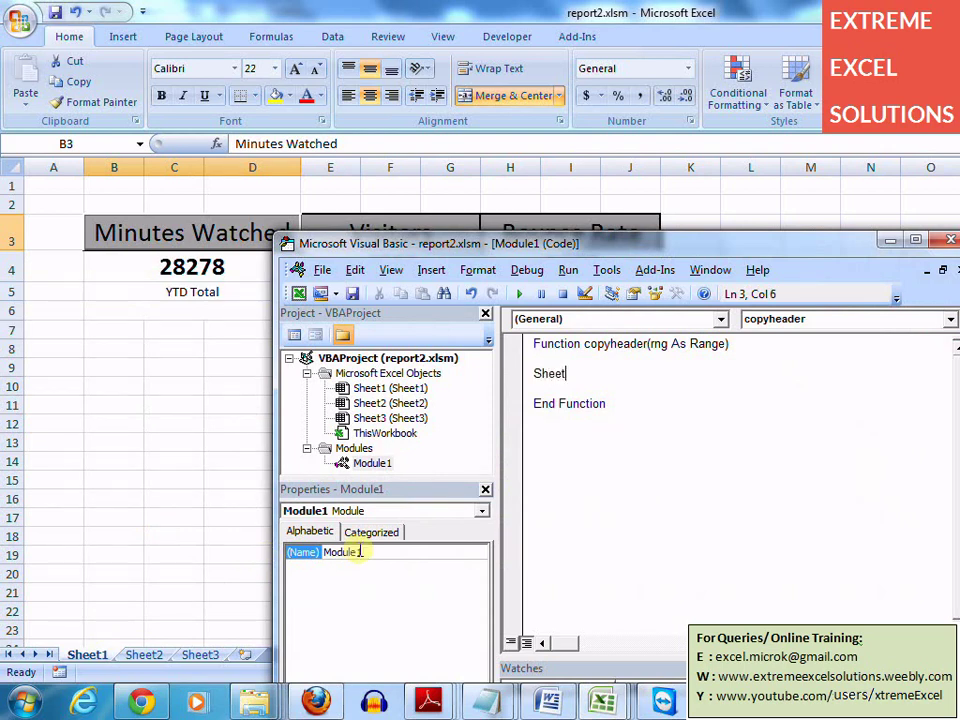
text(2.)
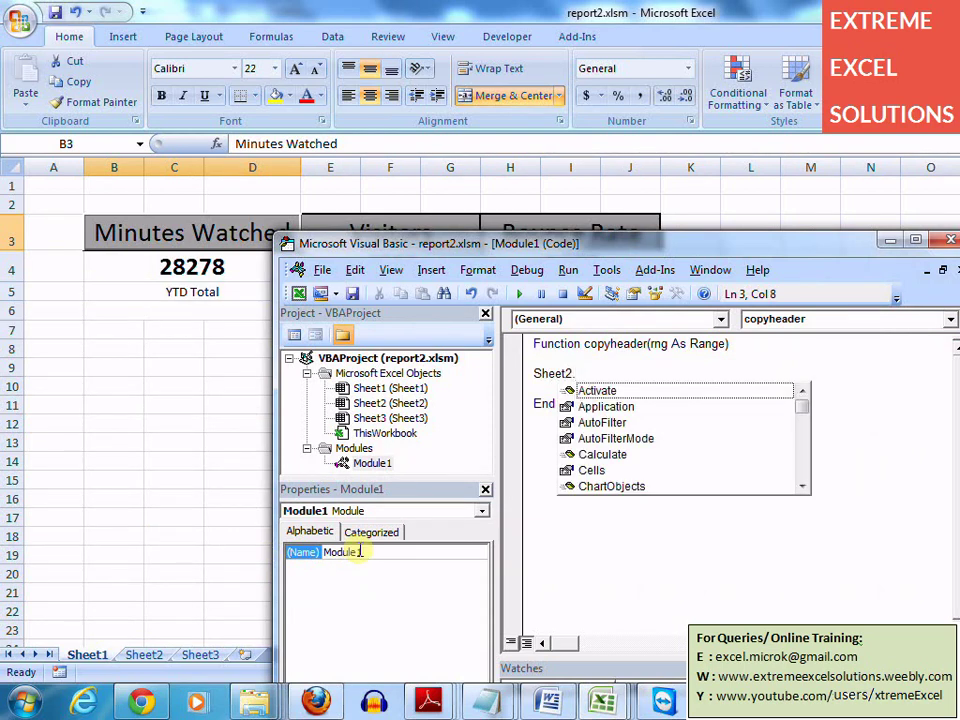
text(raa)
key(BackSpace)
key(BackSpace)
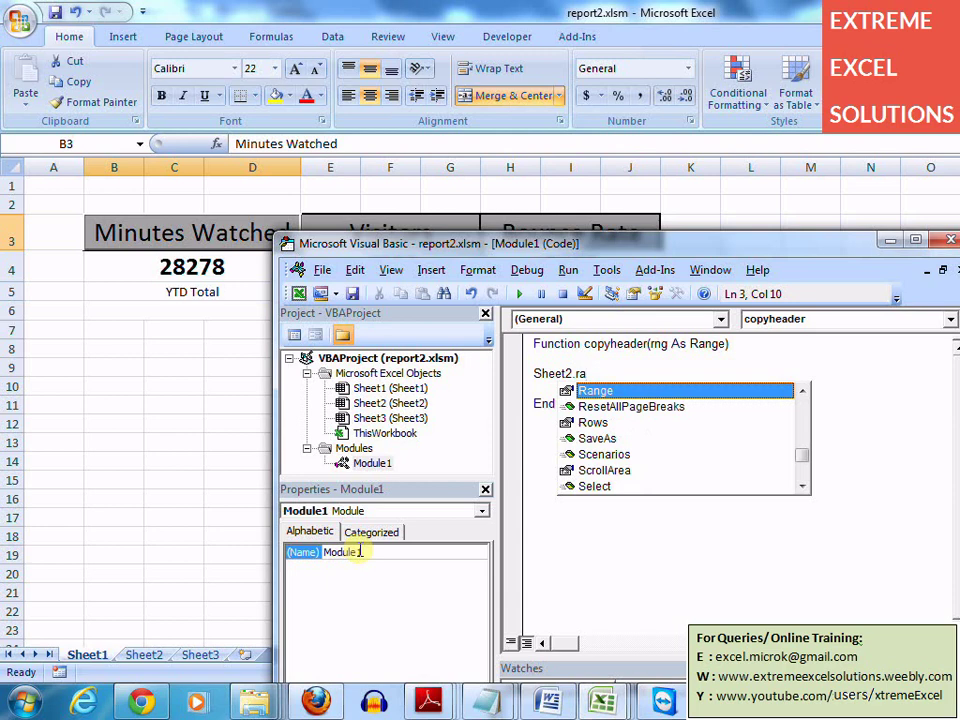
text(ne)
text(e)
text(()
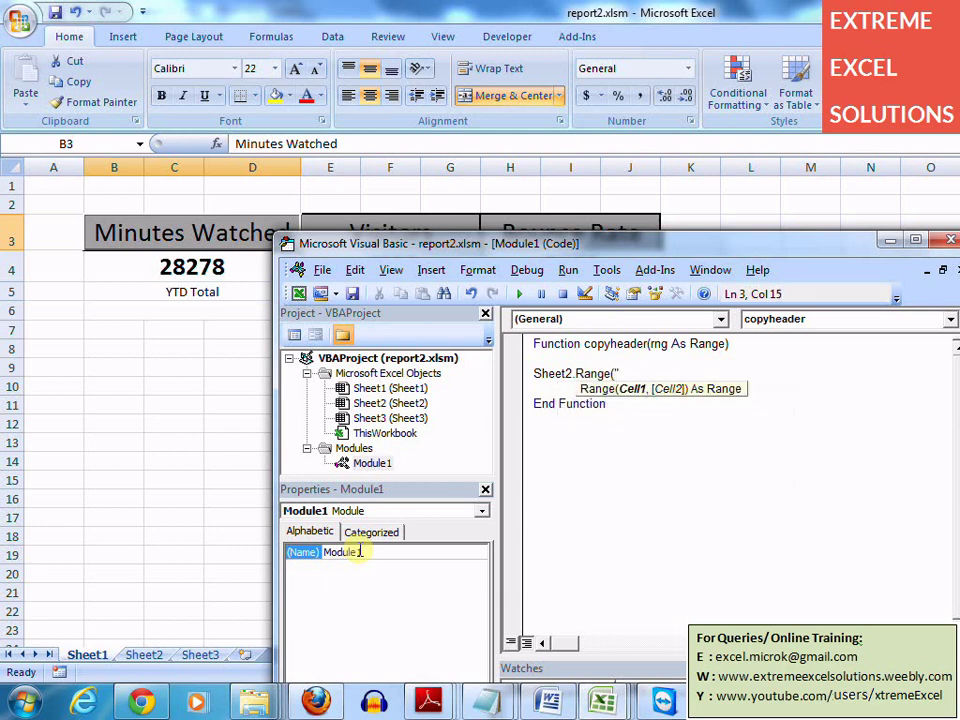
text("H5"))
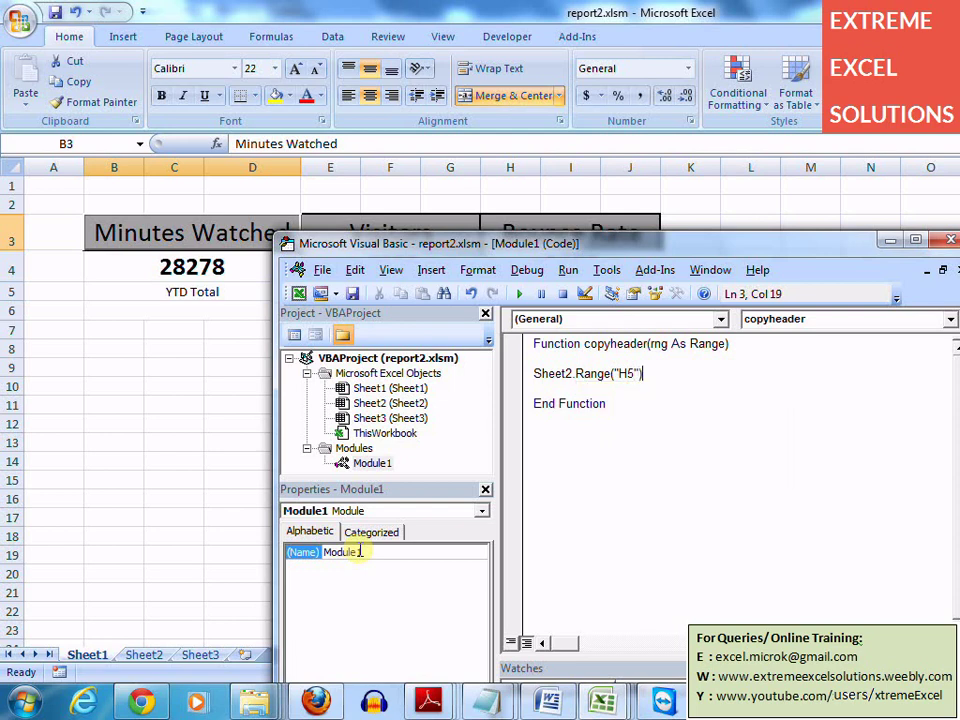
text(.value)
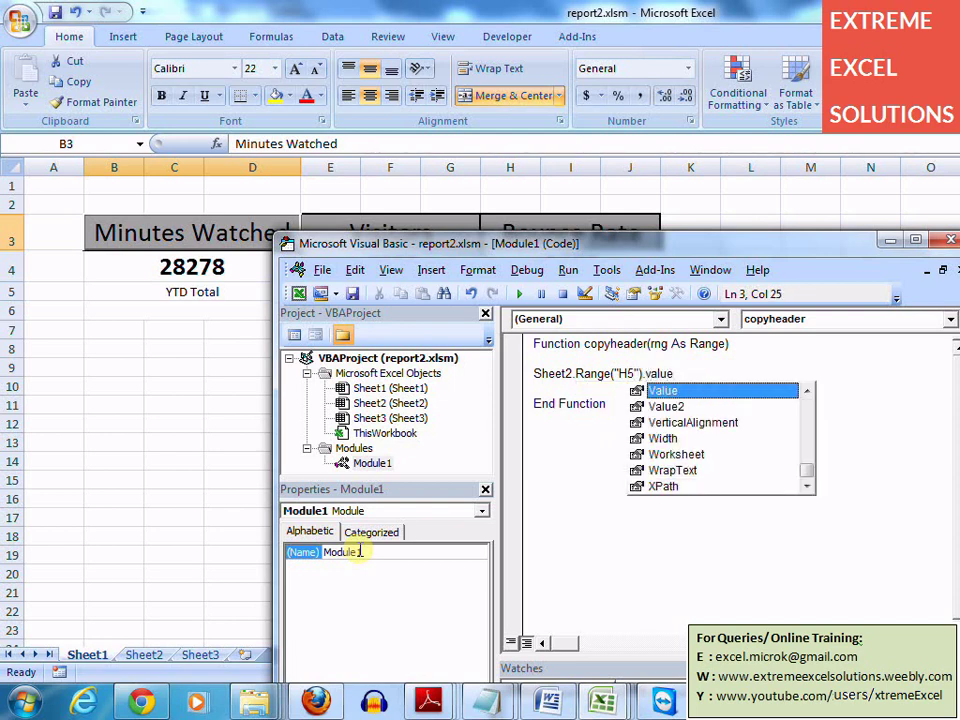
text(=rn)
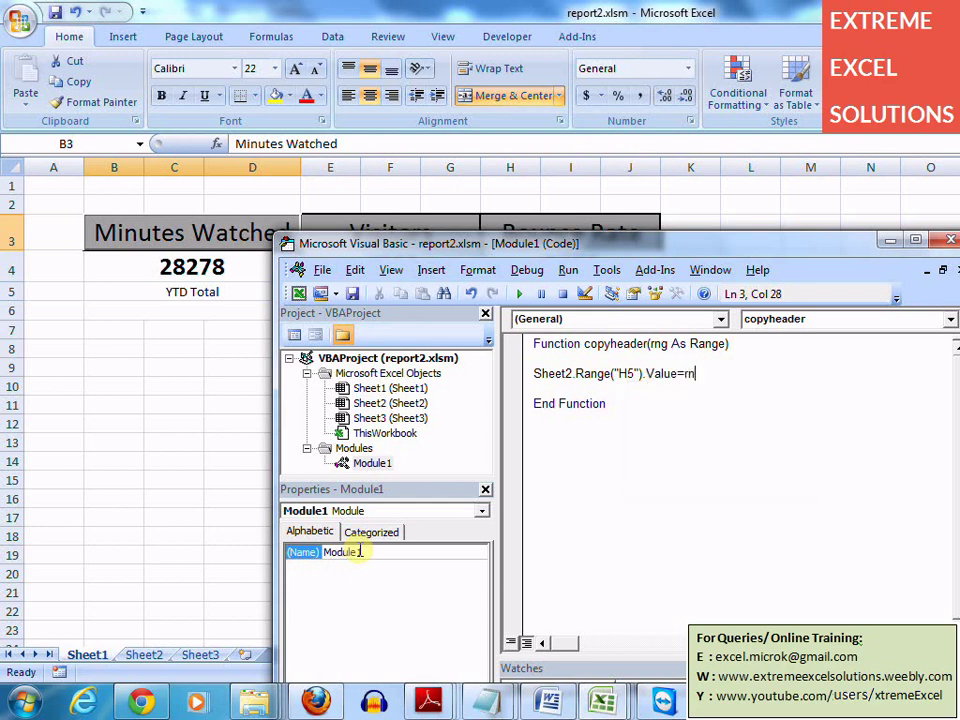
text(g.value)
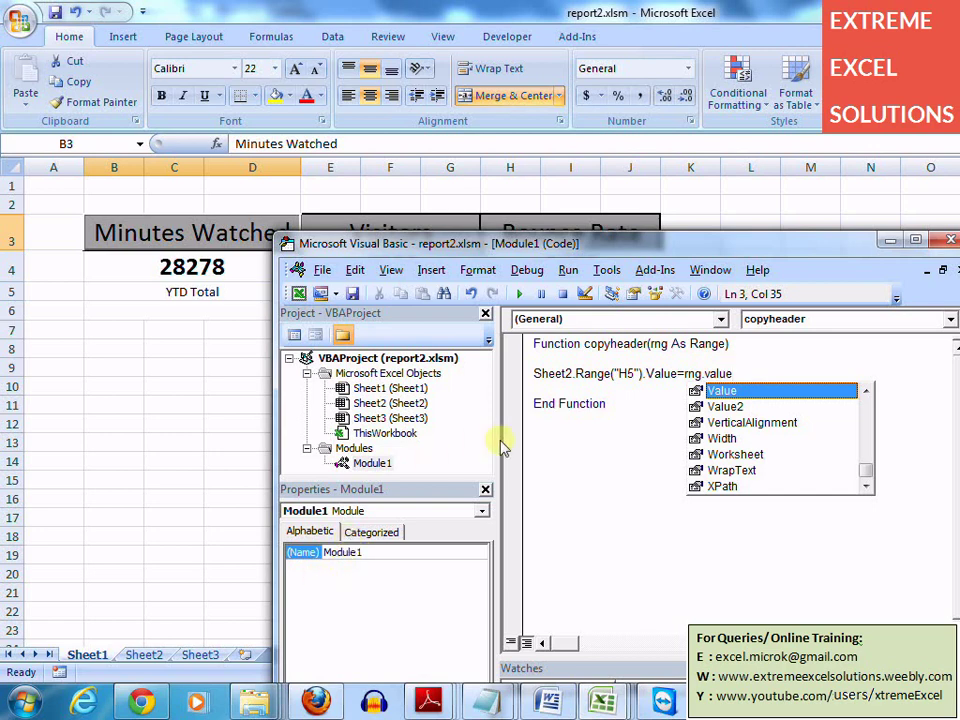
click(533, 388)
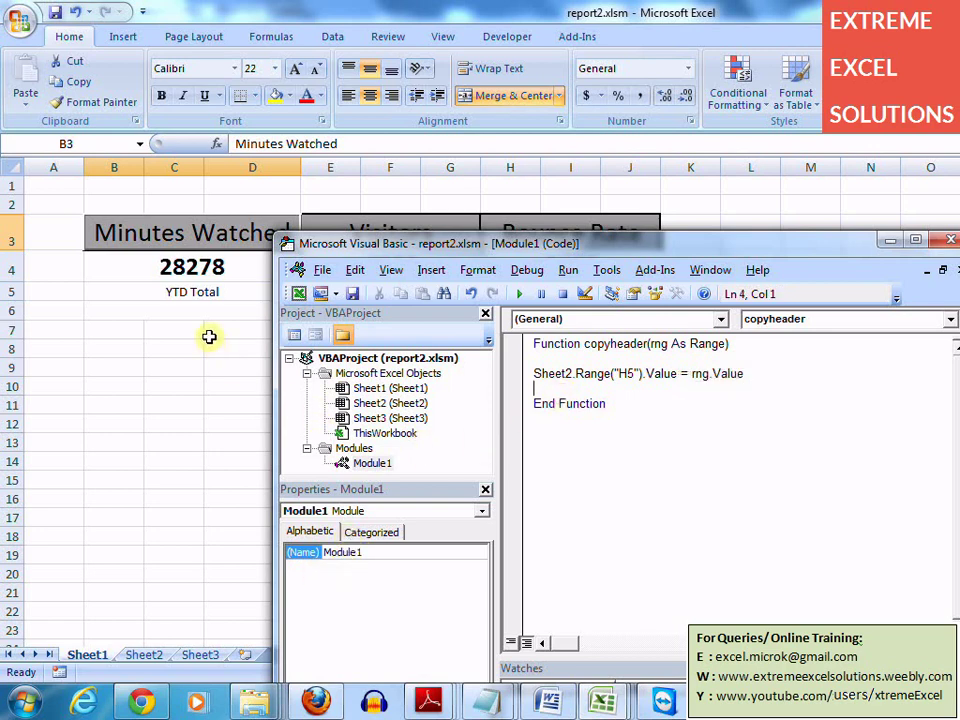
Return to the dashboard and clear a half-typed =copyheader( entry from B6
click(208, 316)
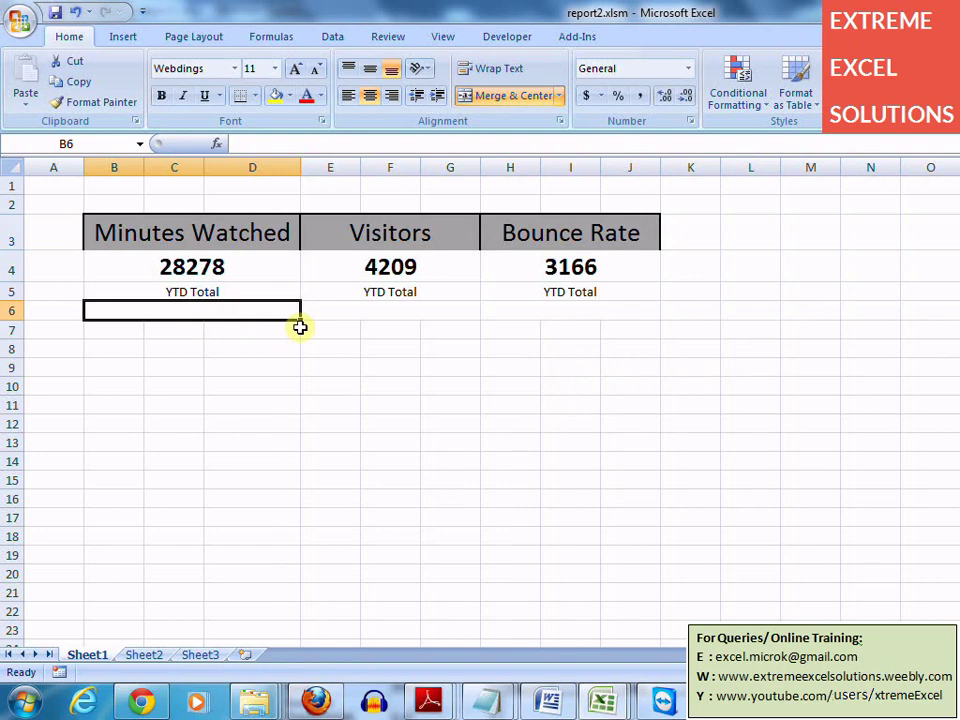
key(alt+F11)
key(alt+F11)
text(=copyhe)
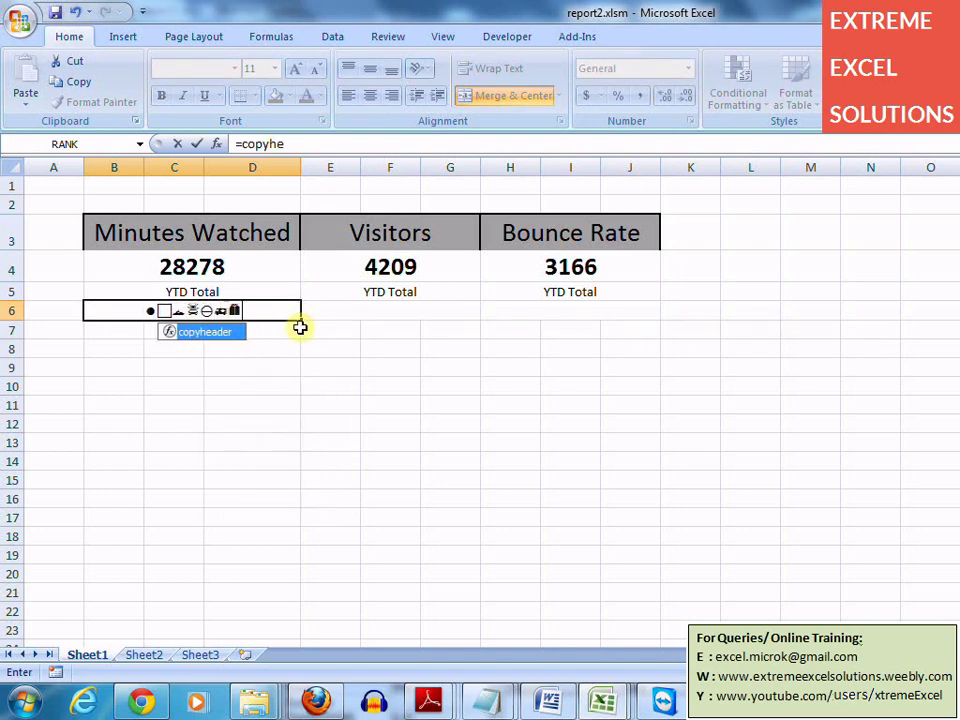
text(ader)
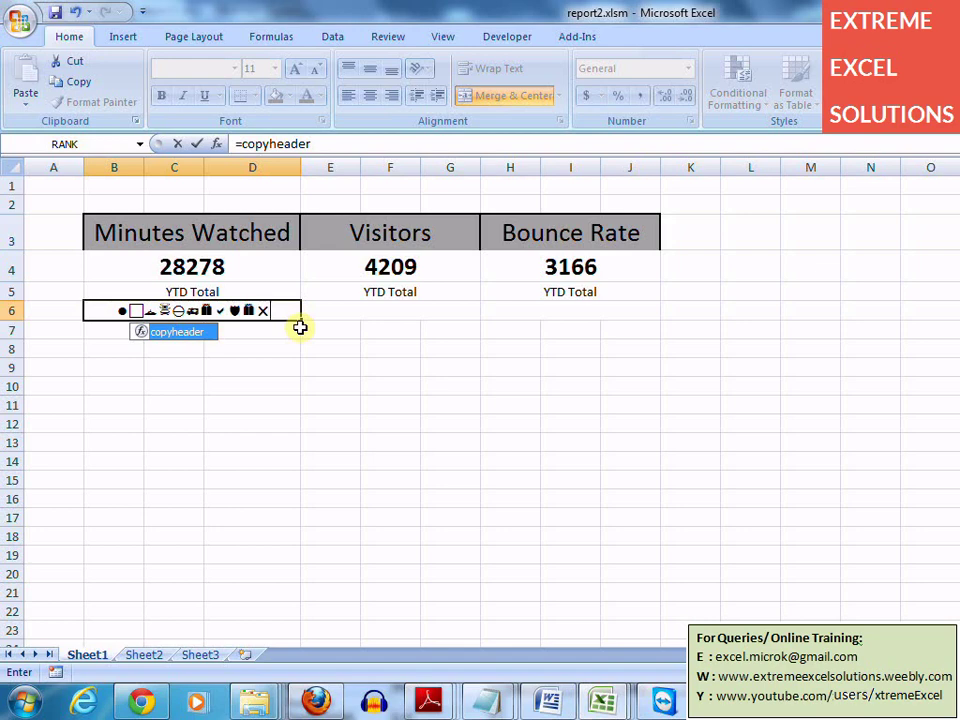
text(()
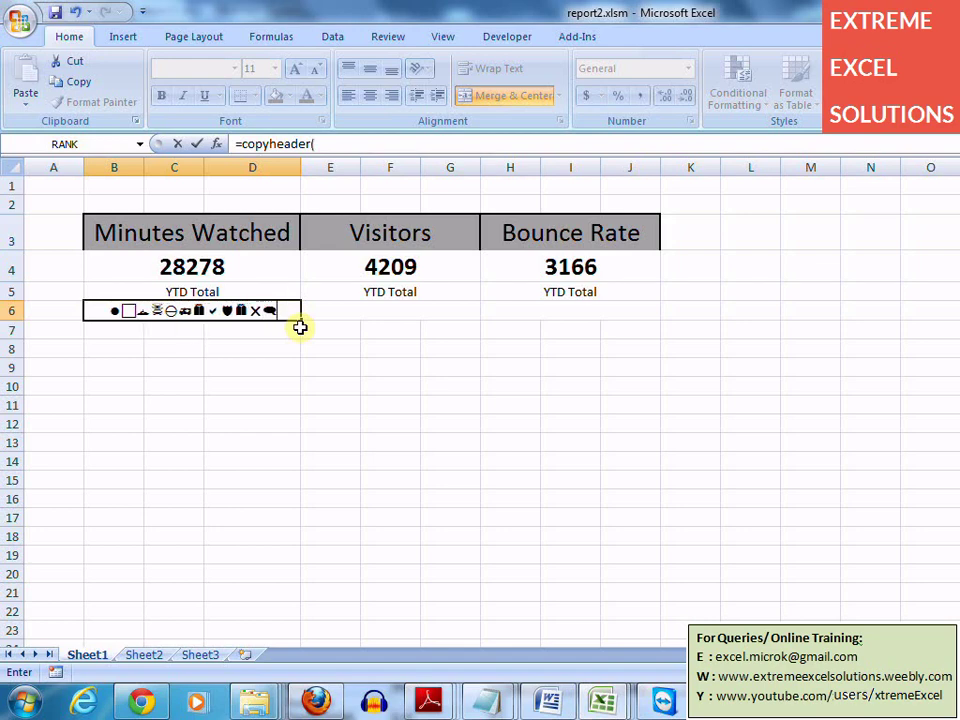
key(BackSpace)
key(BackSpace)
key(BackSpace)
key(BackSpace)
key(BackSpace)
key(BackSpace)
key(BackSpace)
key(BackSpace)
key(BackSpace)
key(BackSpace)
key(BackSpace)
key(BackSpace)
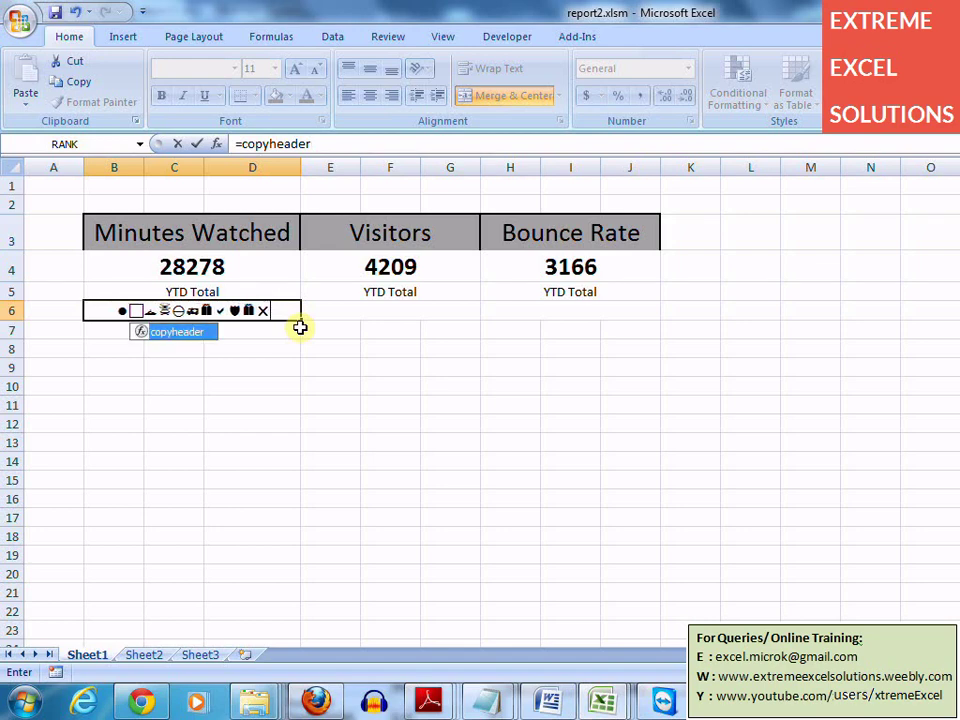
key(Return)
key(Up)
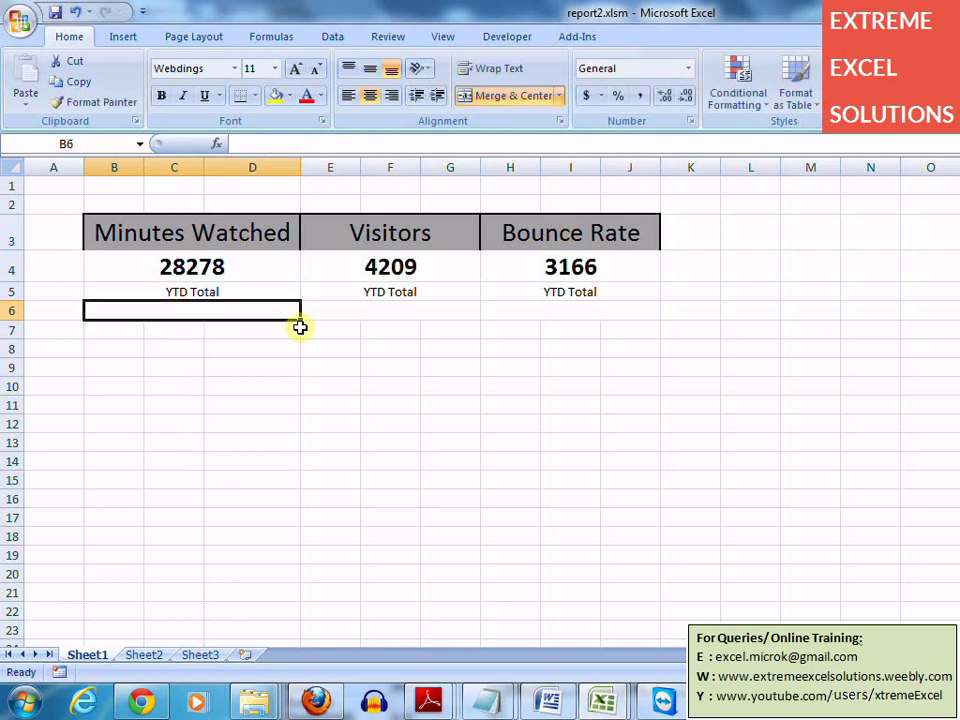
Set B6's font to Tahoma and start the formula =copyheader(B3
click(233, 72)
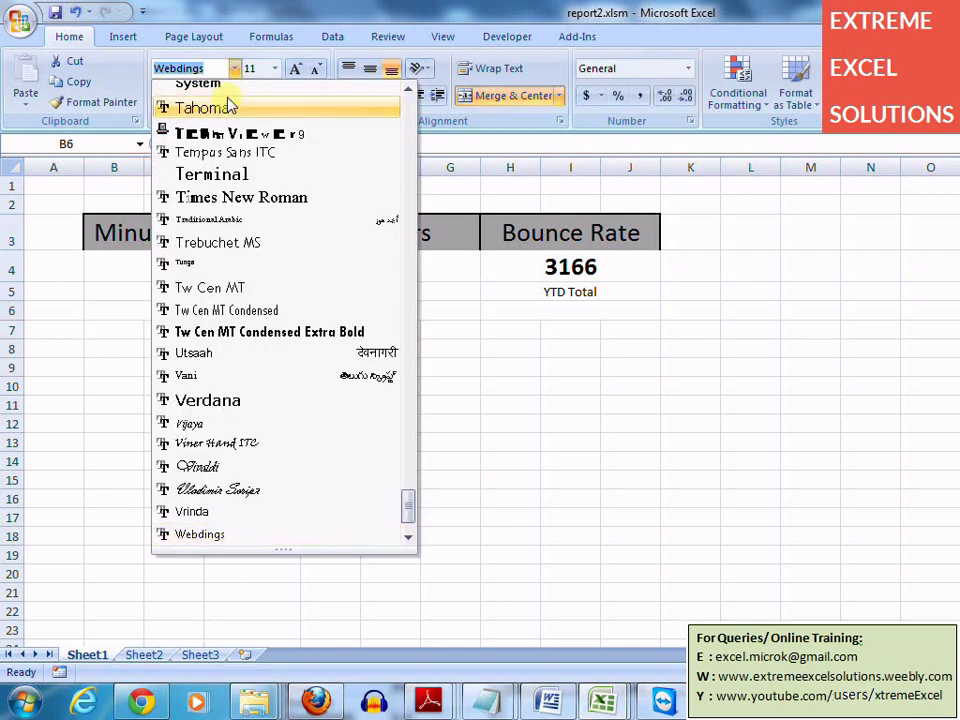
click(228, 108)
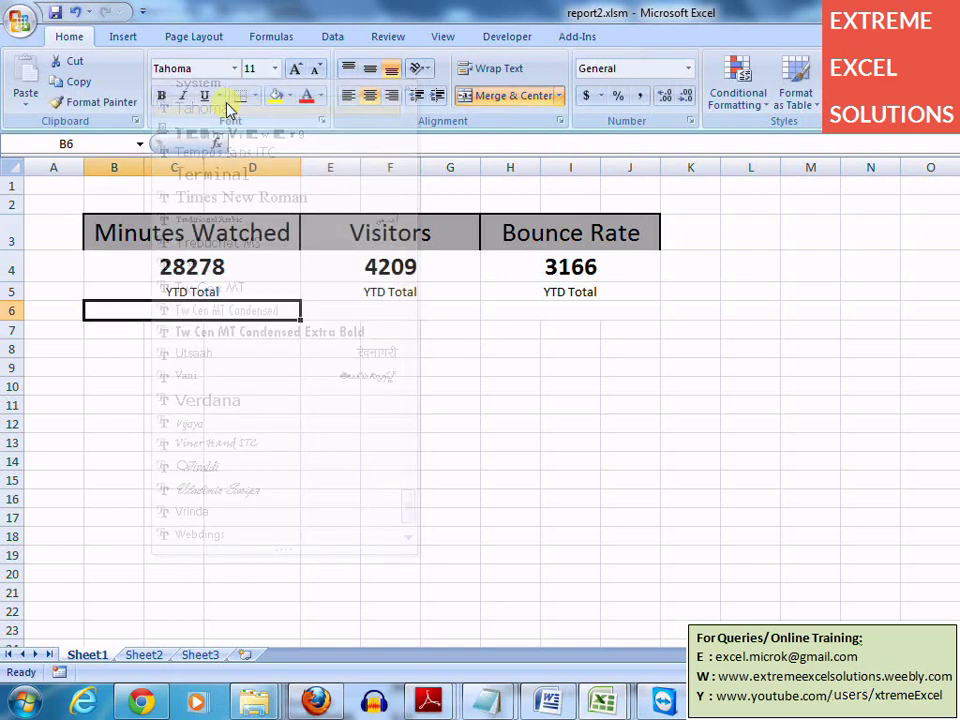
text(=)
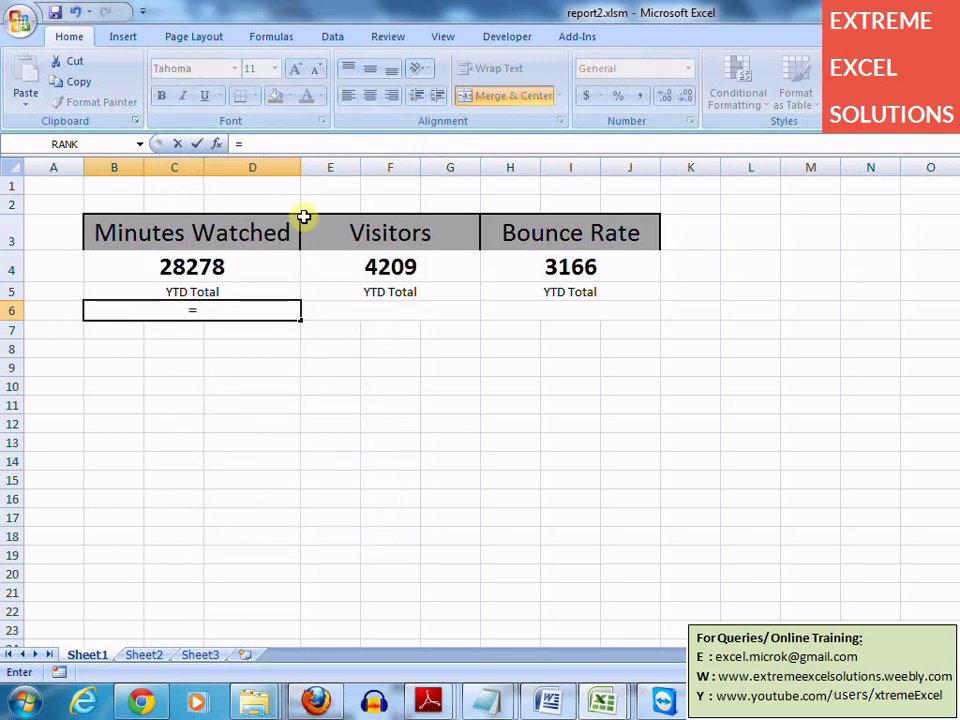
text(copy)
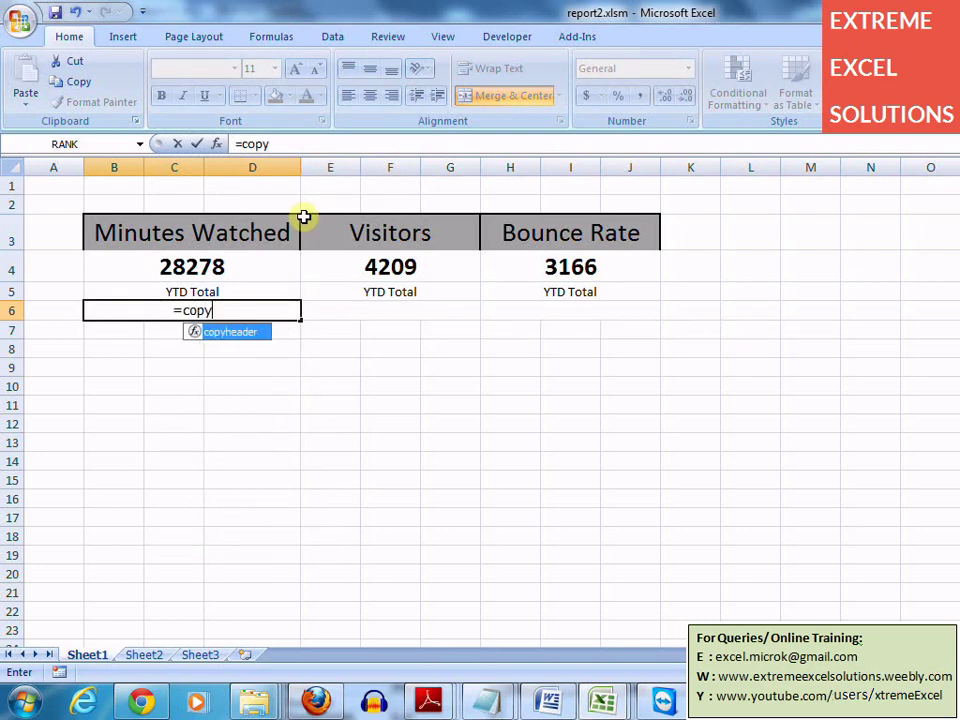
text(header)
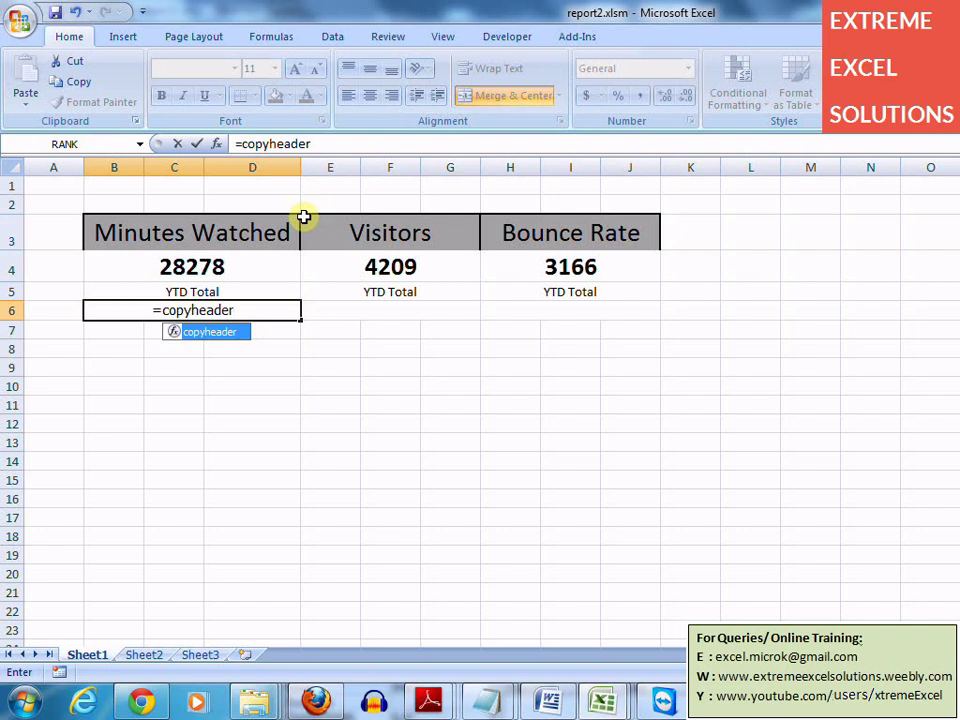
text(()
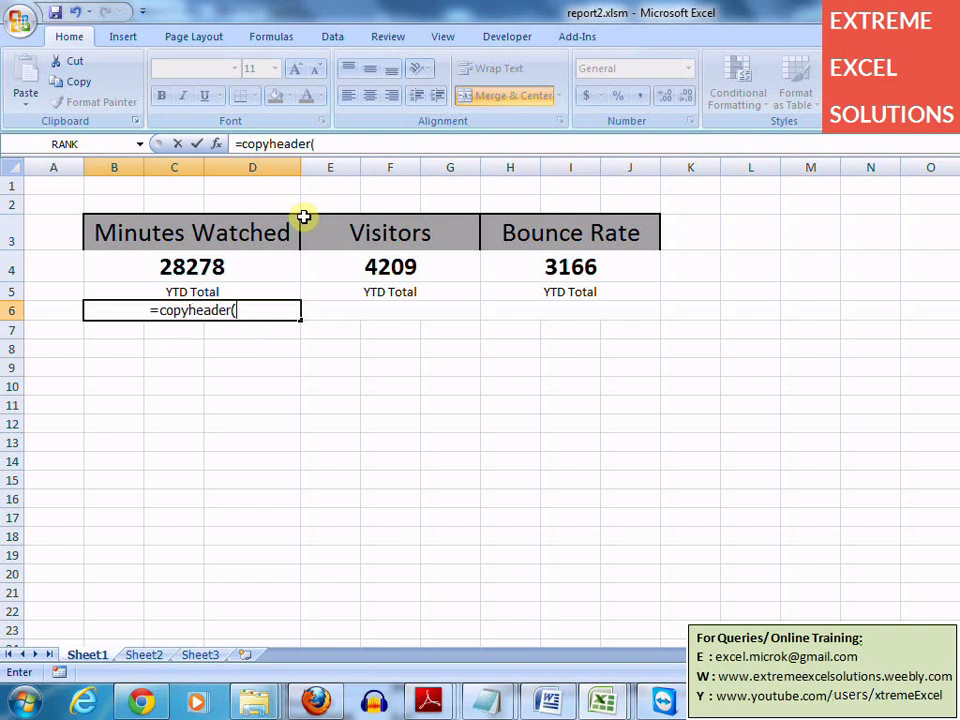
click(284, 232)
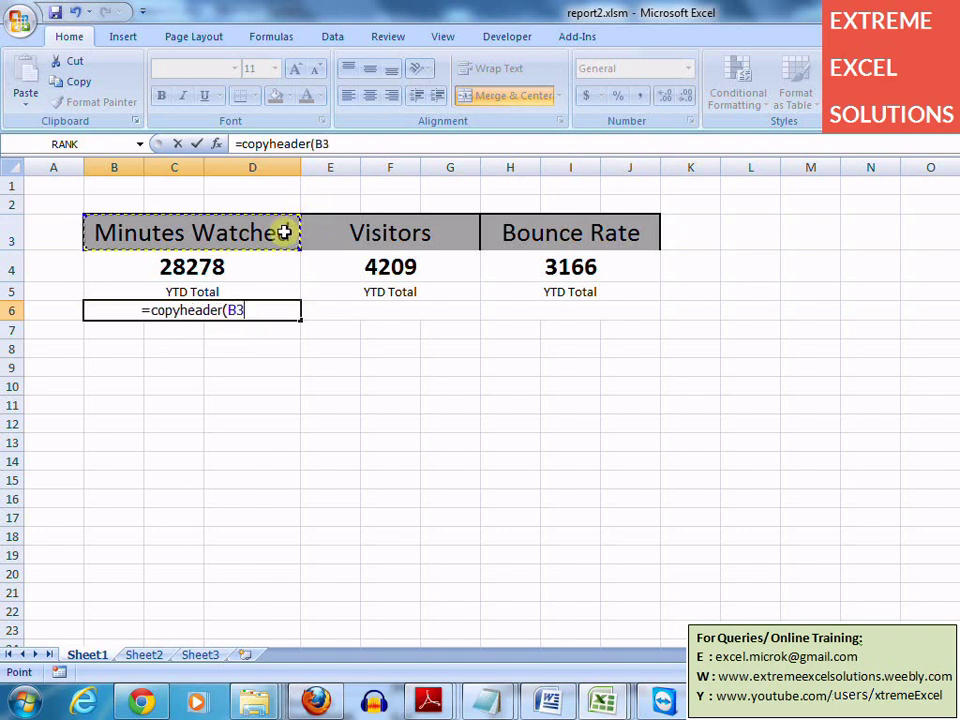
Finish =copyheader(B3) in B6 and glance at Sheet2's monthly data table
text())
key(Return)
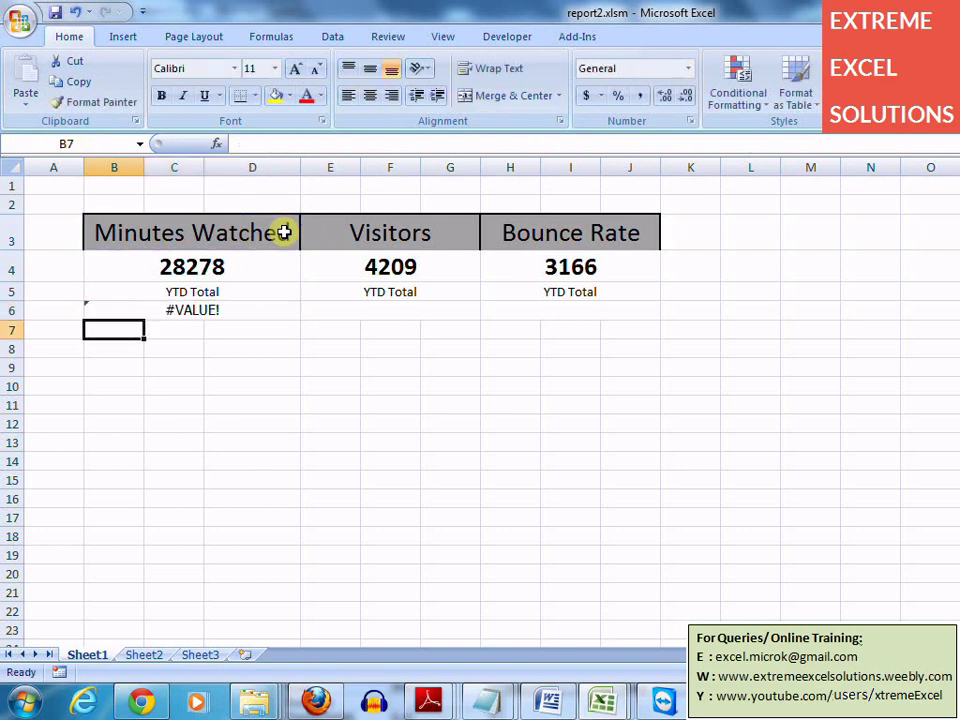
key(Up)
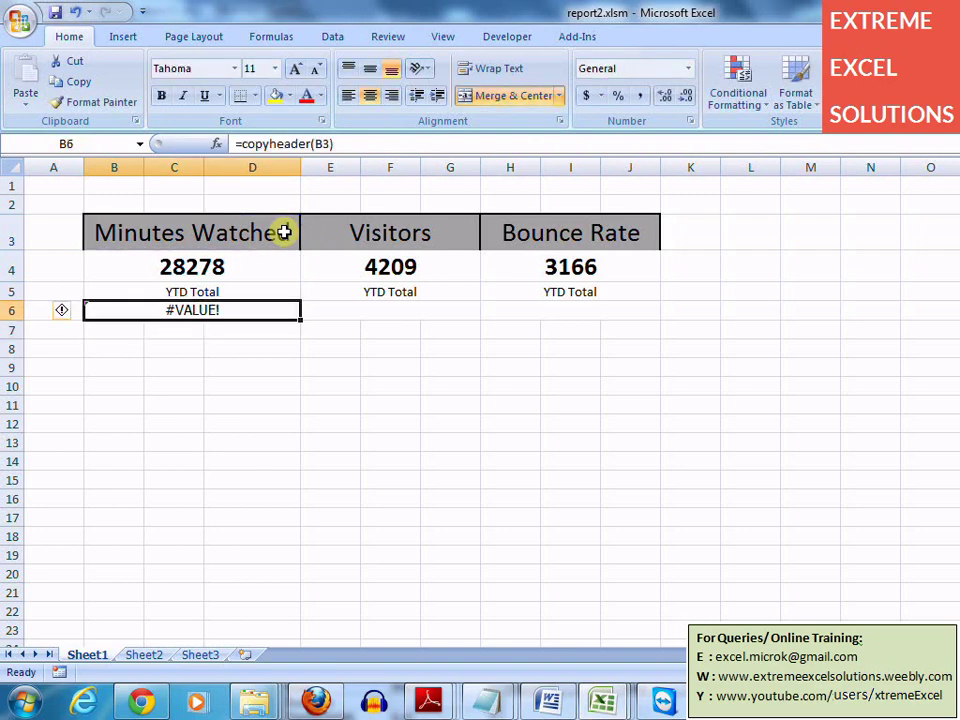
click(145, 655)
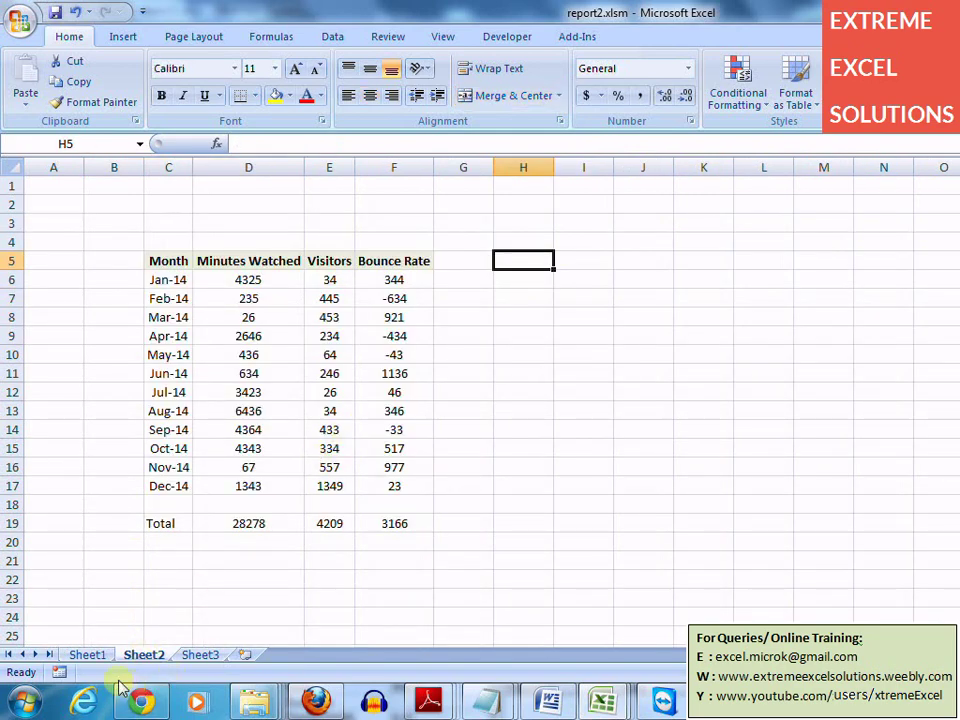
click(98, 657)
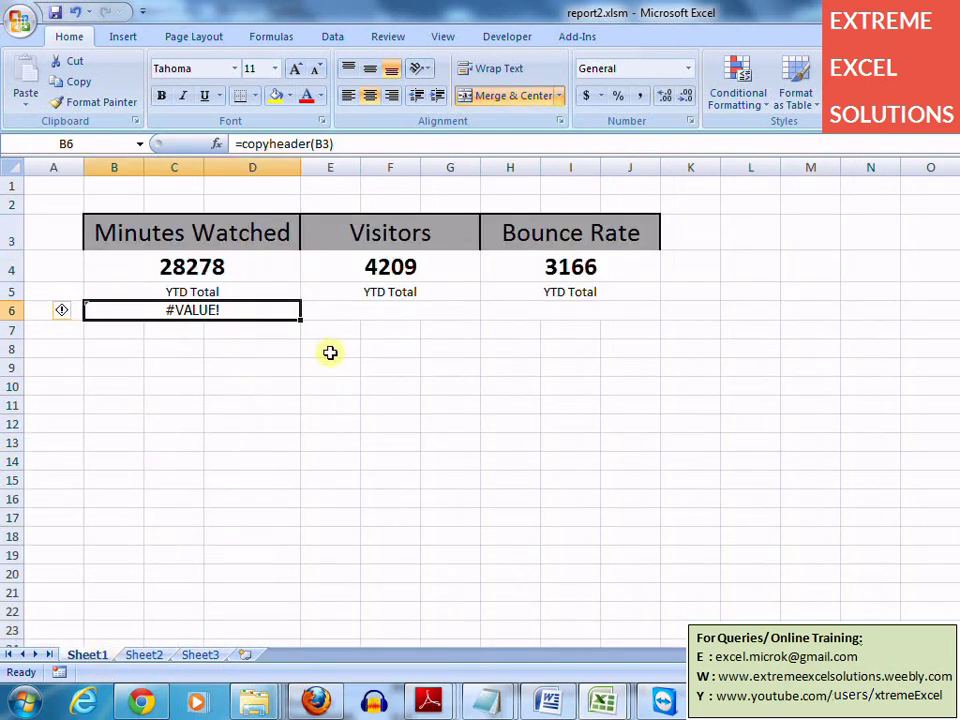
Edit B6 to =HYPERLINK(copyheader(B3),"6")
double_click(256, 311)
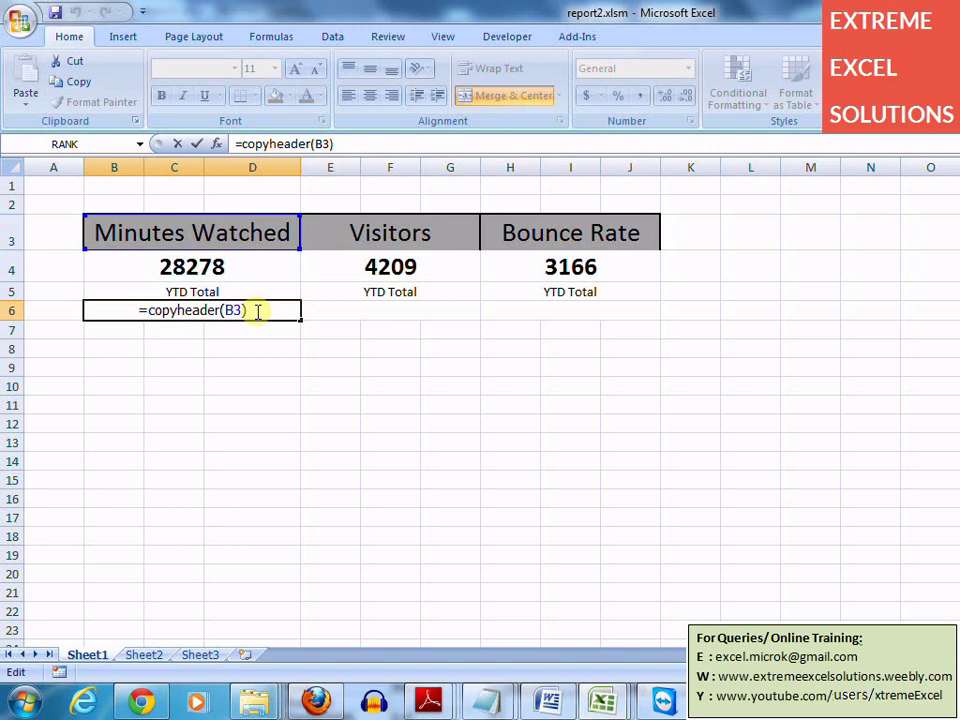
text(Hyperl)
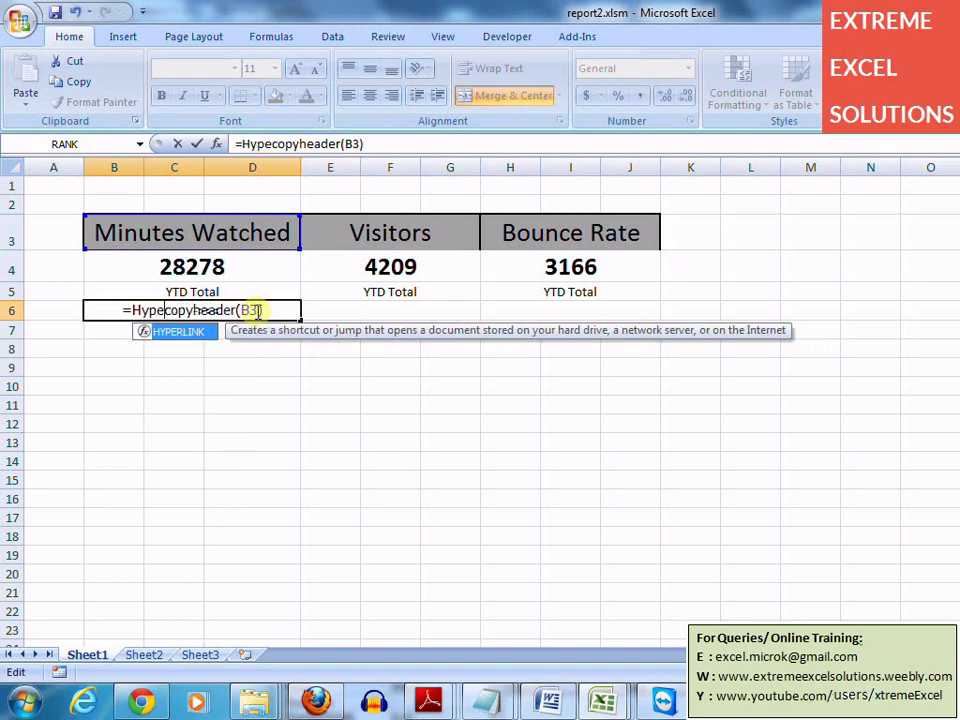
text(ink()
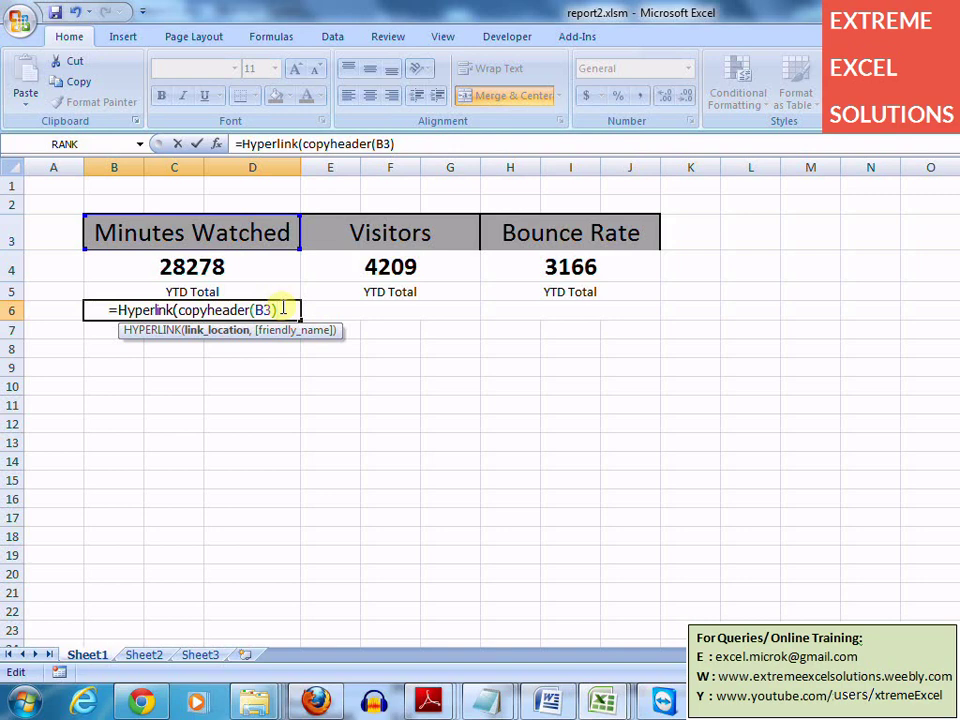
text(,)
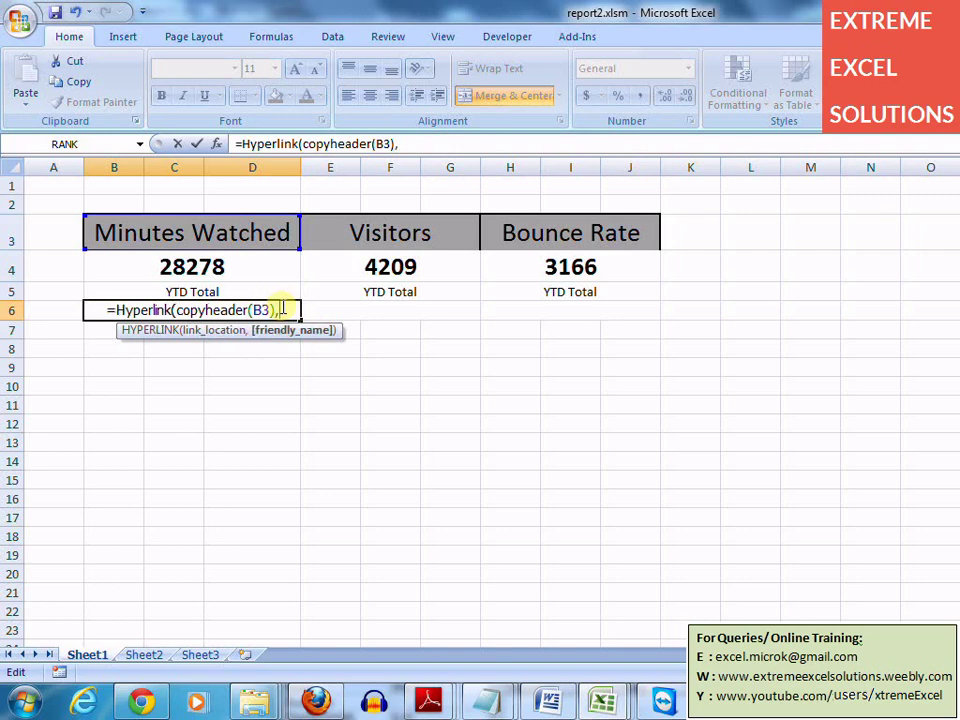
text("")
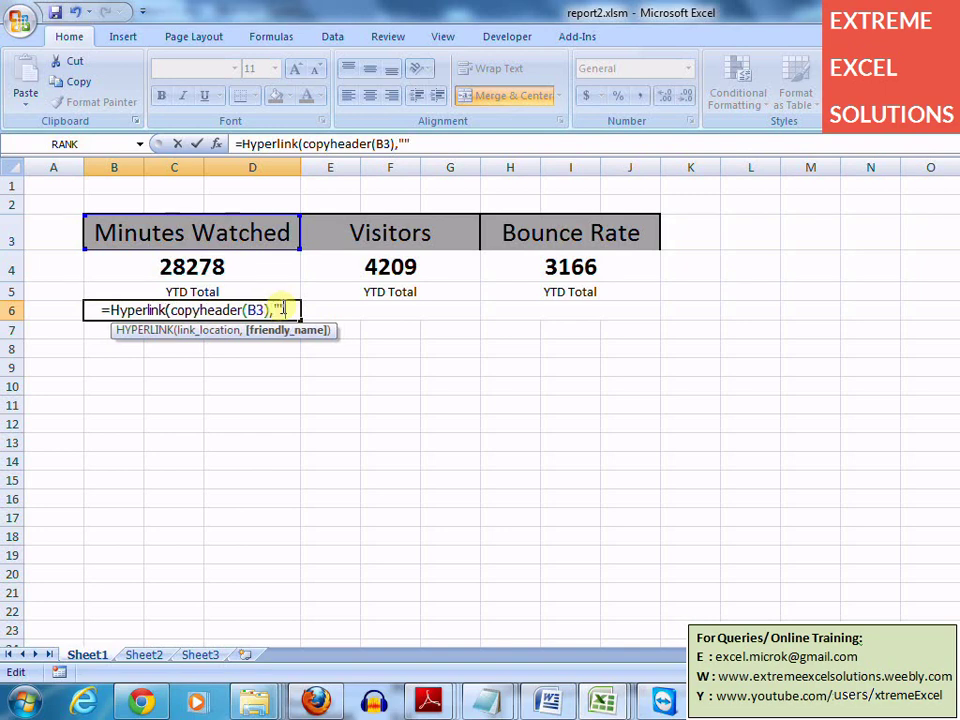
key(BackSpace)
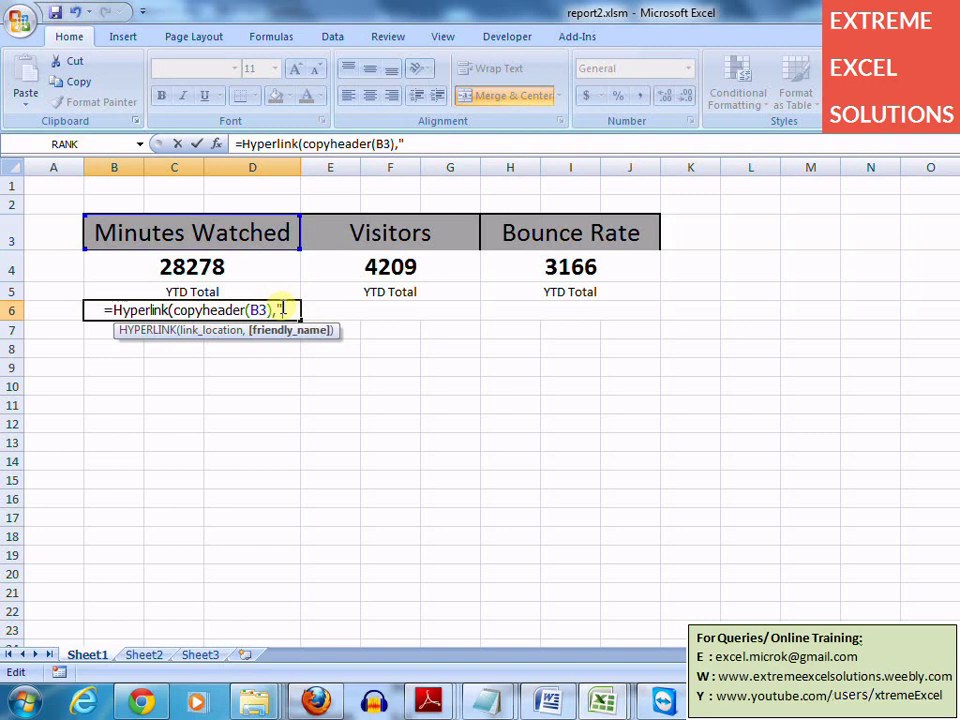
text(6"))
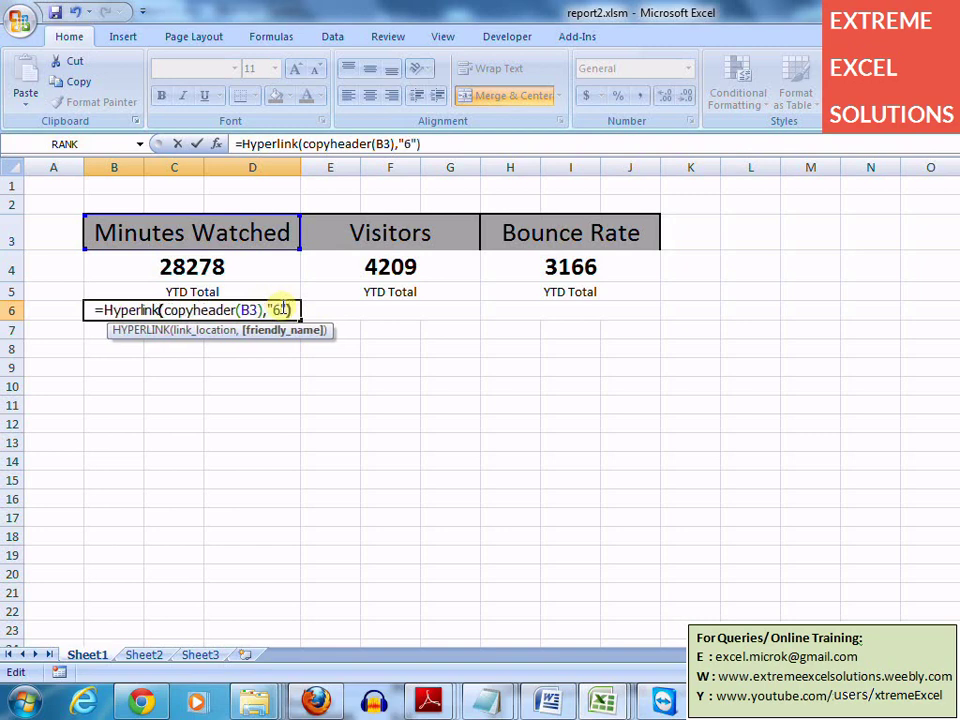
key(Return)
click(281, 307)
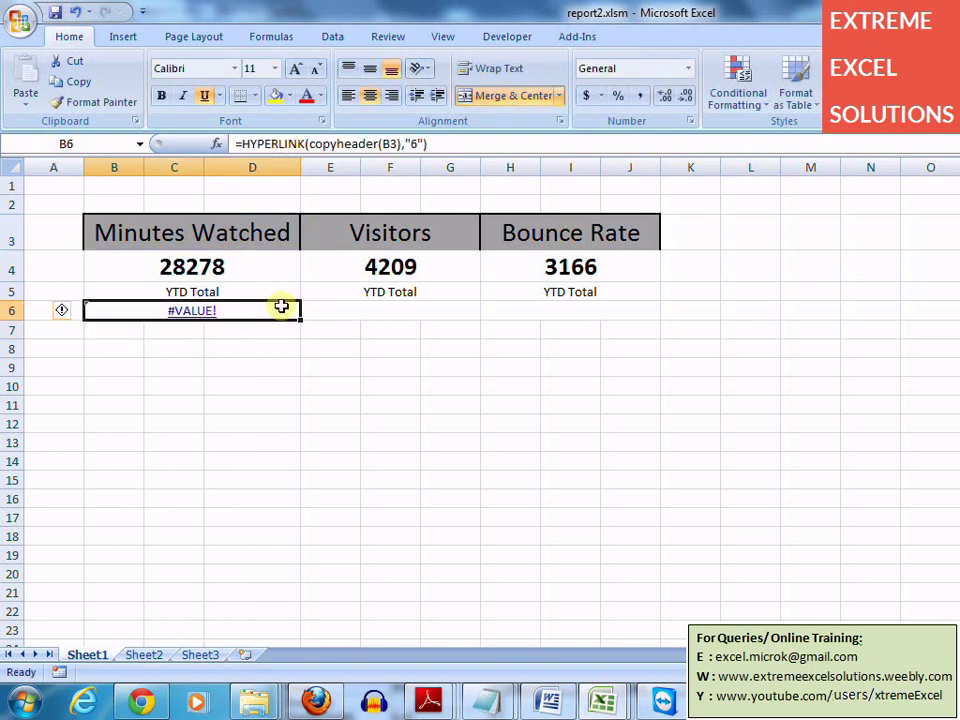
Wrap B6's formula in IFERROR with "6" as the fallback value
click(241, 143)
text(iferror)
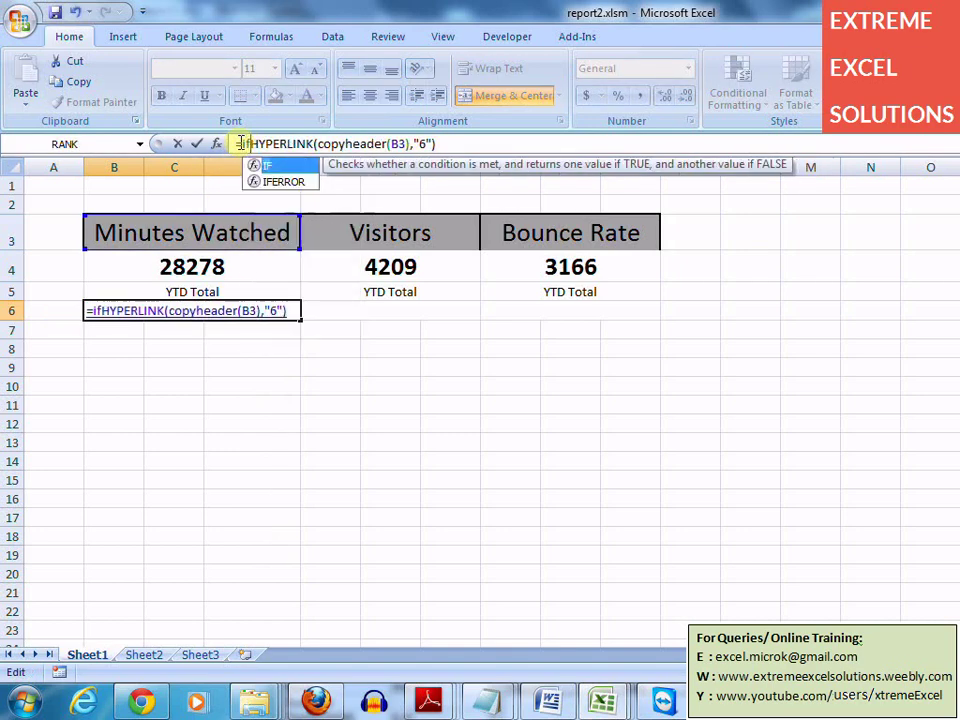
text(()
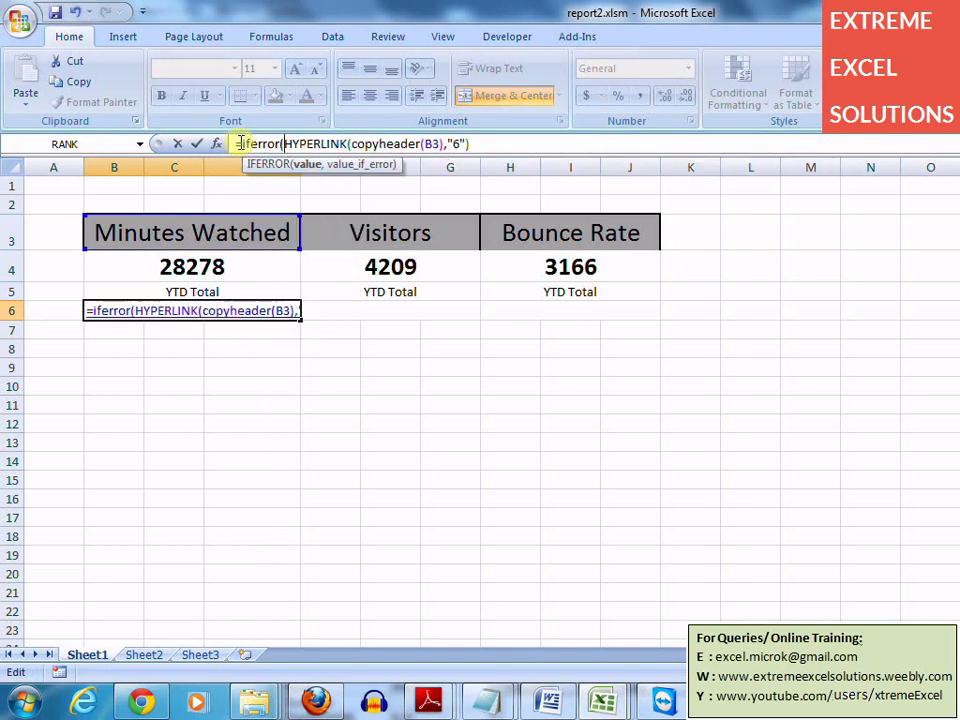
key(End)
text(,)
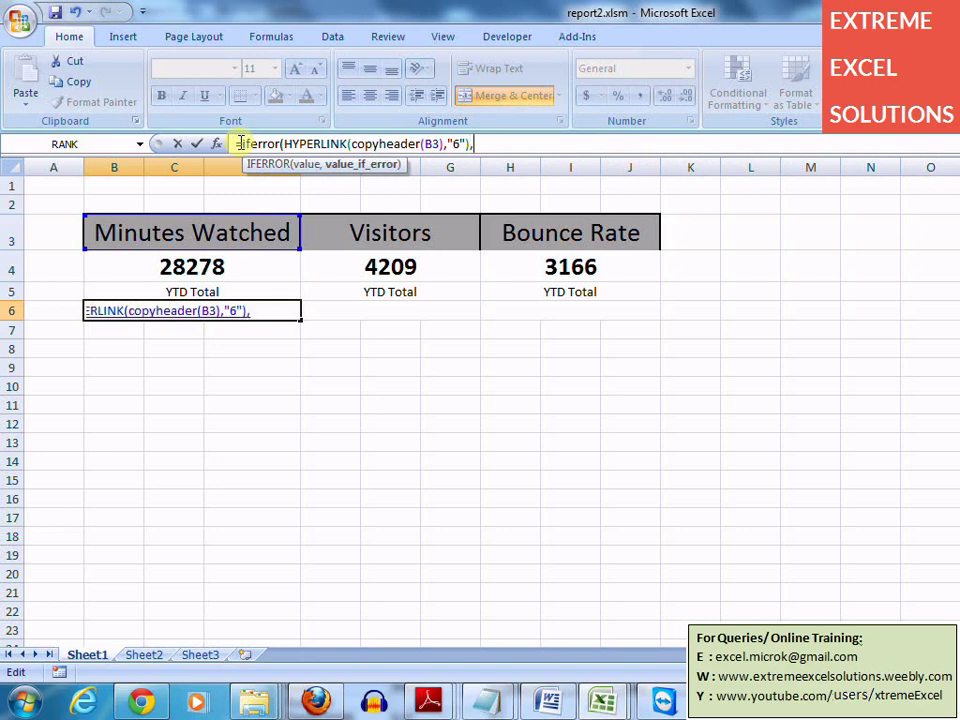
text("6")
key(Return)
key(Up)
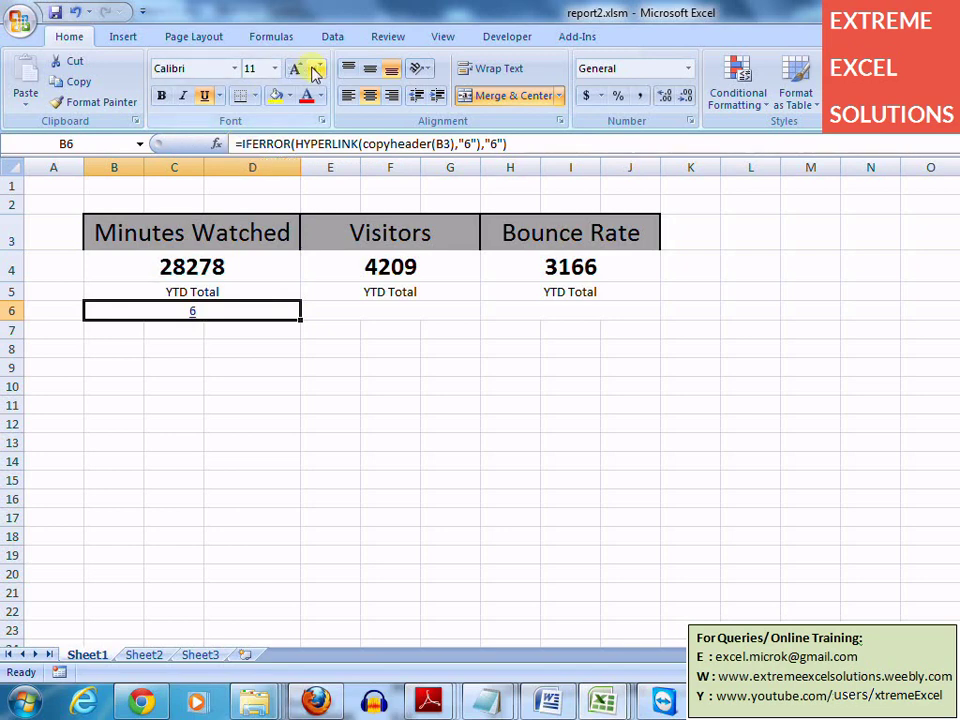
Apply the Webdings font to B6 so the 6 displays as a down arrow
click(236, 69)
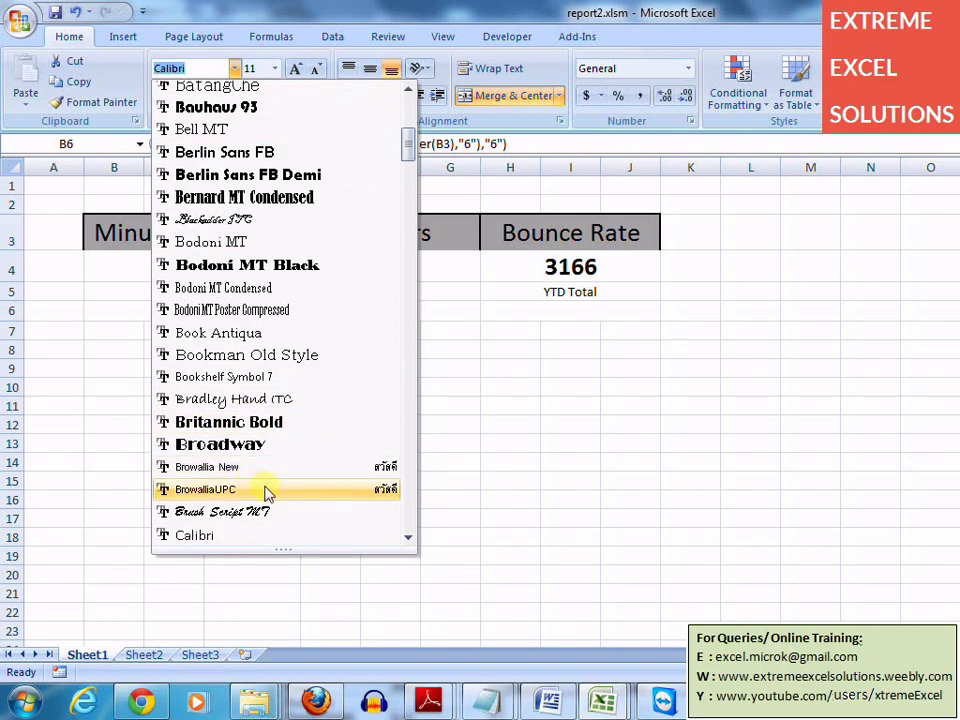
scroll(272, 508, down, 20)
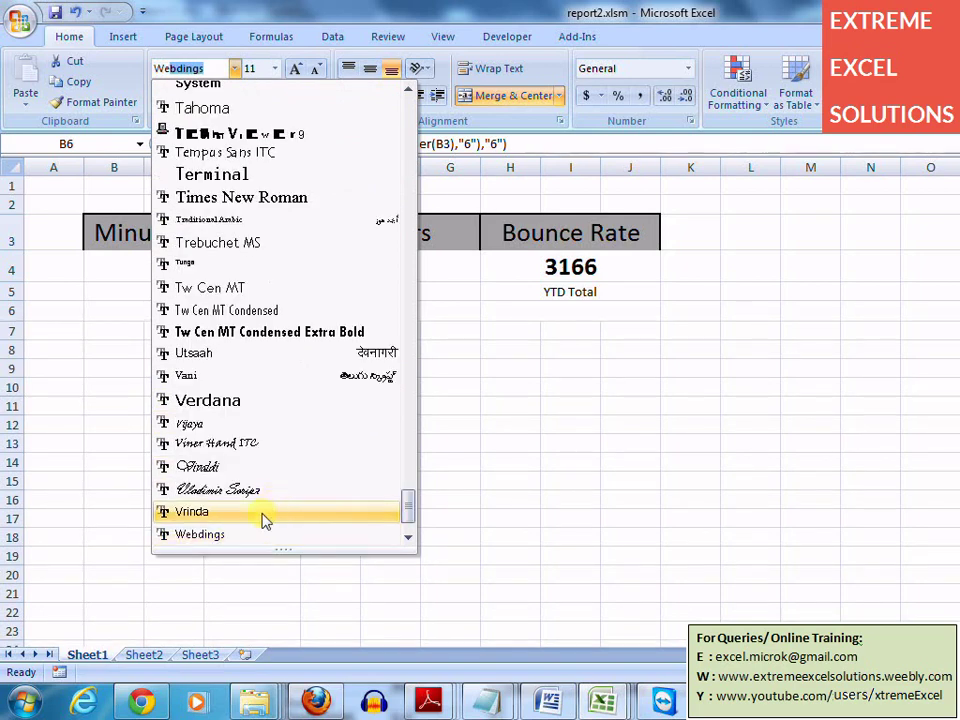
click(254, 536)
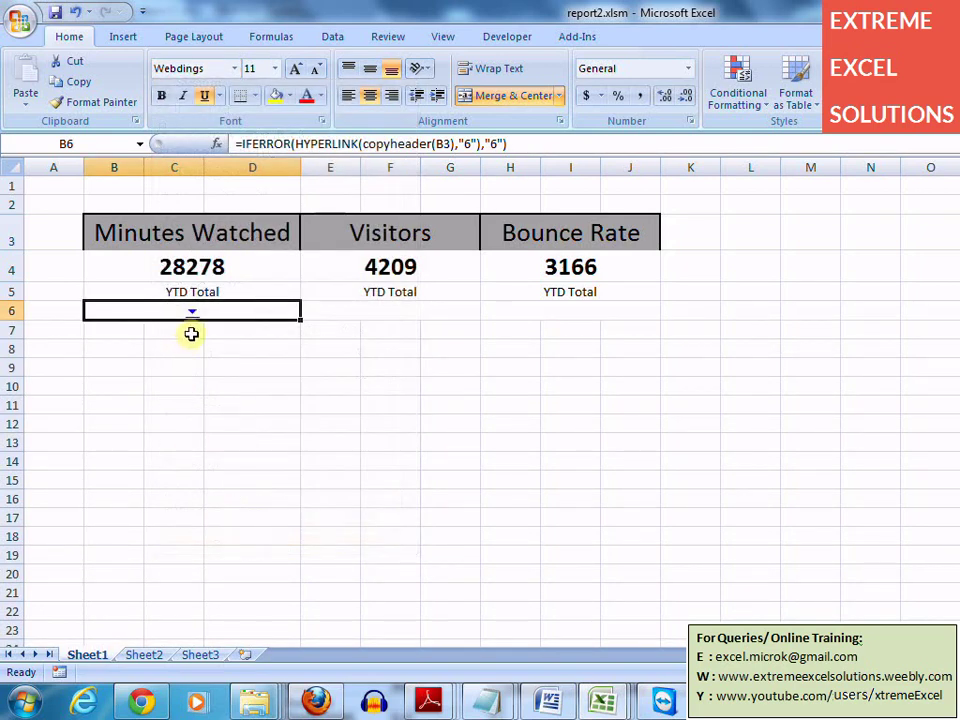
click(196, 333)
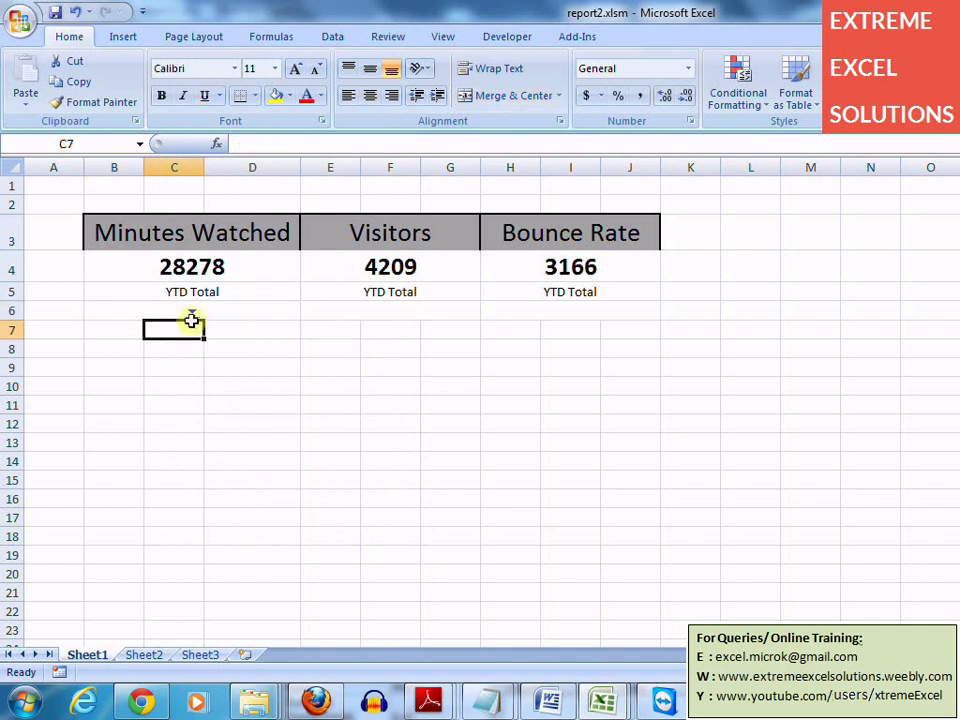
click(192, 315)
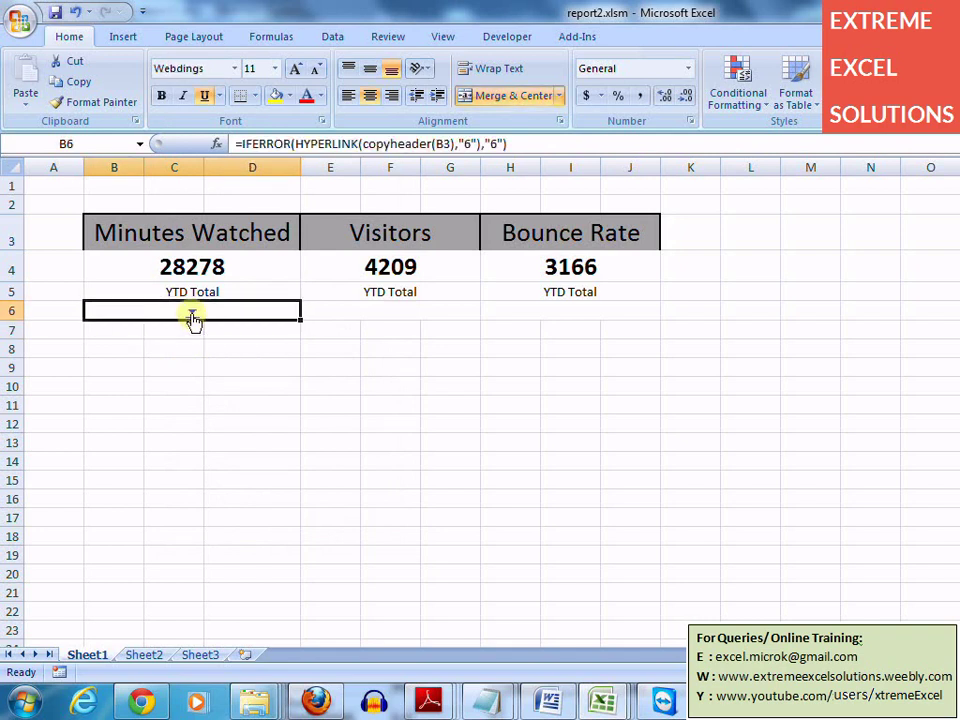
Flip between Sheet2 and Sheet1 to check the chosen metric in H5
click(147, 657)
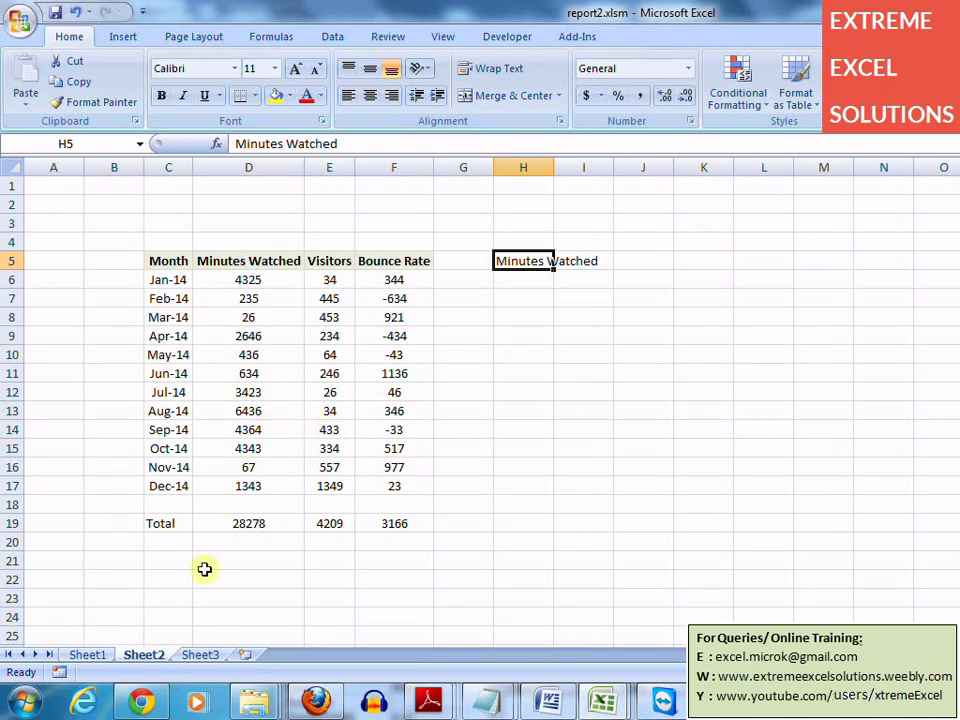
click(92, 657)
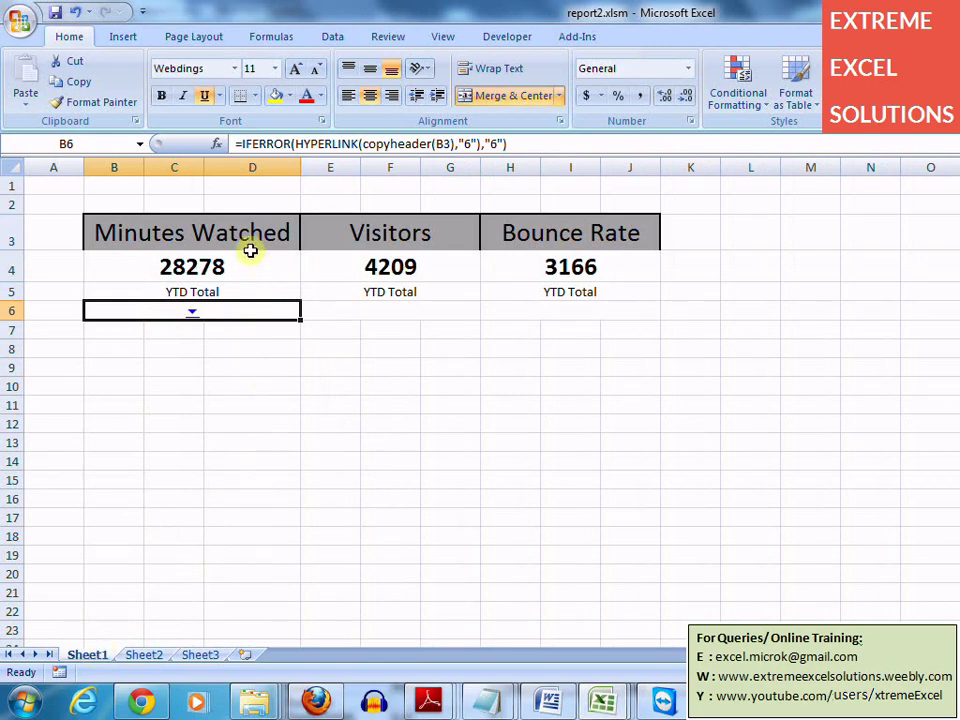
click(150, 655)
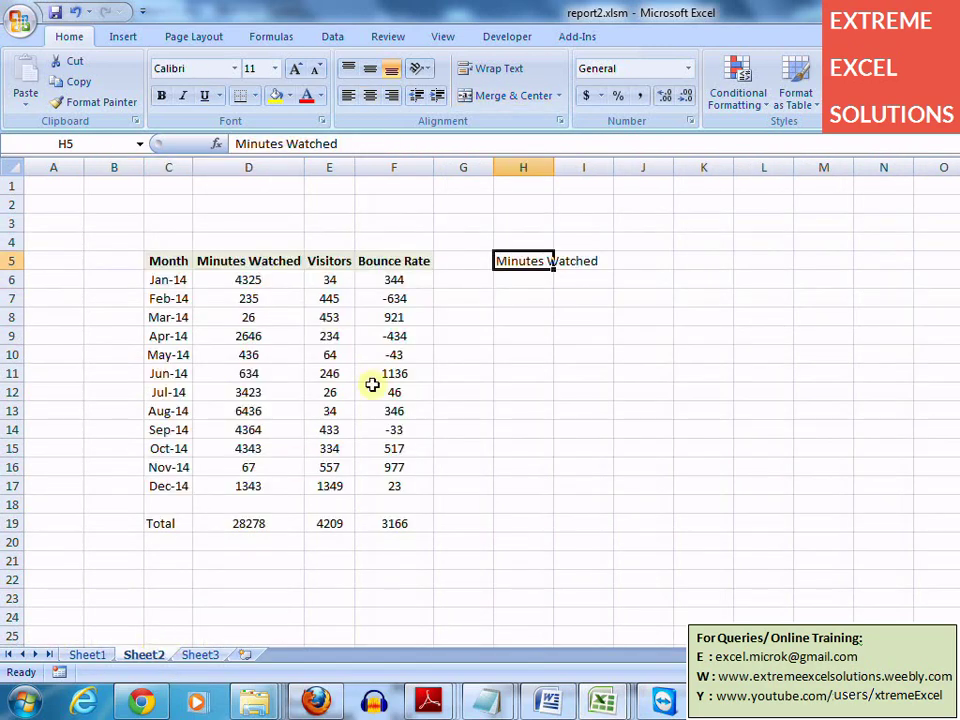
click(87, 655)
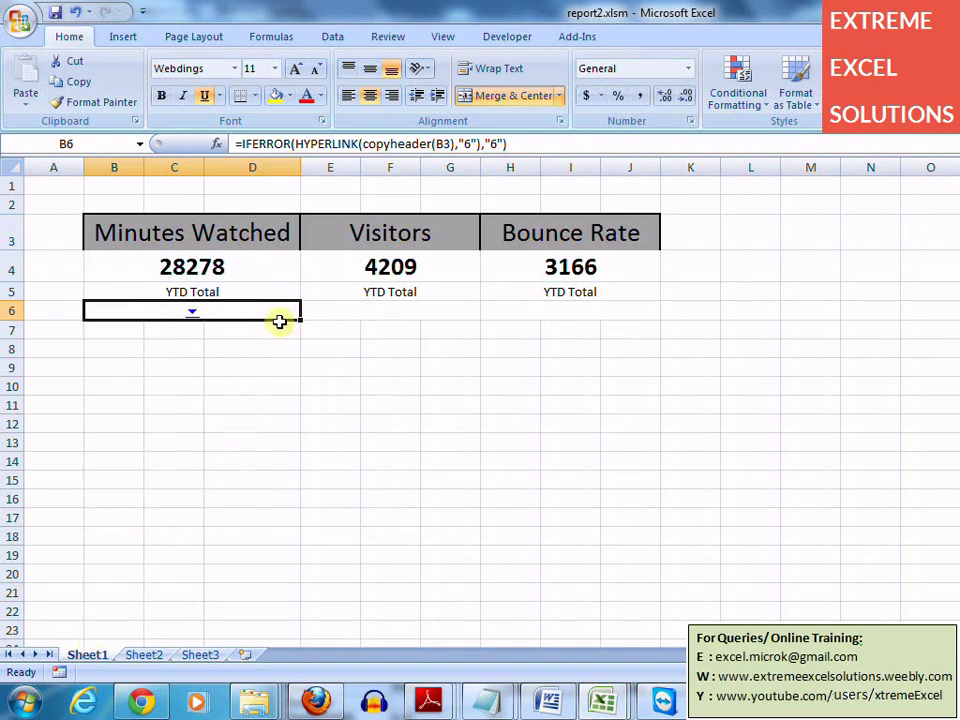
Copy the B6 arrow link into E6 and H6 under Visitors and Bounce Rate
key(ctrl+c)
key(Right)
key(ctrl+v)
key(Right)
key(ctrl+v)
key(Left)
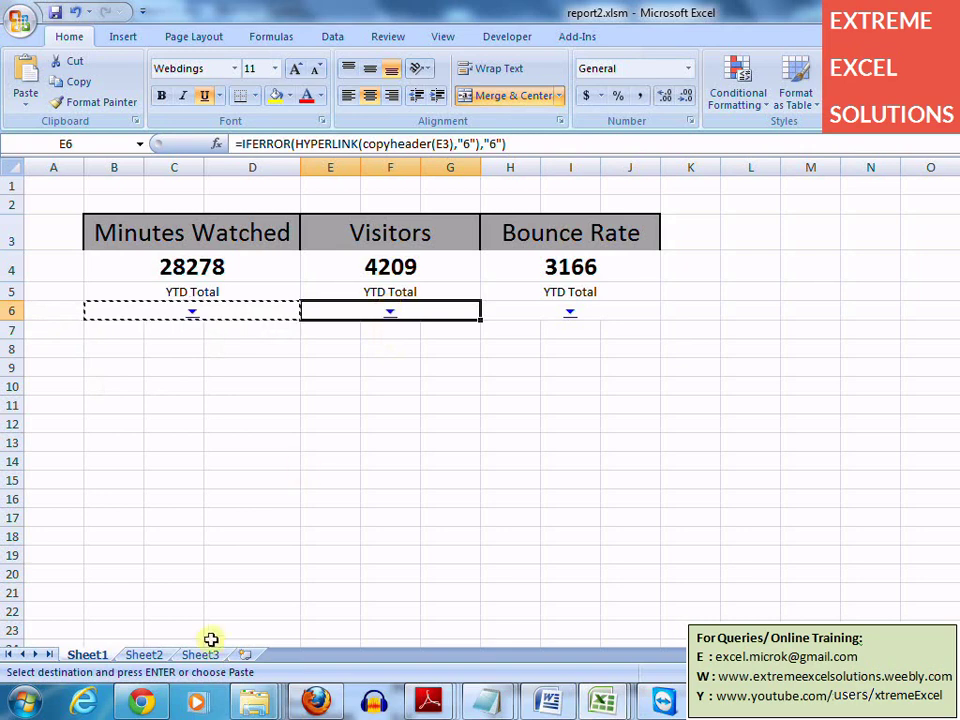
Confirm Sheet2's H5 now shows Visitors, then select the Bounce Rate arrow in H6
click(143, 655)
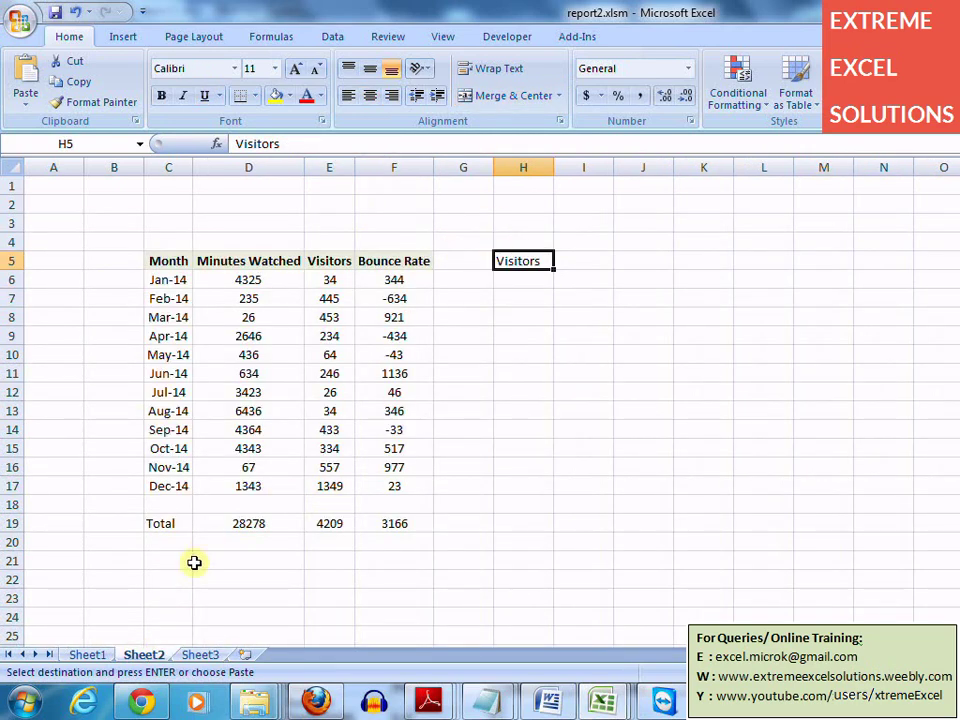
click(96, 655)
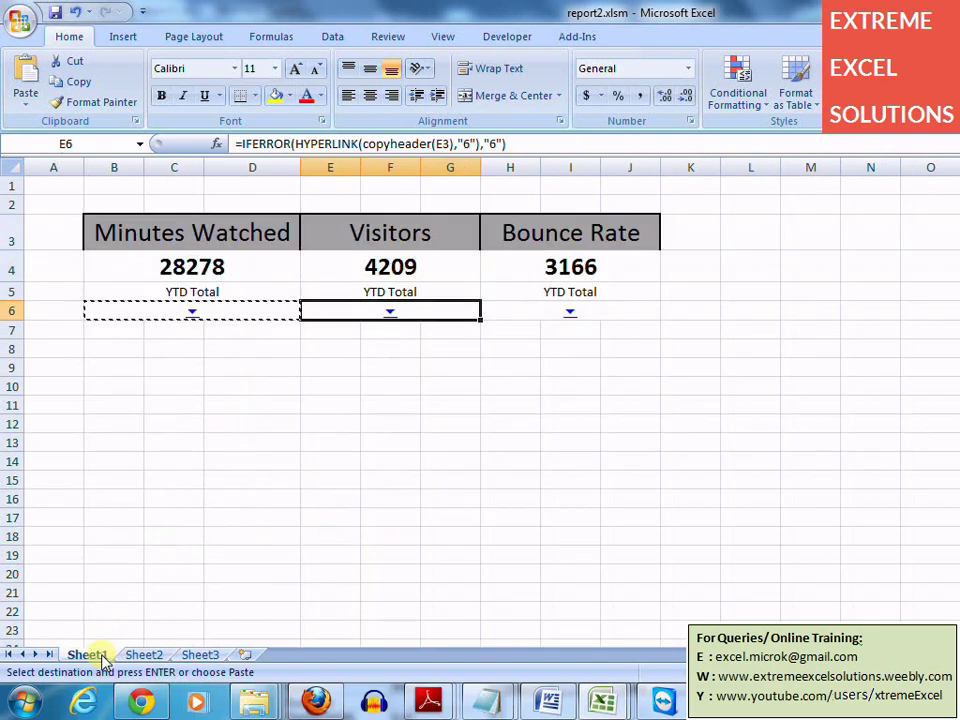
click(574, 316)
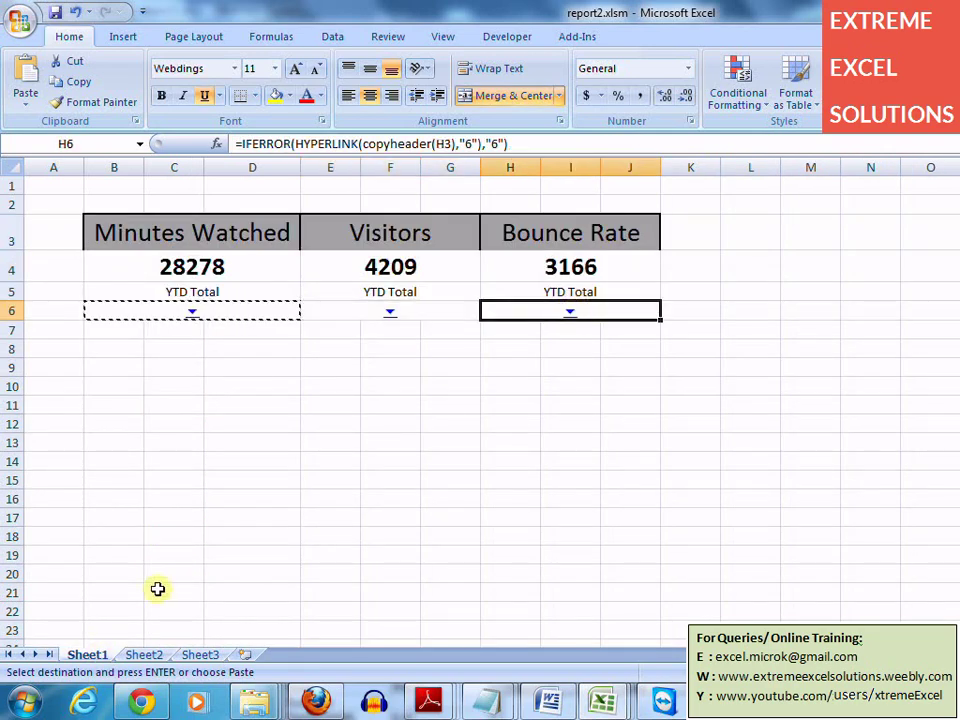
Switch to Sheet2 and confirm H5 now reads Bounce Rate
click(143, 655)
click(88, 655)
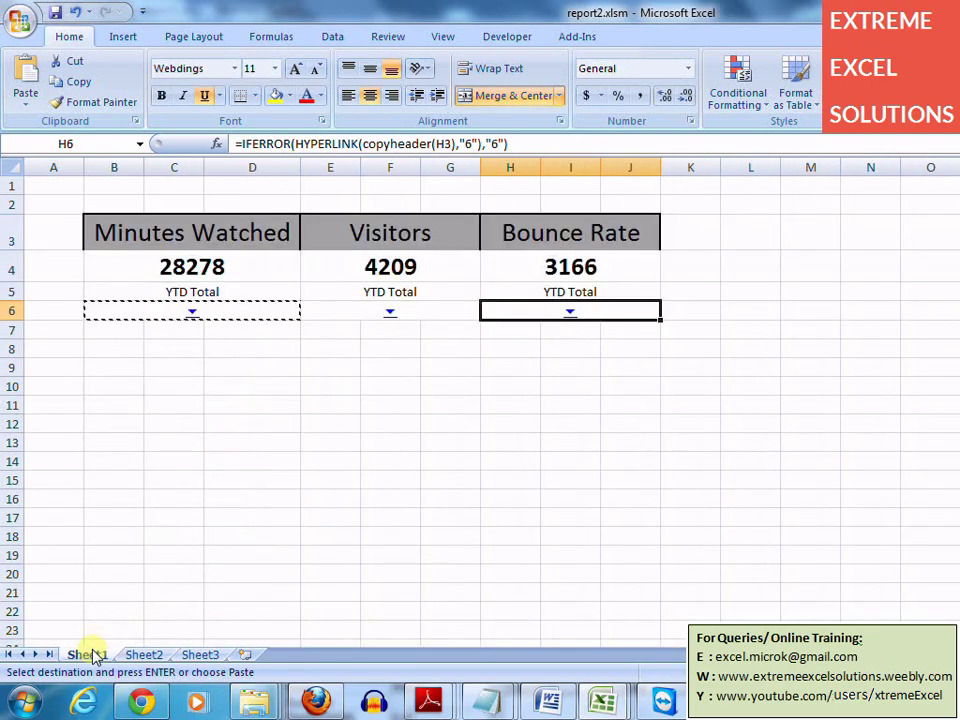
click(143, 655)
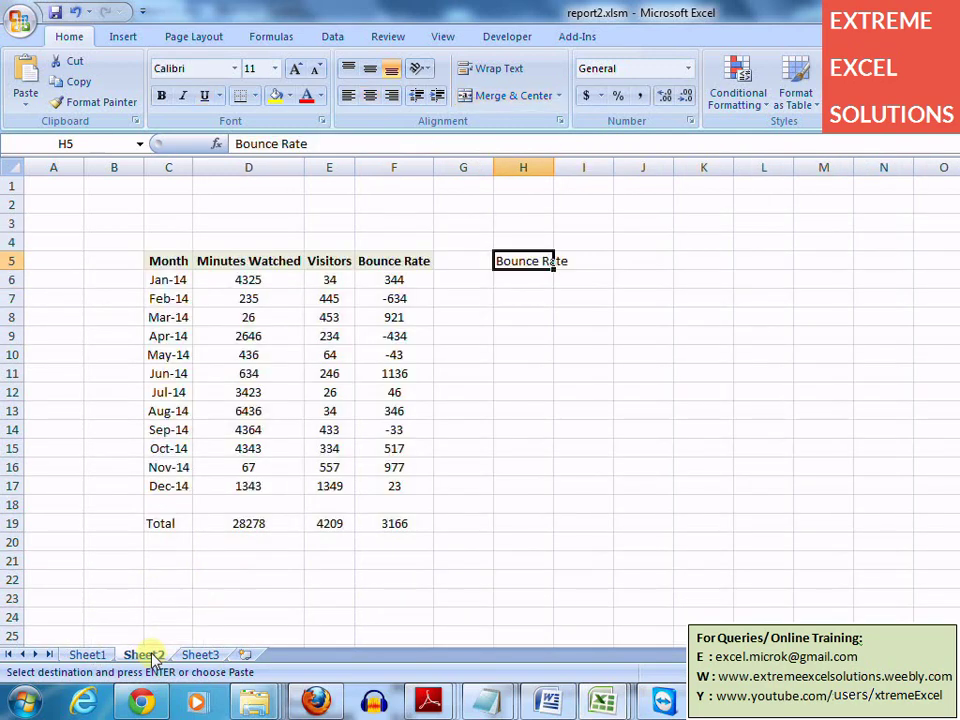
Try starting INDEX and MATCH formulas in H6, erasing each, then move up toward H4
click(521, 281)
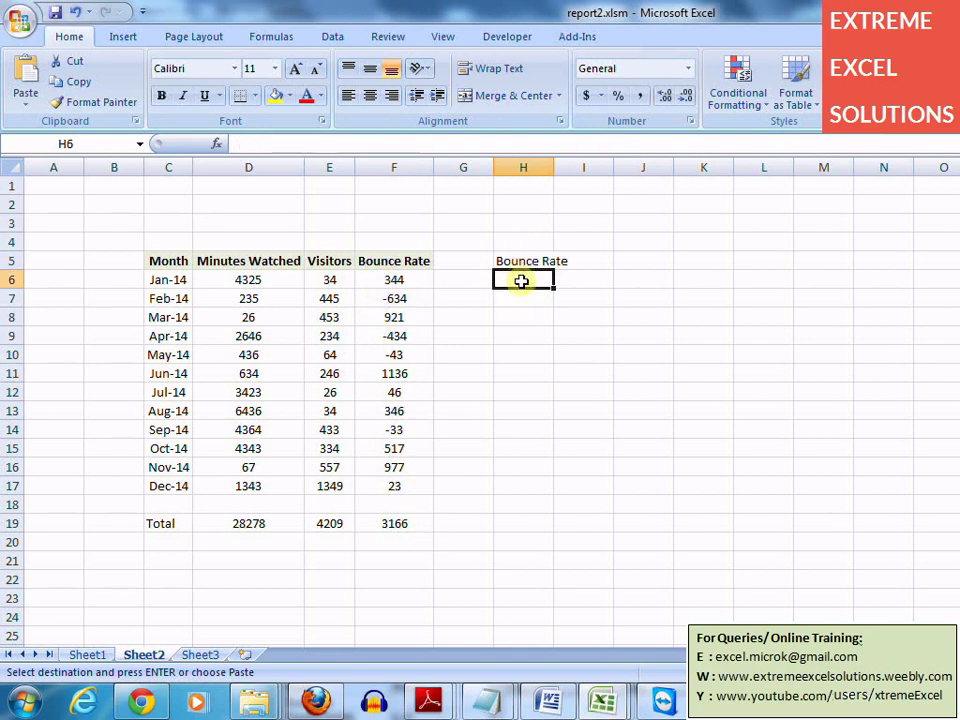
text(=)
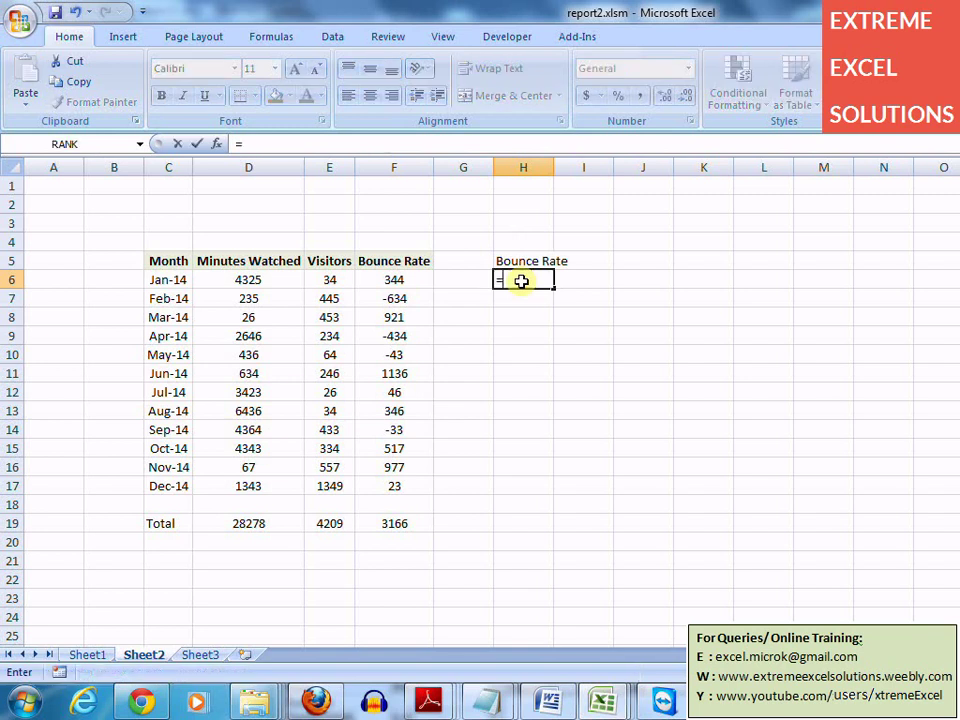
key(BackSpace)
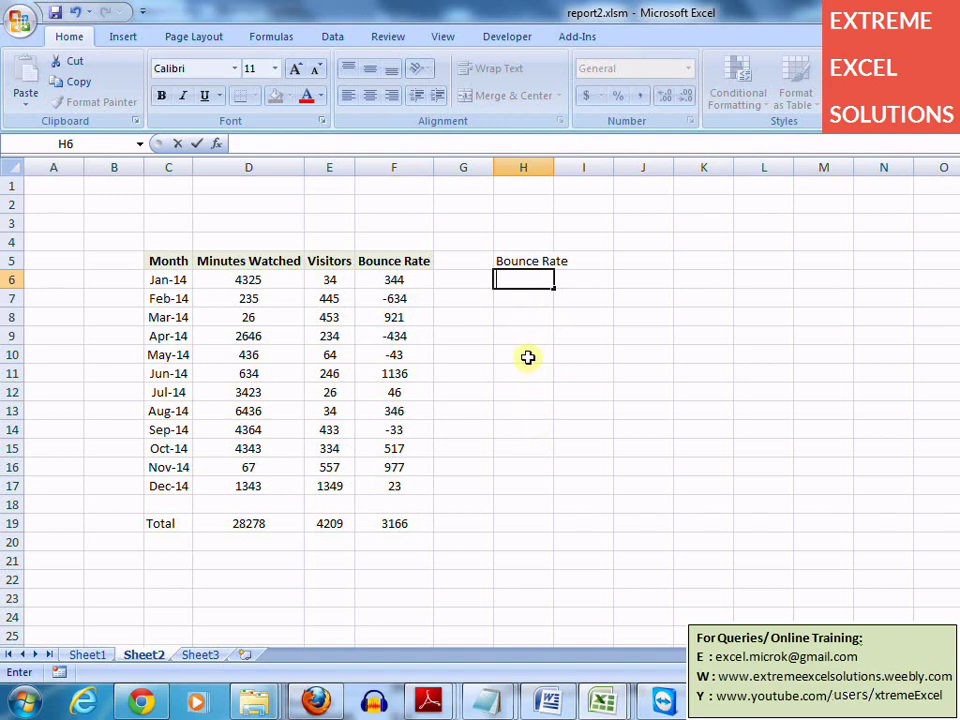
text(=)
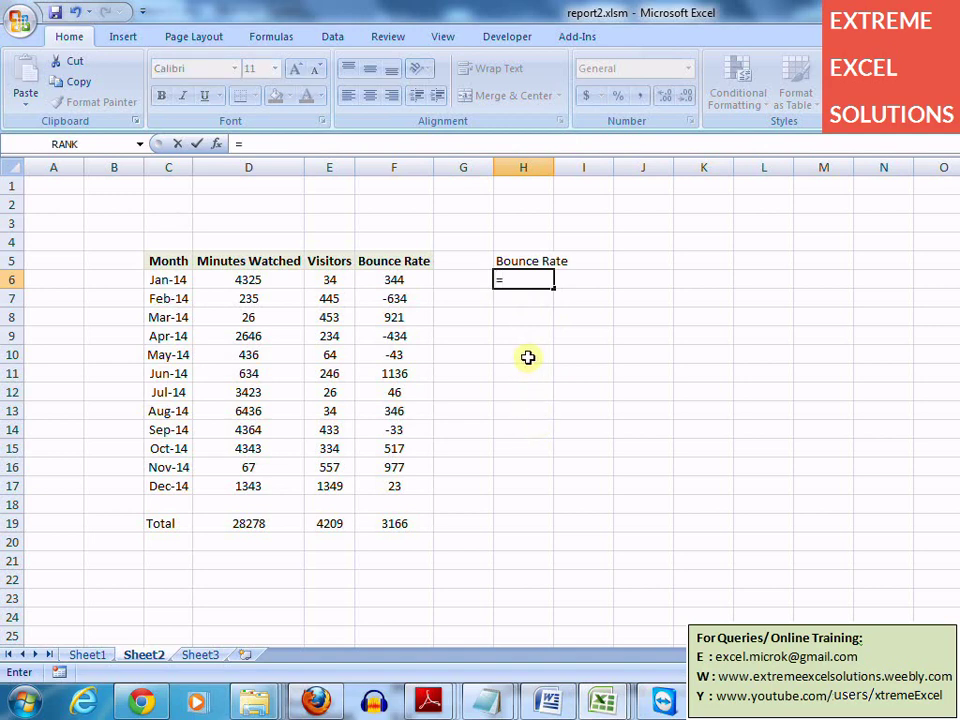
text(index)
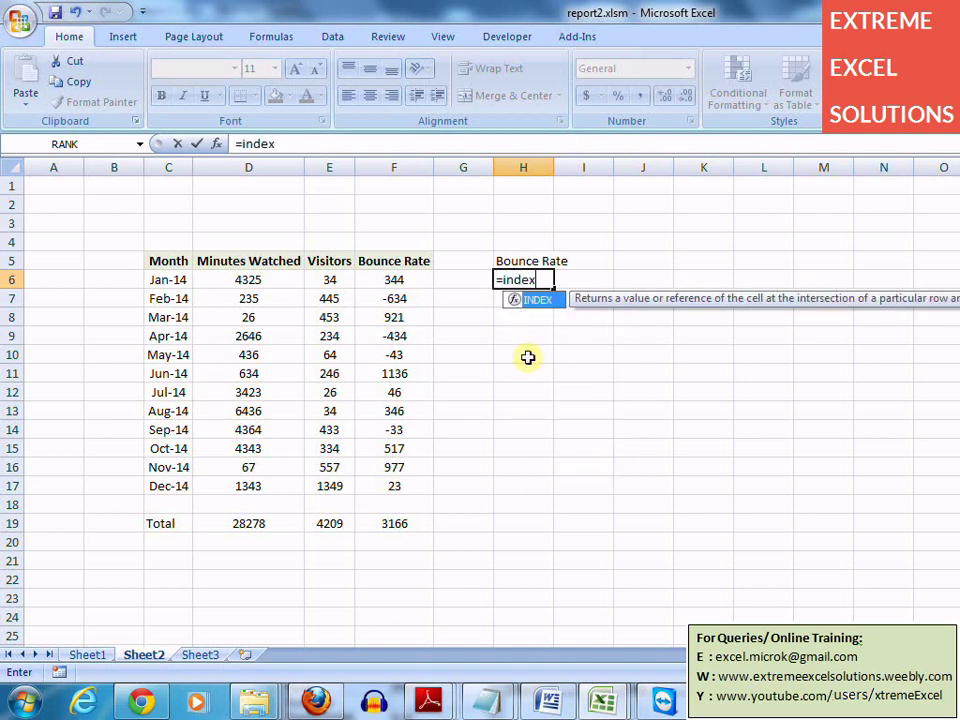
text(()
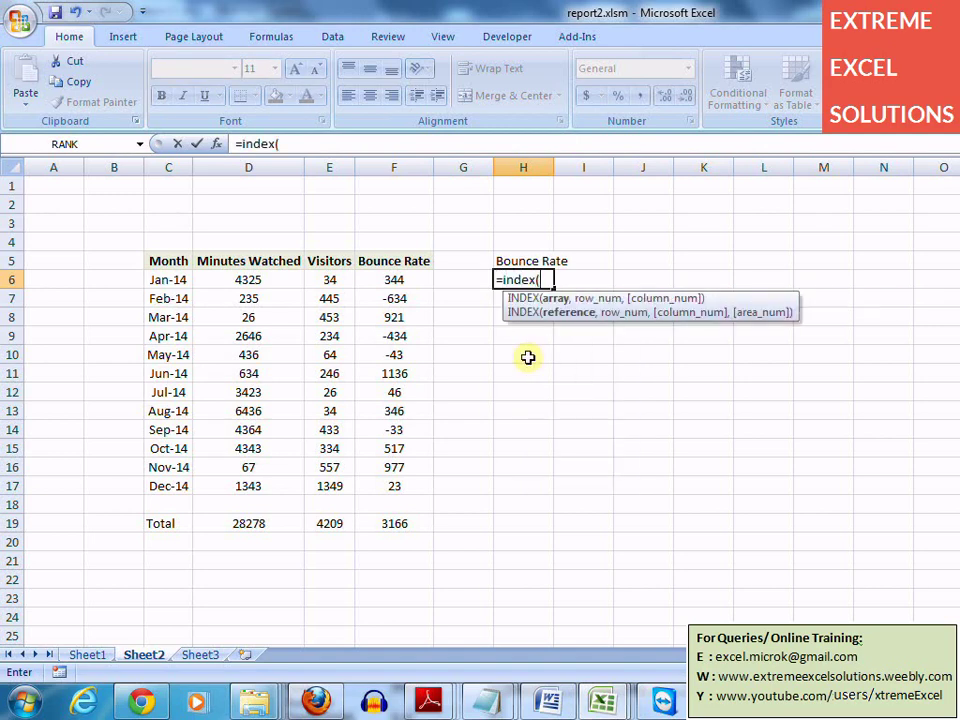
click(242, 272)
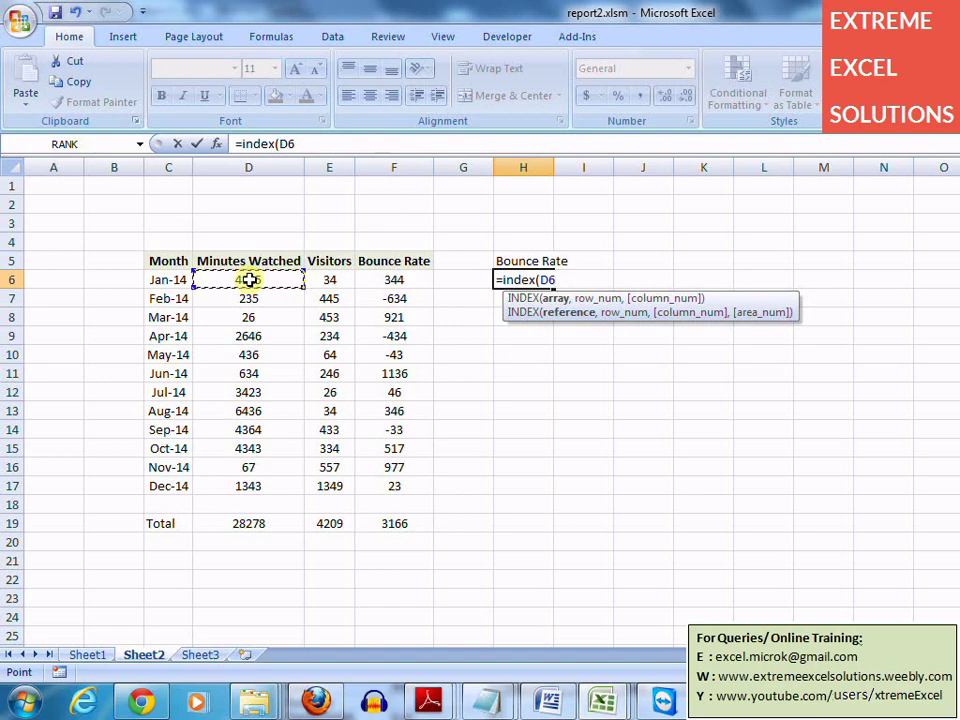
key(BackSpace)
key(BackSpace)
key(BackSpace)
key(BackSpace)
key(BackSpace)
key(BackSpace)
key(BackSpace)
key(BackSpace)
key(BackSpace)
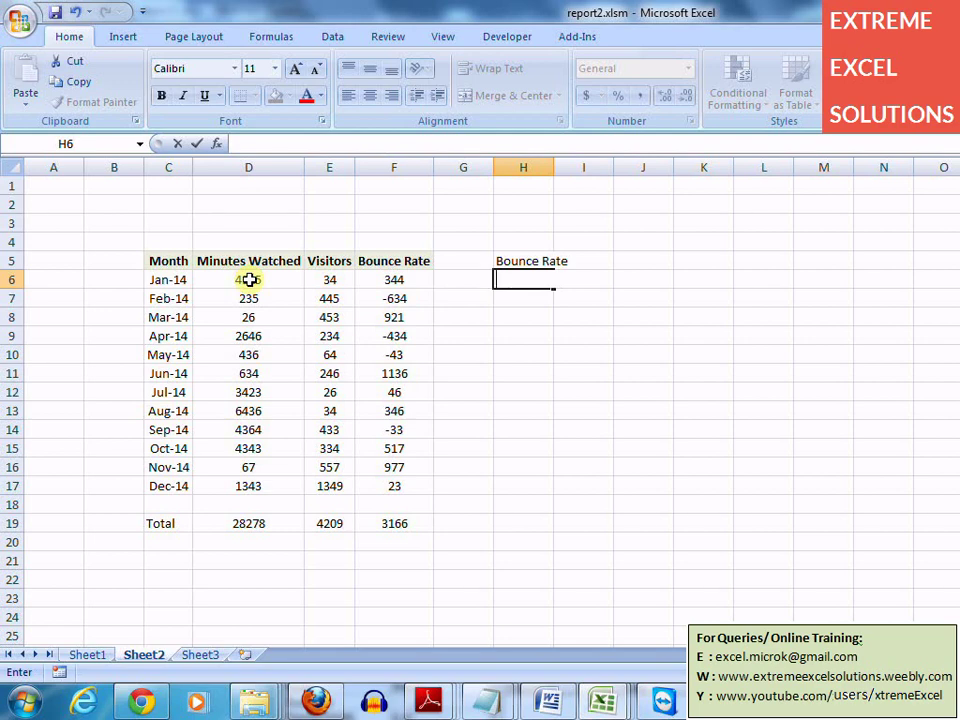
text(=match)
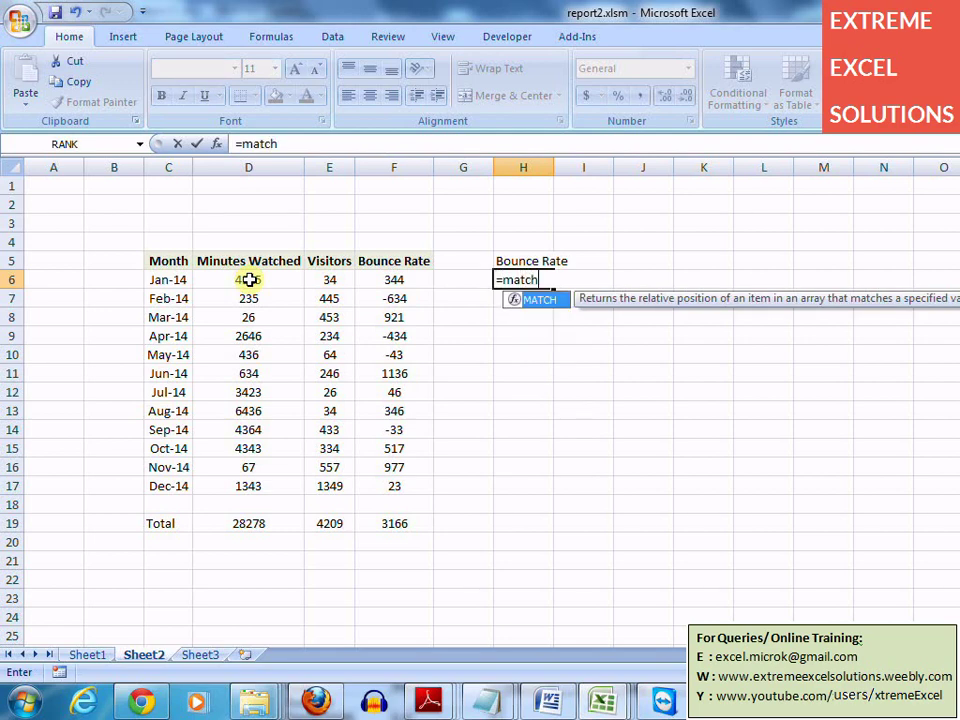
key(BackSpace)
key(BackSpace)
key(BackSpace)
key(BackSpace)
key(BackSpace)
key(BackSpace)
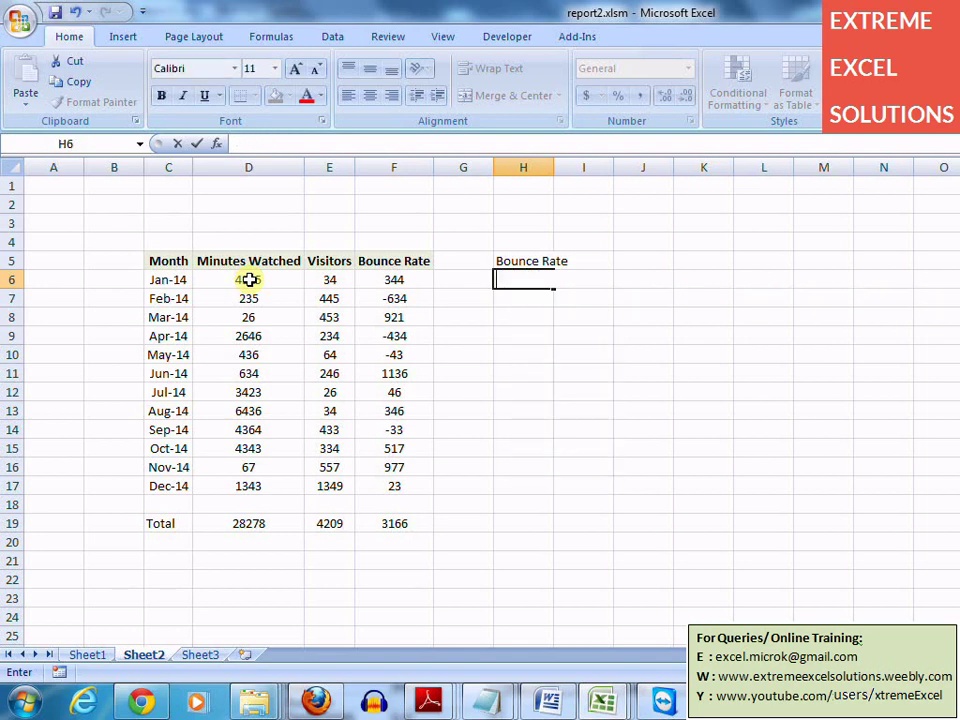
key(Up)
key(Up)
Enter =MATCH(H5,D5:F5,0) in H4
text(=ma)
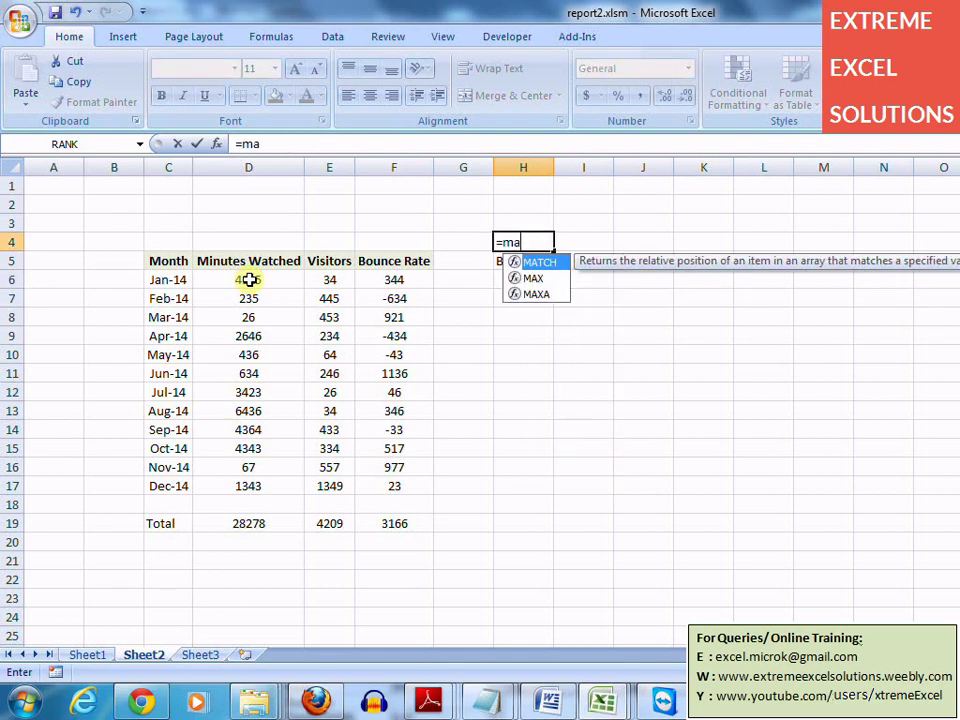
text(tch()
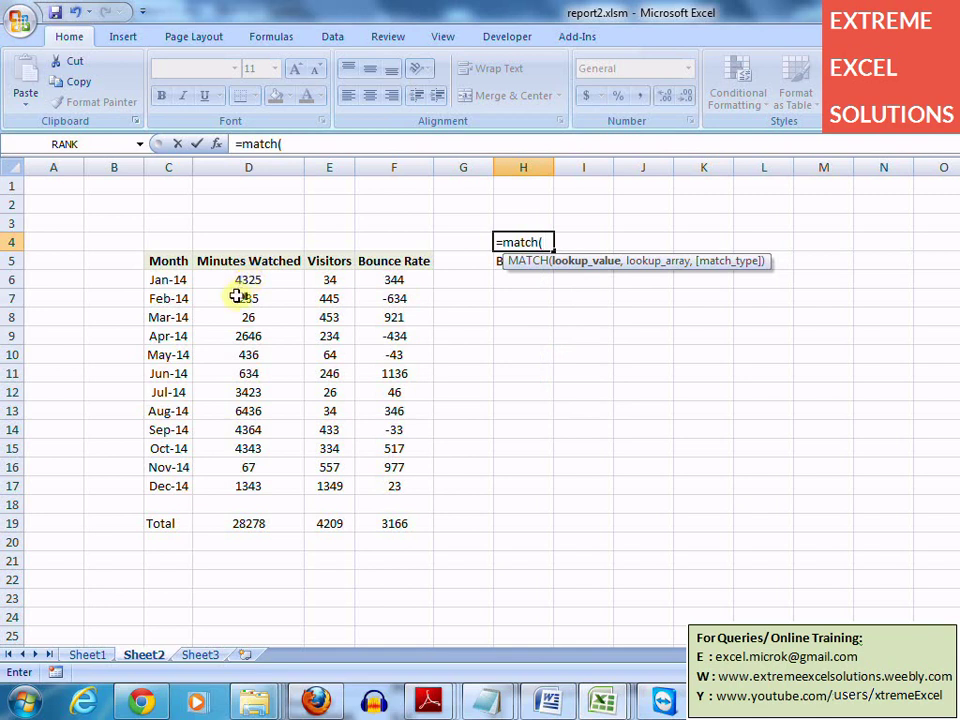
click(497, 261)
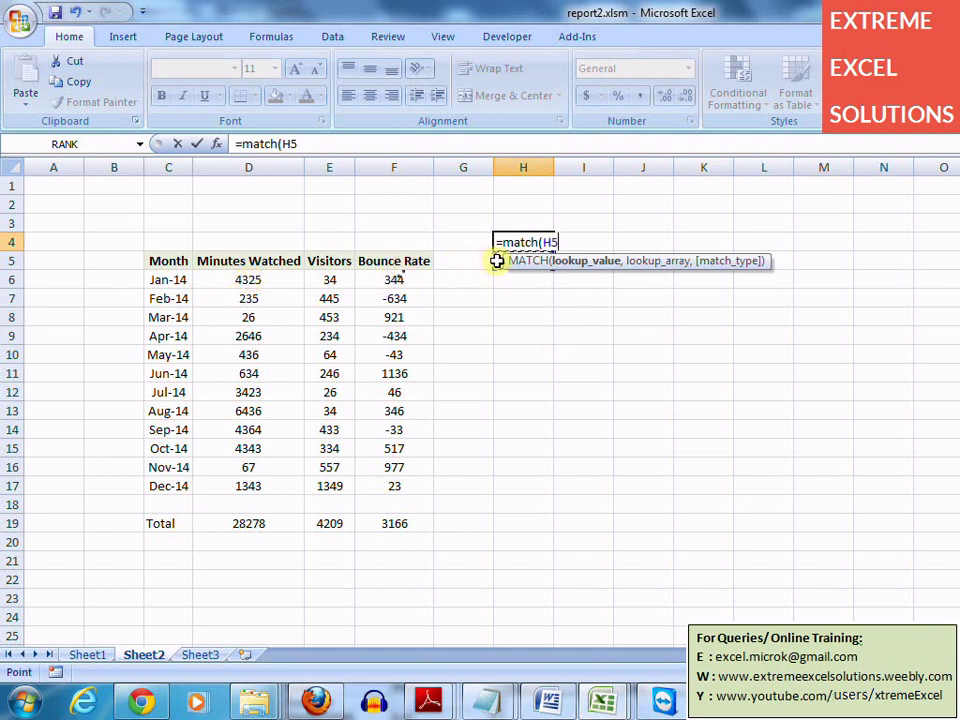
text(,)
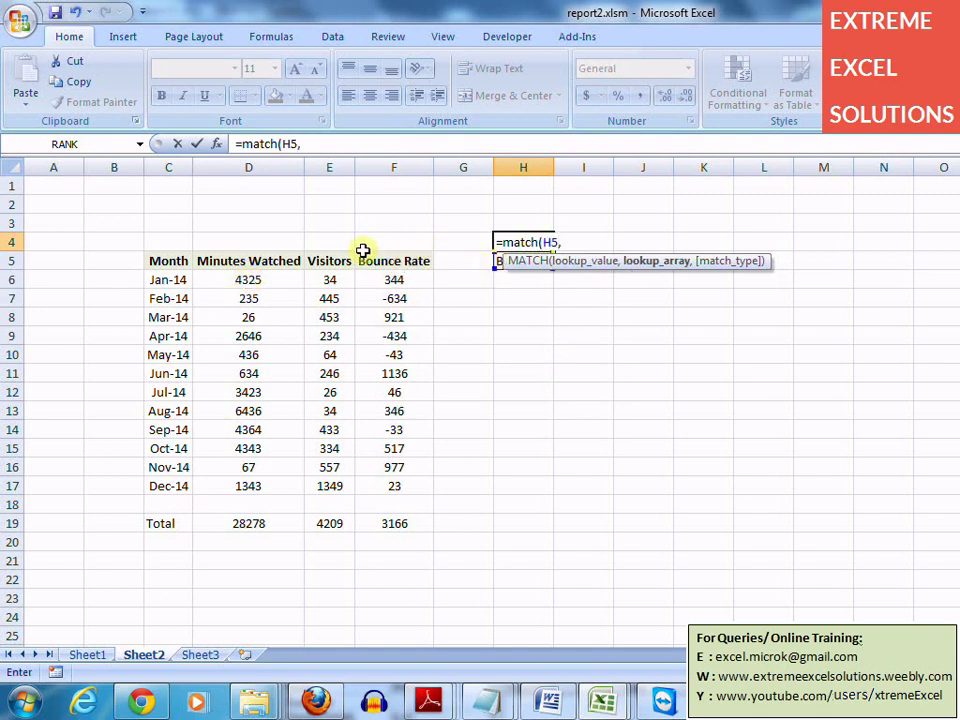
drag(277, 261, 380, 253)
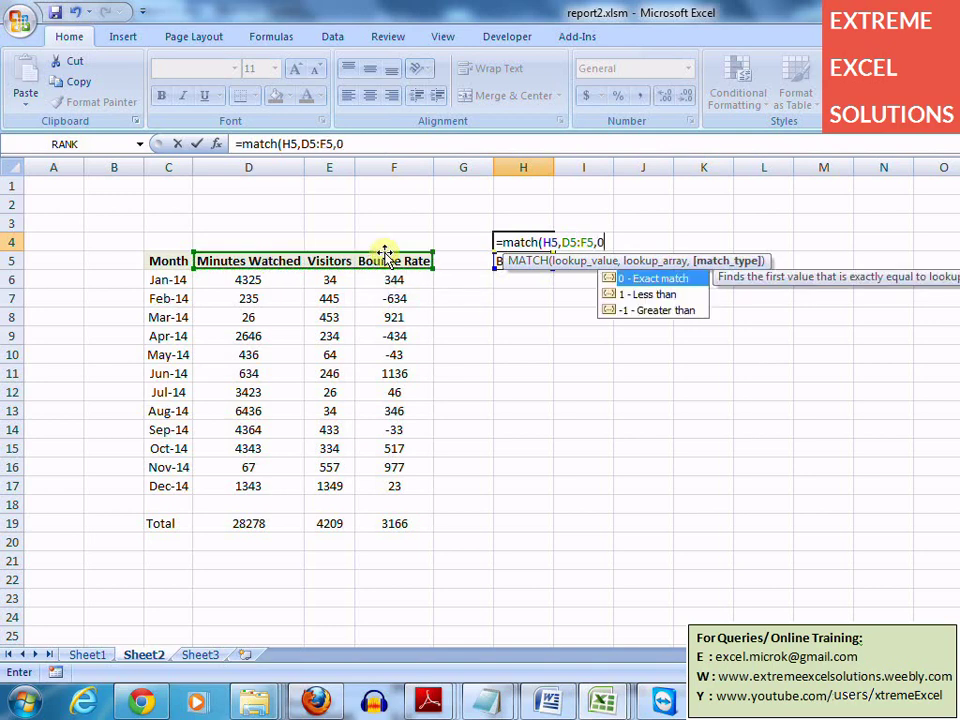
text())
key(Return)
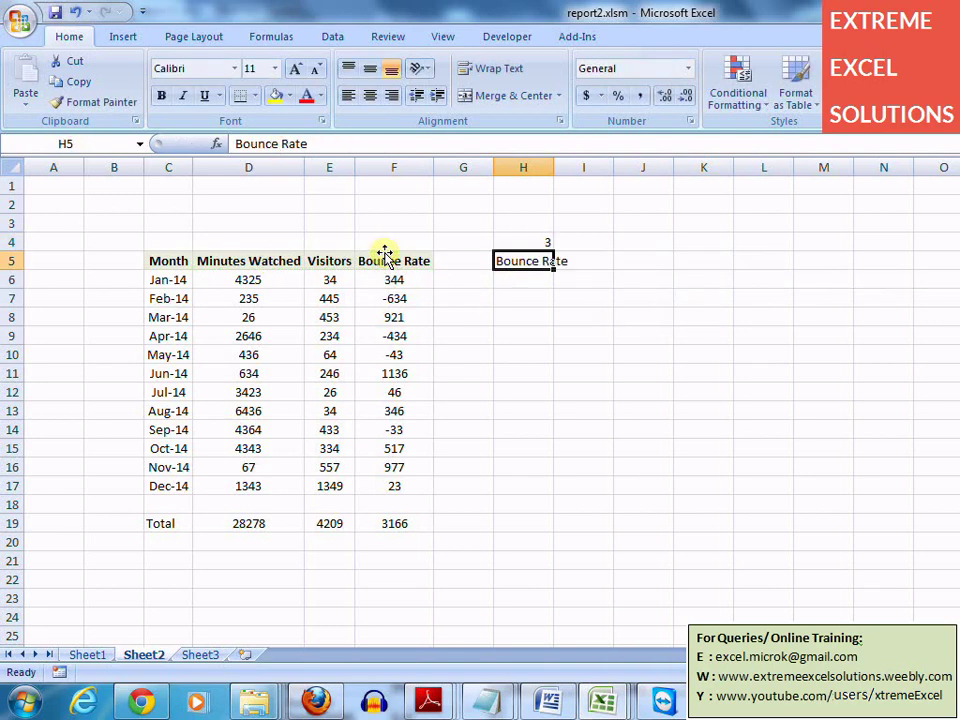
Test the MATCH by copying Visitors, then Minutes Watched into H5, leaving H4 at 1
key(Left)
key(Right)
key(Left)
key(Left)
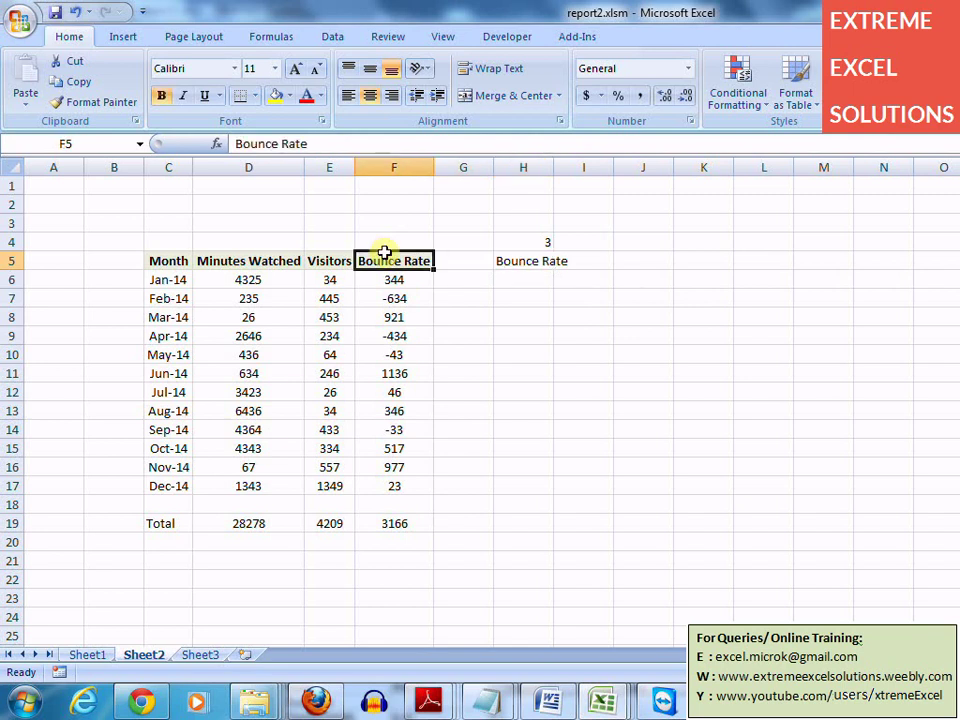
key(Right)
key(Right)
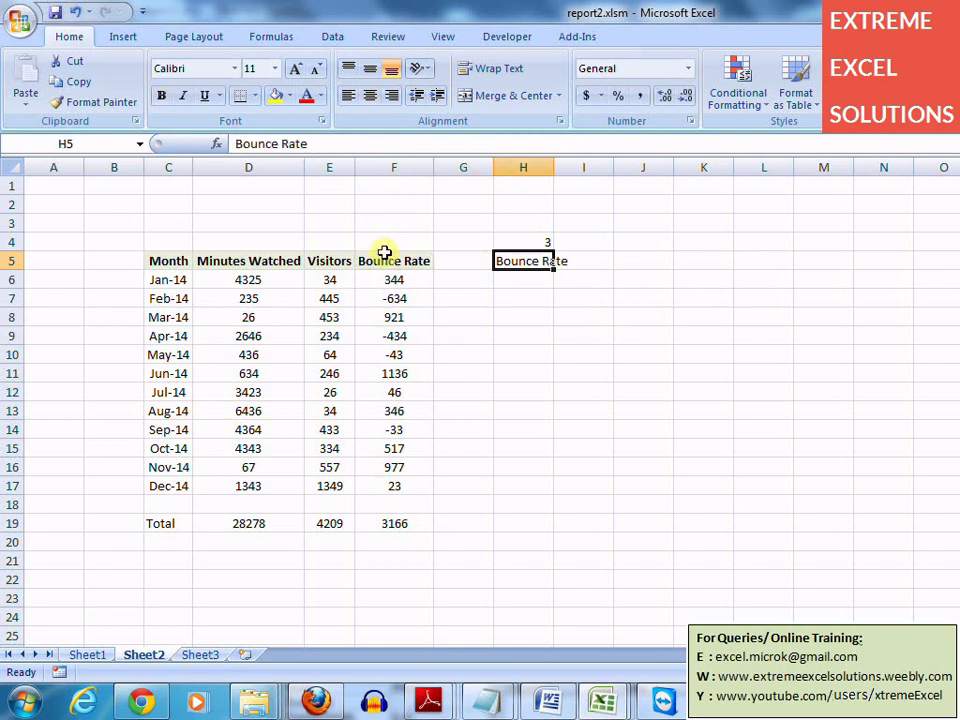
key(Left)
key(Left)
key(Left)
key(ctrl+c)
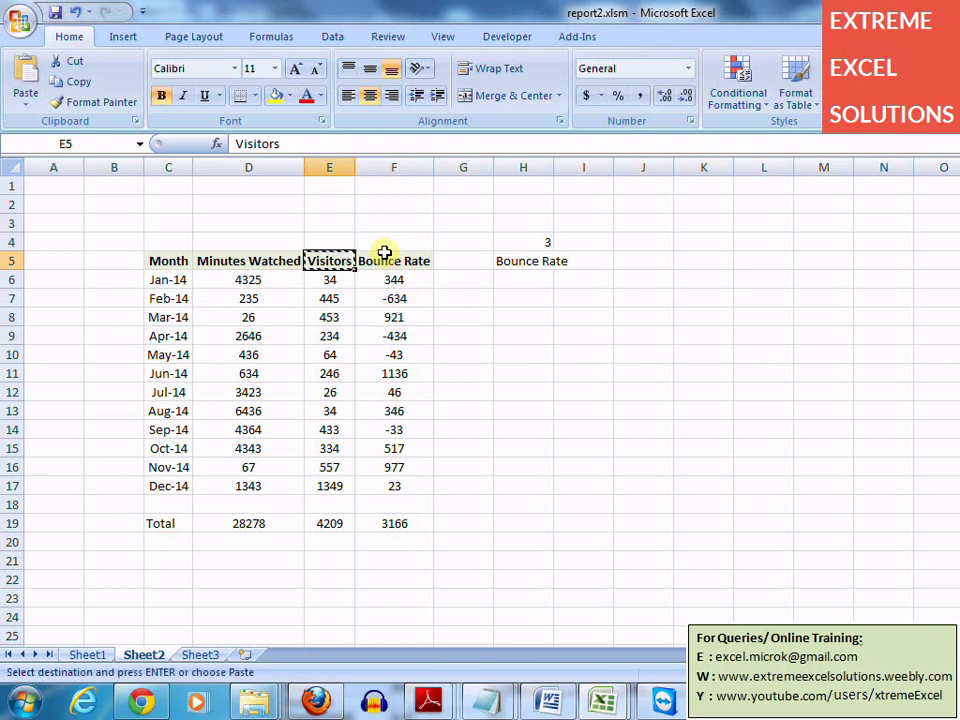
key(Right)
key(Right)
key(Right)
key(ctrl+v)
key(Up)
key(Down)
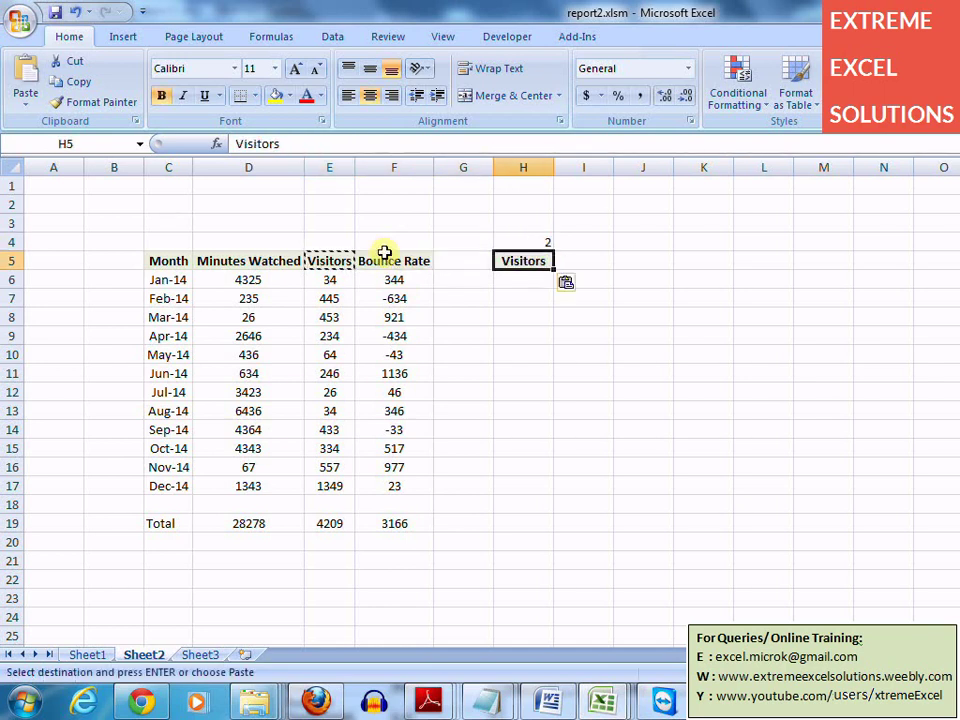
key(Left)
key(Left)
key(Left)
key(Left)
key(ctrl+c)
key(Right)
key(Right)
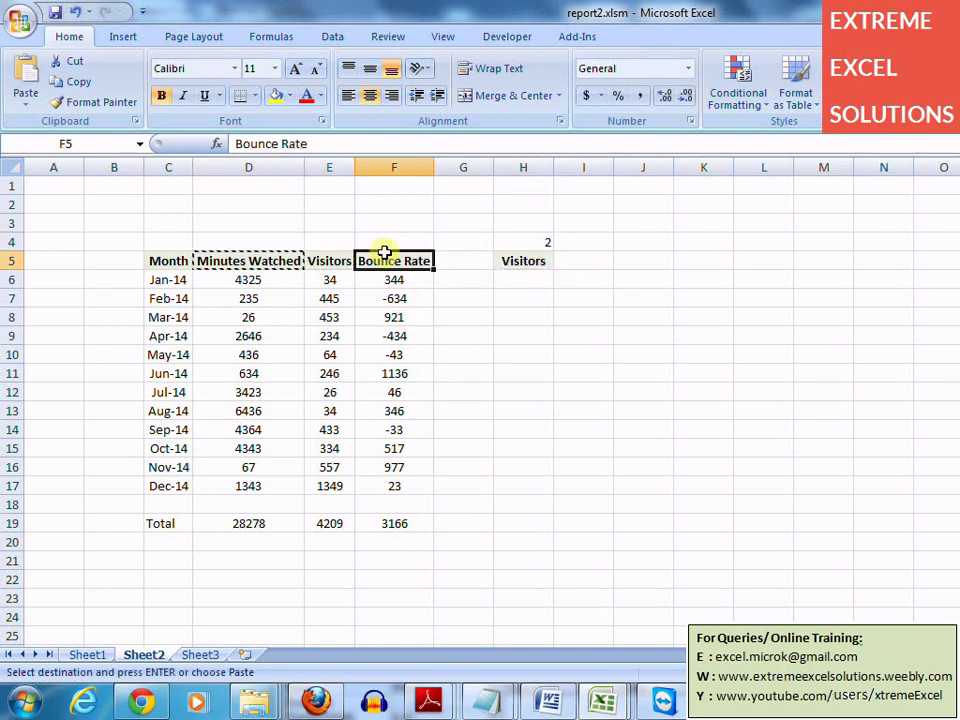
key(Right)
key(Right)
key(ctrl+v)
key(Up)
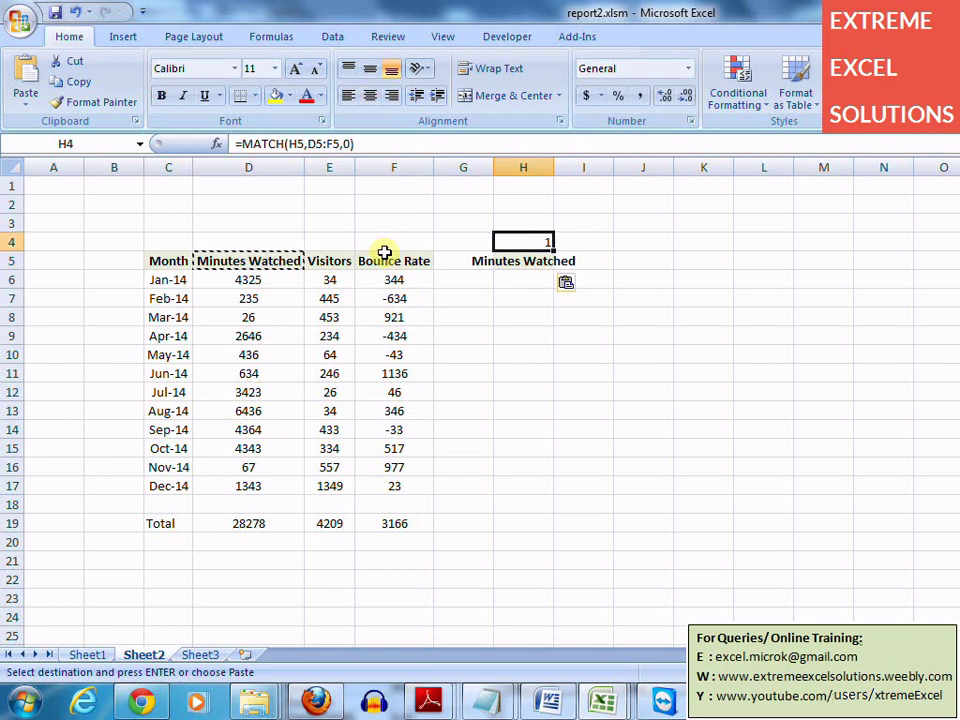
key(Down)
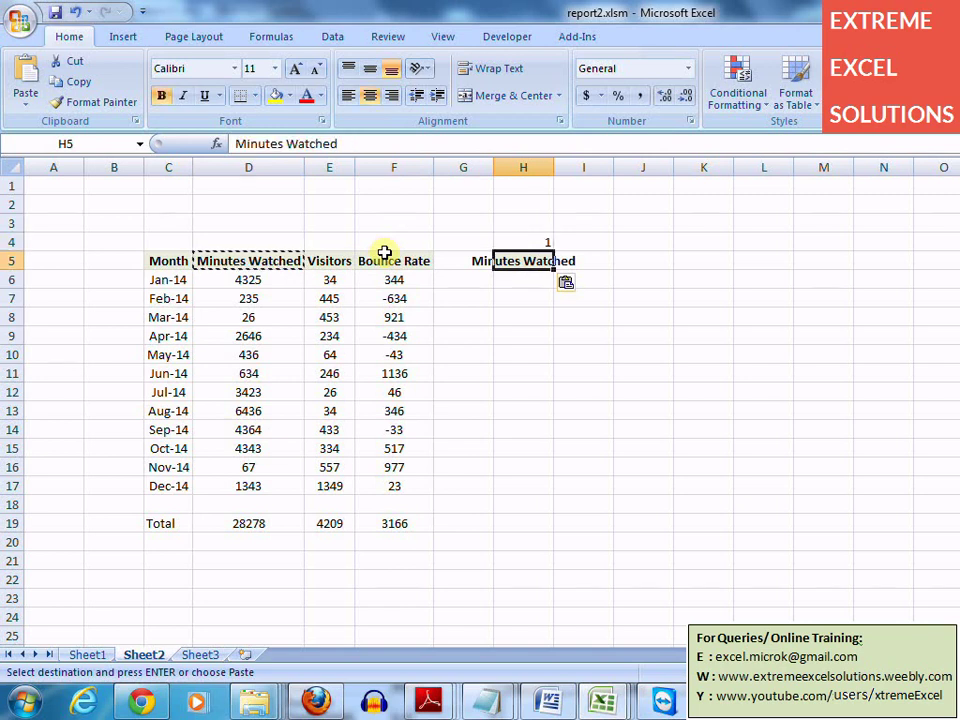
key(Down)
key(Up)
key(Up)
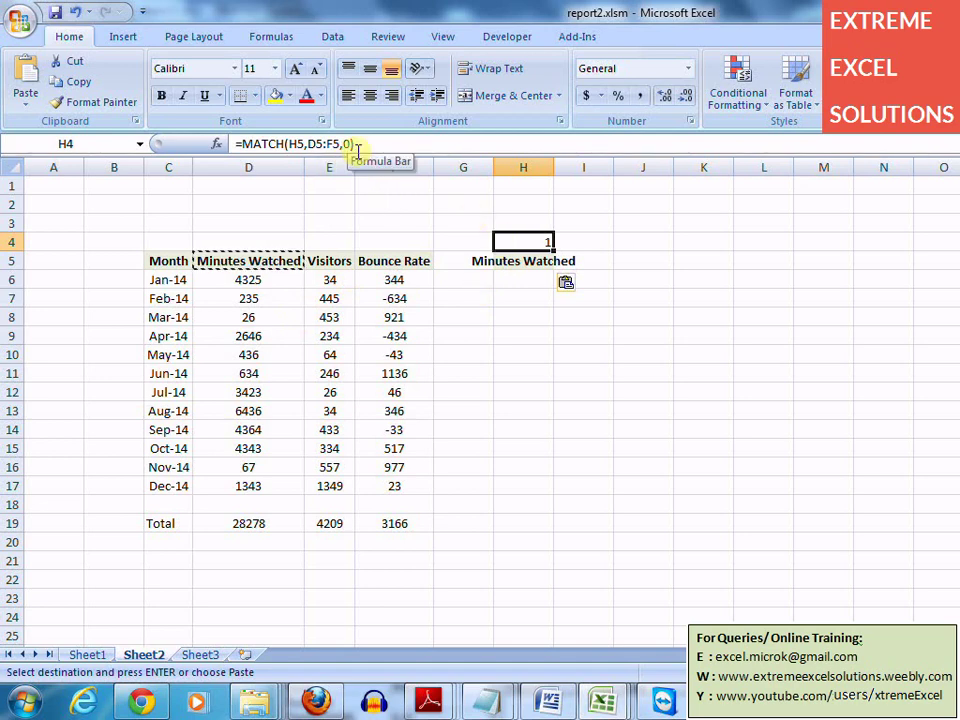
Enter =INDEX(D6:F17,,H4) in H6, returning 4325 for Jan-14 Minutes Watched
click(527, 273)
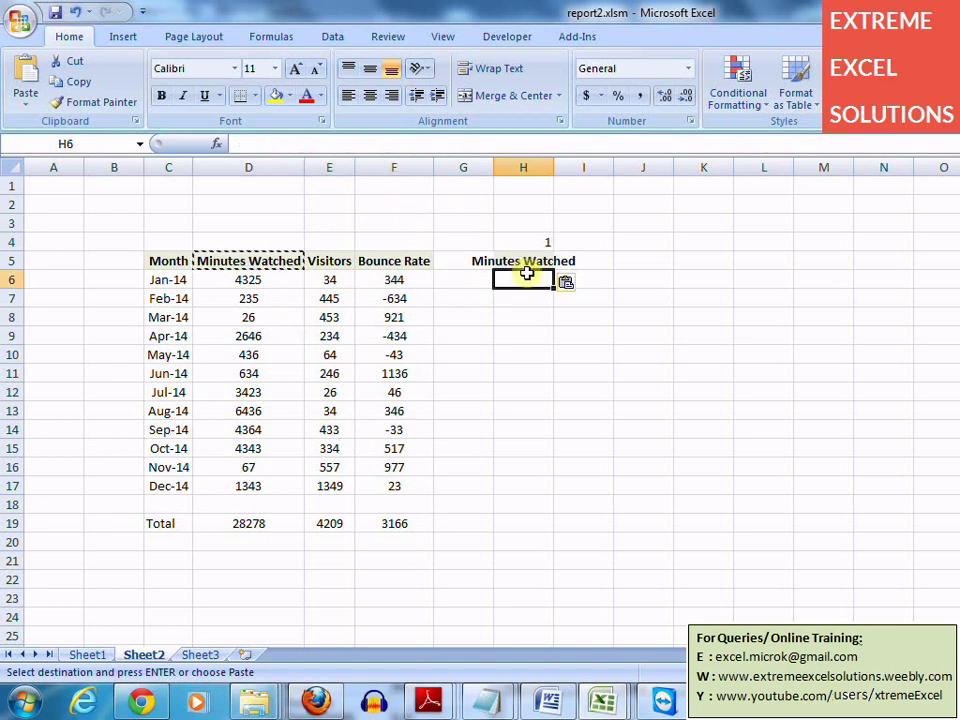
text(=Index()
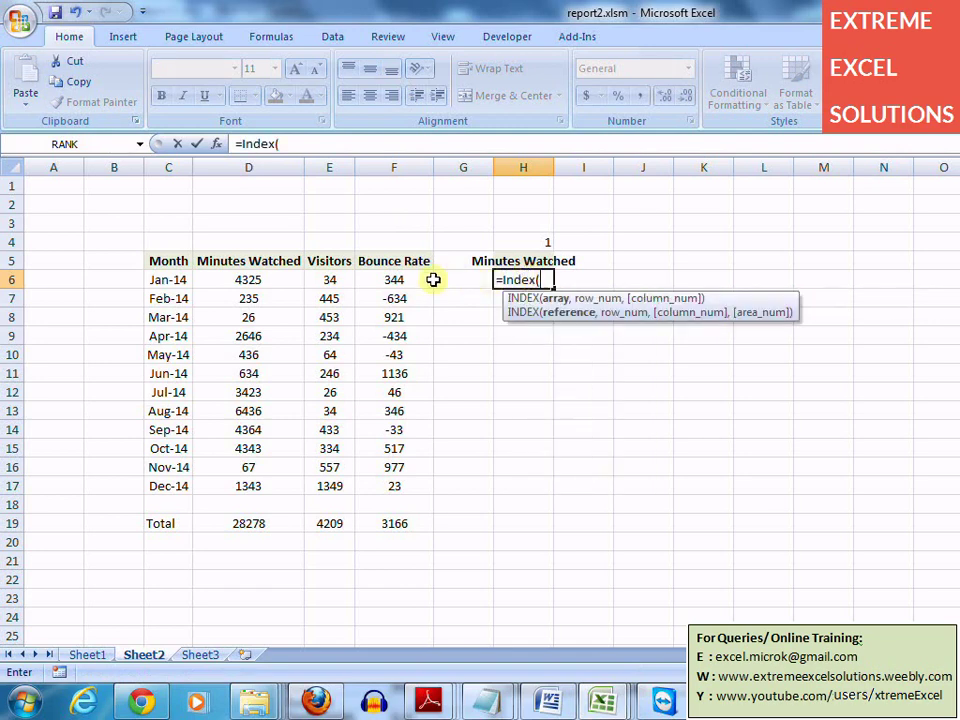
drag(266, 279, 397, 483)
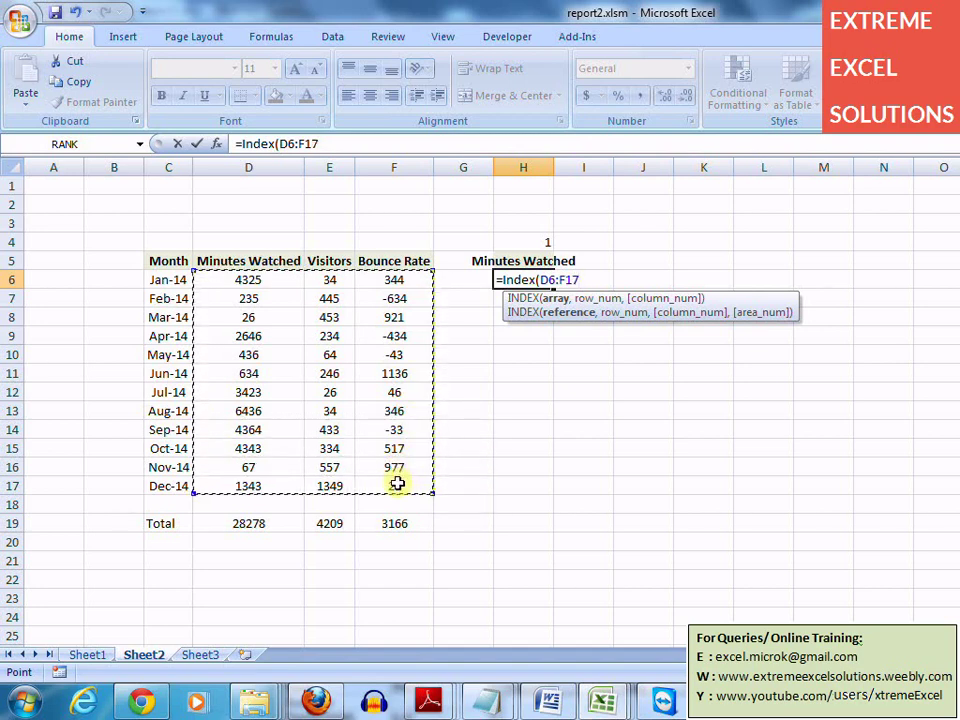
text(,)
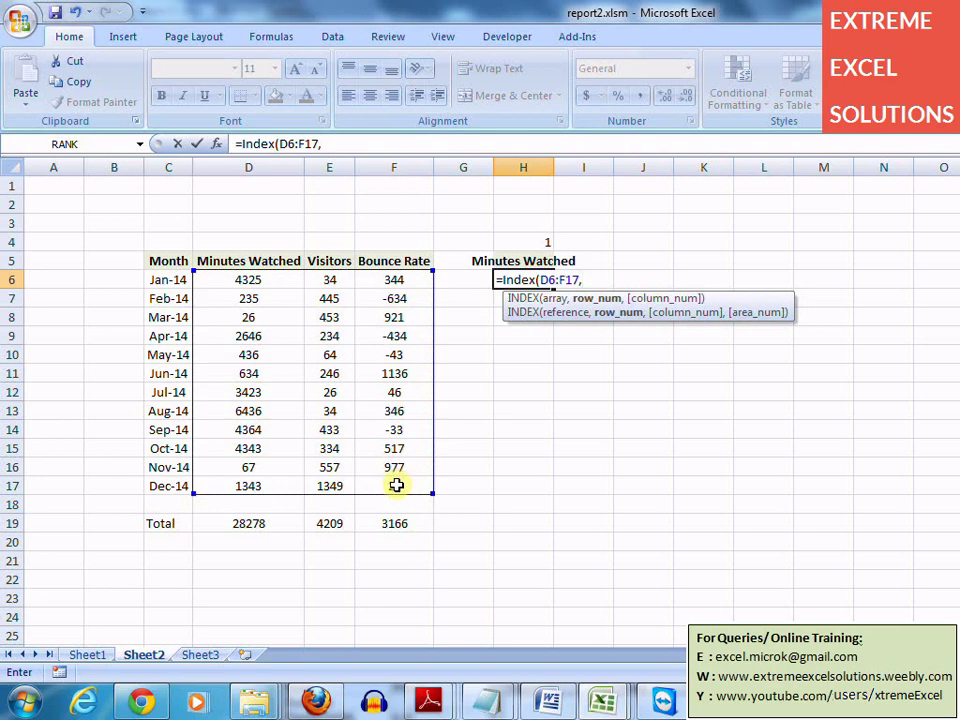
click(544, 241)
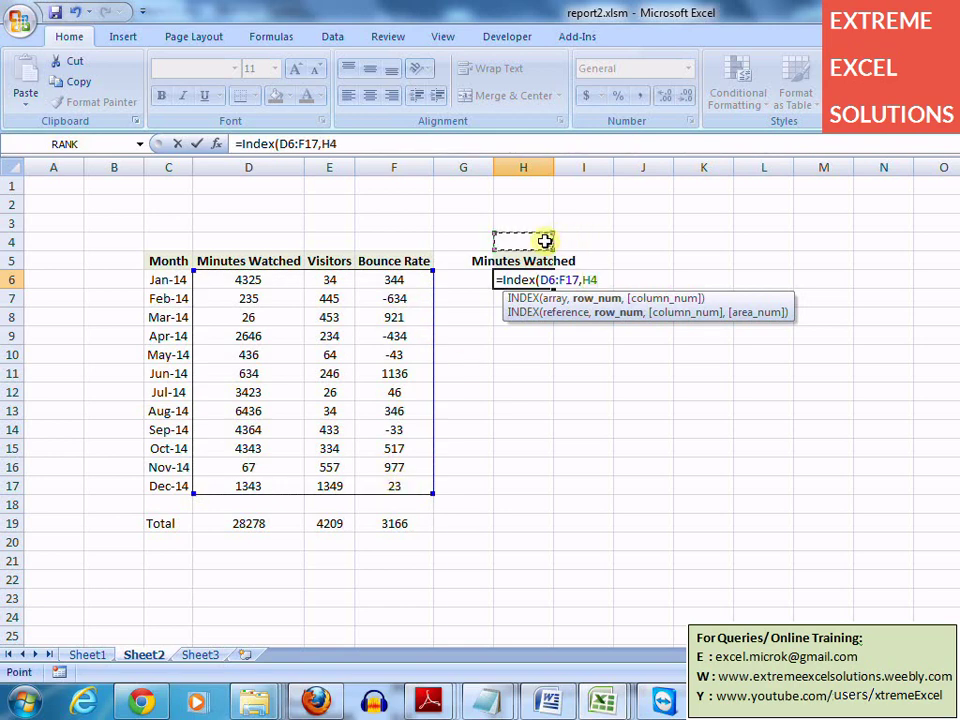
key(BackSpace)
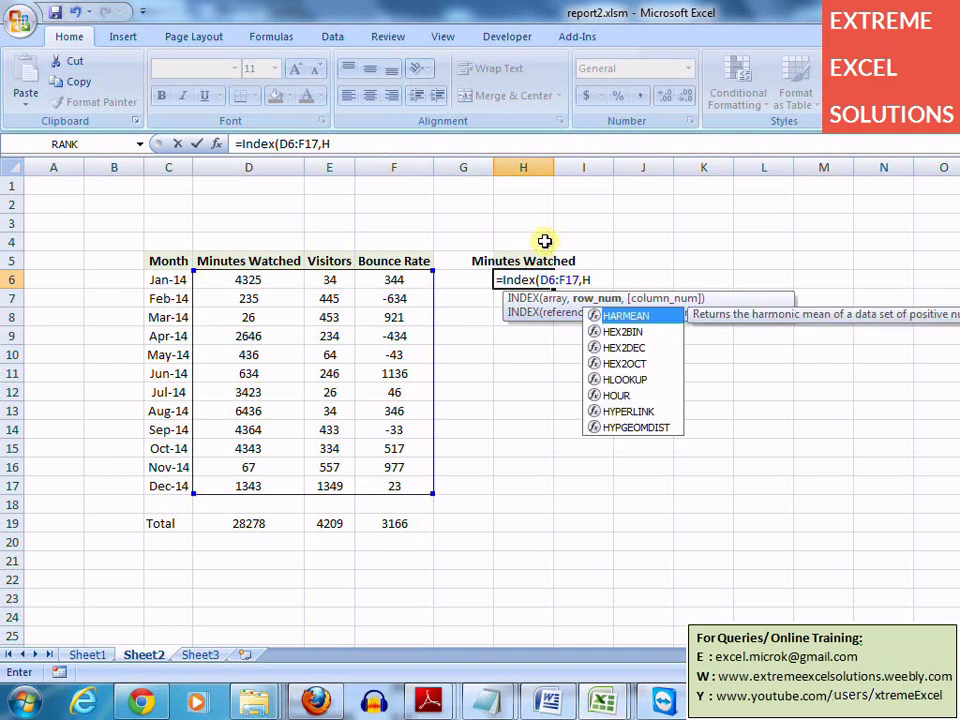
key(BackSpace)
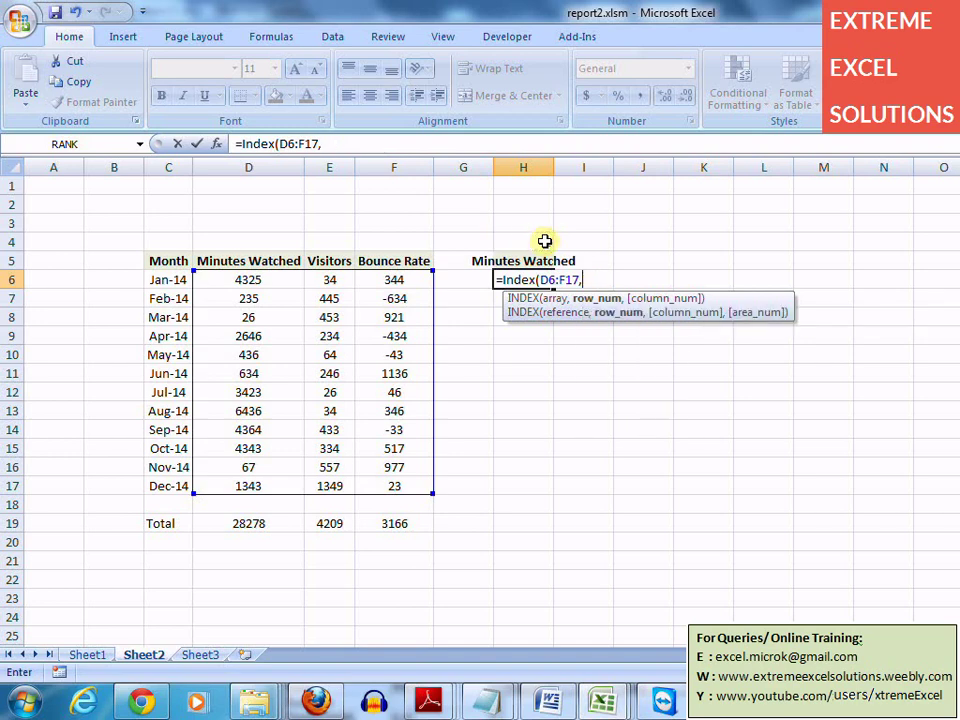
text(,)
click(544, 241)
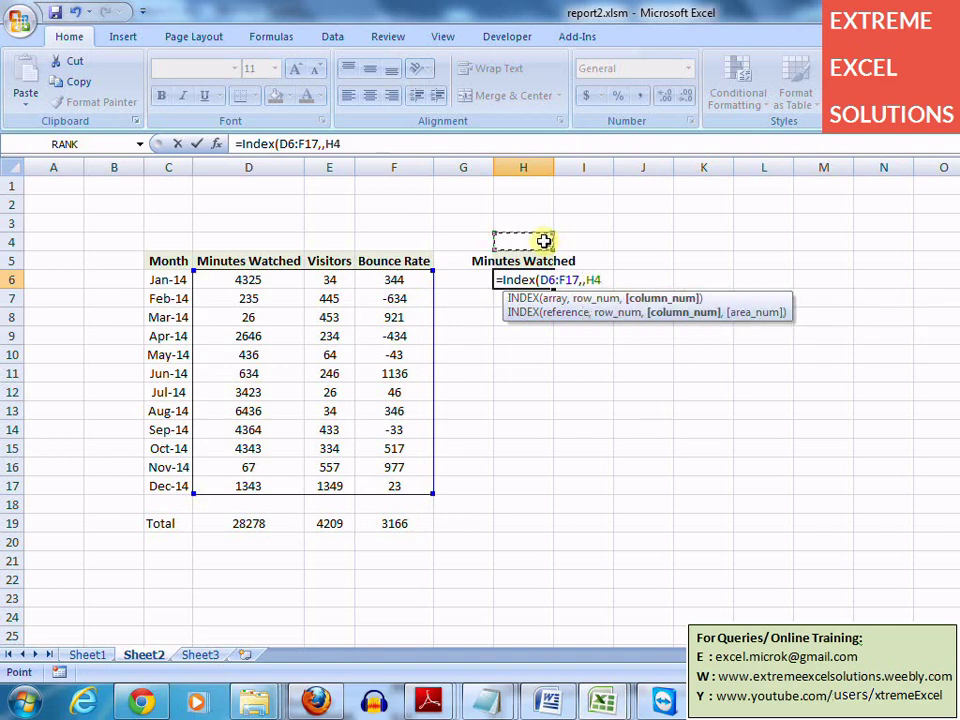
text())
key(Return)
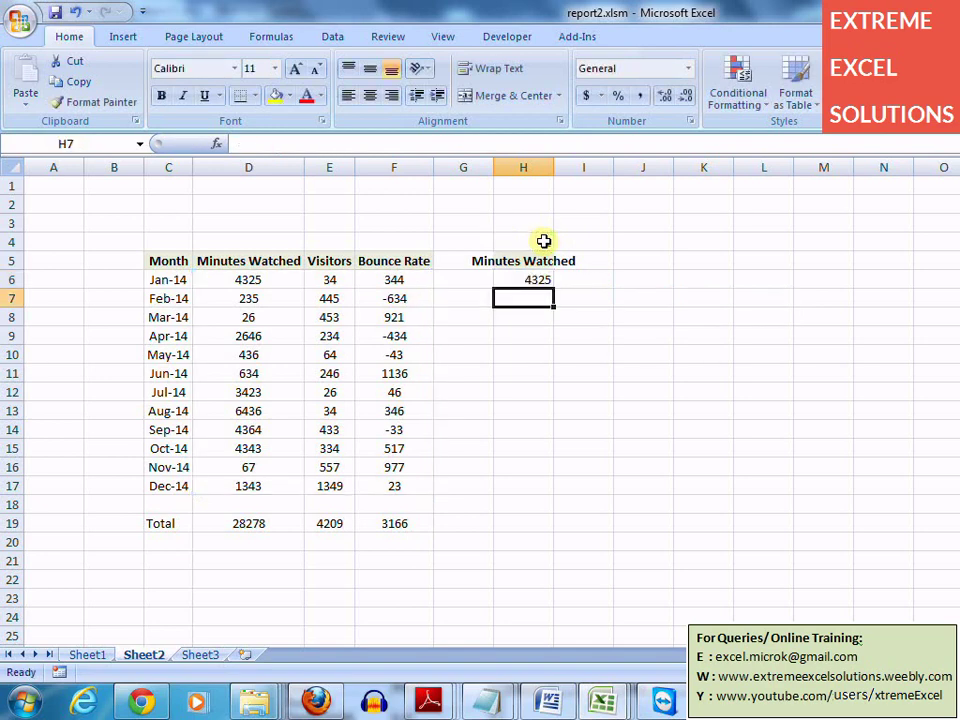
key(Up)
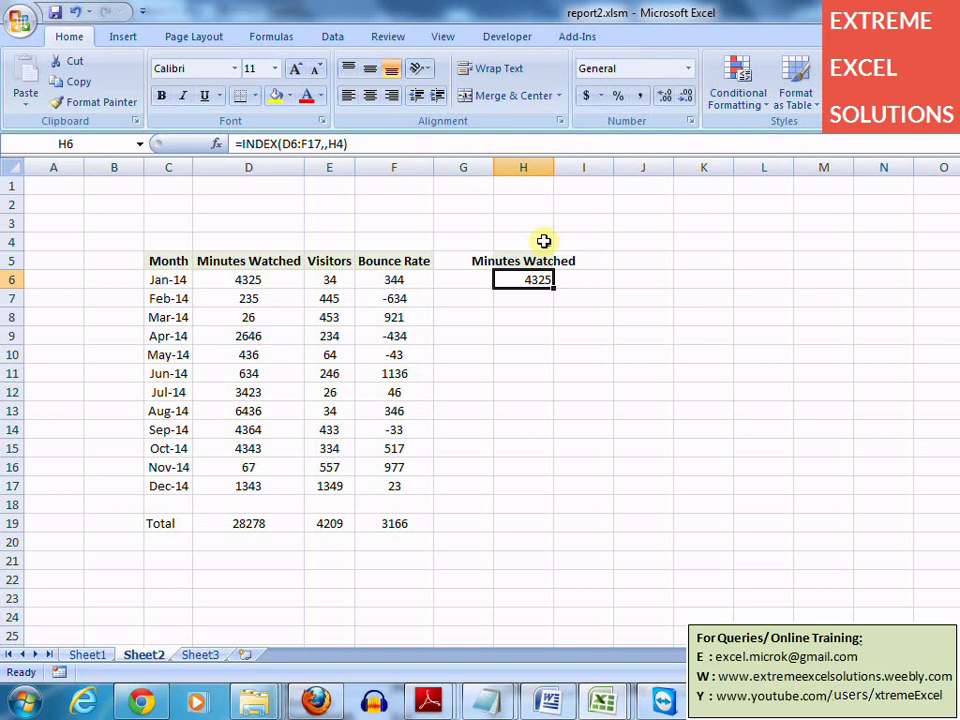
Make H6's D6:F17 range absolute and copy the formula down to H17
click(289, 143)
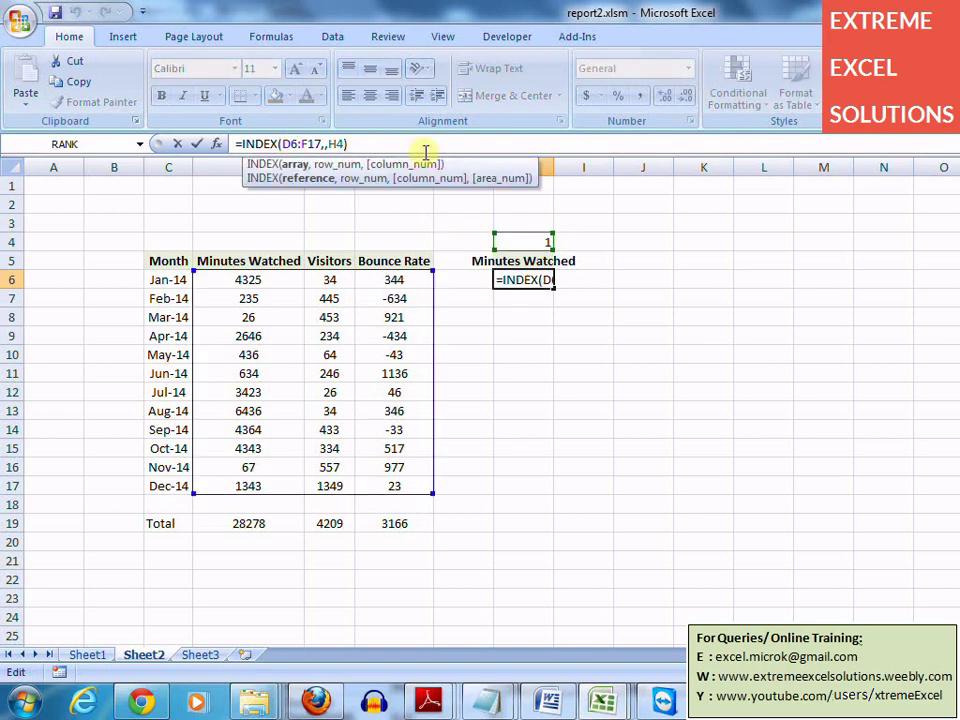
key(F4)
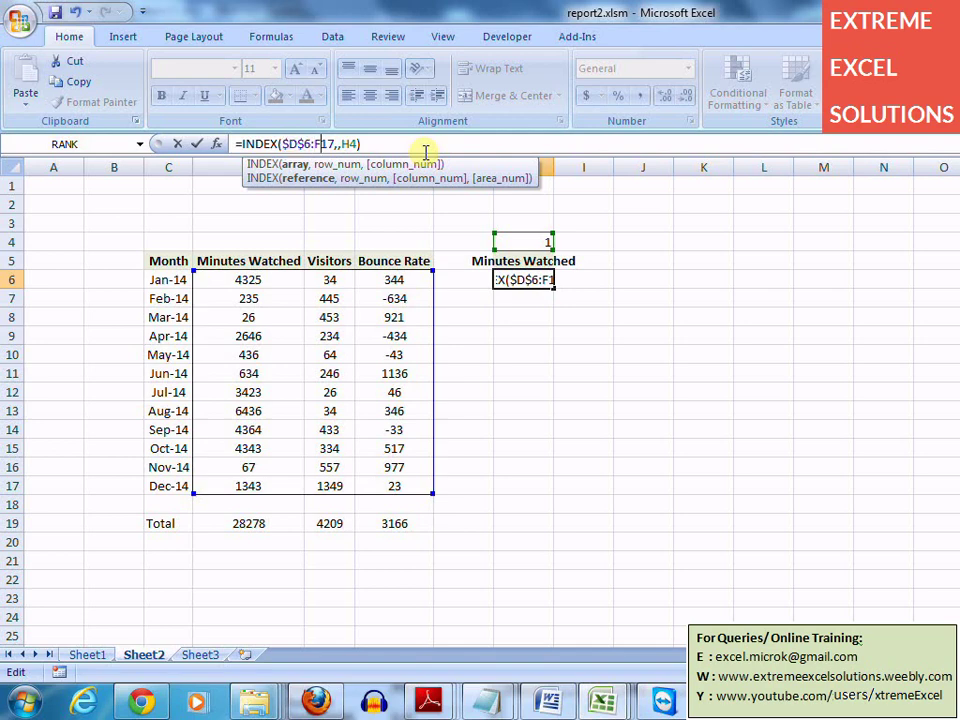
key(F4)
key(Return)
key(Up)
key(ctrl+c)
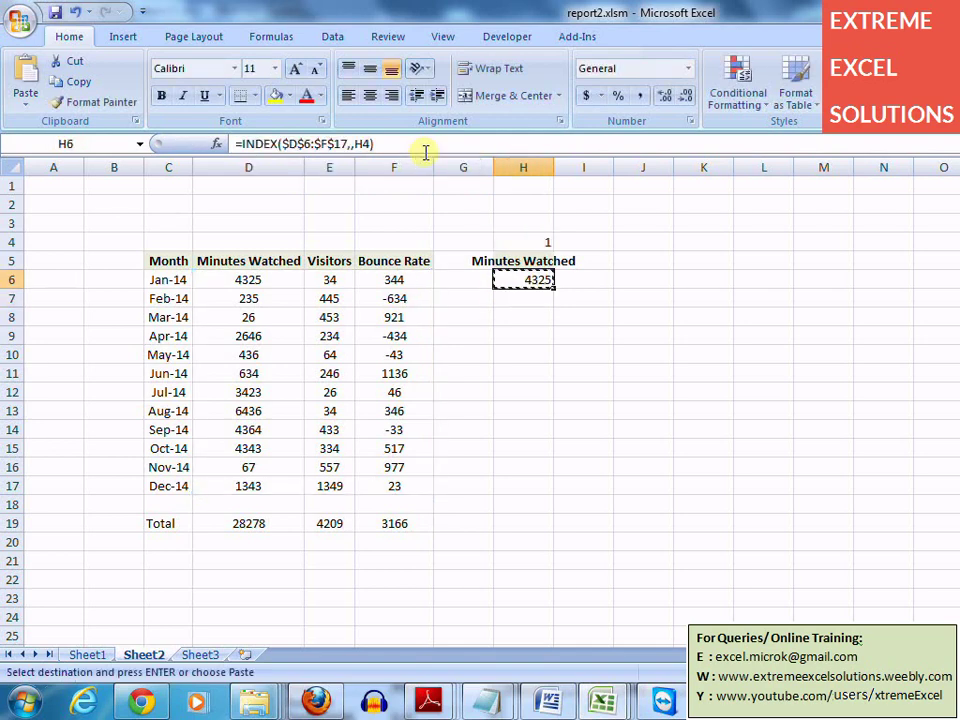
key(shift+Down)
key(shift+Down)
key(shift+Down)
key(shift+Down)
key(shift+Down)
key(shift+Down)
key(shift+Down)
key(shift+Down)
key(shift+Down)
key(shift+Down)
key(shift+Down)
key(shift+Down)
key(shift+Down)
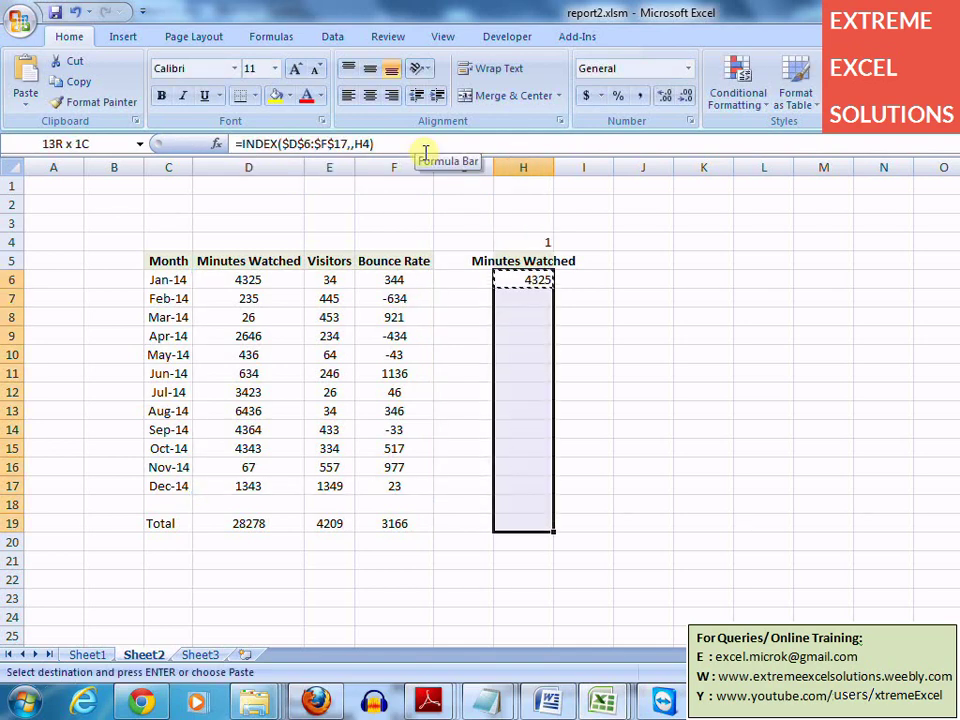
key(shift+Up)
key(shift+Up)
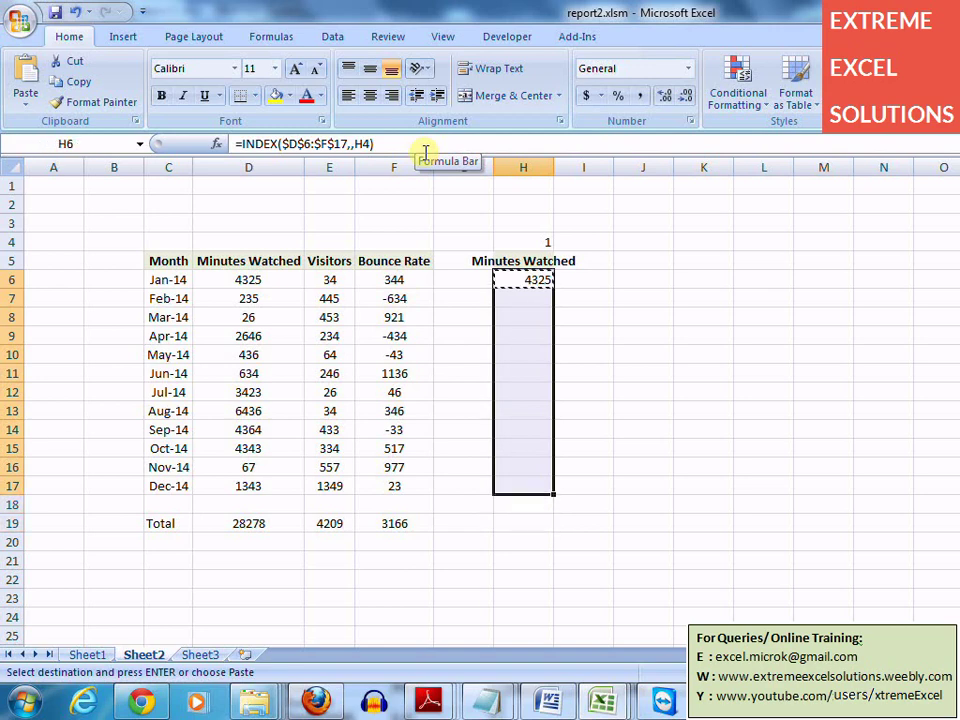
key(ctrl+v)
key(Down)
key(Up)
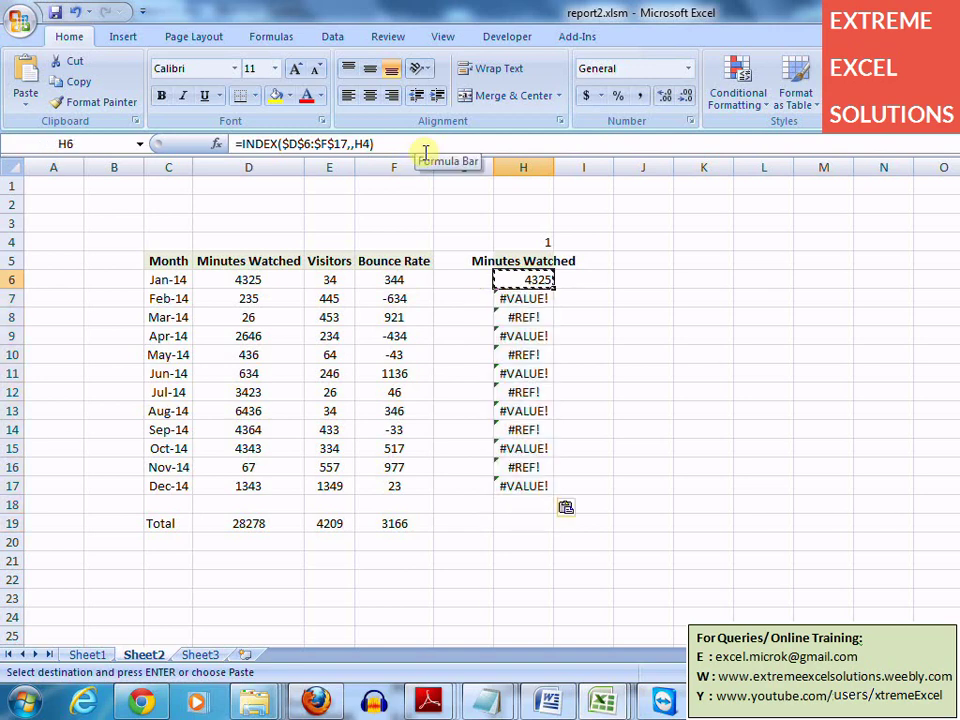
key(Down)
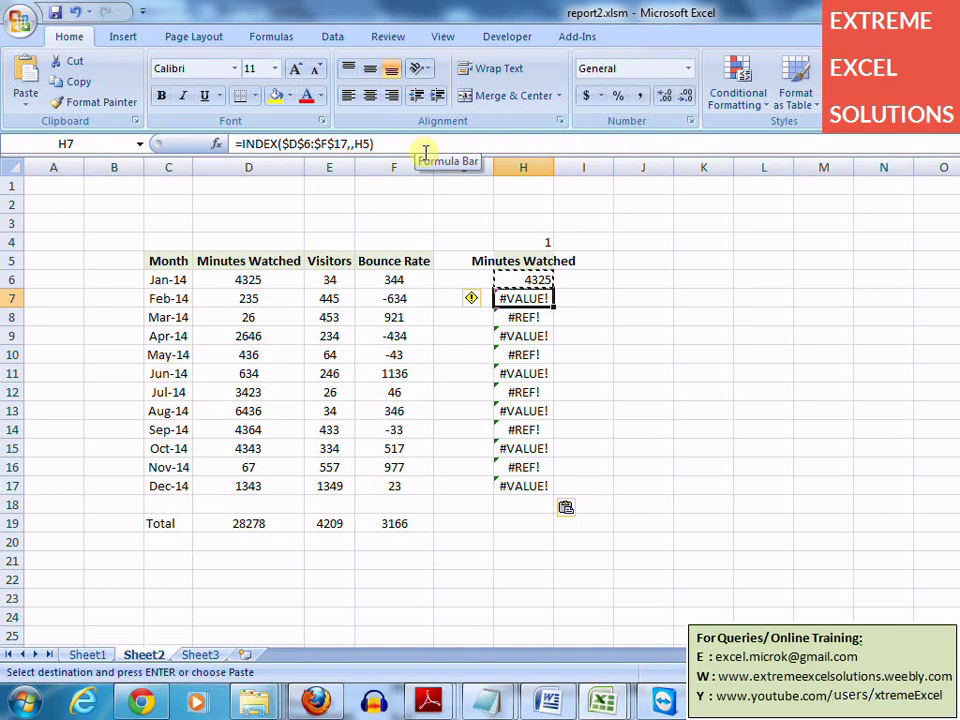
key(Up)
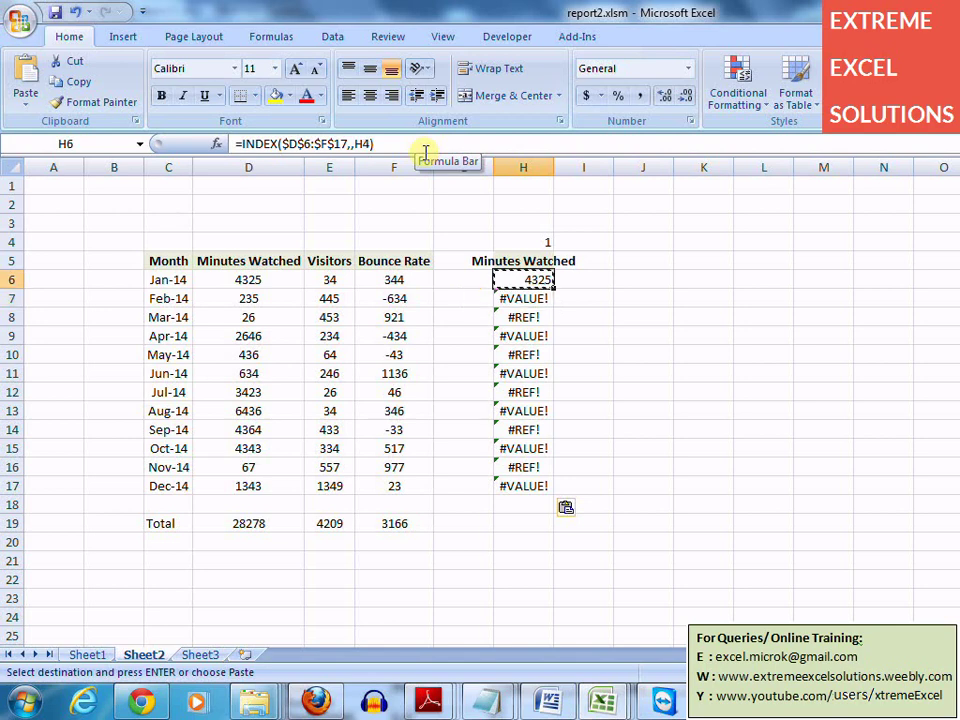
Lock H4 as well and refill H6:H17 with =INDEX($D$6:$F$17,,$H$4)
click(365, 143)
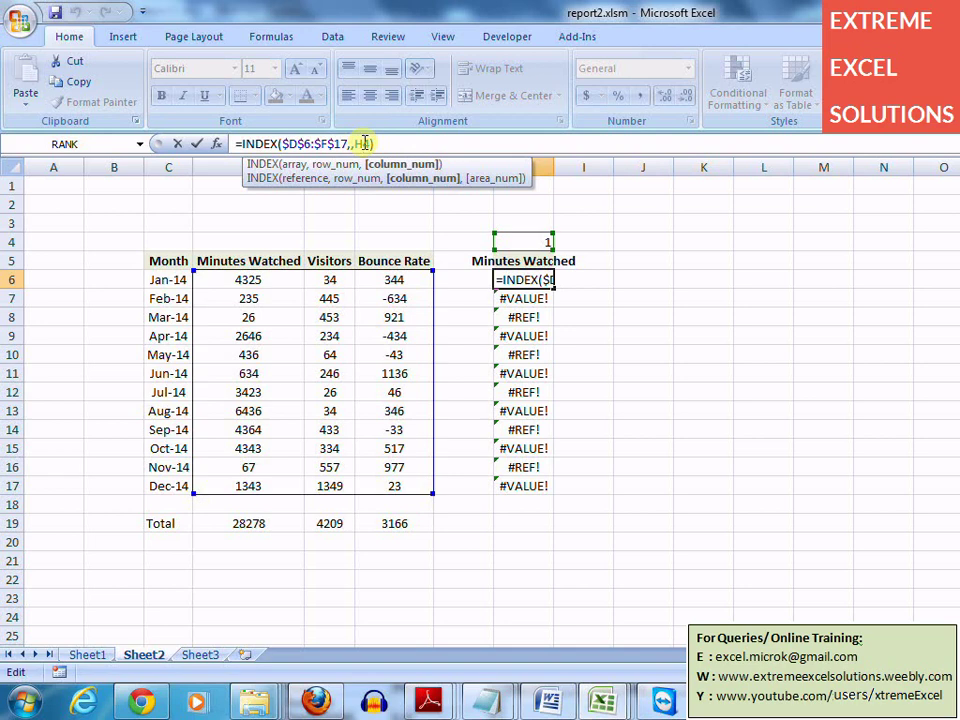
key(F4)
key(Return)
key(Up)
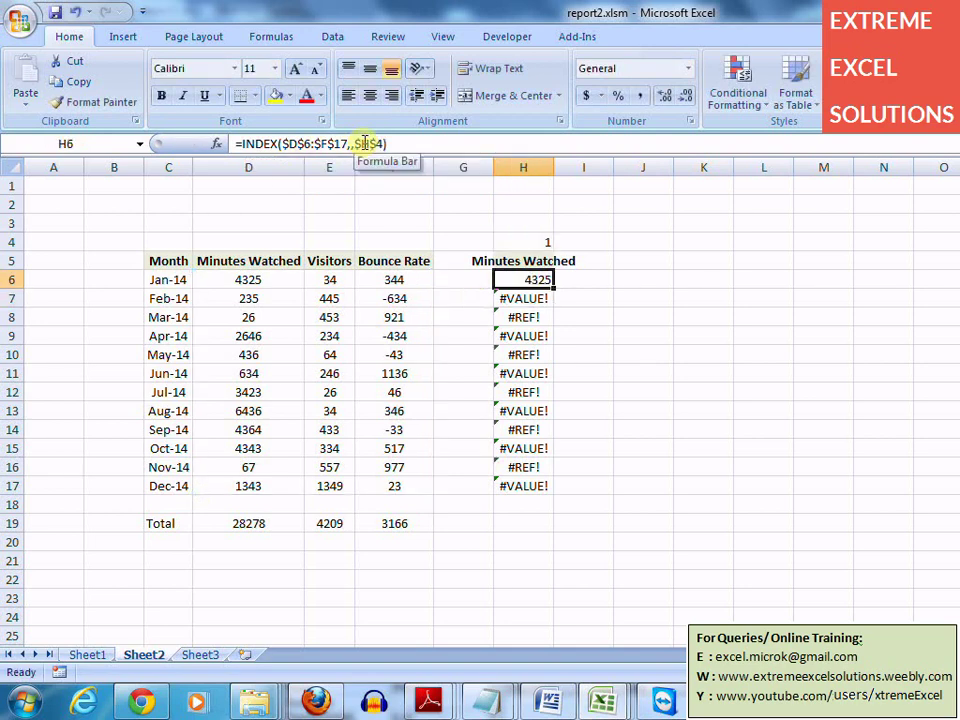
key(ctrl+c)
key(ctrl+shift+Down)
key(ctrl+v)
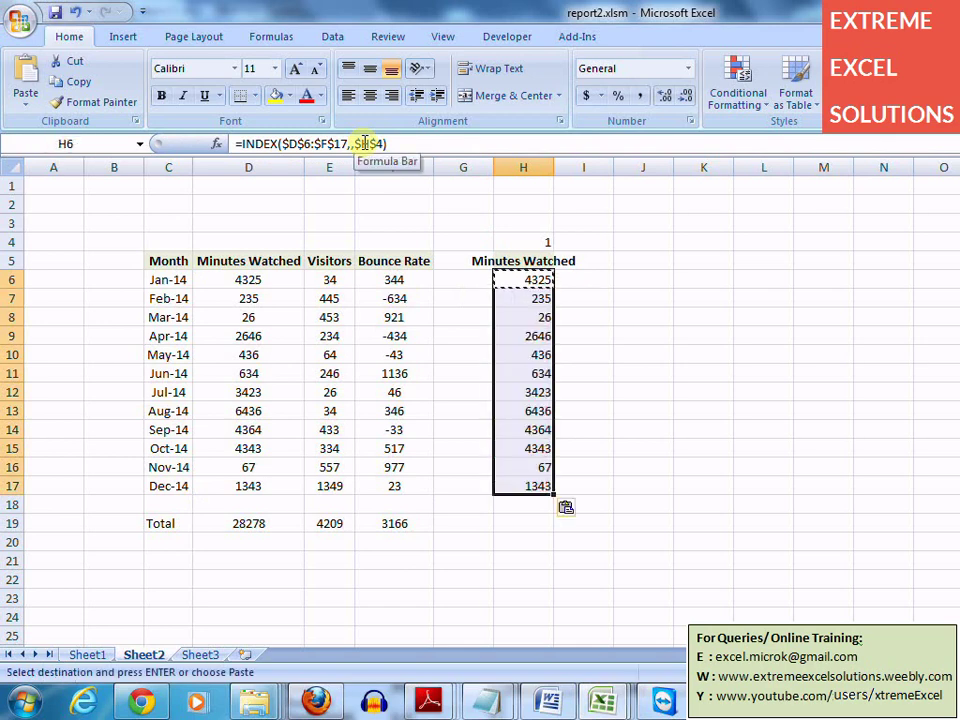
key(Down)
key(Up)
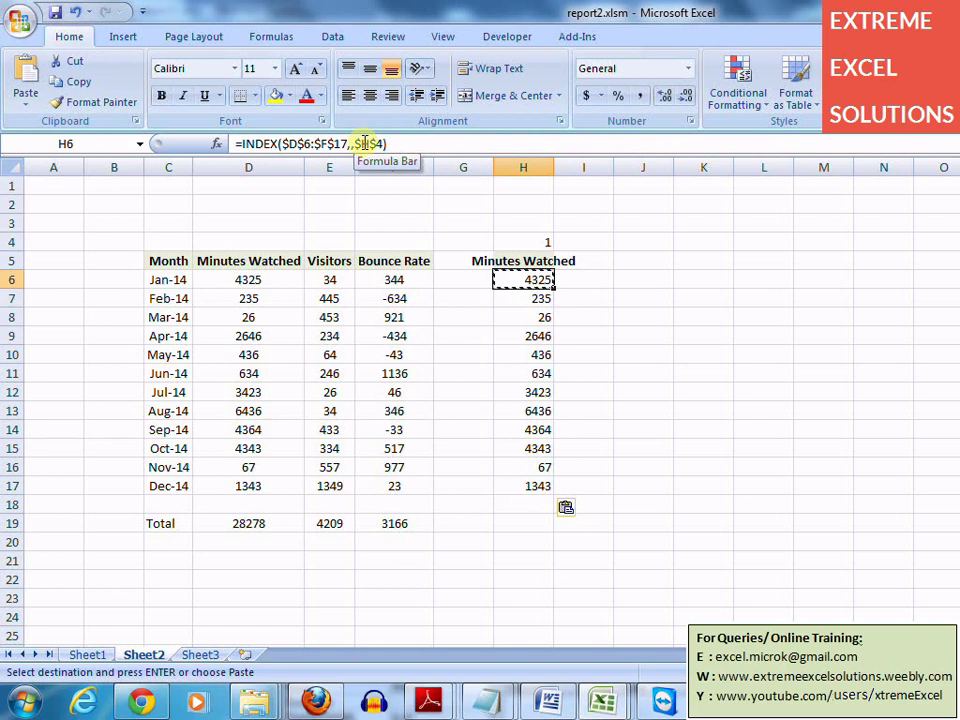
key(Up)
key(Down)
click(515, 238)
Try pointing H4's MATCH formula at H5, I5 and I10, then erase it entirely
click(322, 143)
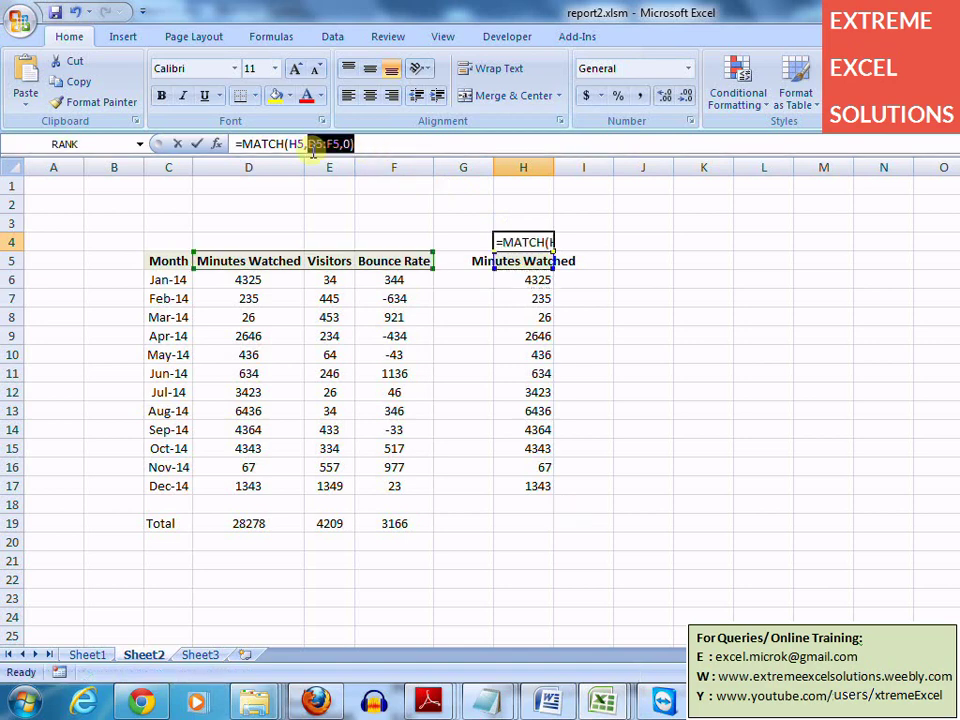
drag(353, 143, 241, 143)
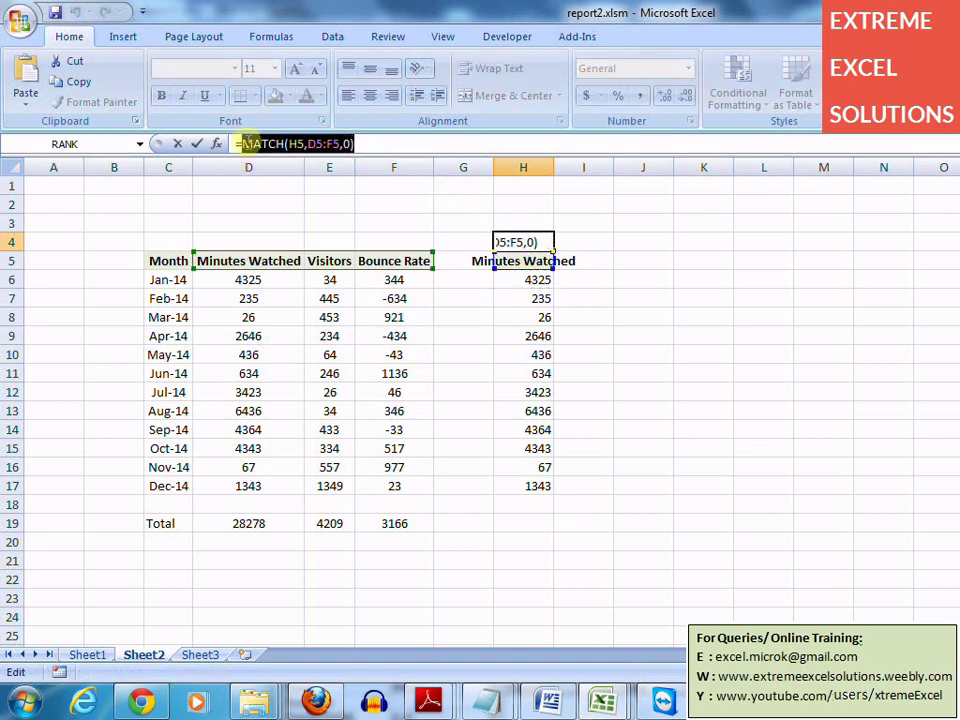
click(534, 260)
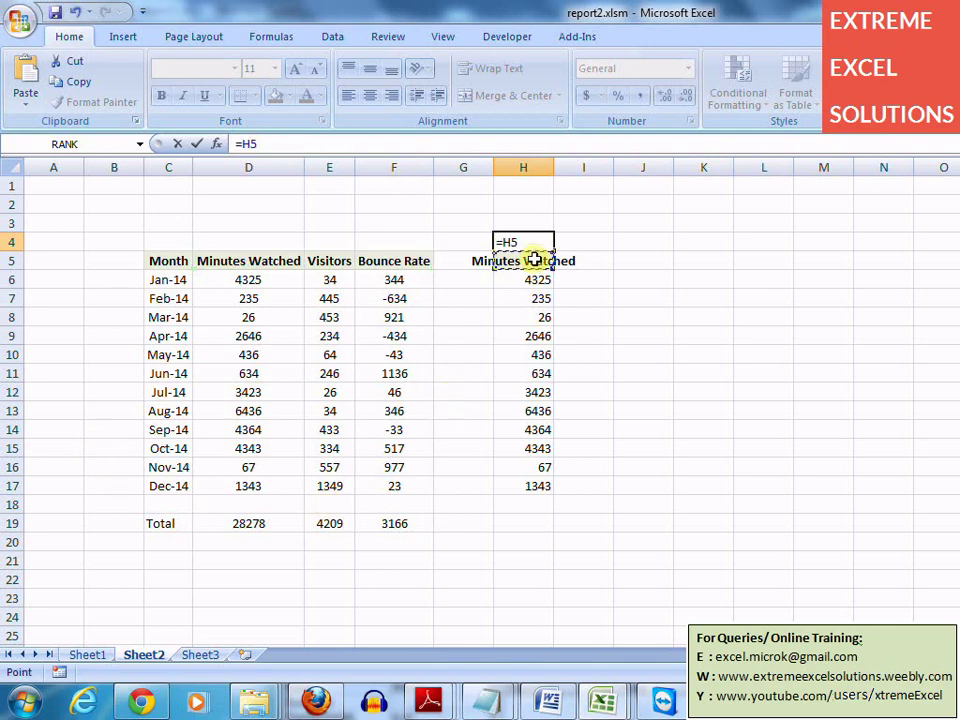
click(608, 260)
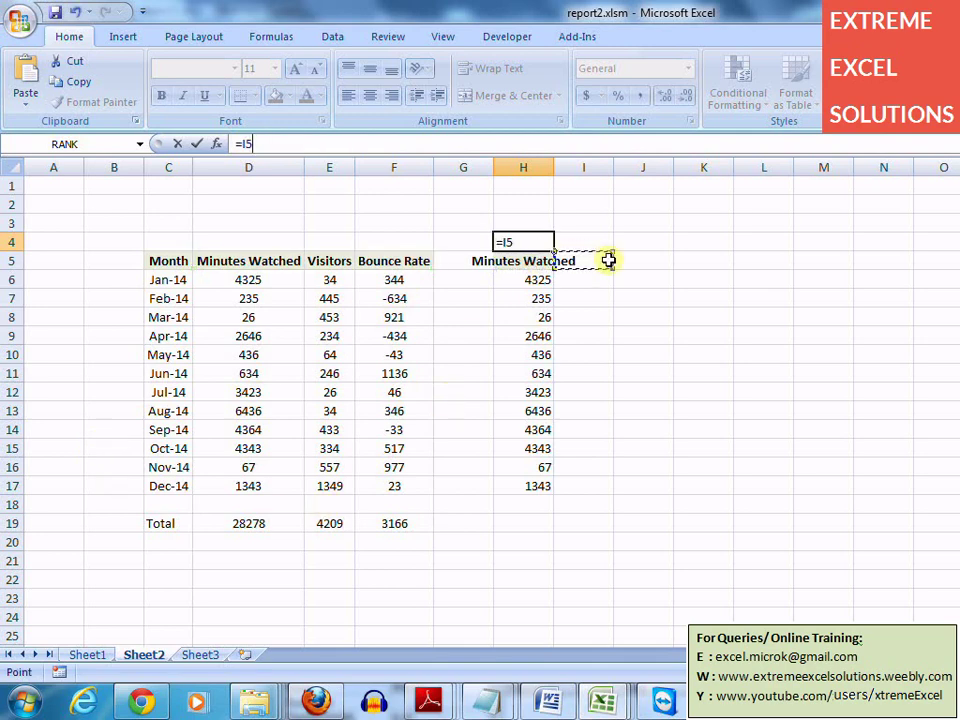
double_click(543, 242)
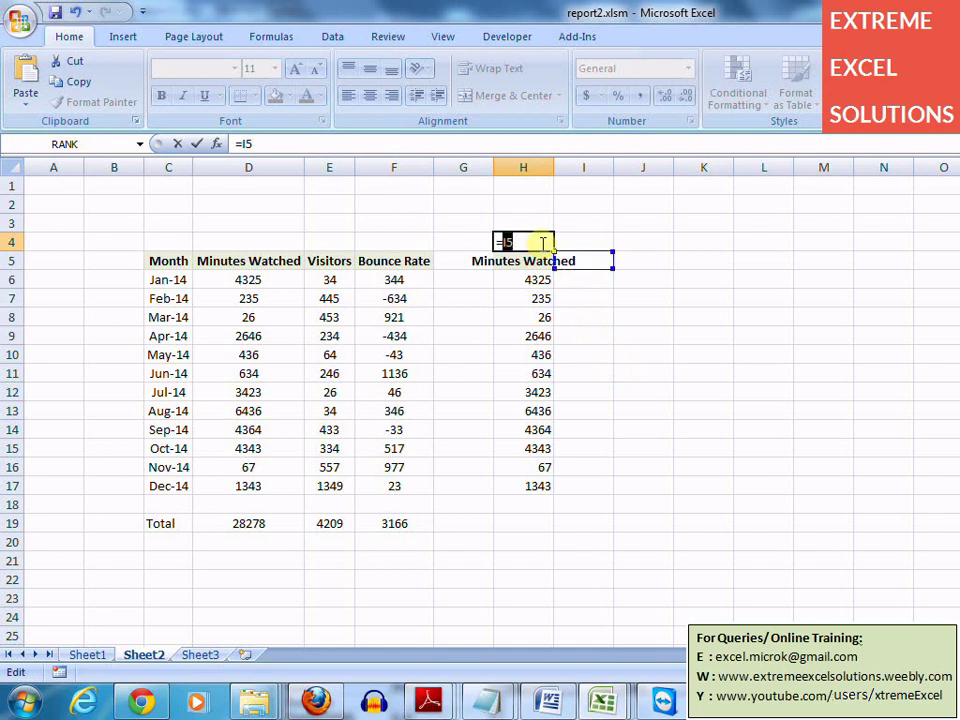
click(574, 356)
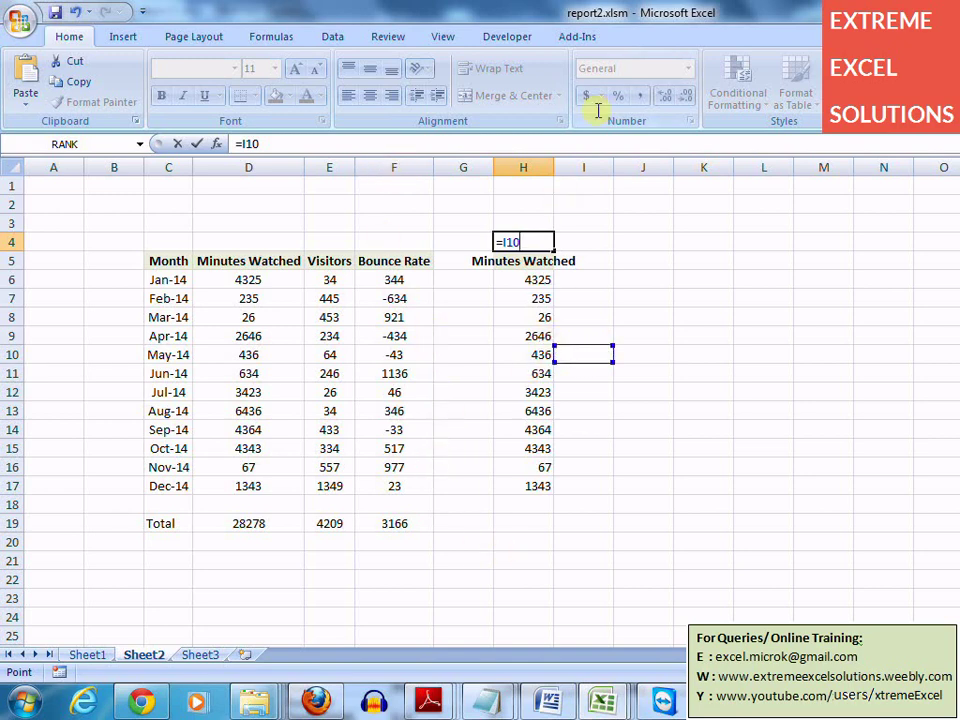
key(BackSpace)
key(BackSpace)
key(BackSpace)
key(BackSpace)
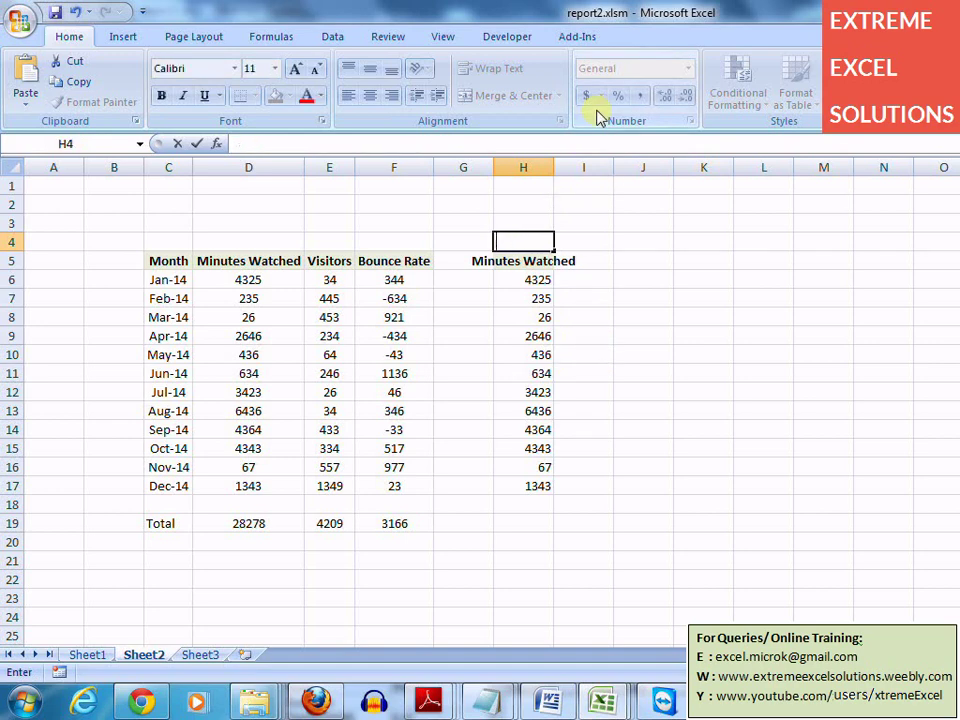
key(Return)
key(Down)
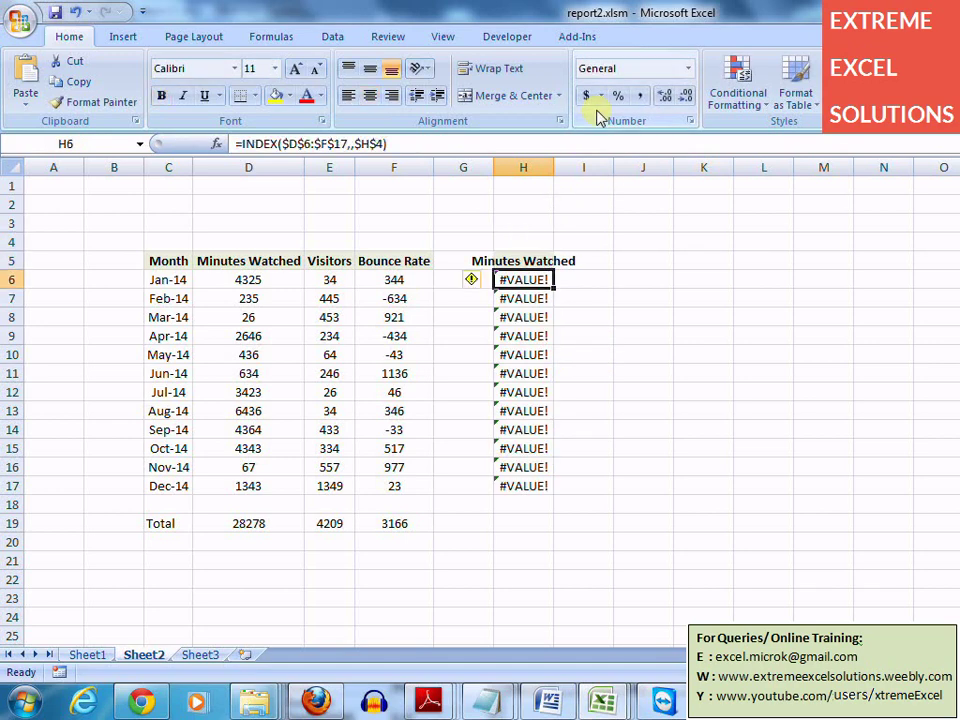
In H6, replace the H4 column reference inside INDEX with MATCH(H5,D5:F5,0)
click(375, 143)
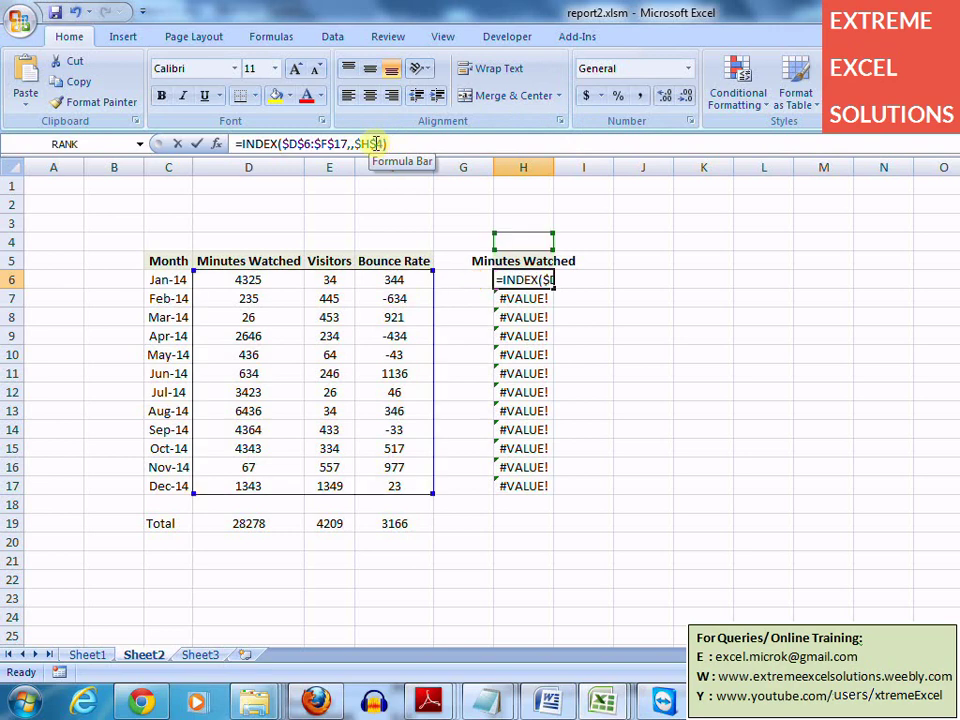
drag(375, 143, 355, 143)
key(BackSpace)
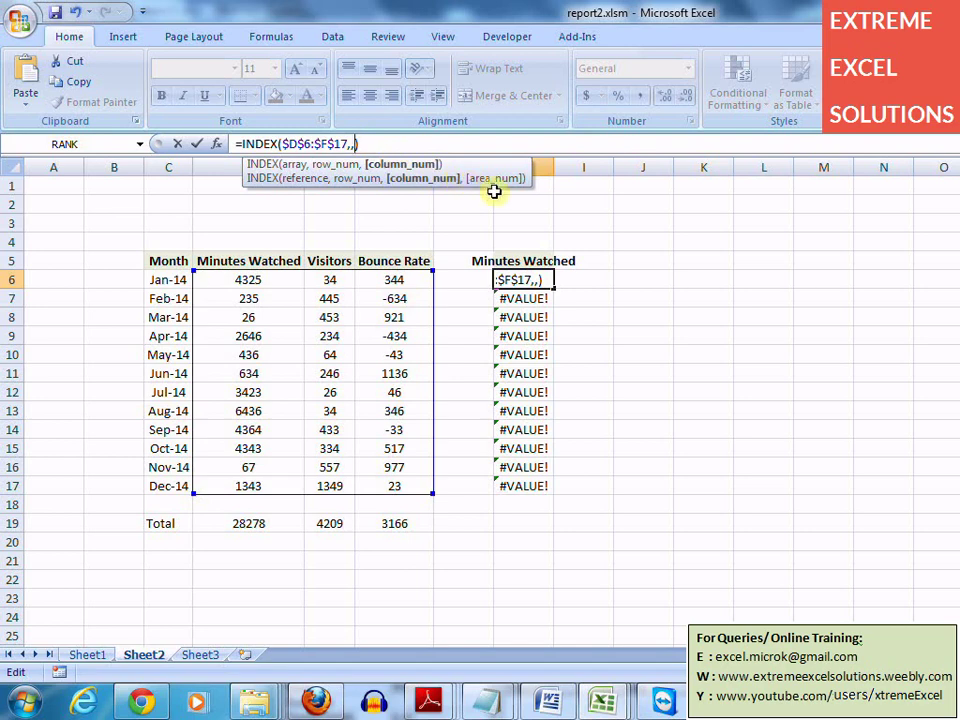
text(Match)
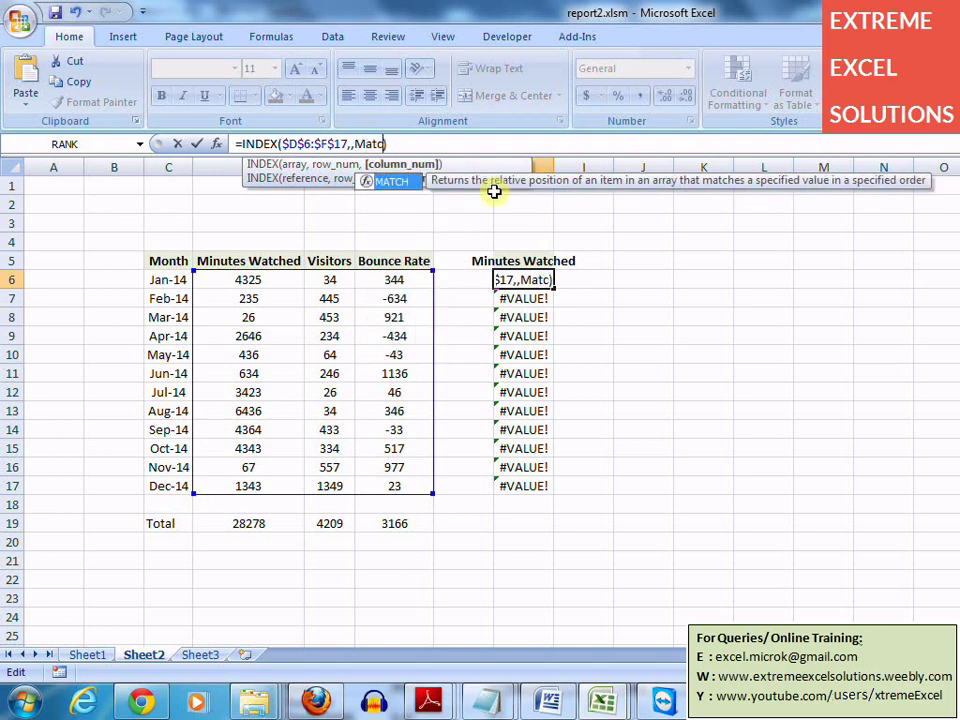
text(()
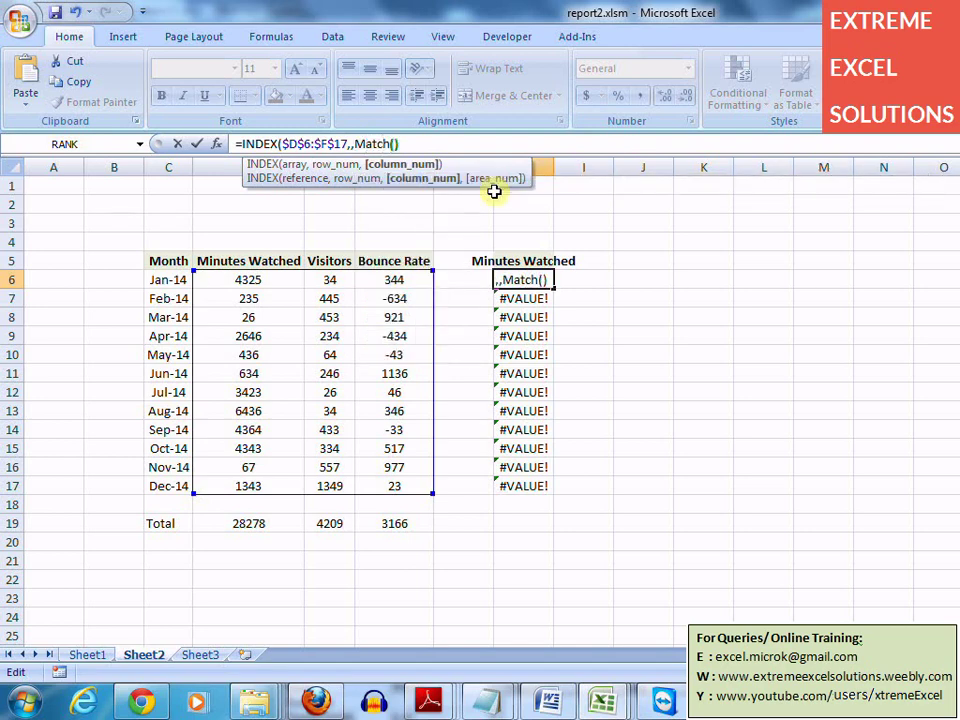
click(513, 260)
text(,)
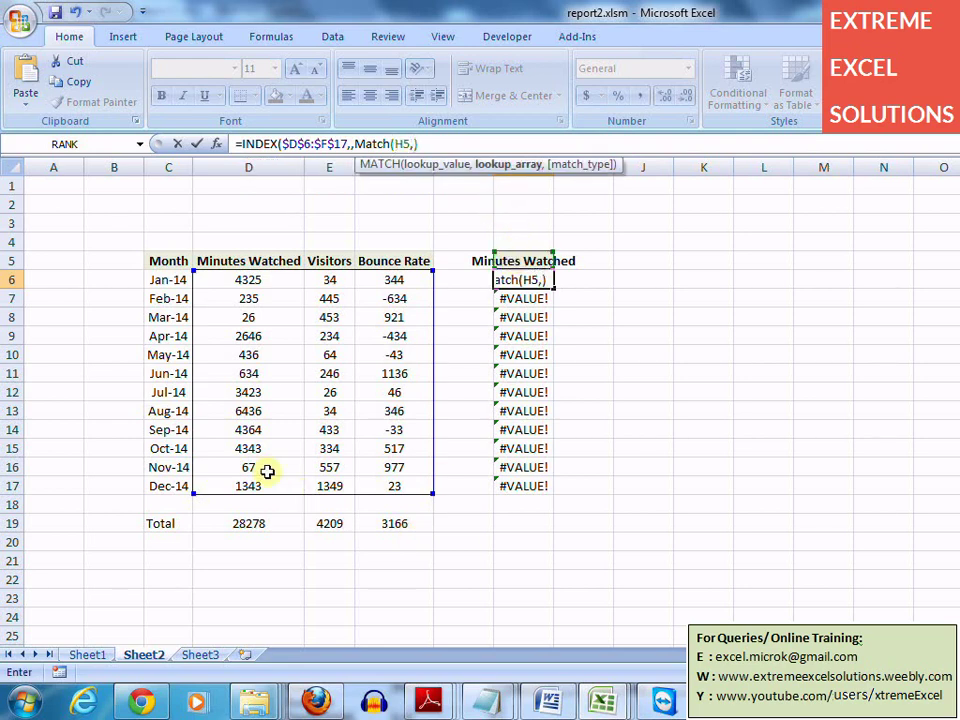
drag(279, 261, 375, 261)
text(,)
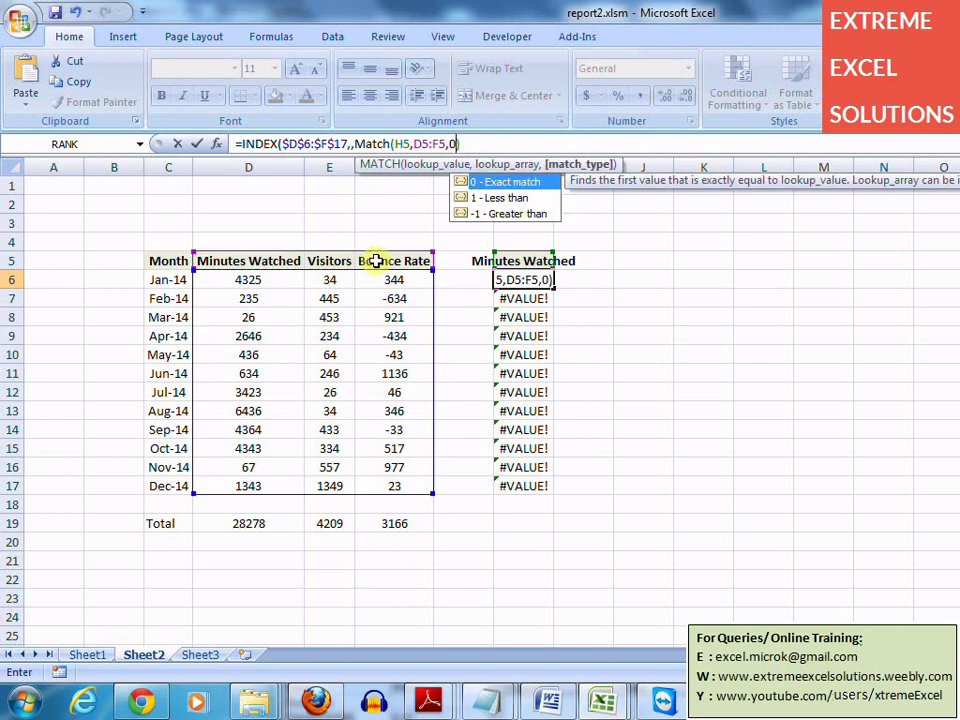
text(0)
key(Return)
Copy the H6 formula down through H6:H17 and check the result in H7
key(Up)
key(ctrl+c)
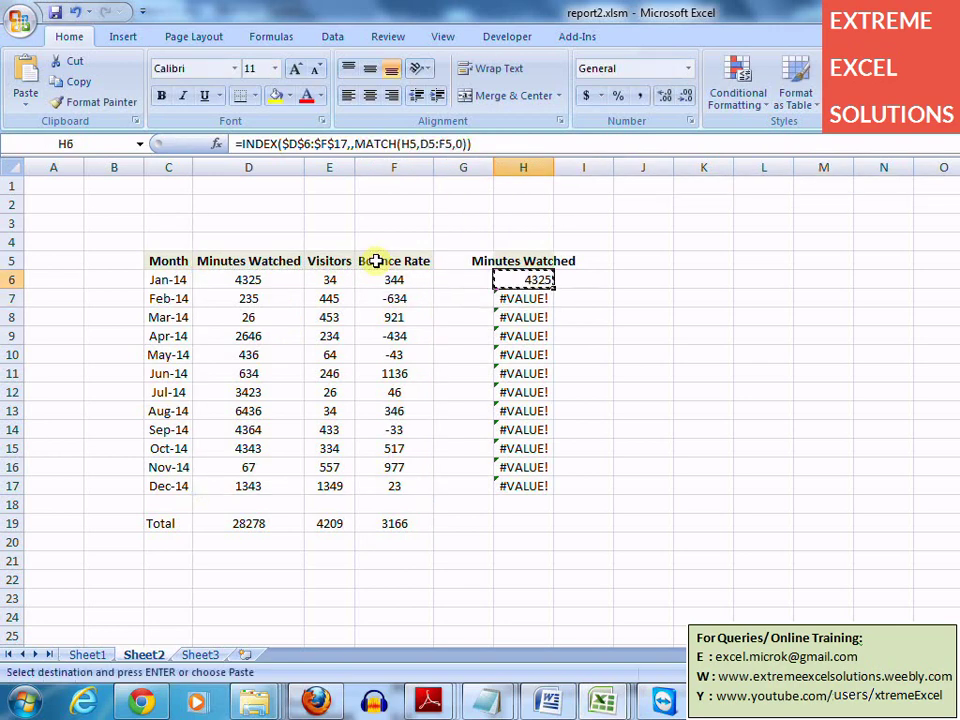
key(ctrl+shift+Down)
key(ctrl+v)
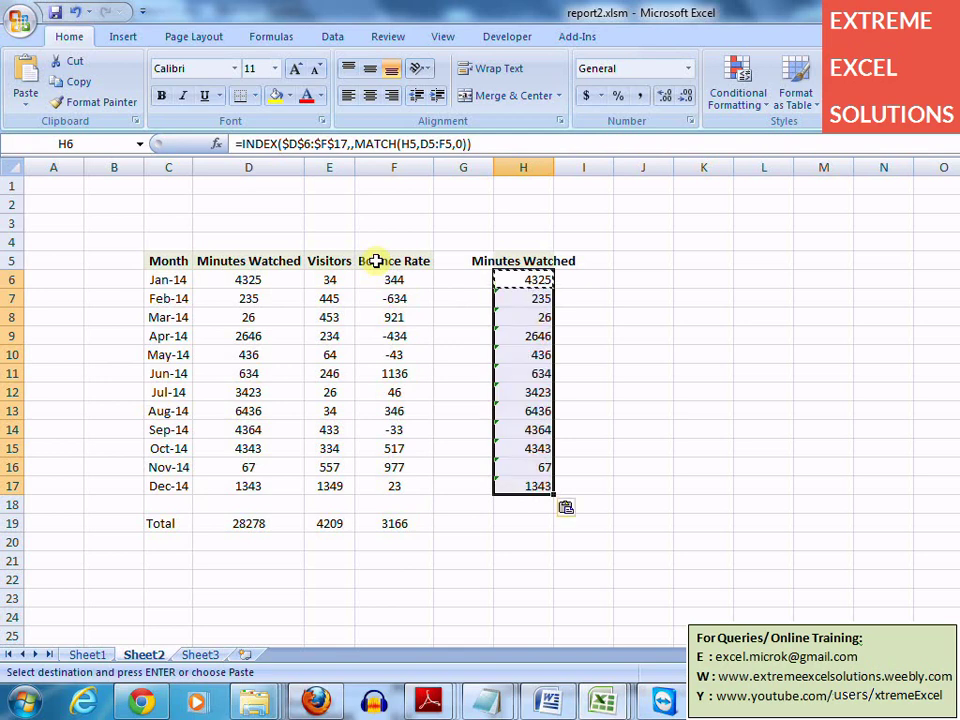
key(ctrl+shift+Up)
key(Down)
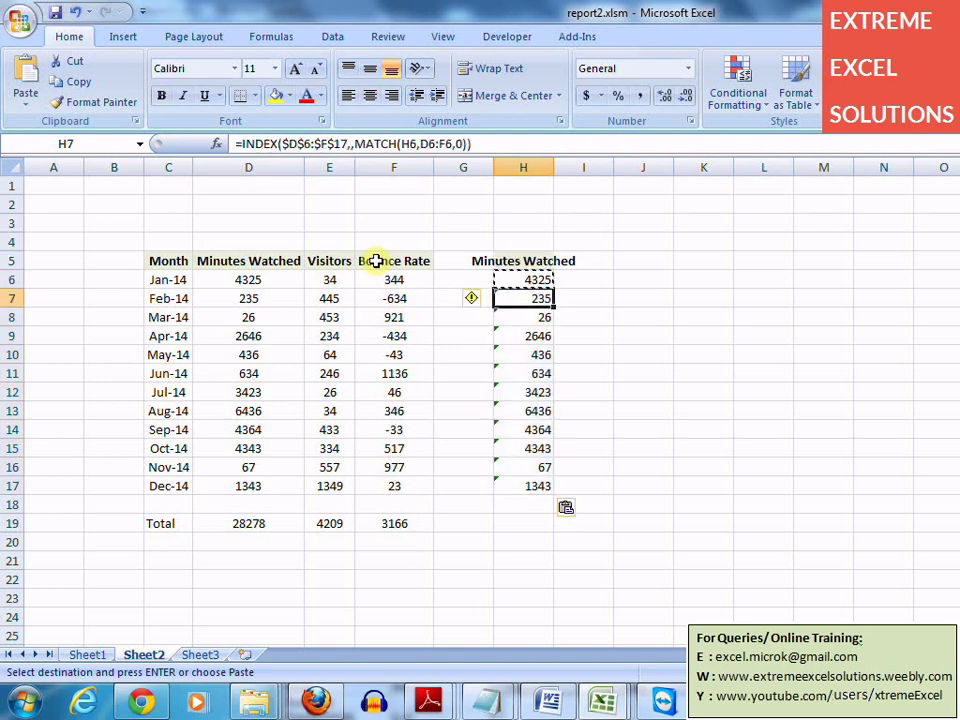
key(Up)
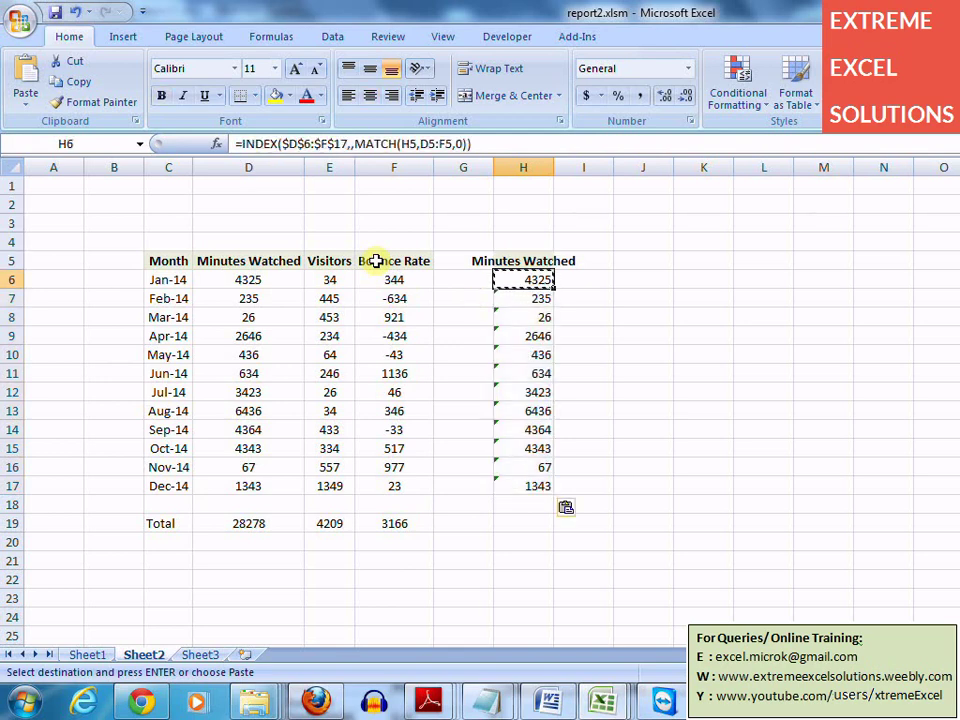
Make the H5, D5 and F5 references in H6's MATCH absolute with F4
click(400, 143)
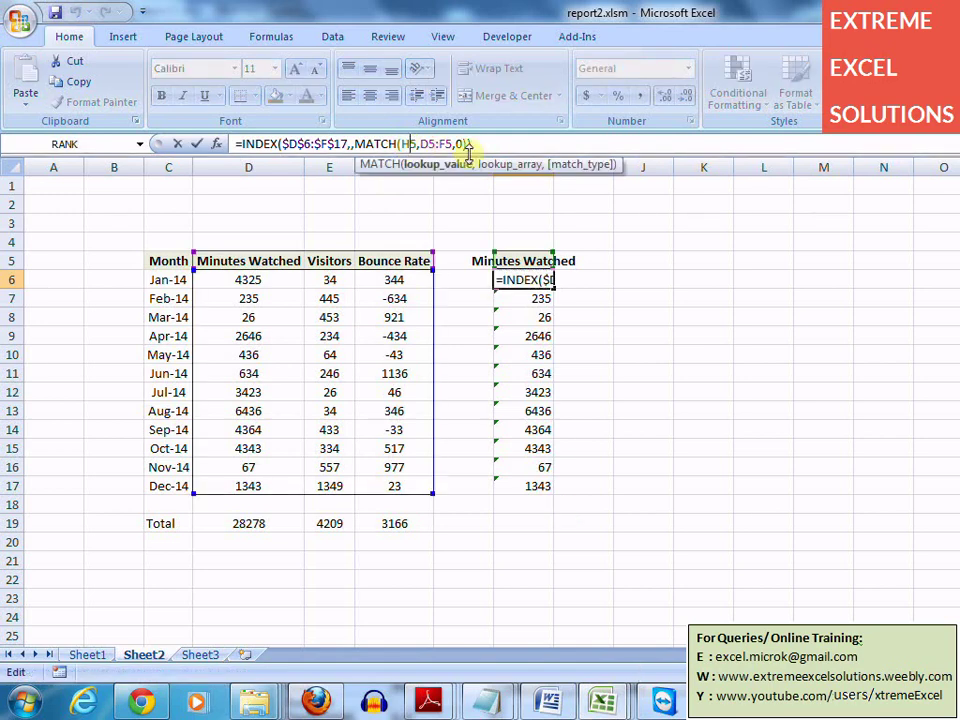
key(F4)
key(Right)
key(Right)
key(F4)
key(Right)
key(Right)
key(F4)
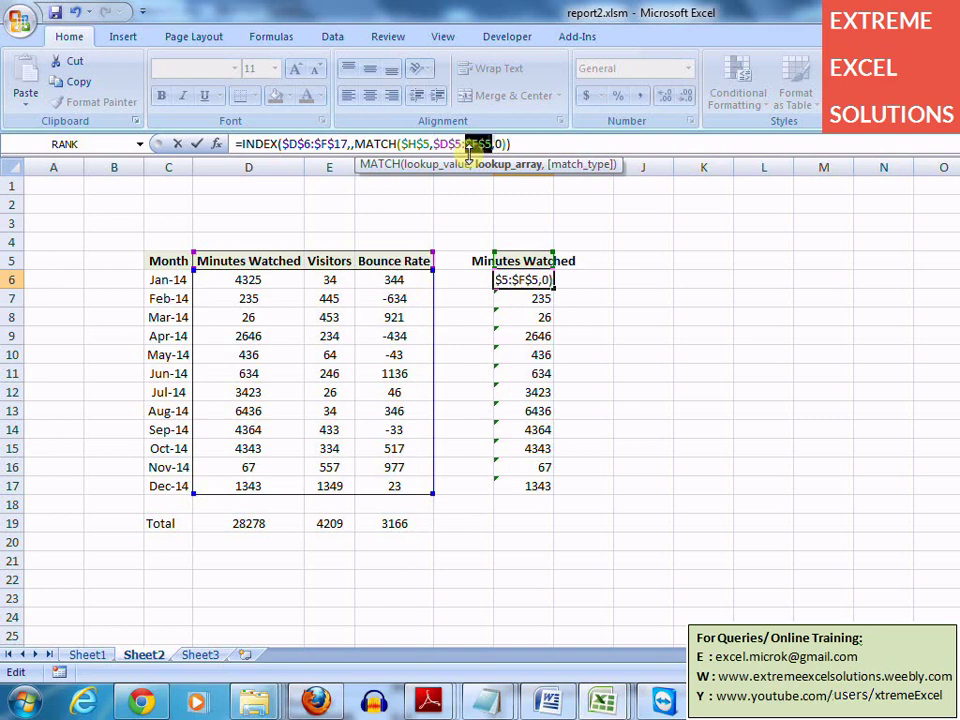
key(Return)
Paste the corrected absolute-reference formula from H6 into H6:H17
key(Up)
key(ctrl+c)
key(ctrl+shift+Down)
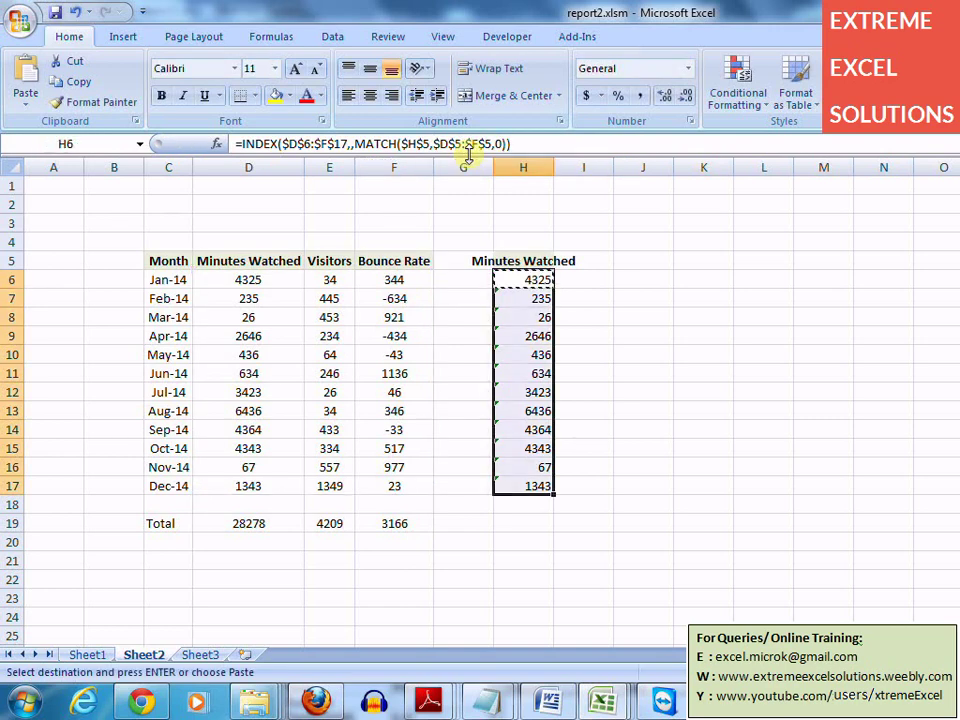
key(ctrl+v)
key(Down)
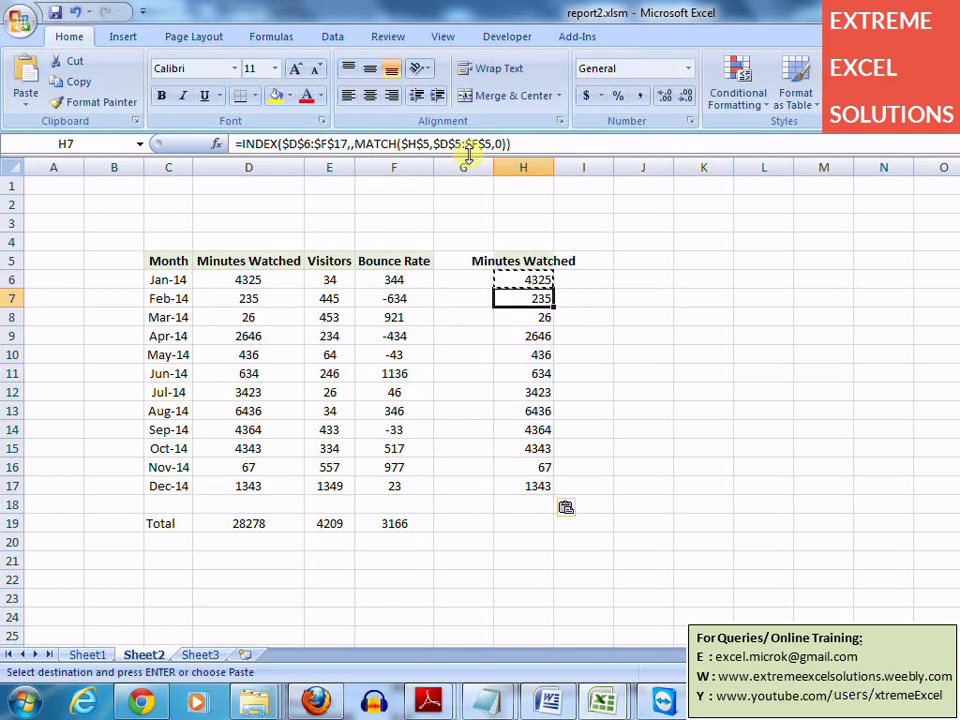
key(Up)
key(Up)
key(Up)
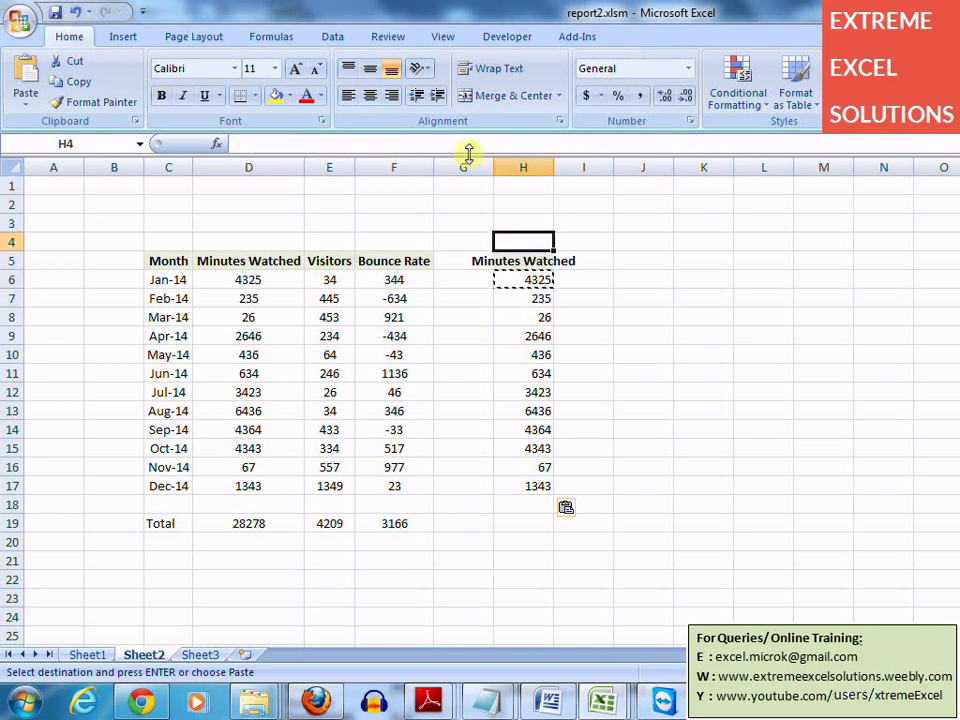
key(Down)
key(Down)
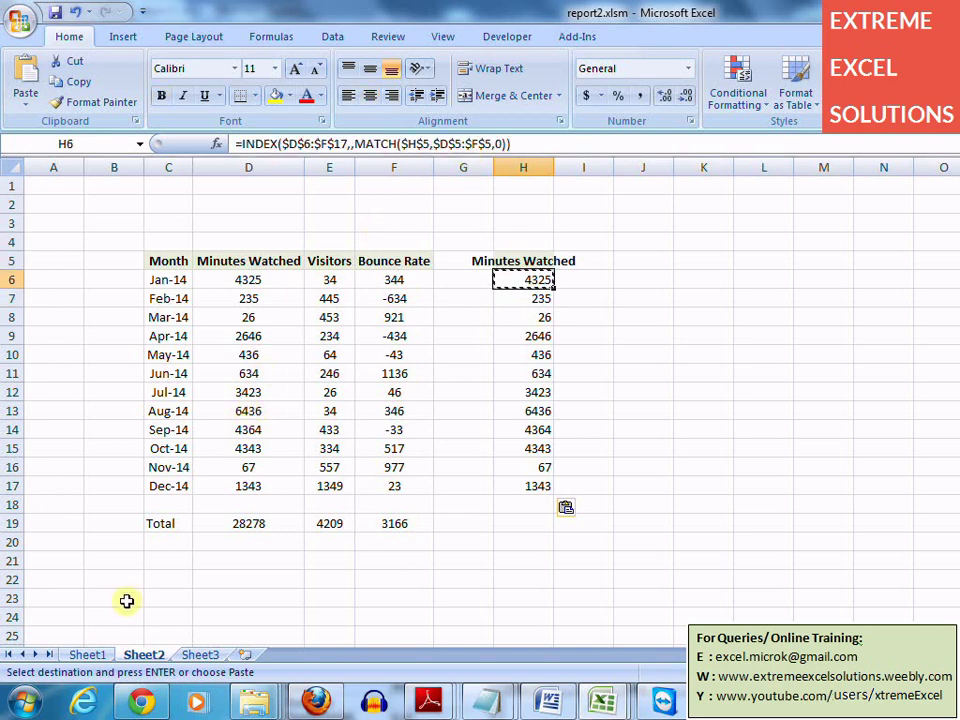
Pick Visitors with its arrow link on Sheet1 and check Sheet2's lookup column
click(87, 655)
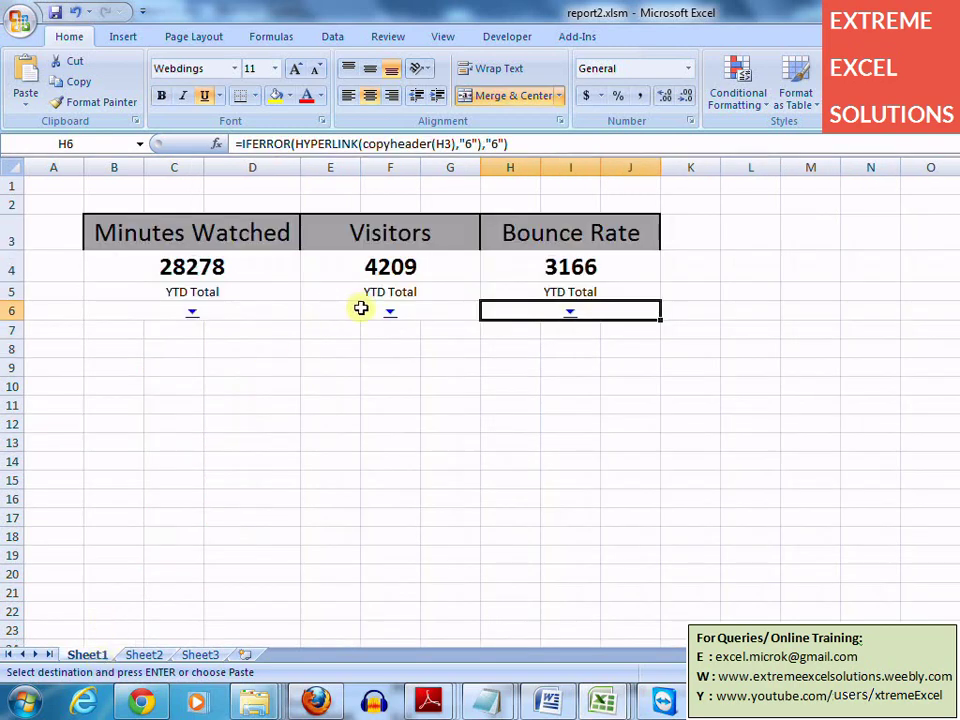
click(390, 317)
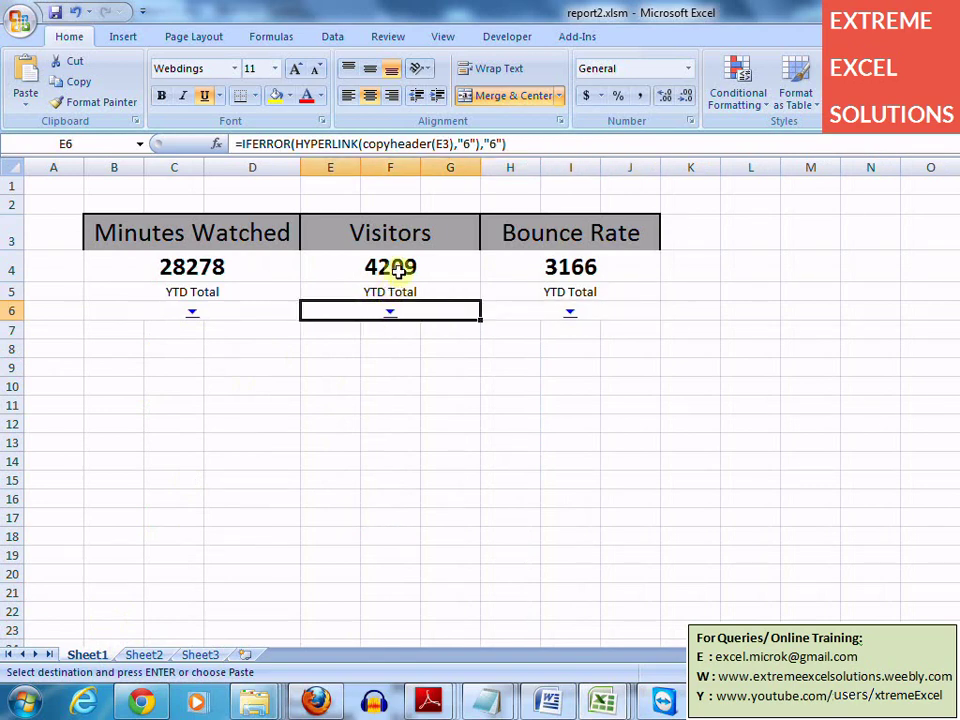
click(145, 655)
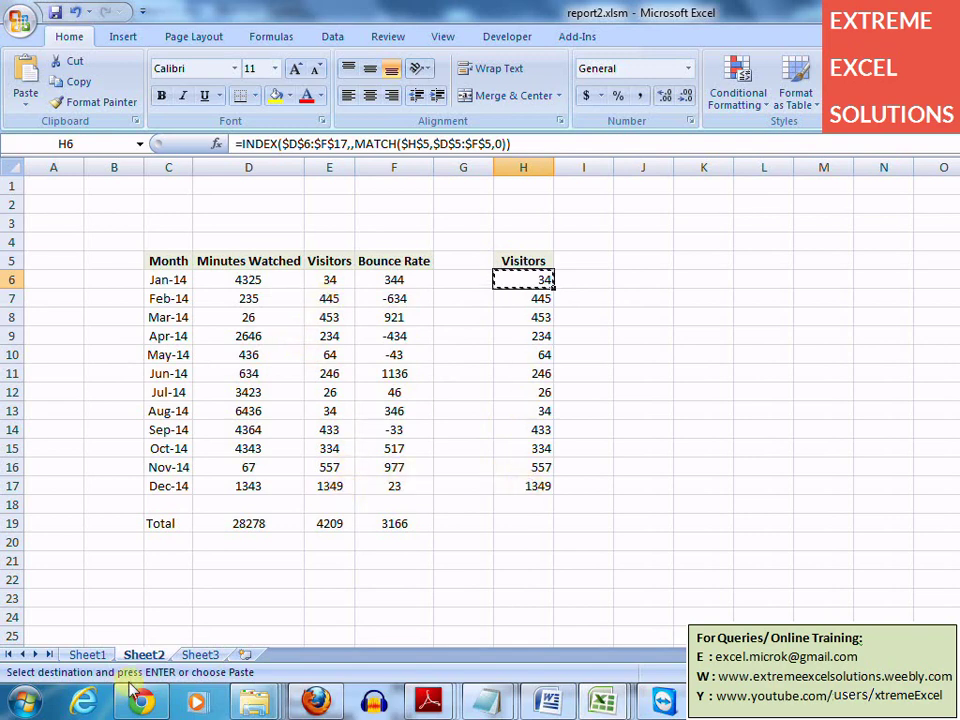
click(88, 655)
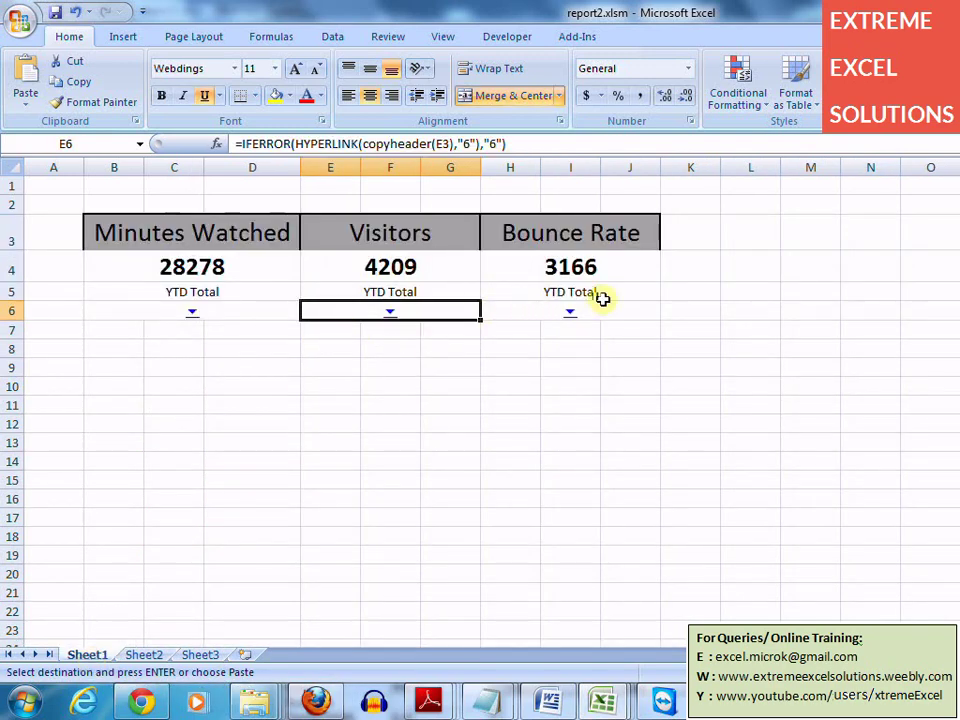
Pick Bounce Rate with its arrow link, verify Sheet2, then select the KPI blocks B4:J6
click(573, 313)
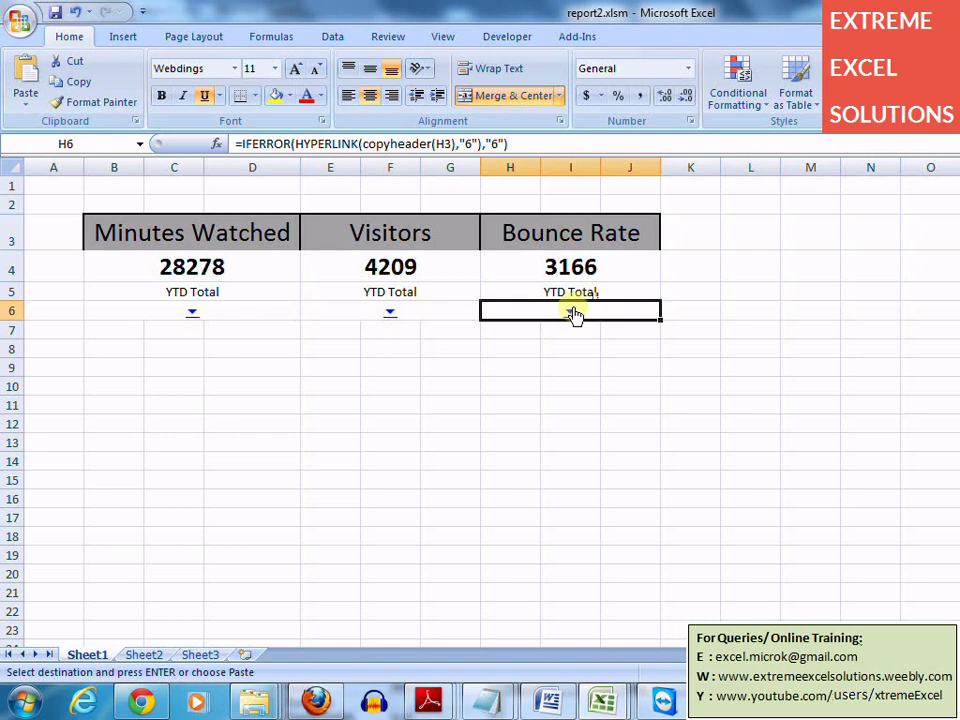
click(146, 655)
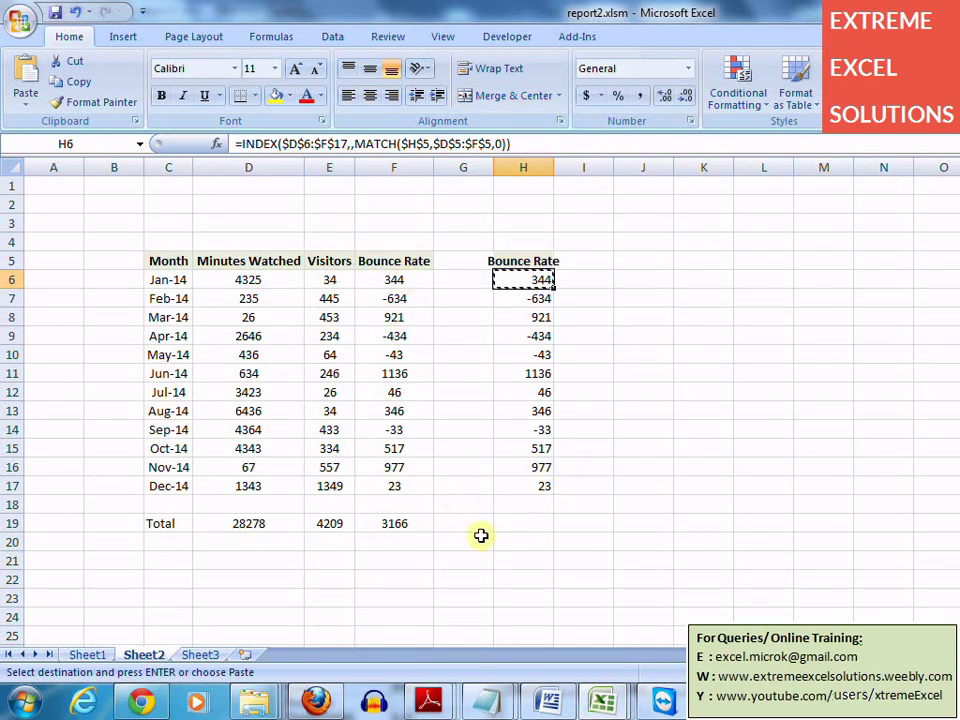
click(92, 656)
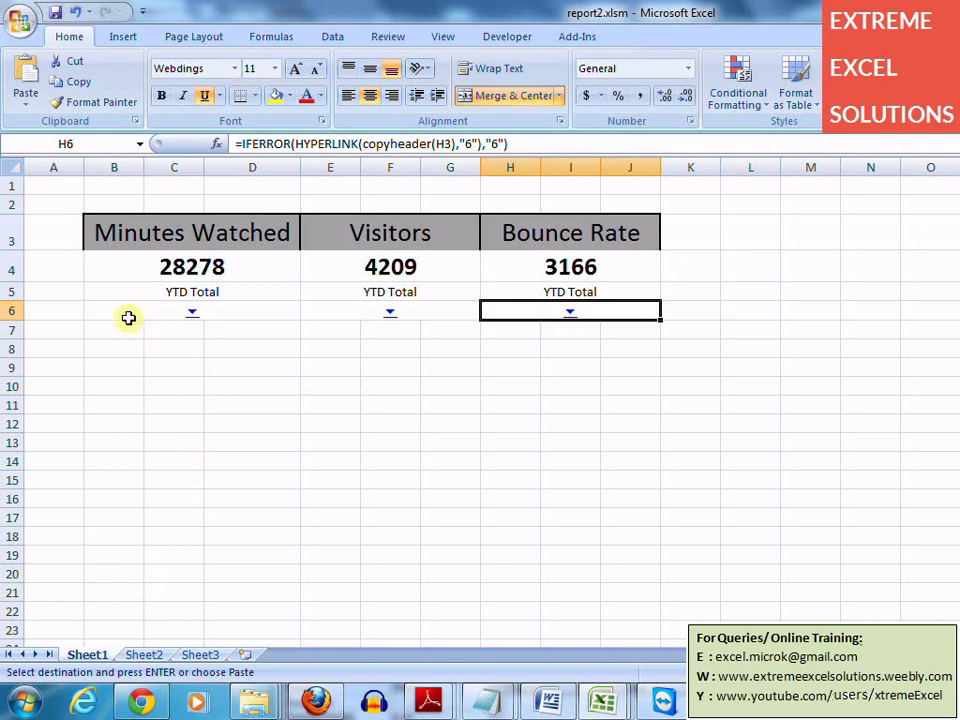
drag(102, 268, 580, 305)
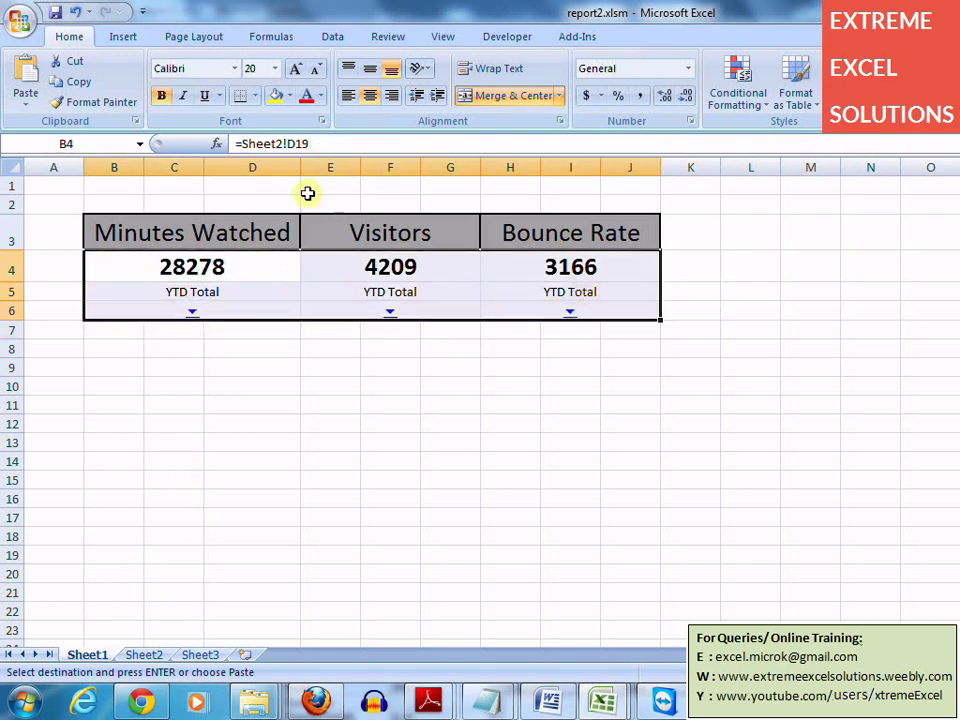
Put a Thick Box Border around the KPI blocks B4:J6
click(256, 96)
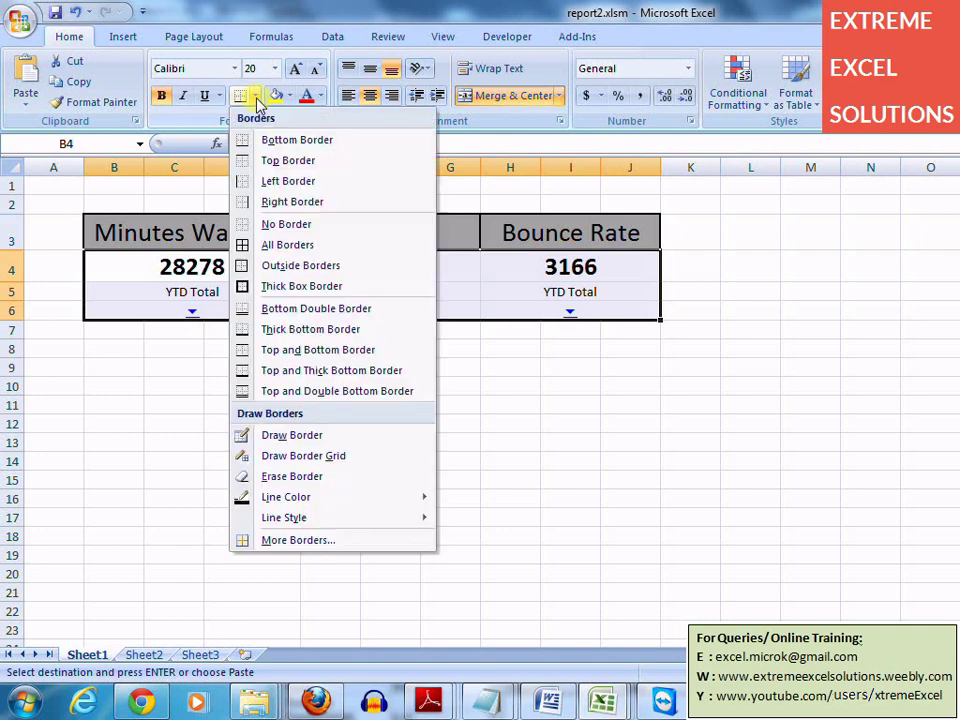
click(262, 287)
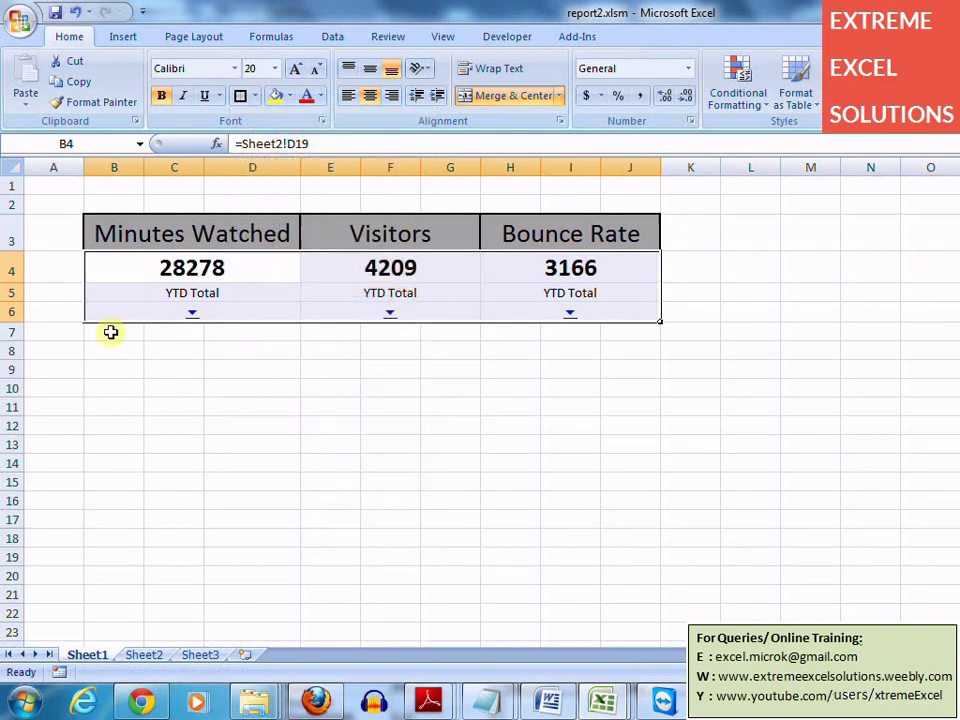
click(113, 334)
Fill the arrow row B6:J6 with dark grey (Black, Text 1, Lighter 35%)
click(100, 314)
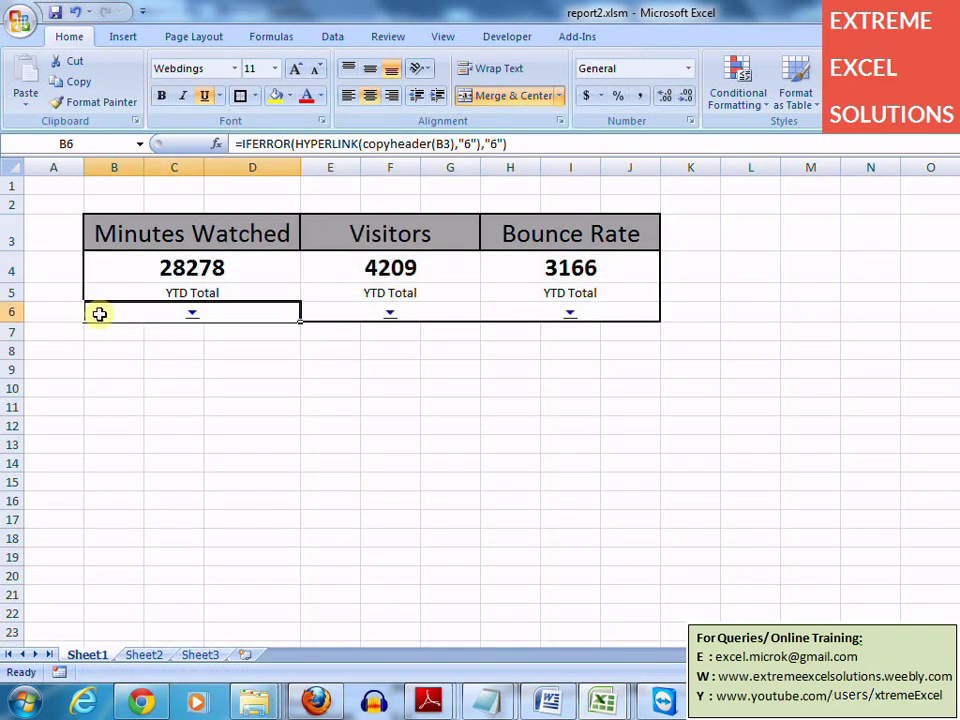
drag(100, 314, 620, 314)
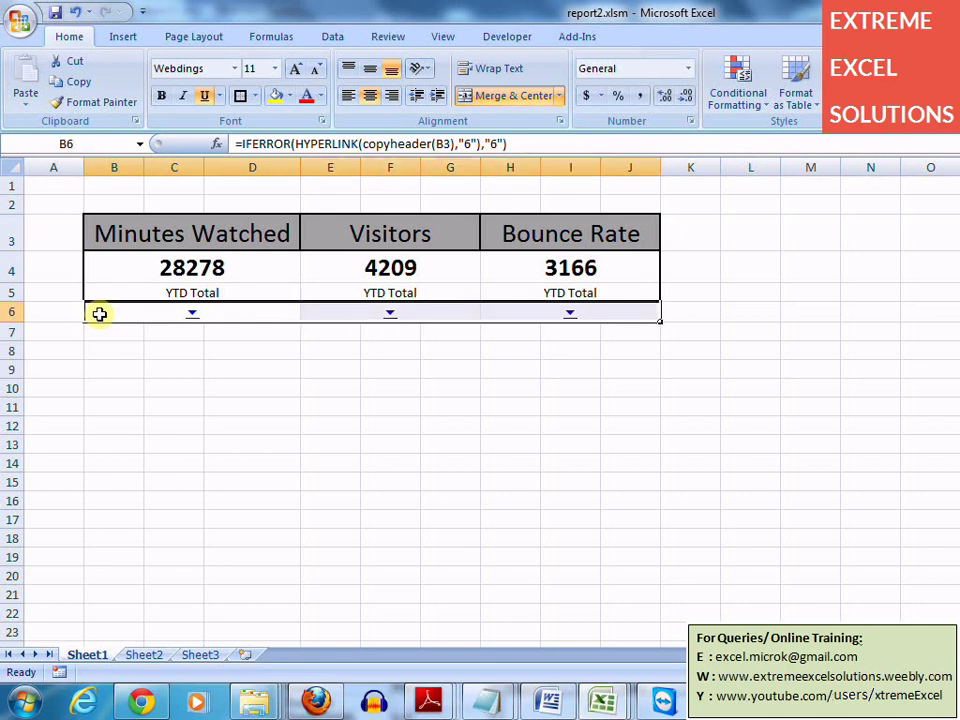
click(289, 95)
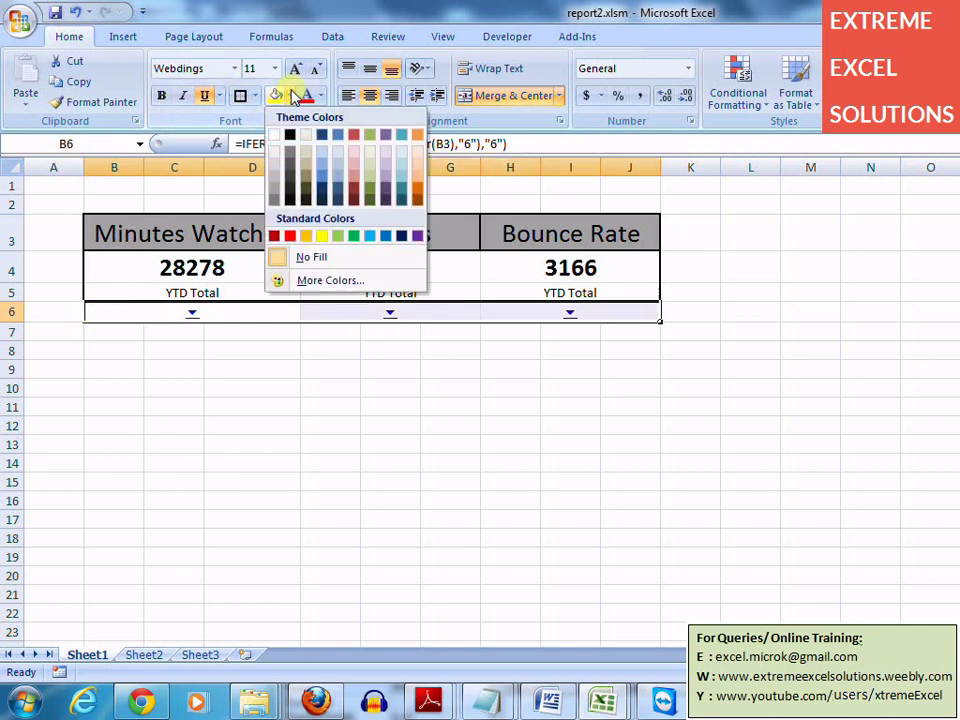
click(290, 160)
Apply the same dark grey fill to the values and YTD Total label rows 4–5
key(Up)
key(Up)
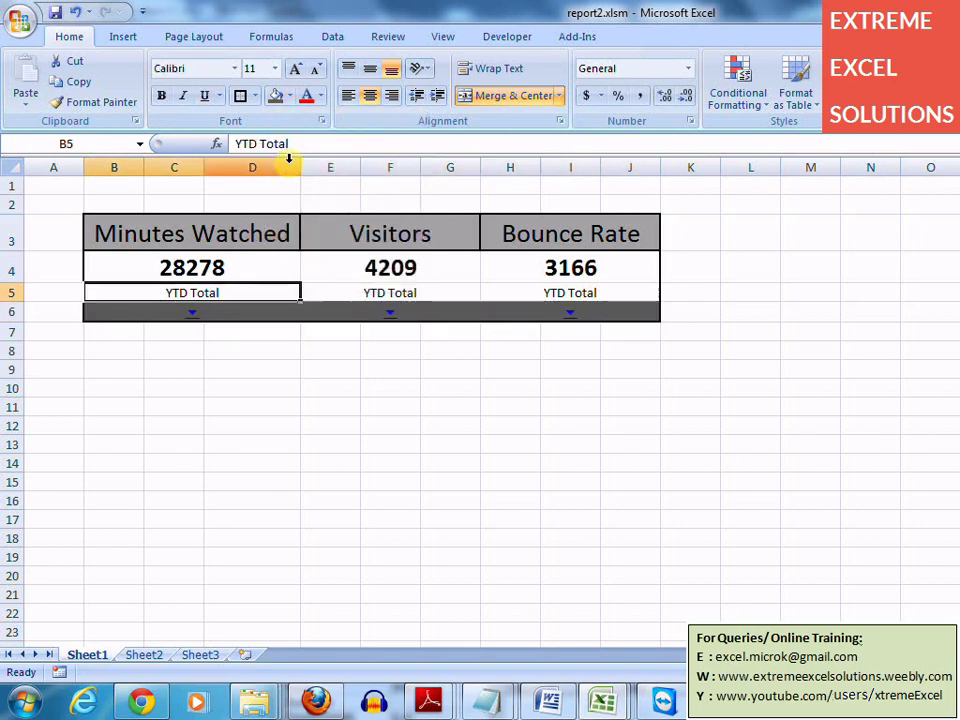
key(shift+Right)
key(shift+Right)
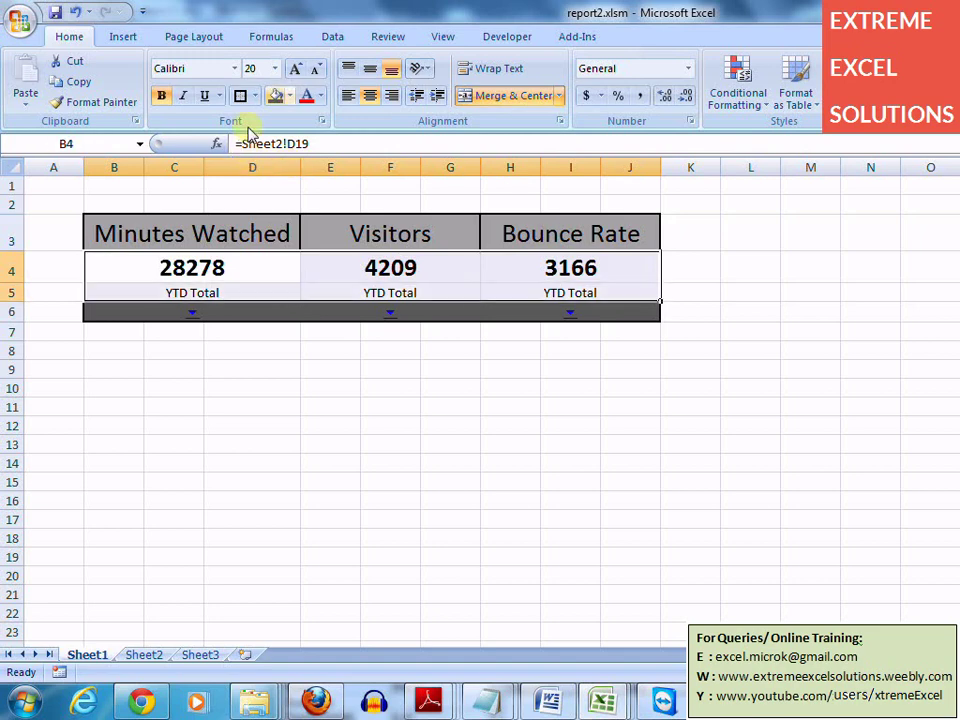
click(274, 96)
key(Down)
key(Down)
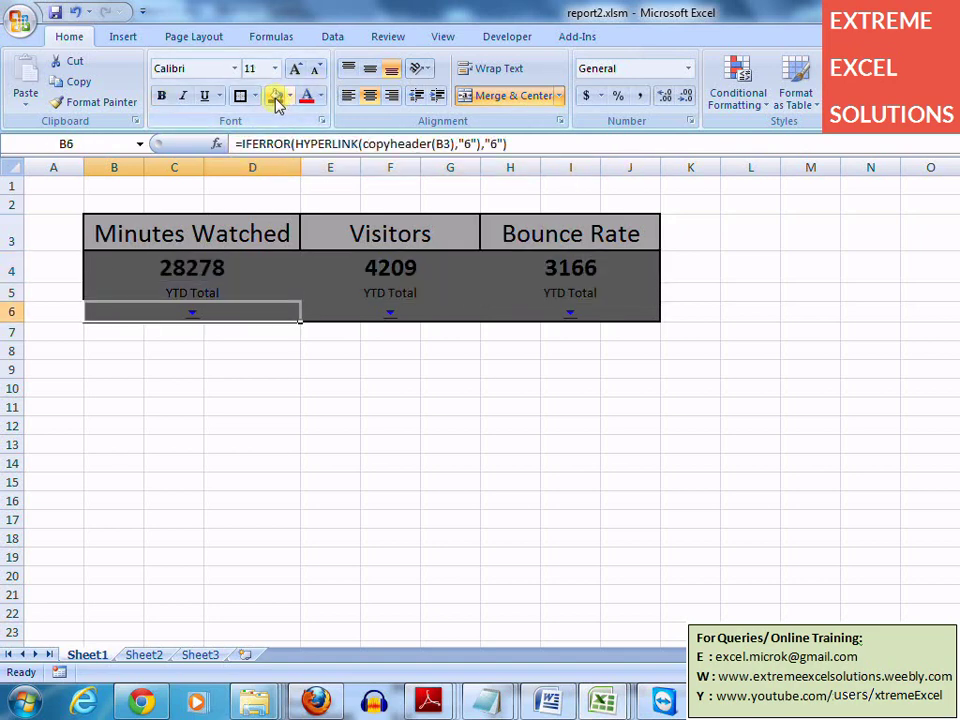
key(Right)
key(Left)
key(shift+Right)
key(shift+Right)
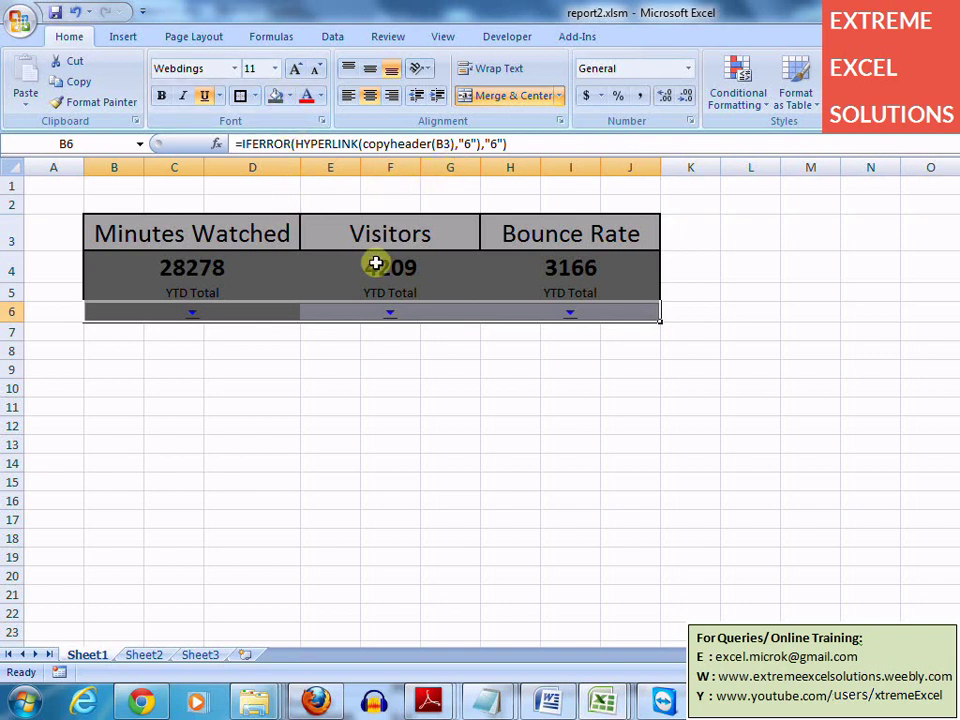
click(281, 308)
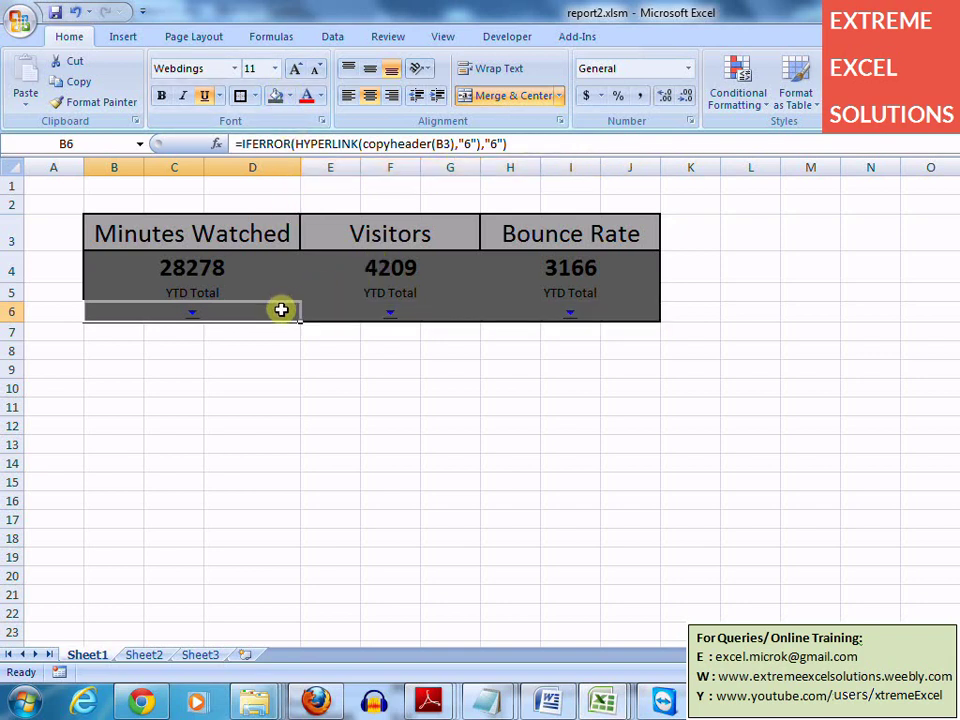
Delete the "6" friendly_name argument from B6's HYPERLINK formula
click(471, 143)
key(BackSpace)
key(Return)
key(Up)
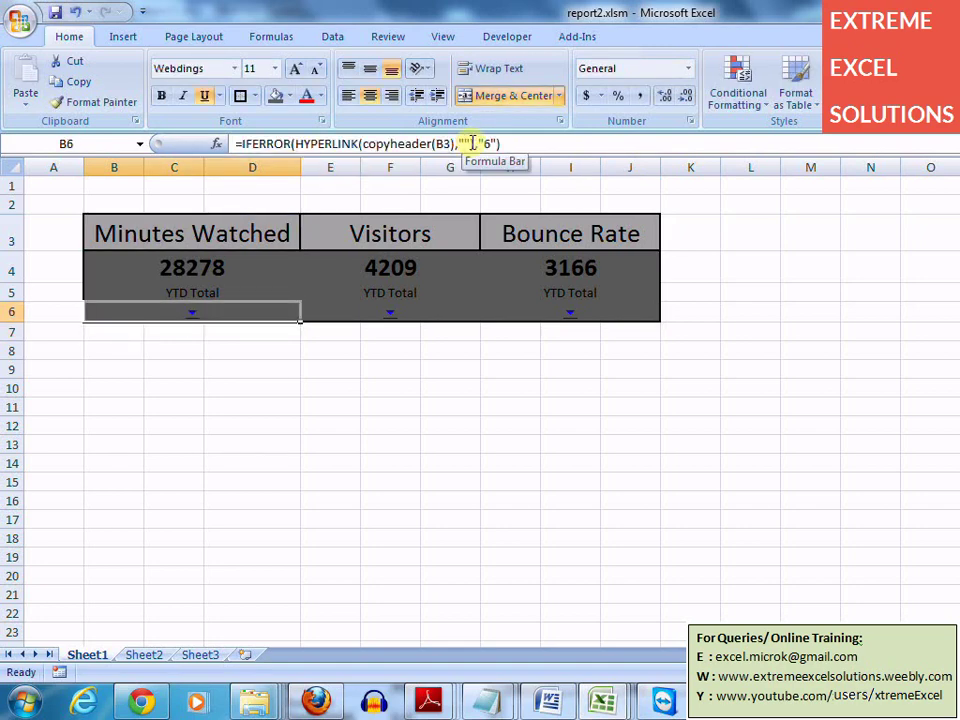
click(466, 143)
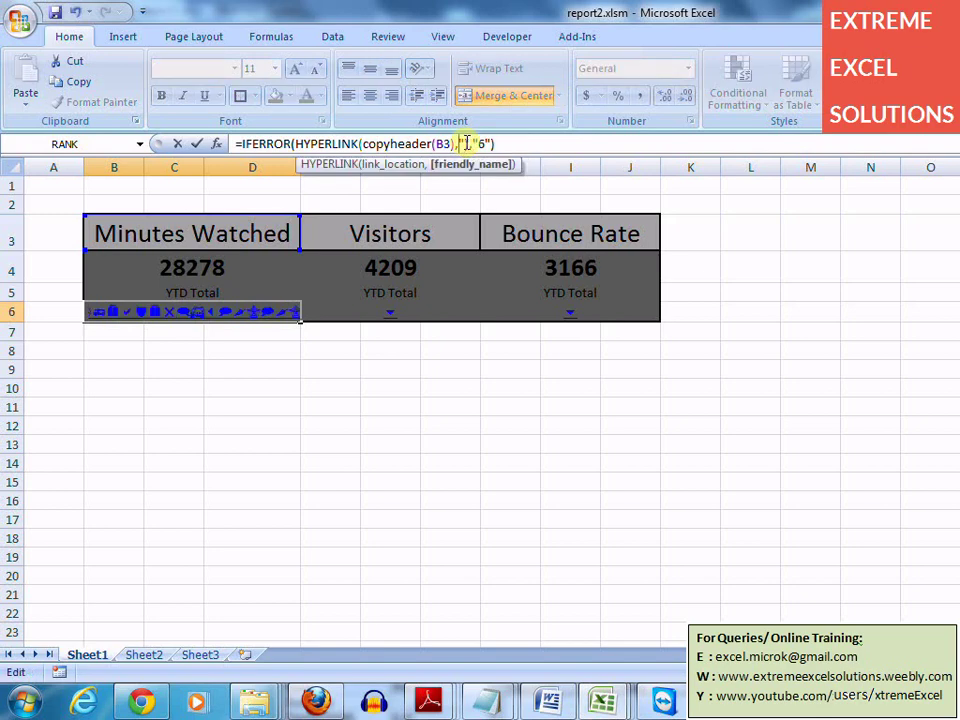
key(Return)
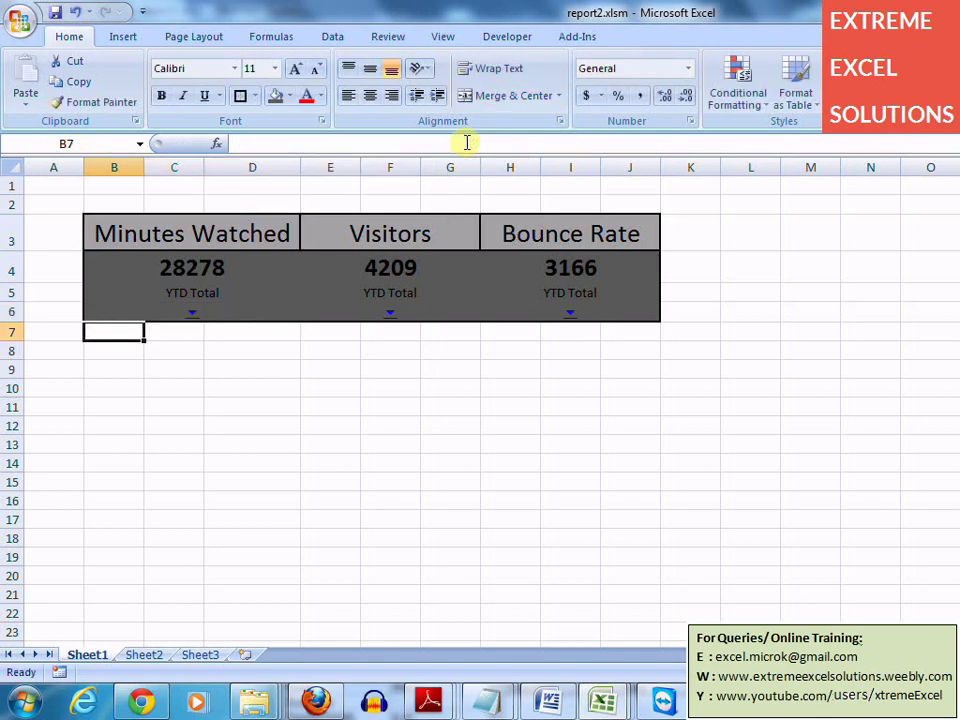
key(Up)
Try pasting the edited B6 arrow into E6 and H6, then undo the paste
key(ctrl+c)
key(shift+Right)
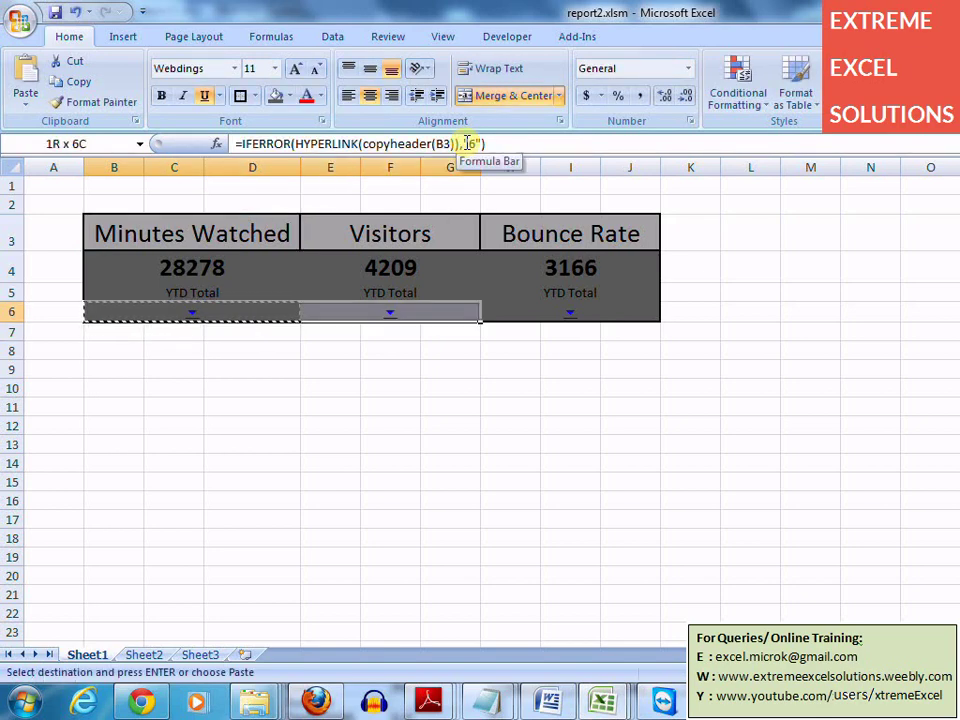
key(shift+Right)
key(ctrl+v)
key(Down)
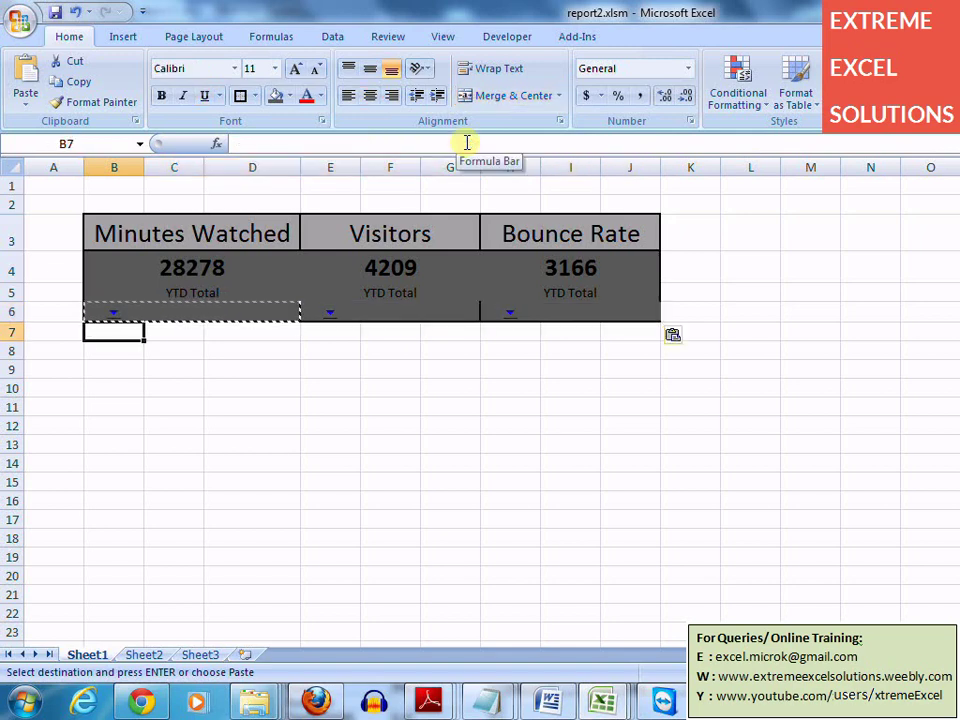
key(Up)
key(ctrl+z)
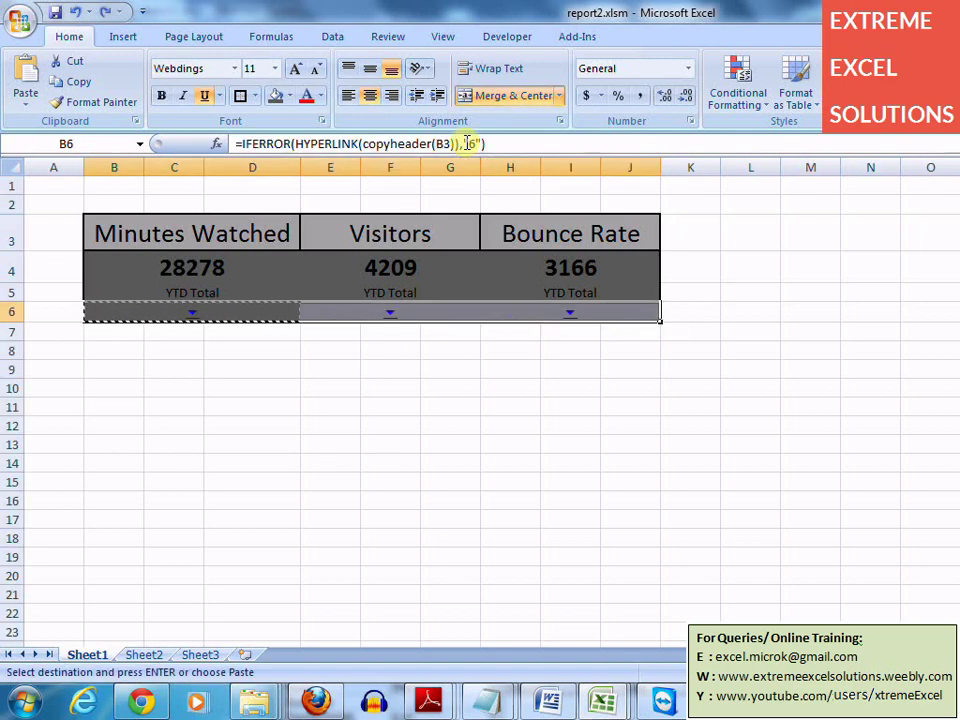
key(Down)
key(Up)
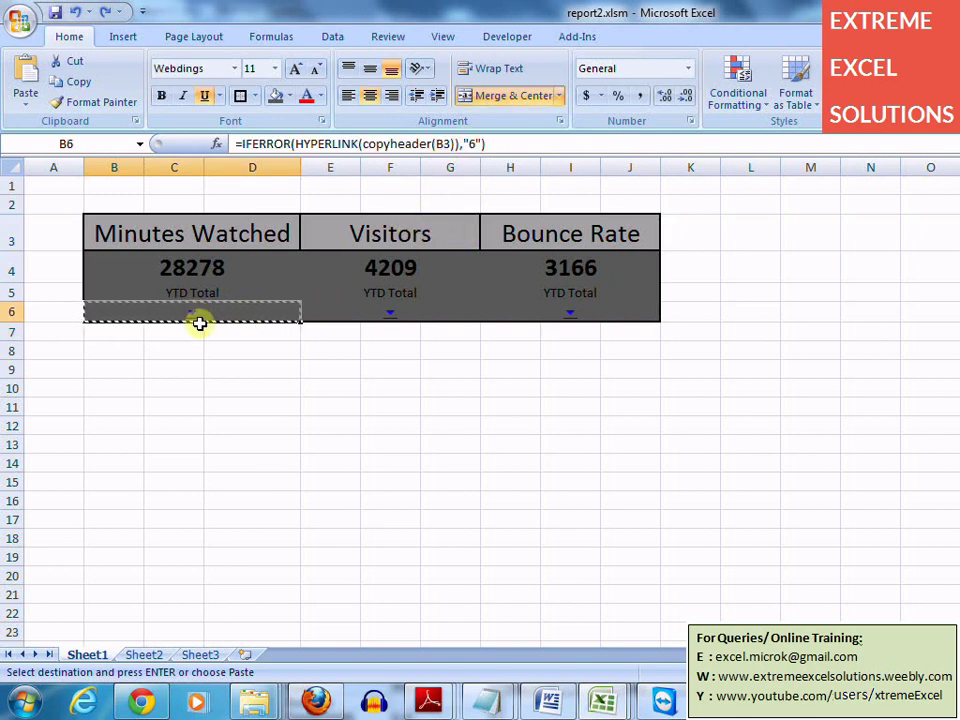
Select the Visitors arrow E6 and look over Sheet2's data before returning to Sheet1
click(392, 317)
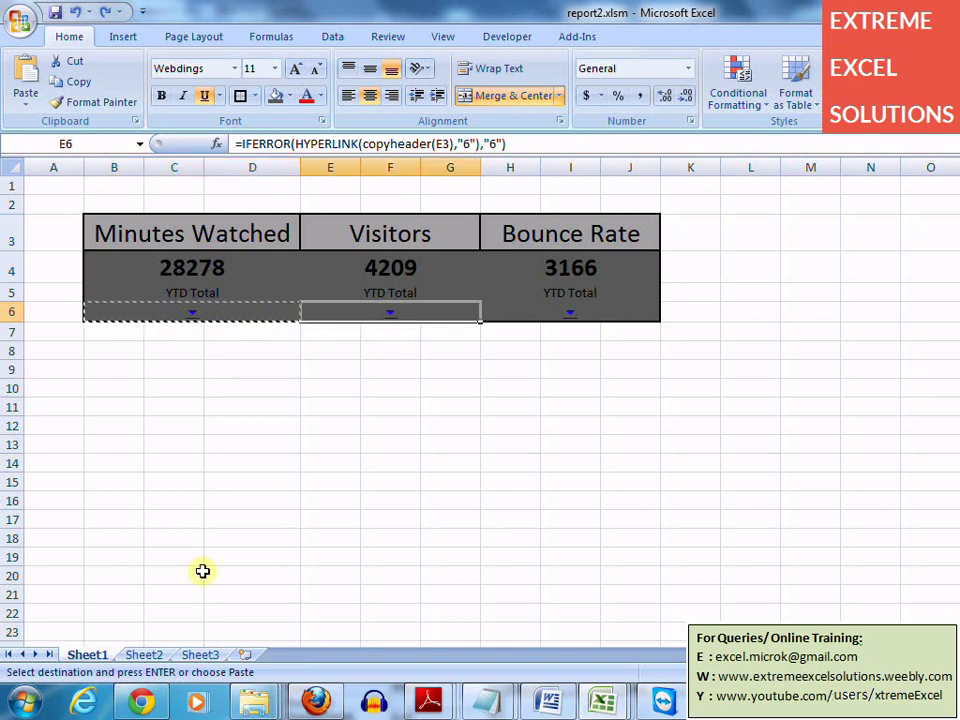
click(145, 655)
click(88, 655)
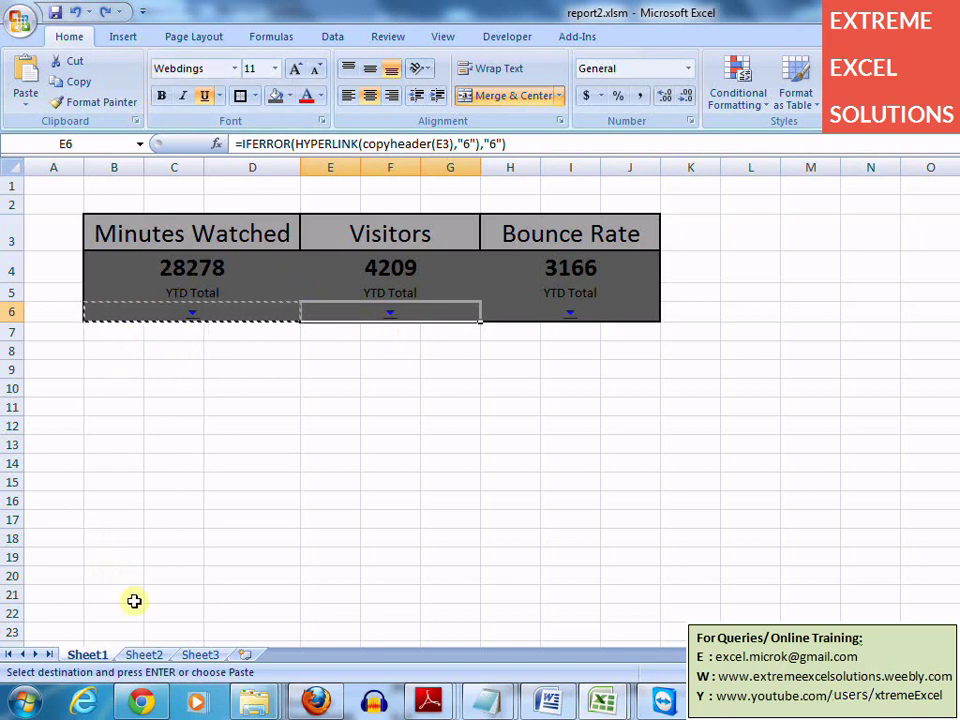
Chart Sheet2's Visitors column H5:H17 as a Clustered Column, cut it, and go to Sheet1
click(140, 655)
drag(548, 256, 545, 487)
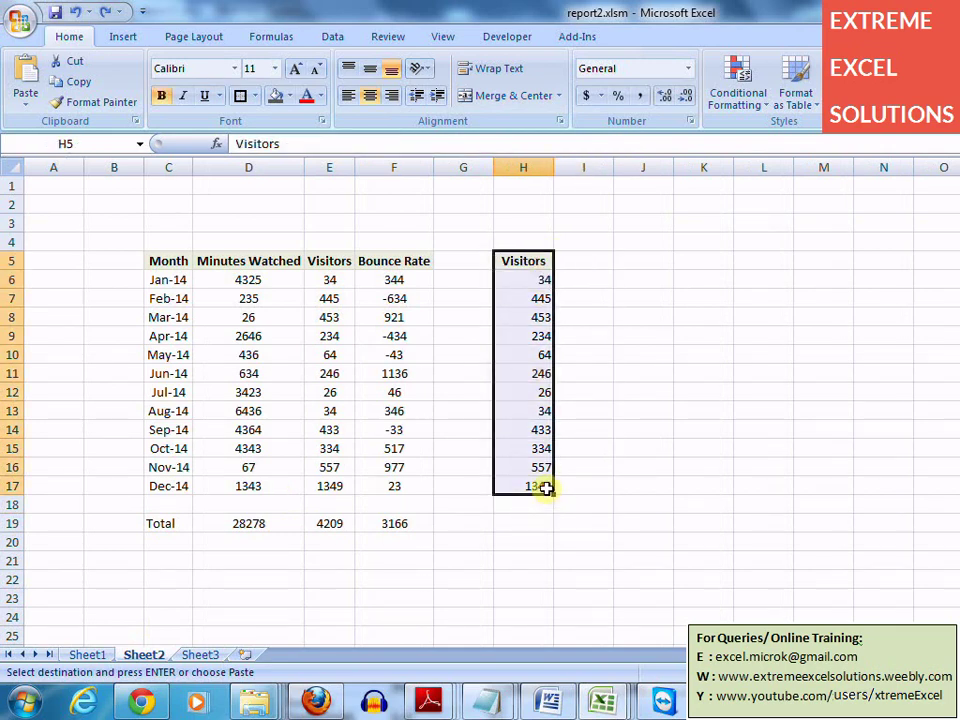
click(578, 263)
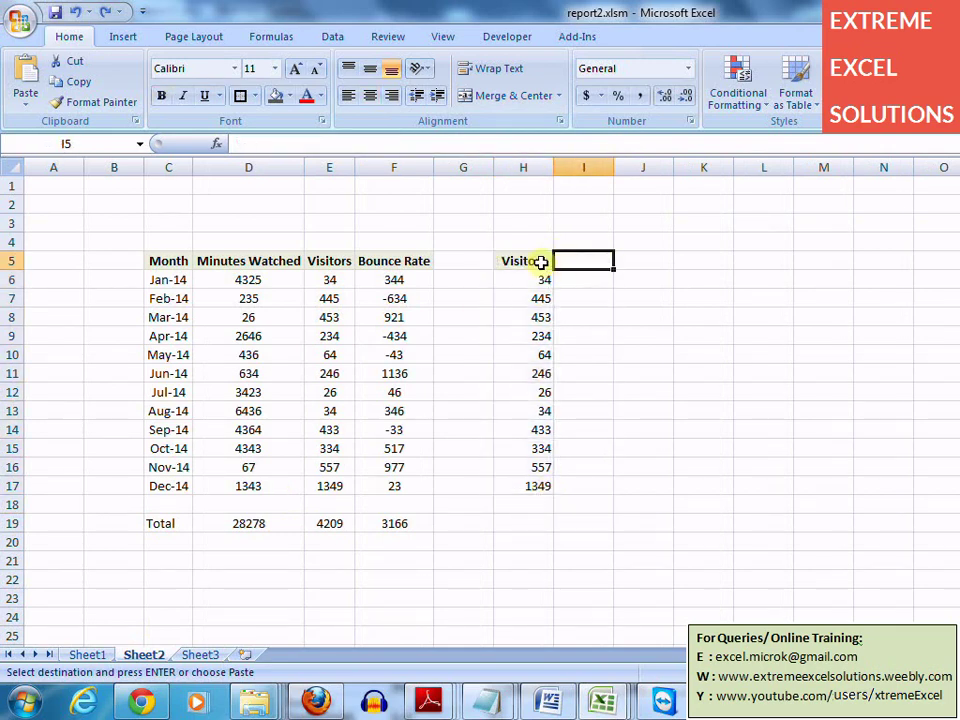
drag(527, 265, 529, 486)
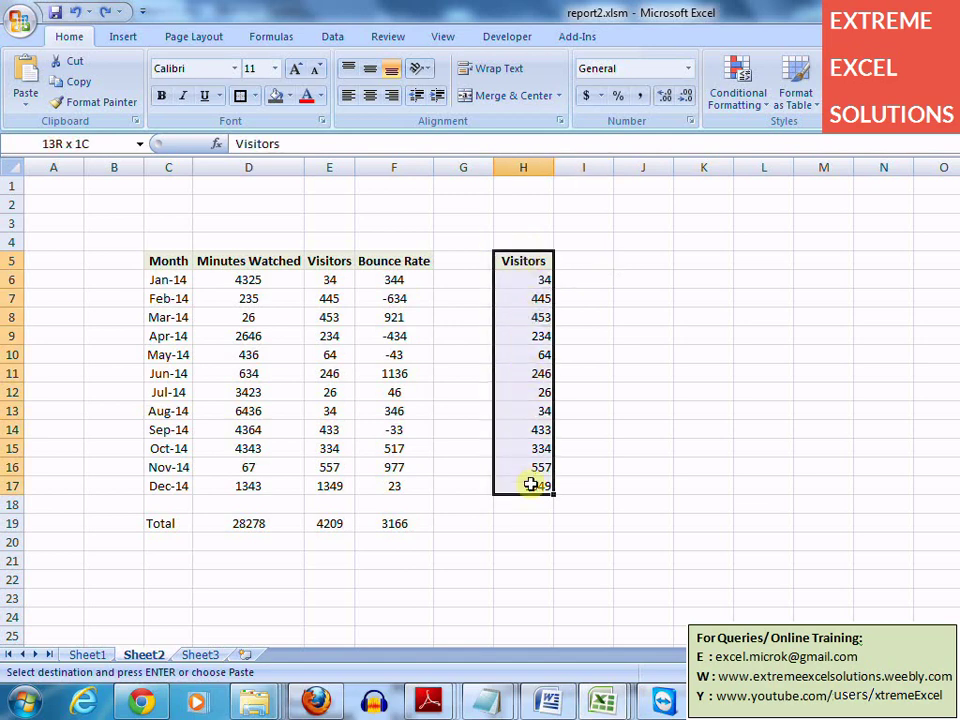
click(124, 37)
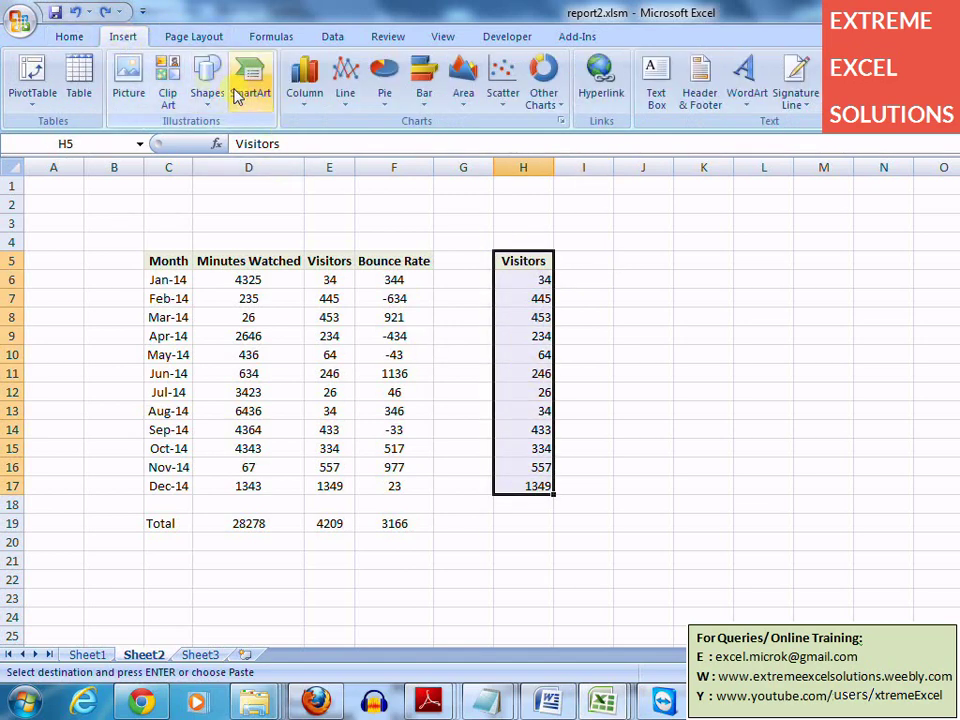
click(305, 92)
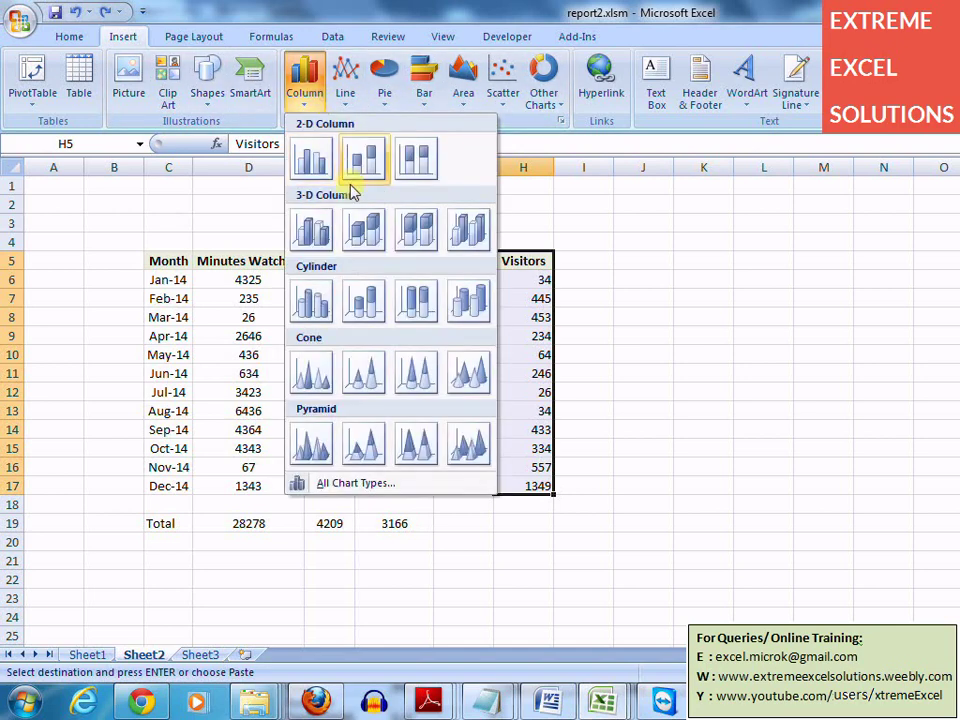
click(312, 160)
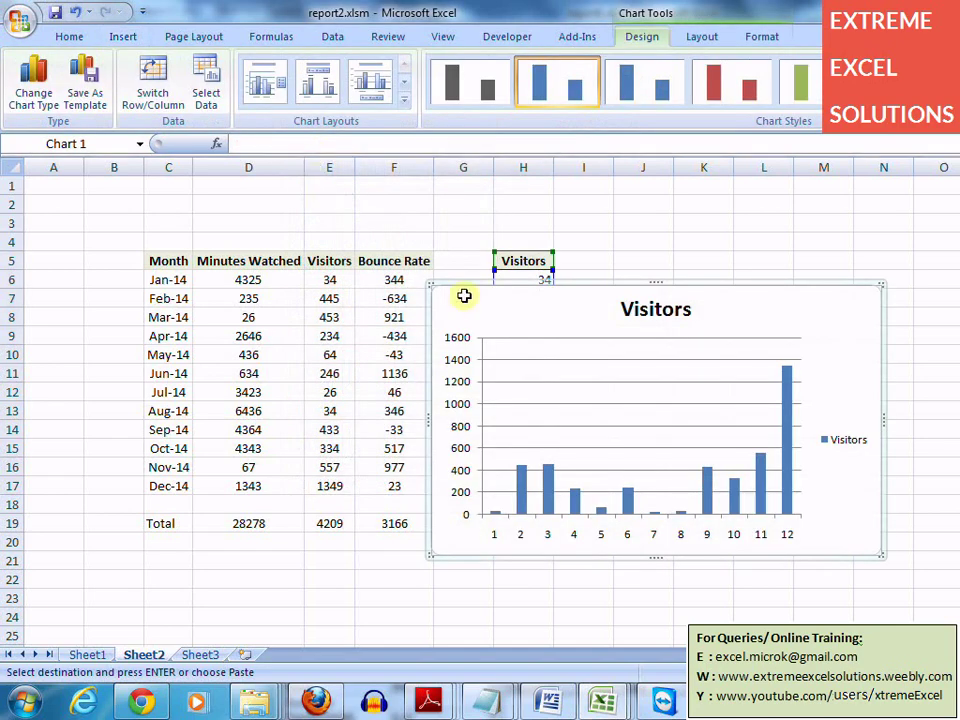
key(Delete)
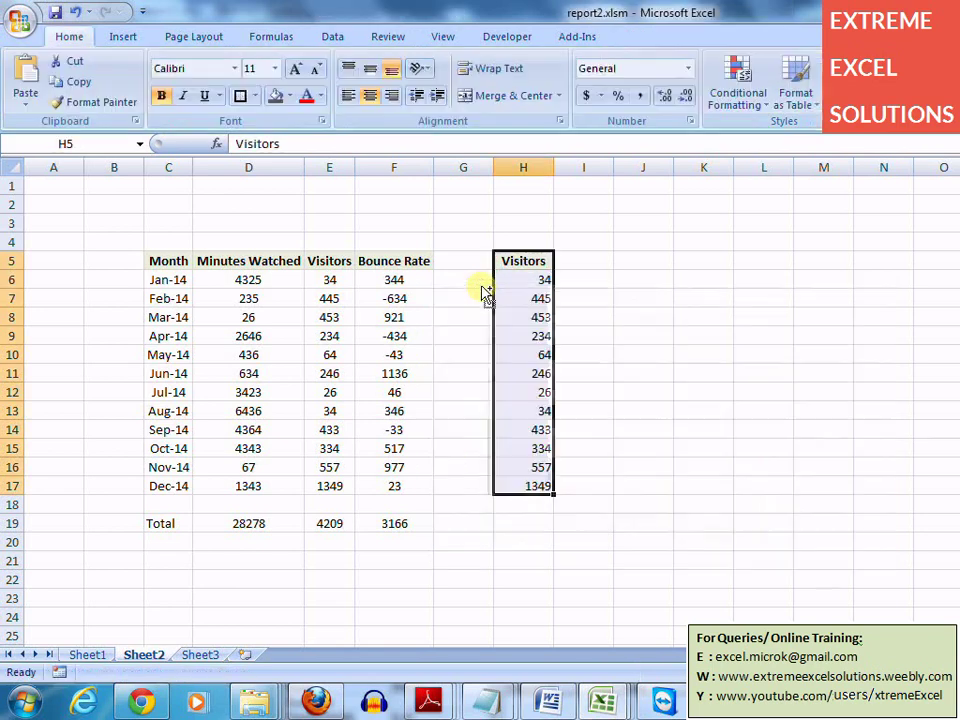
click(88, 656)
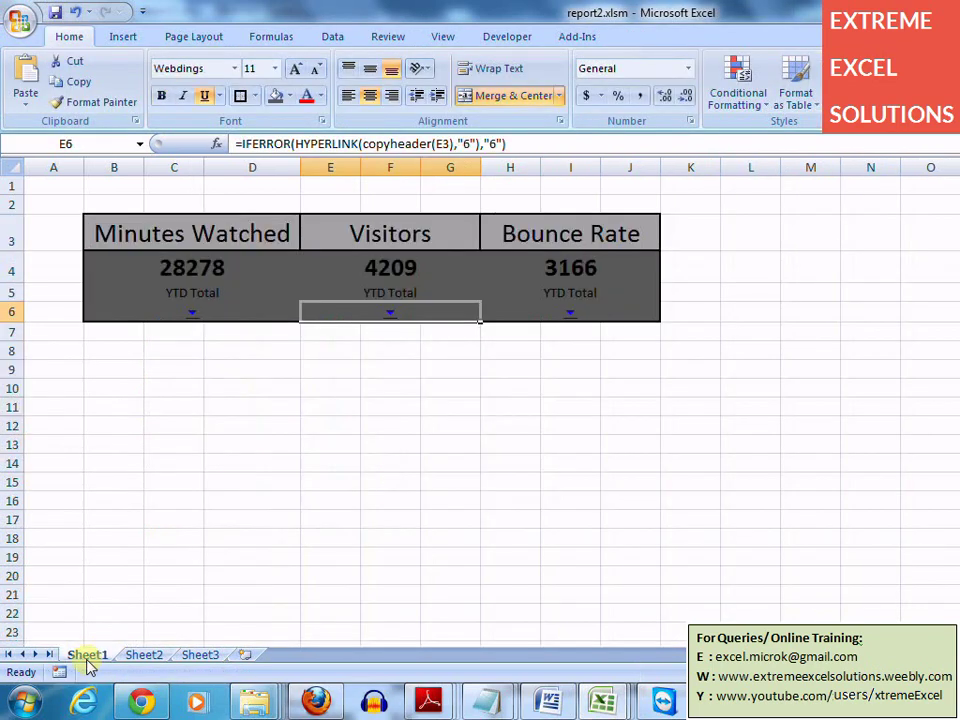
Paste the Visitors chart just below the KPI tiles, widen it to column J, and delete its legend
key(ctrl+v)
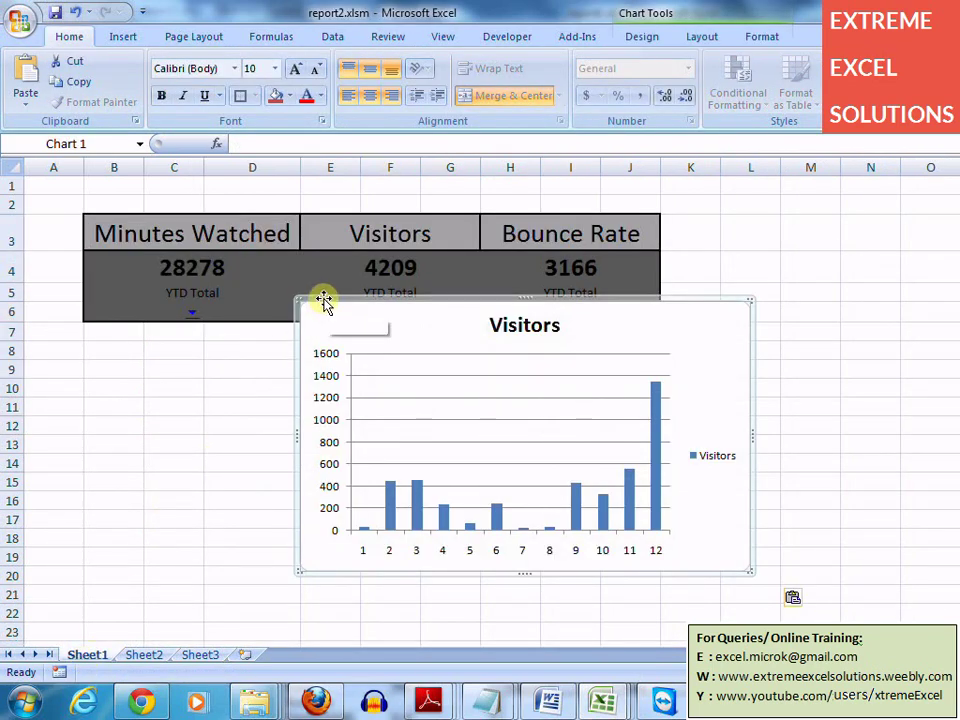
drag(324, 300, 107, 320)
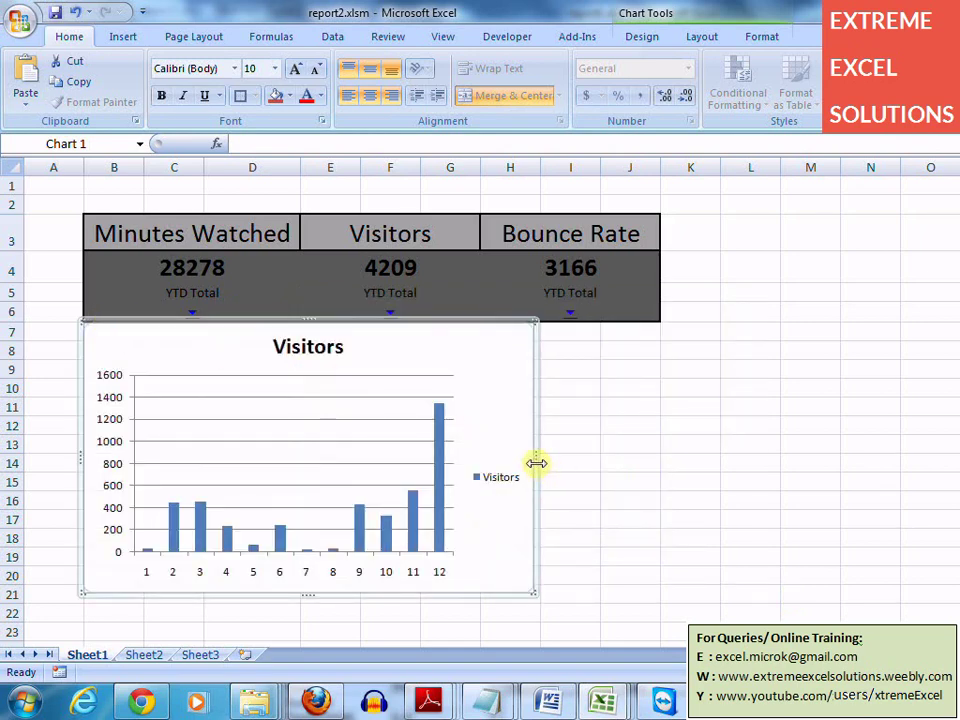
drag(537, 463, 658, 457)
click(632, 483)
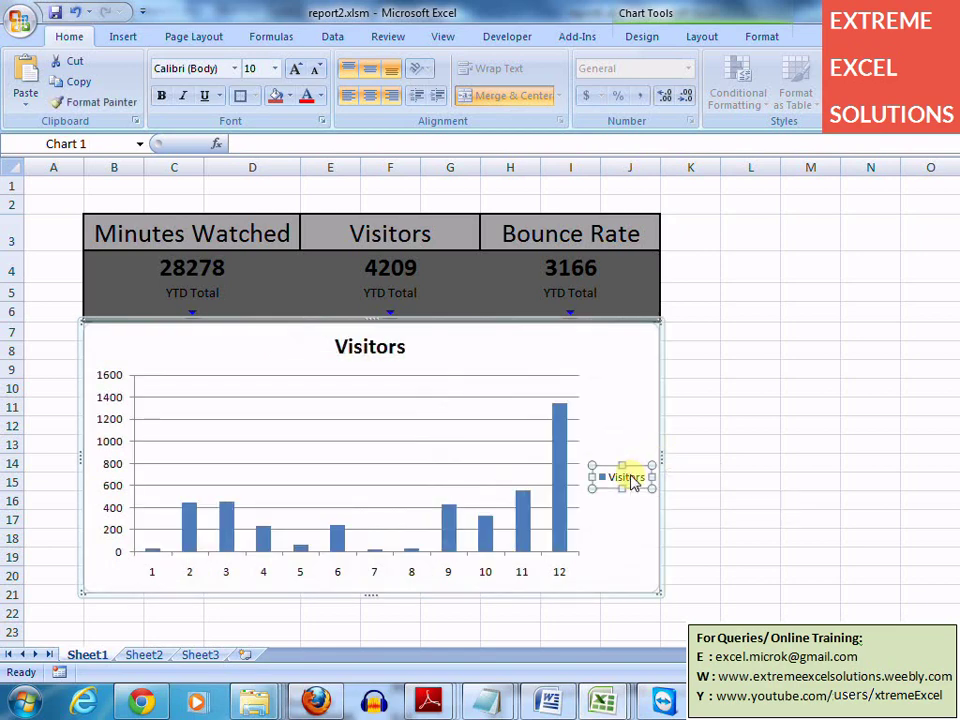
key(Delete)
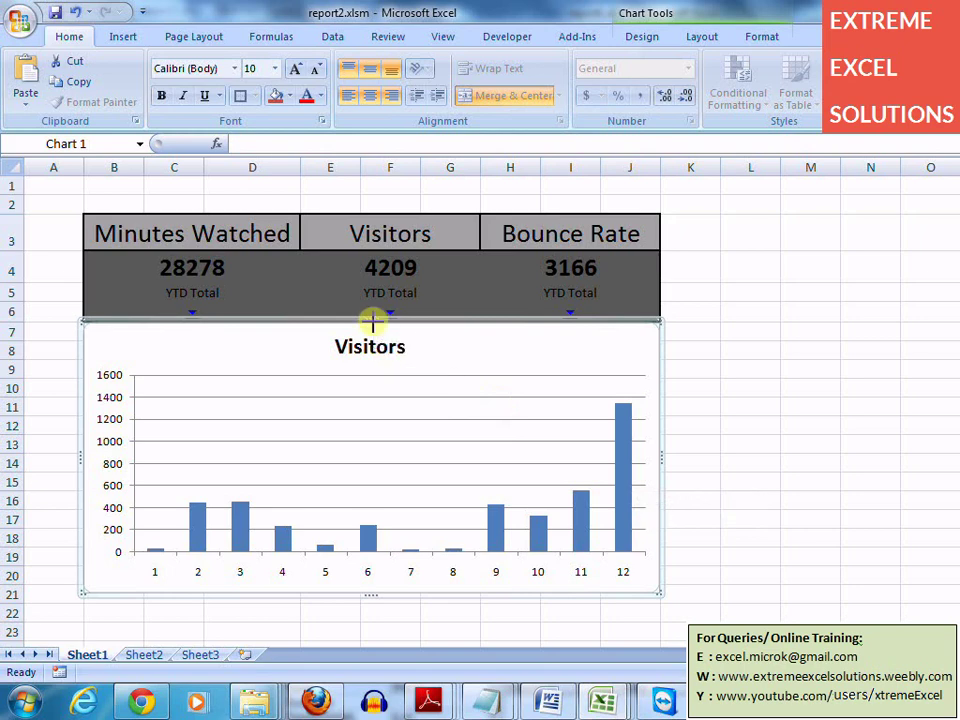
drag(373, 317, 372, 324)
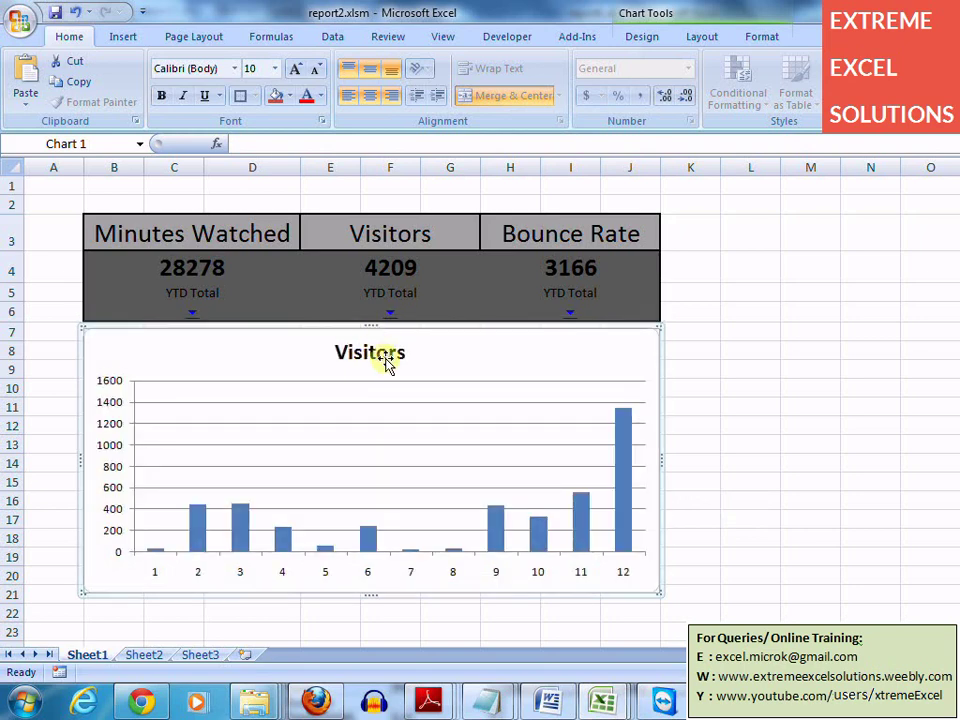
Give the chart area a solid light grey fill through Format Chart Area
right_click(443, 354)
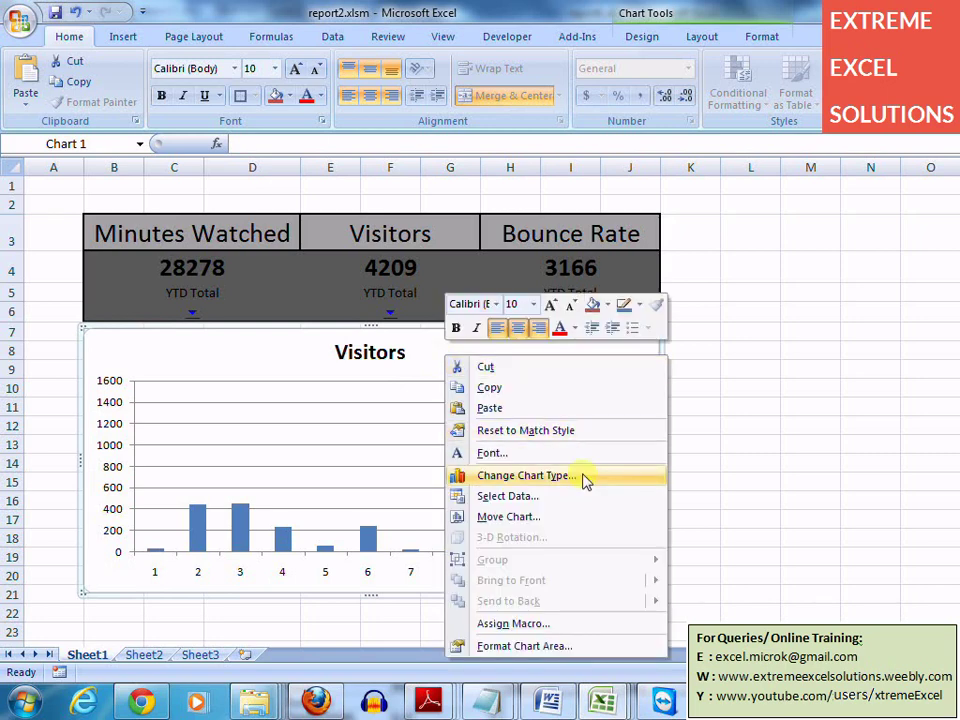
click(568, 648)
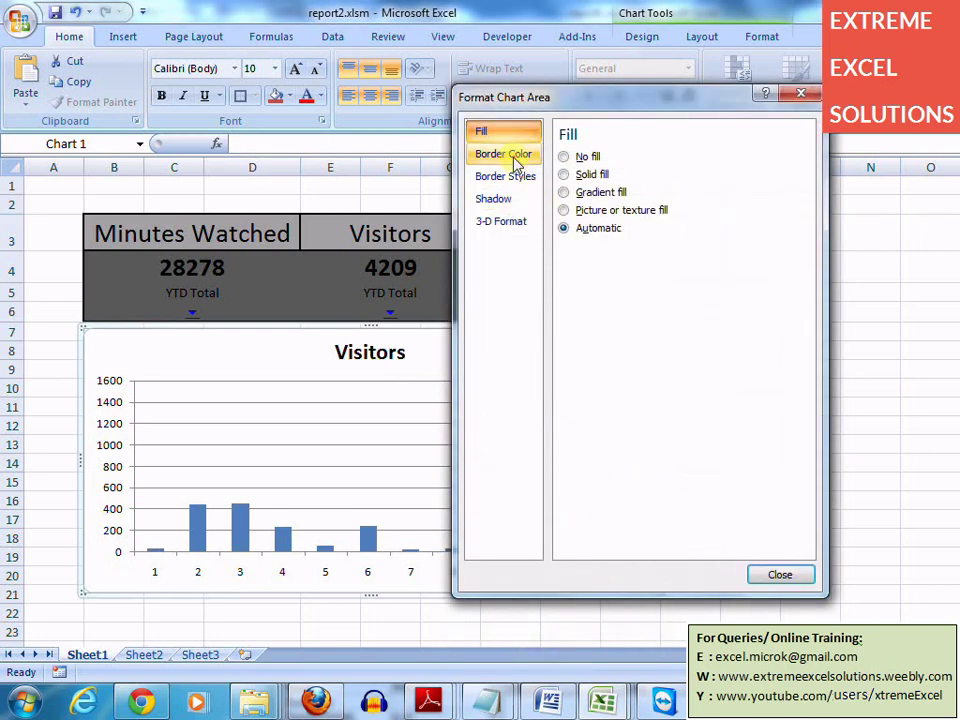
click(501, 152)
click(489, 132)
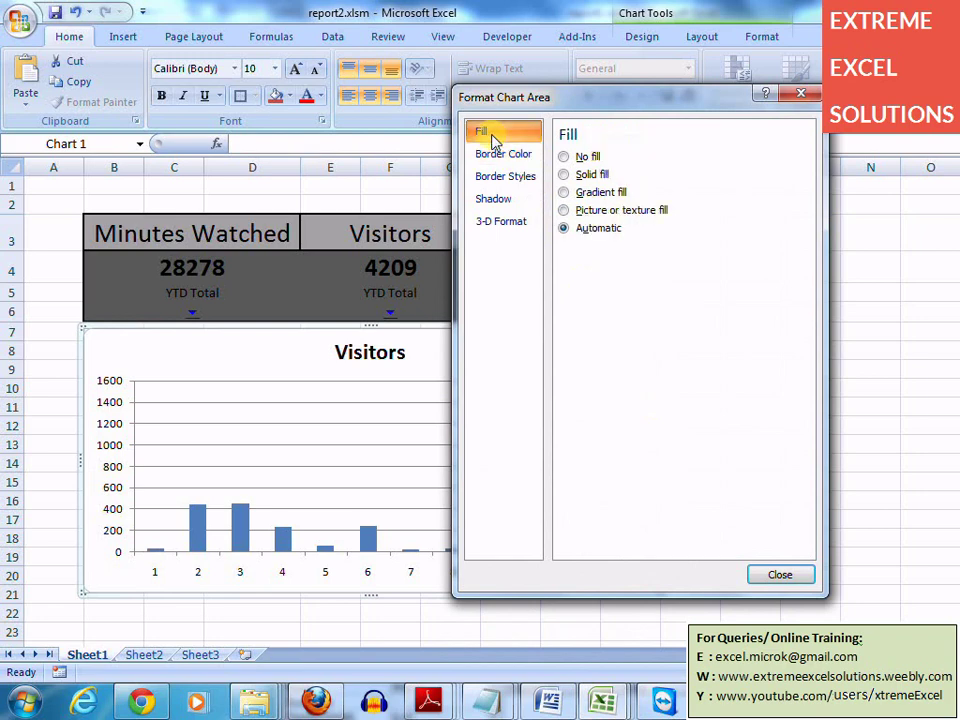
click(591, 175)
click(641, 251)
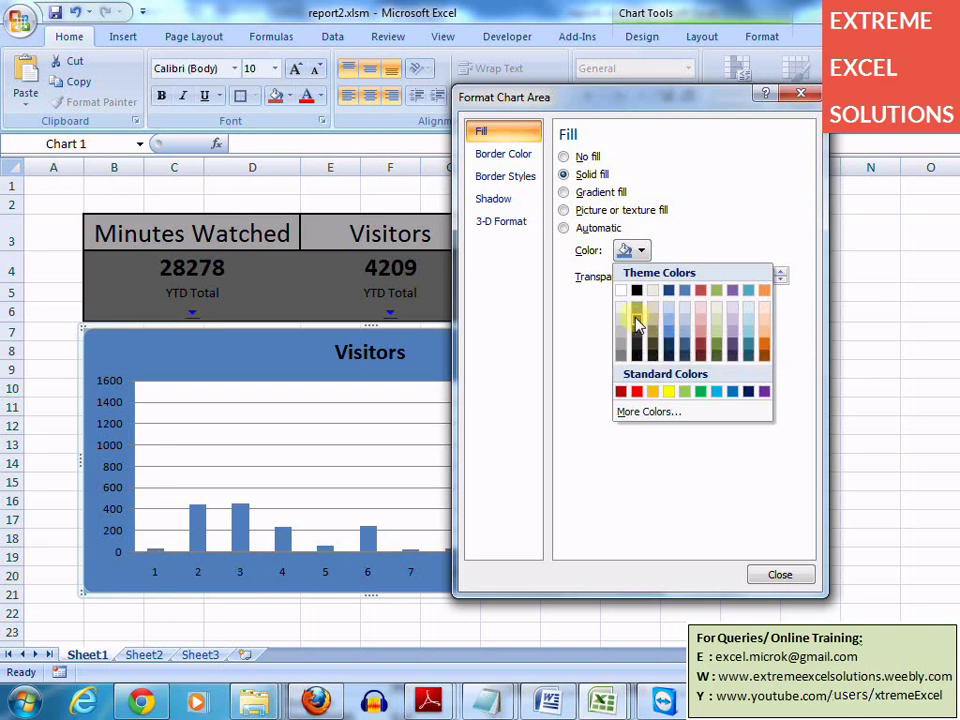
click(637, 323)
click(642, 253)
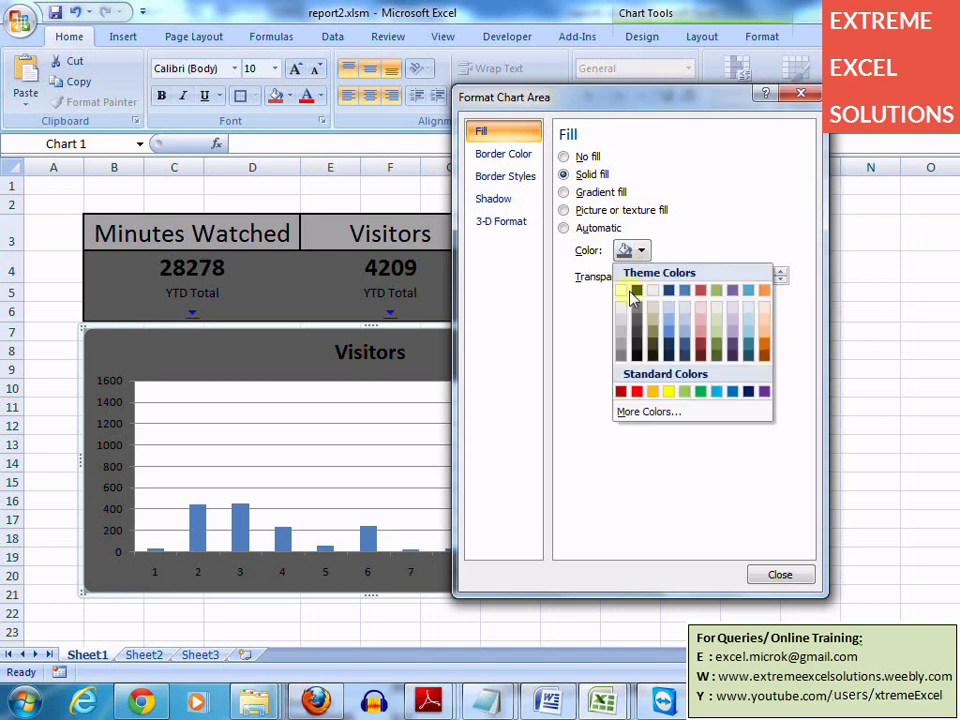
click(642, 313)
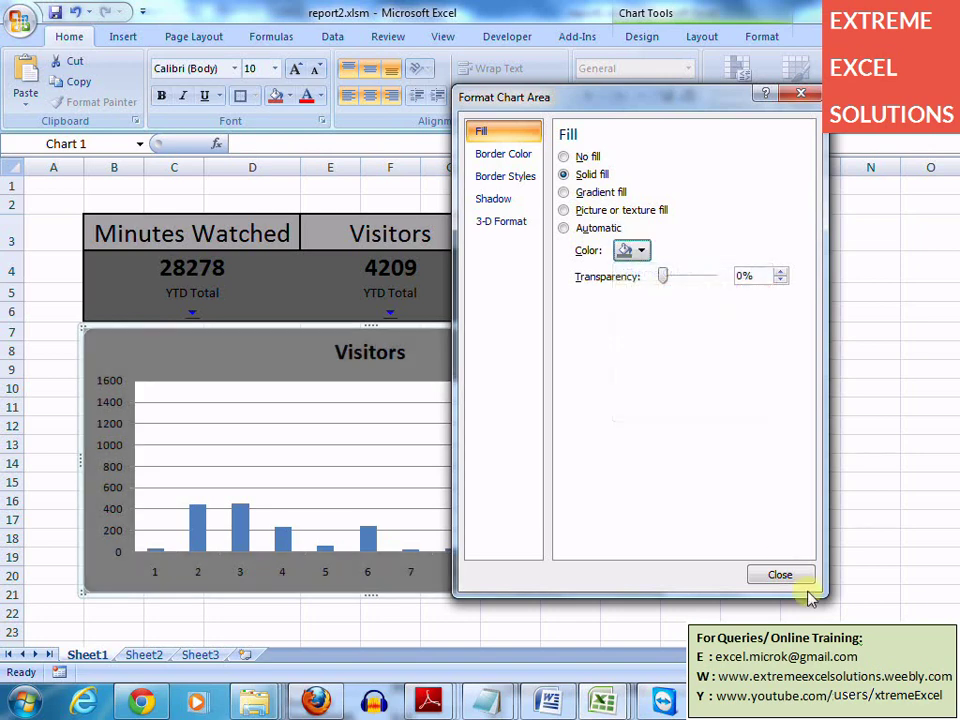
click(781, 576)
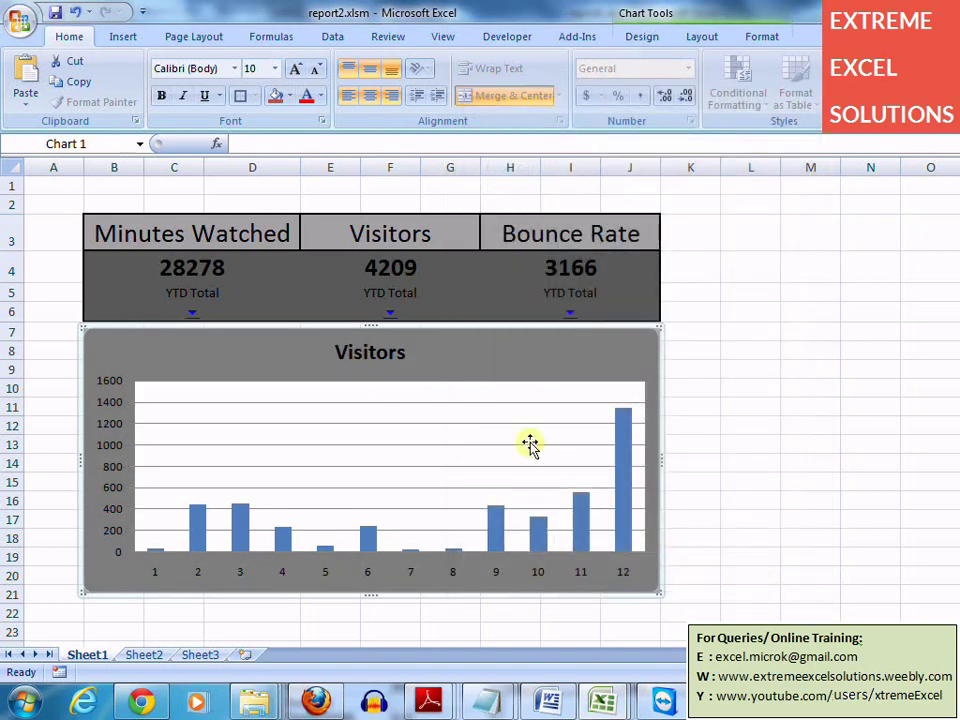
Give the chart's plot area a solid grey fill through Format Plot Area
right_click(530, 442)
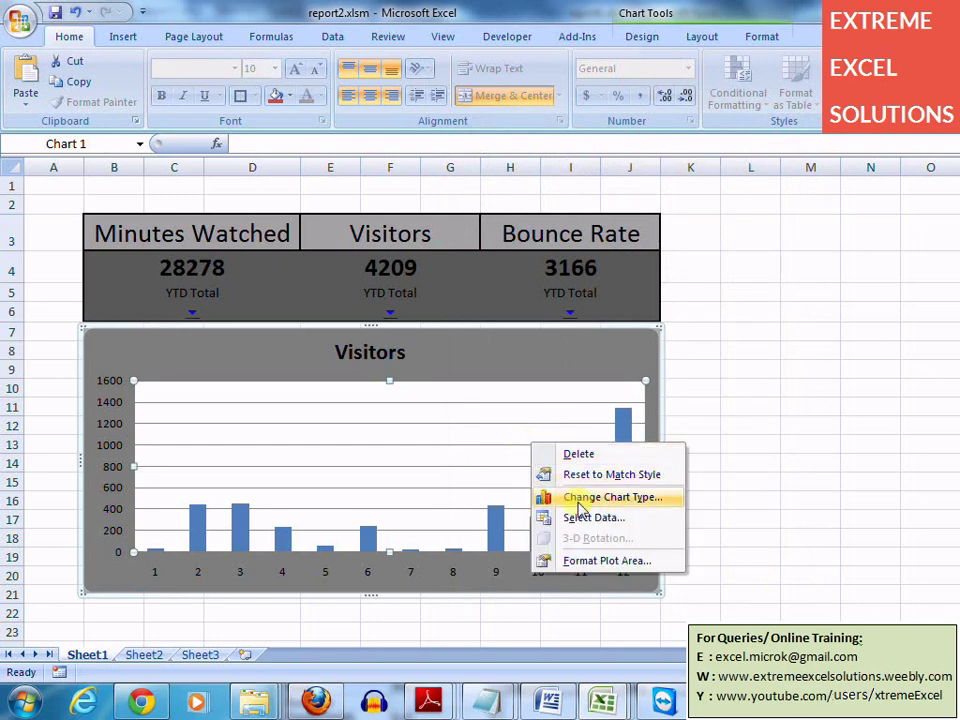
click(583, 562)
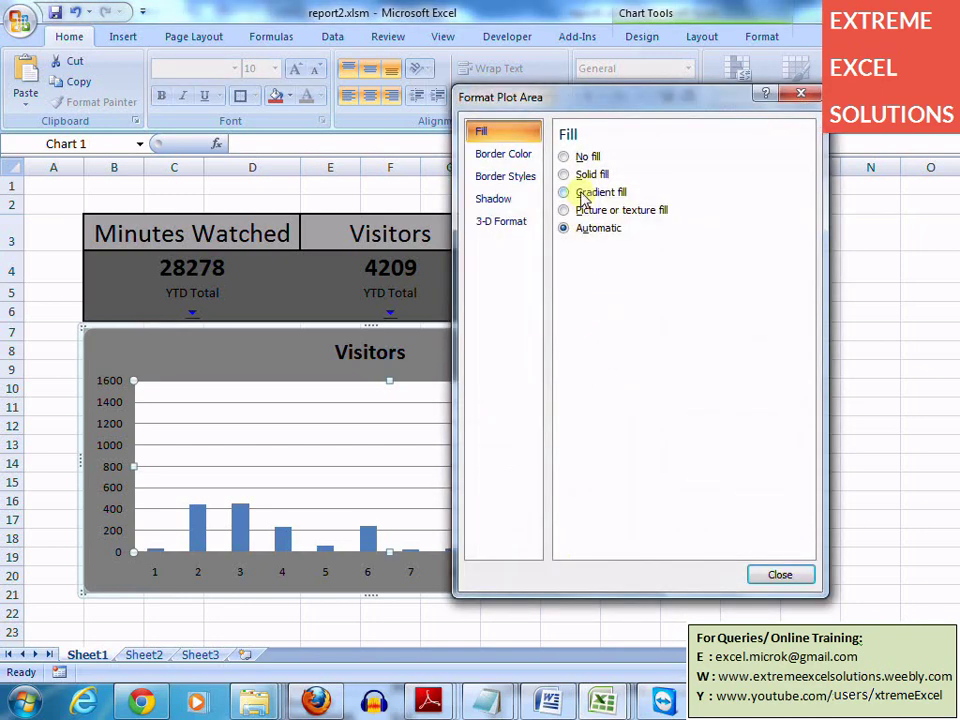
click(565, 175)
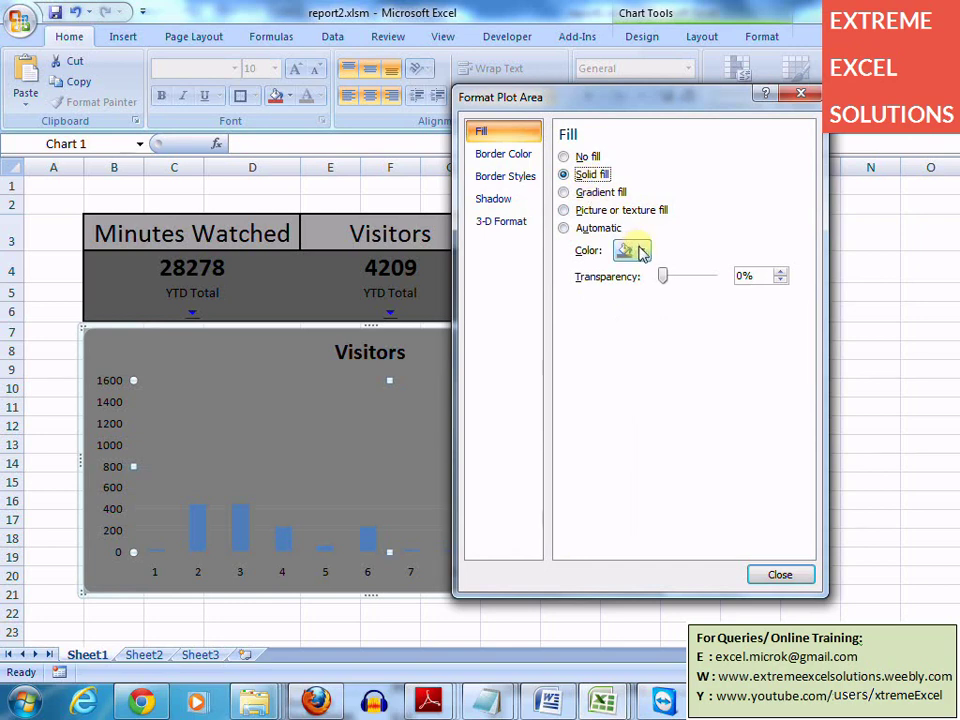
click(764, 572)
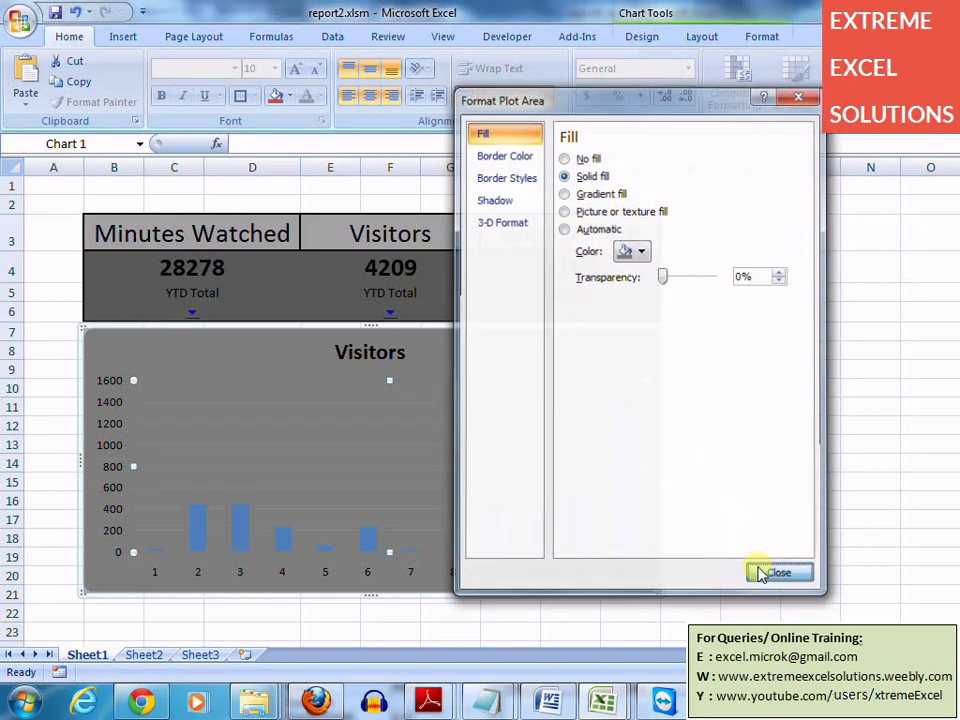
click(367, 540)
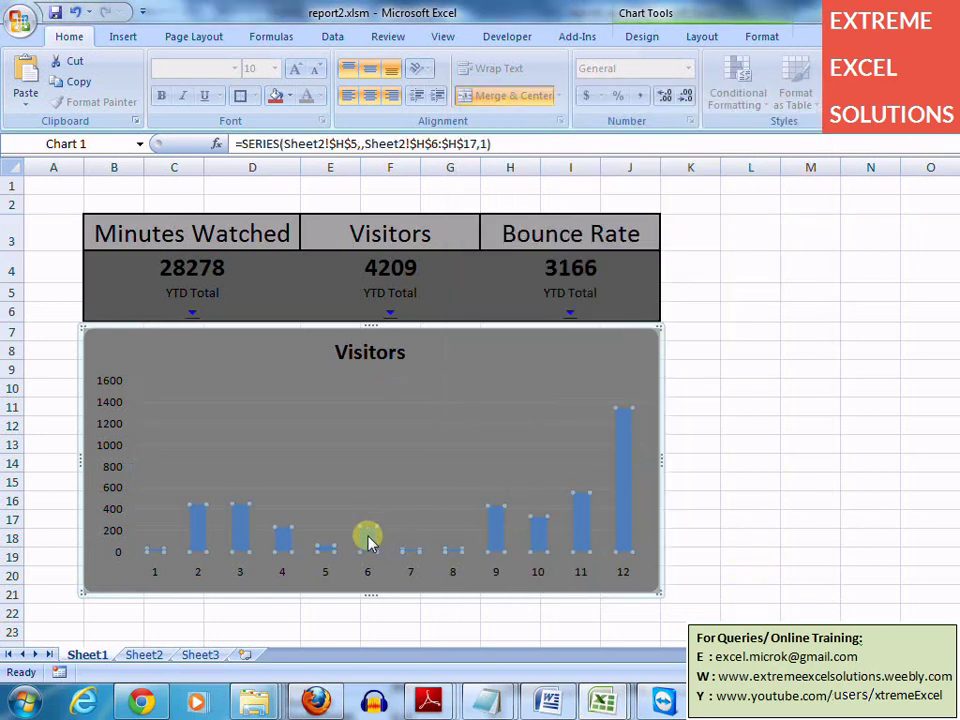
Fill the Visitors data series columns with solid black, then deselect the chart
right_click(367, 540)
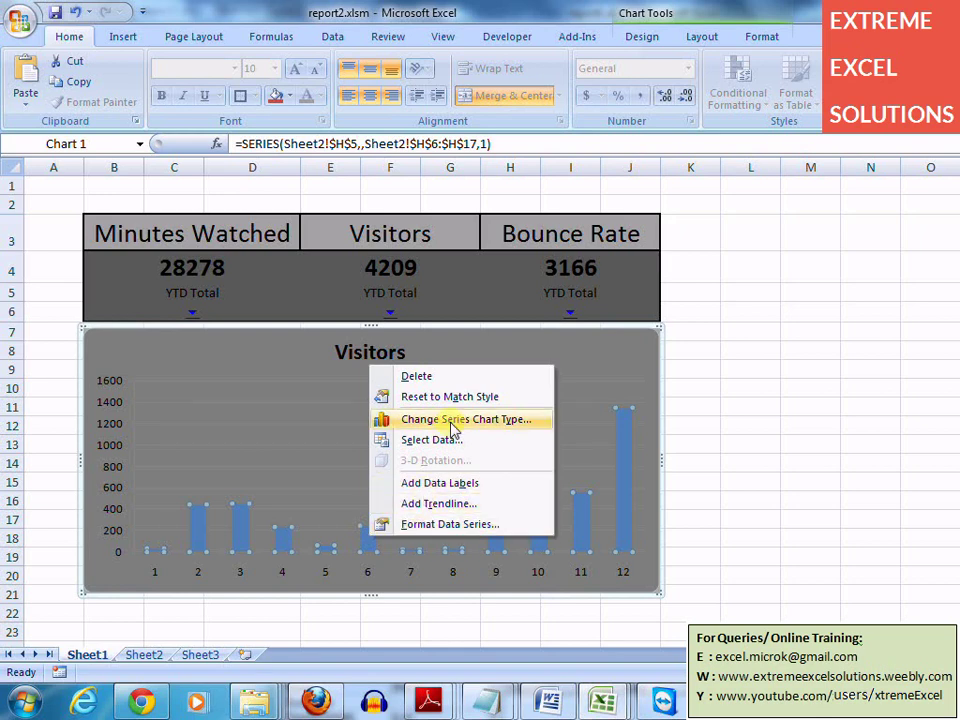
click(452, 526)
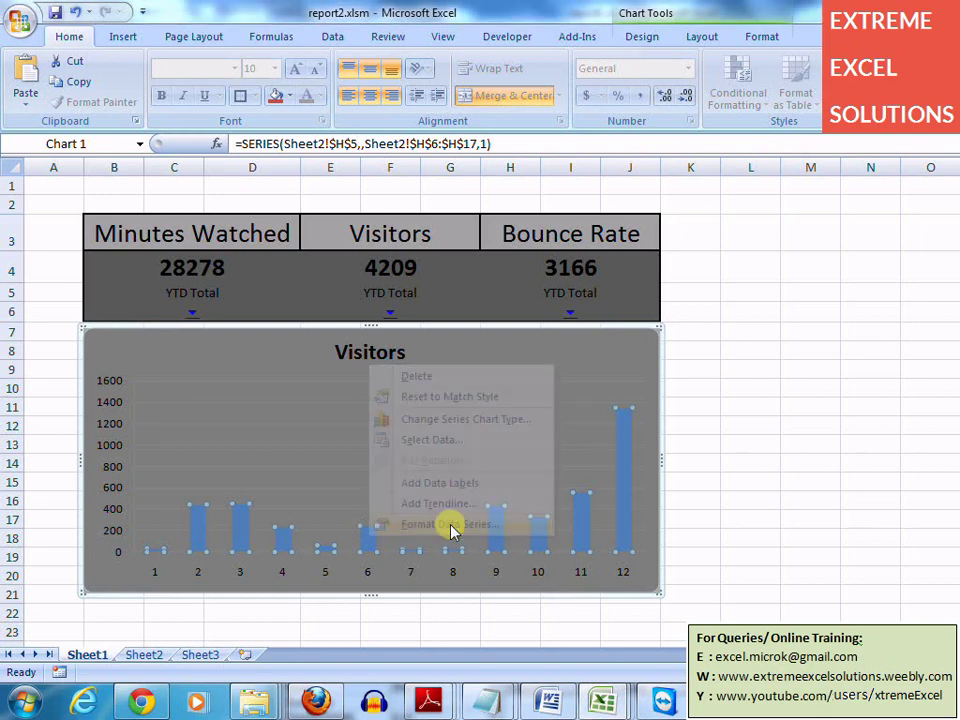
click(493, 158)
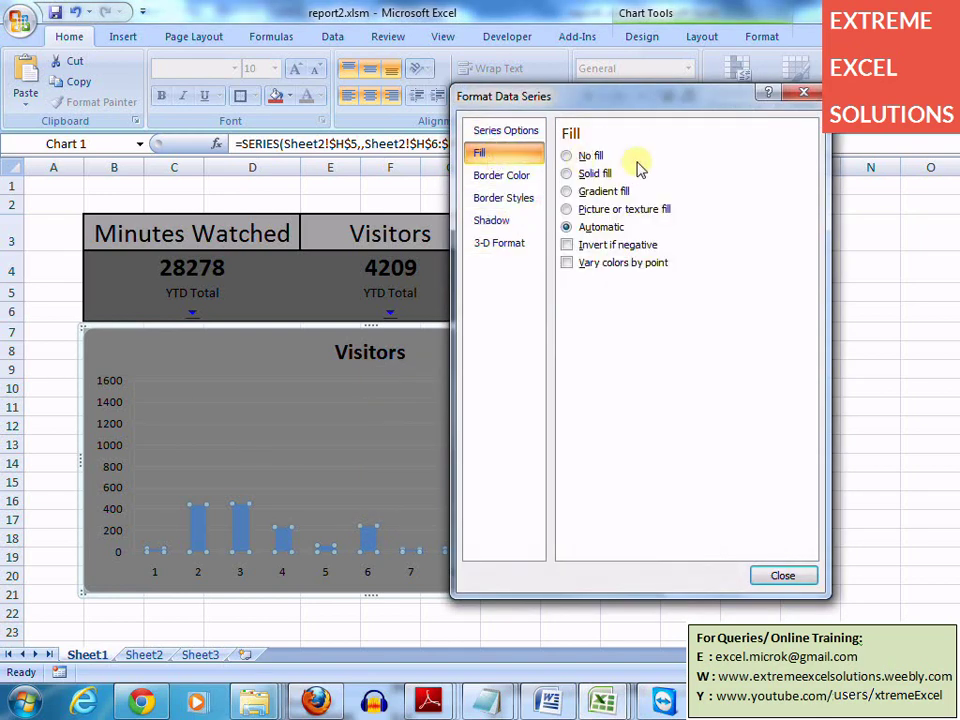
click(606, 173)
click(645, 287)
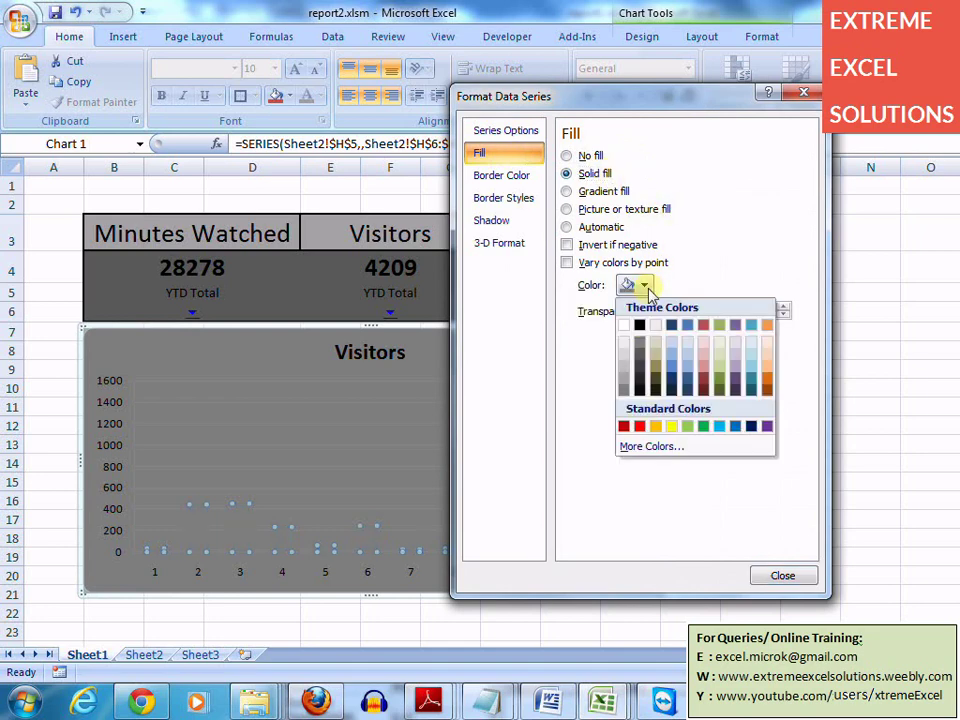
click(639, 327)
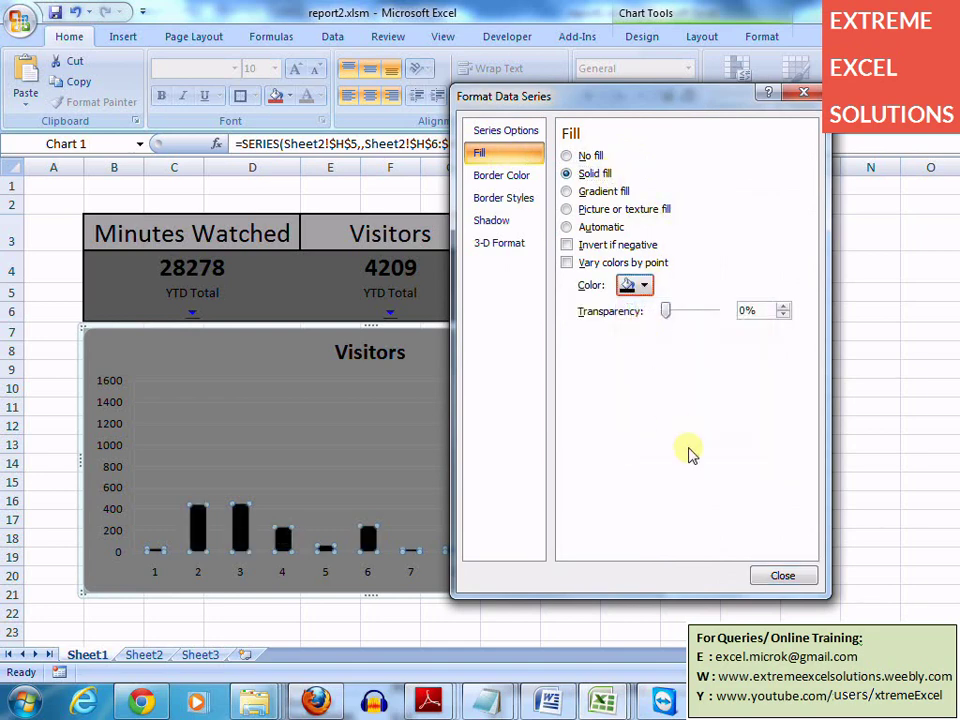
click(783, 578)
click(736, 537)
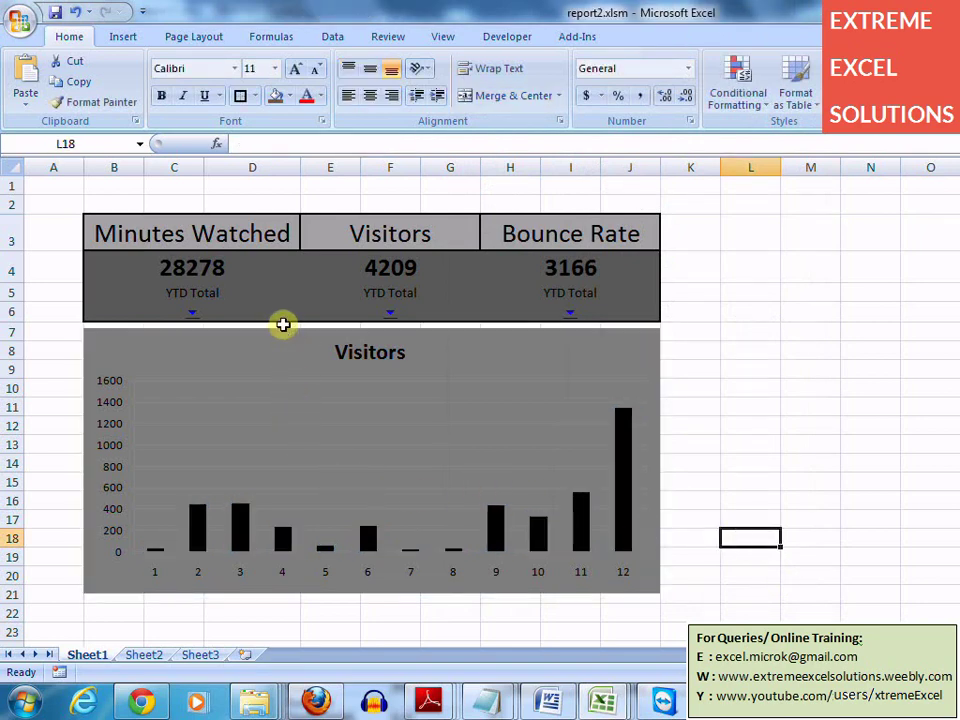
Test the Visitors, Bounce Rate and Minutes Watched arrows switching the chart, checking Sheet2's data
click(394, 316)
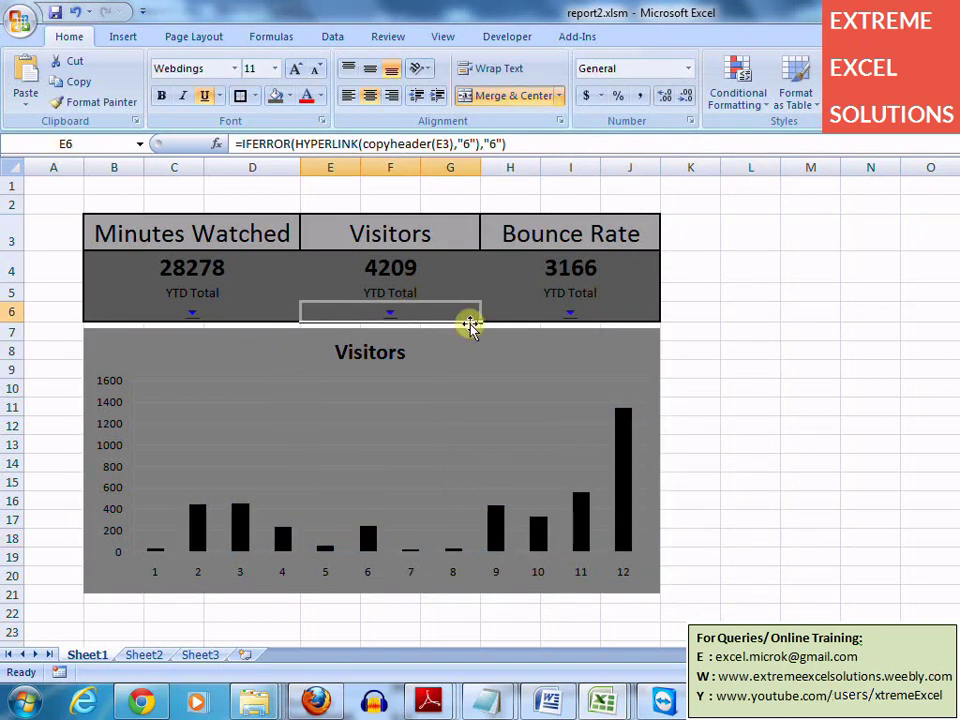
click(572, 317)
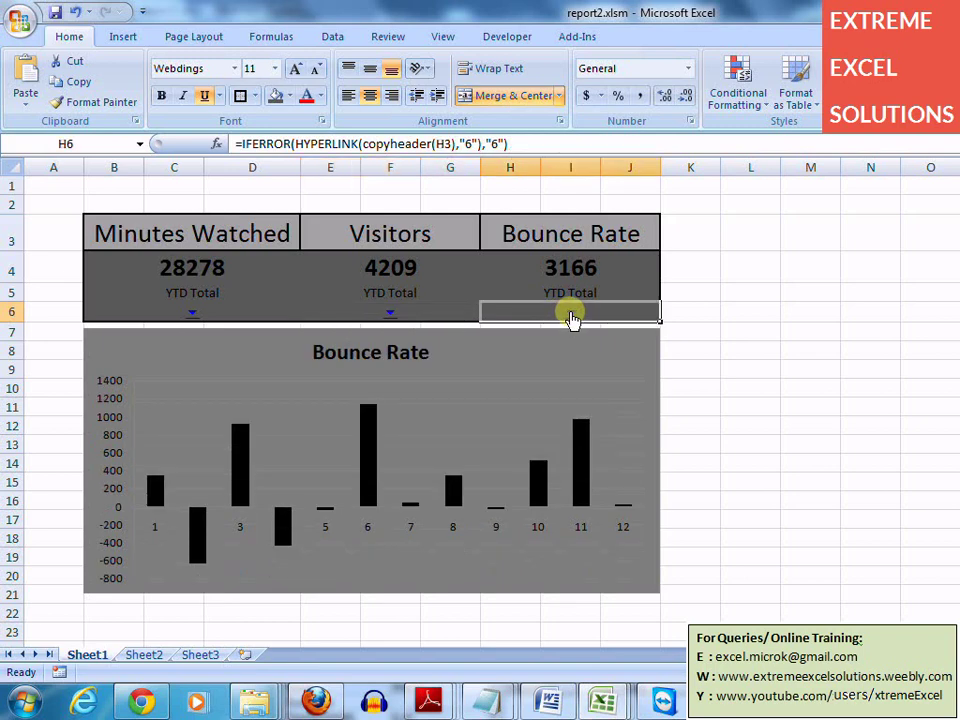
click(197, 315)
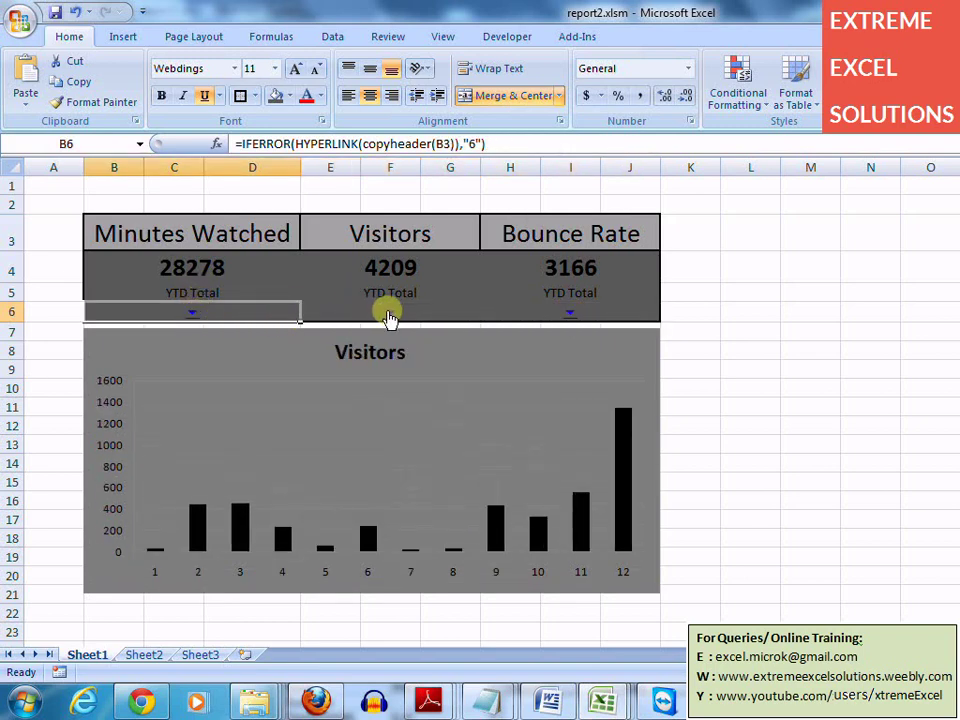
mouse_move(572, 316)
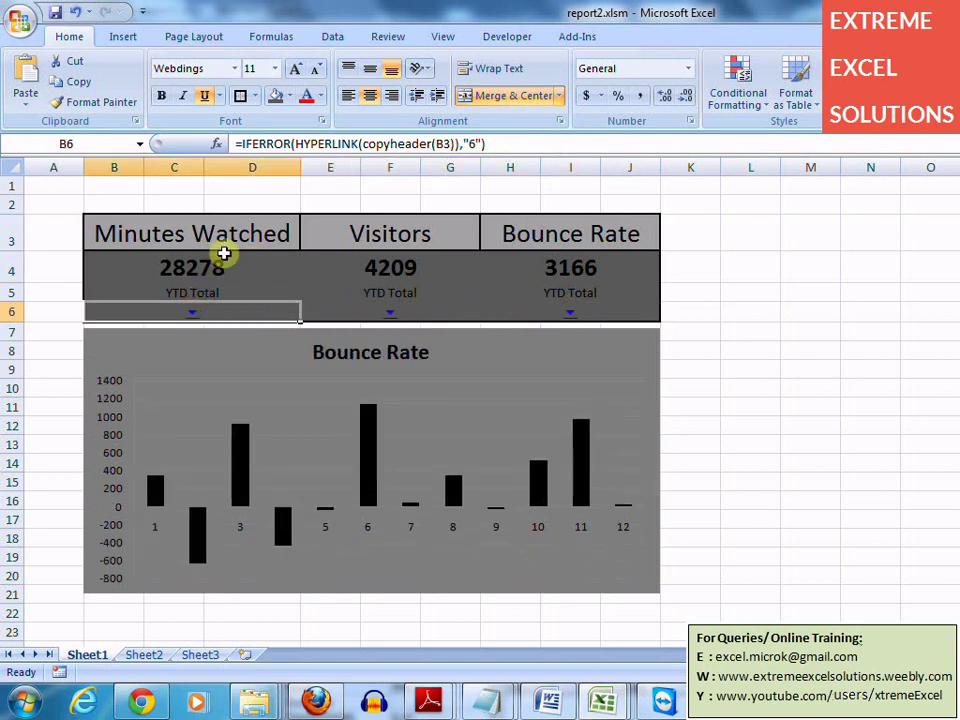
mouse_move(195, 312)
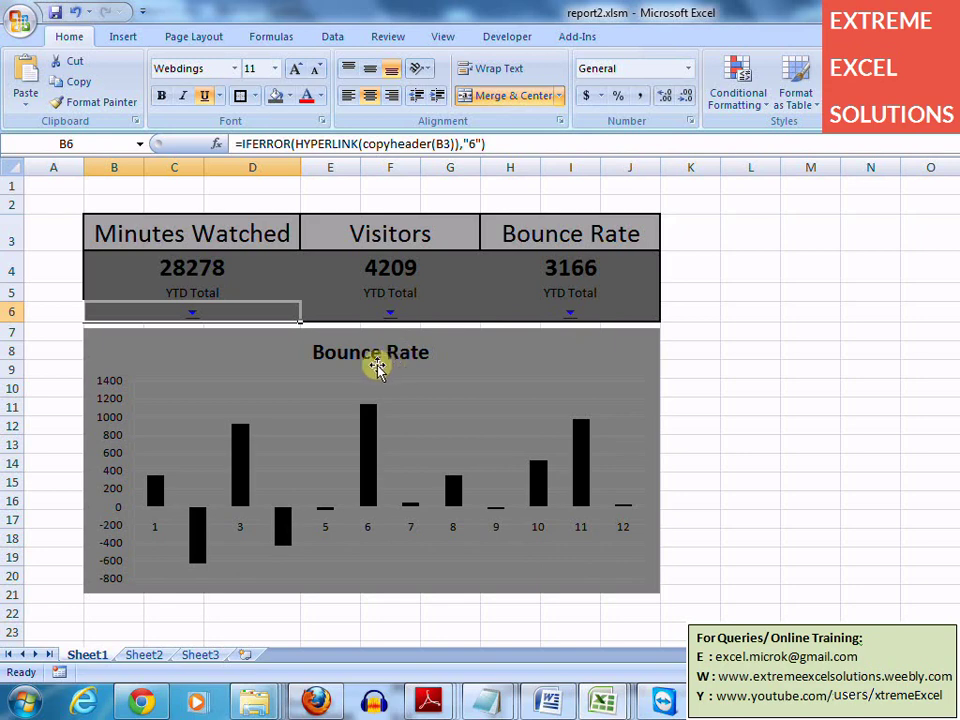
click(144, 656)
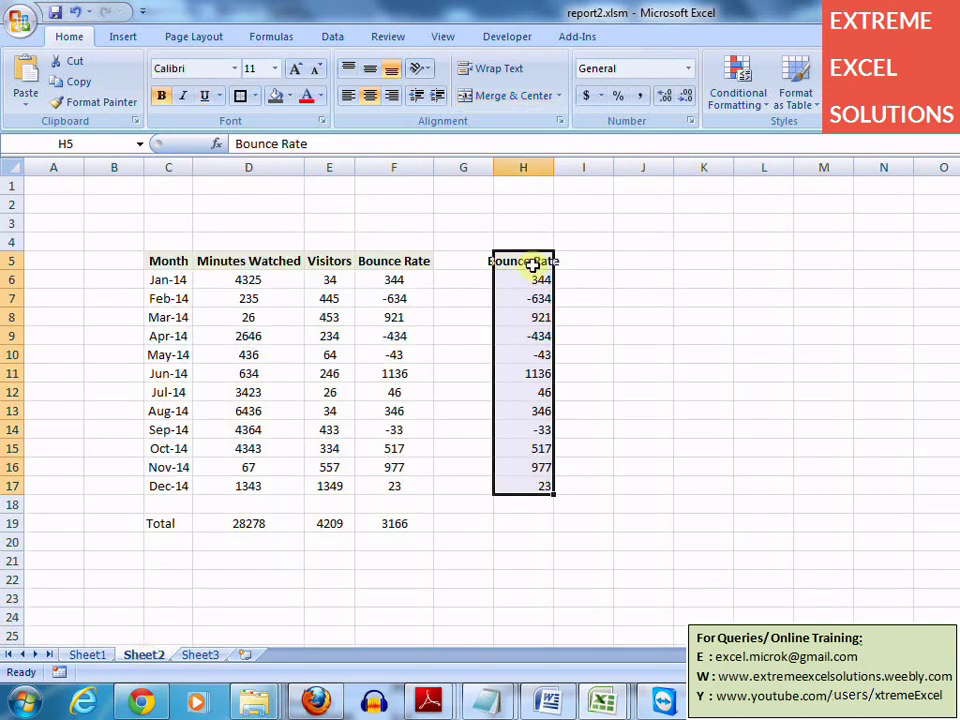
click(106, 656)
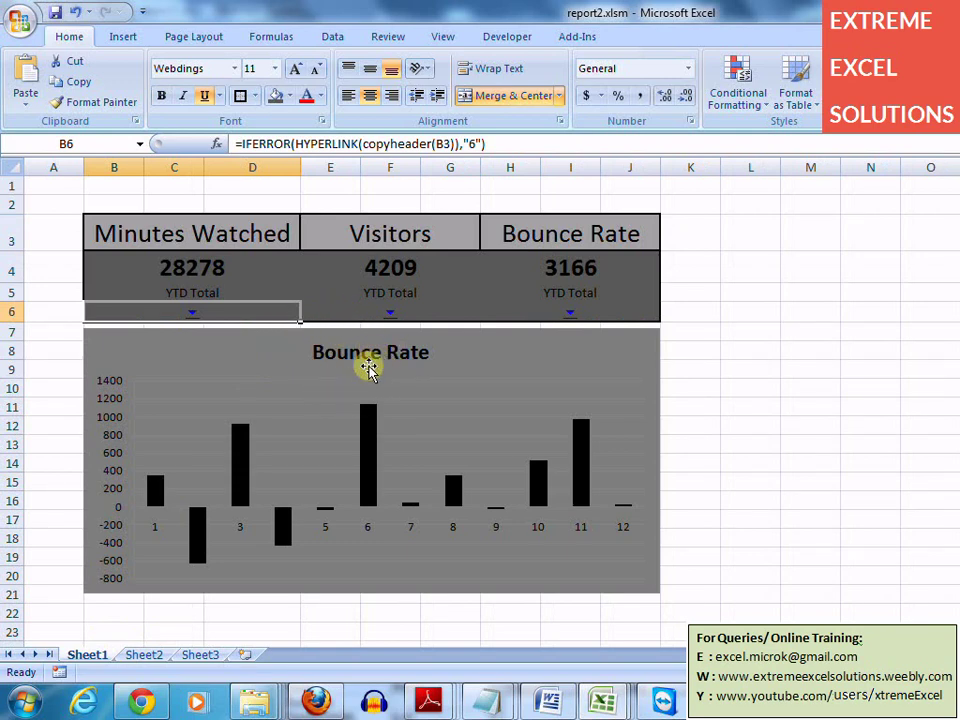
mouse_move(573, 318)
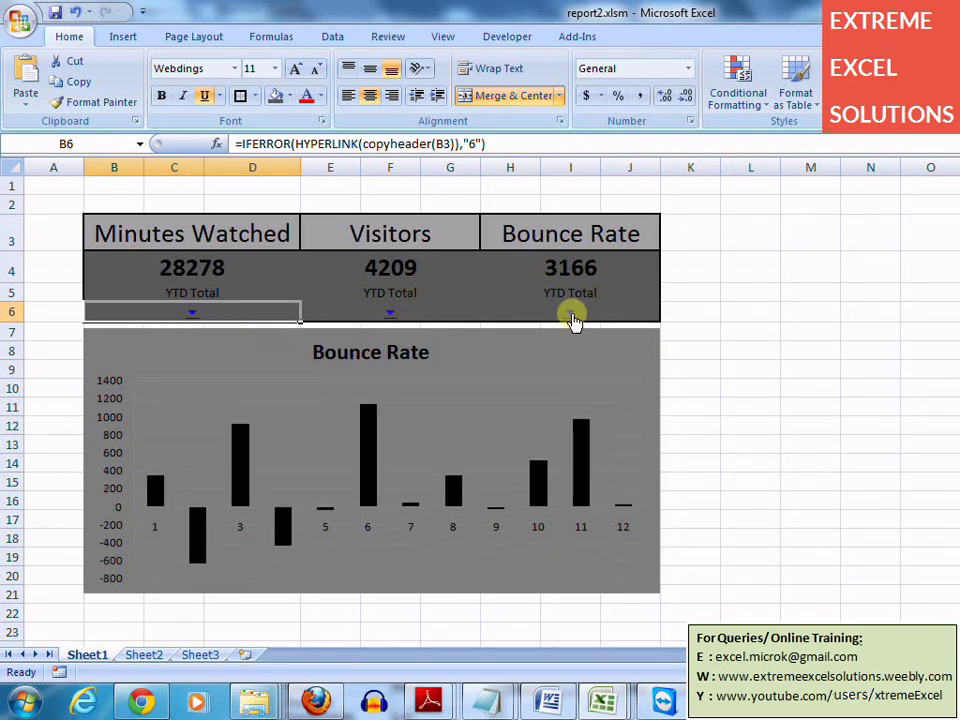
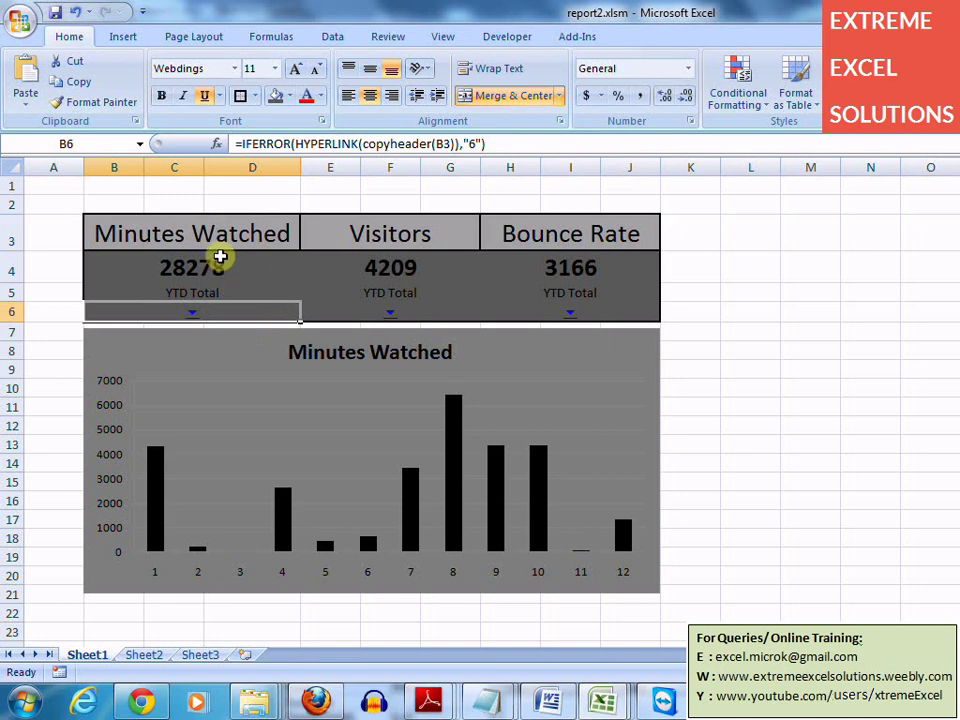
Try copying the Minutes Watched header format across the tiles with Format Painter, then undo it
mouse_move(210, 228)
mouse_down()
mouse_move(208, 285)
mouse_move(223, 240)
mouse_up()
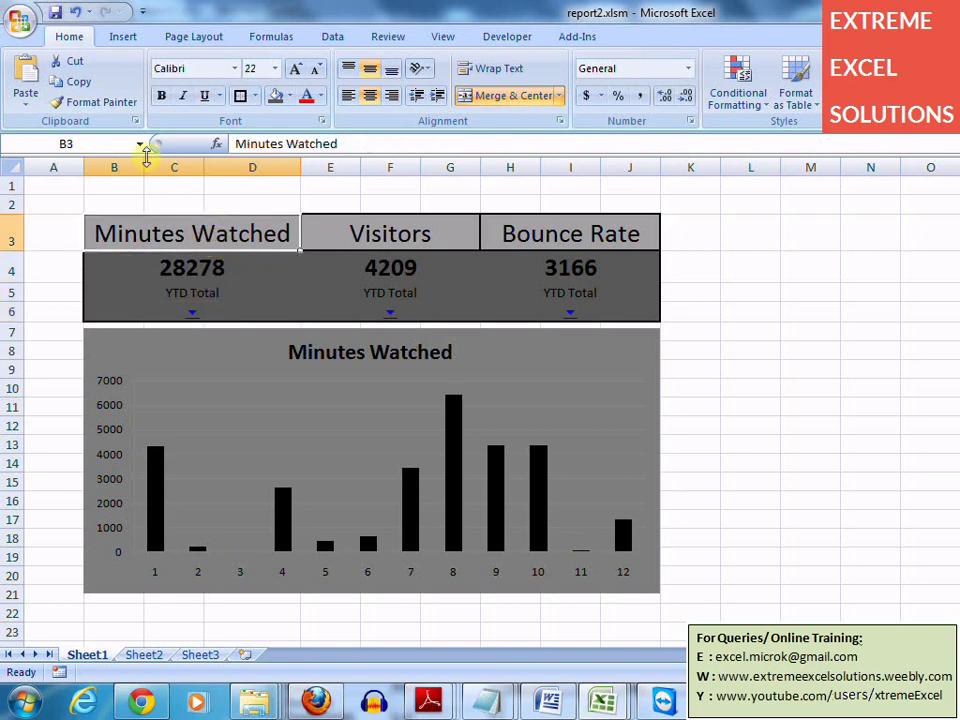
click(110, 102)
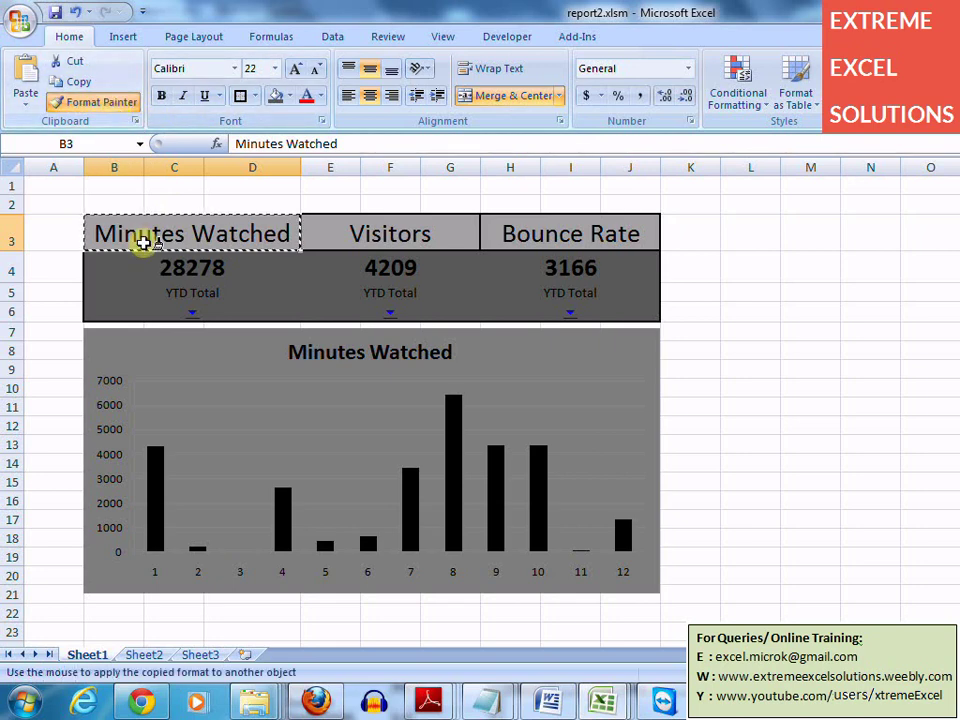
mouse_move(141, 236)
mouse_down()
mouse_move(266, 272)
mouse_move(530, 315)
mouse_up()
key(ctrl+z)
key(ctrl+c)
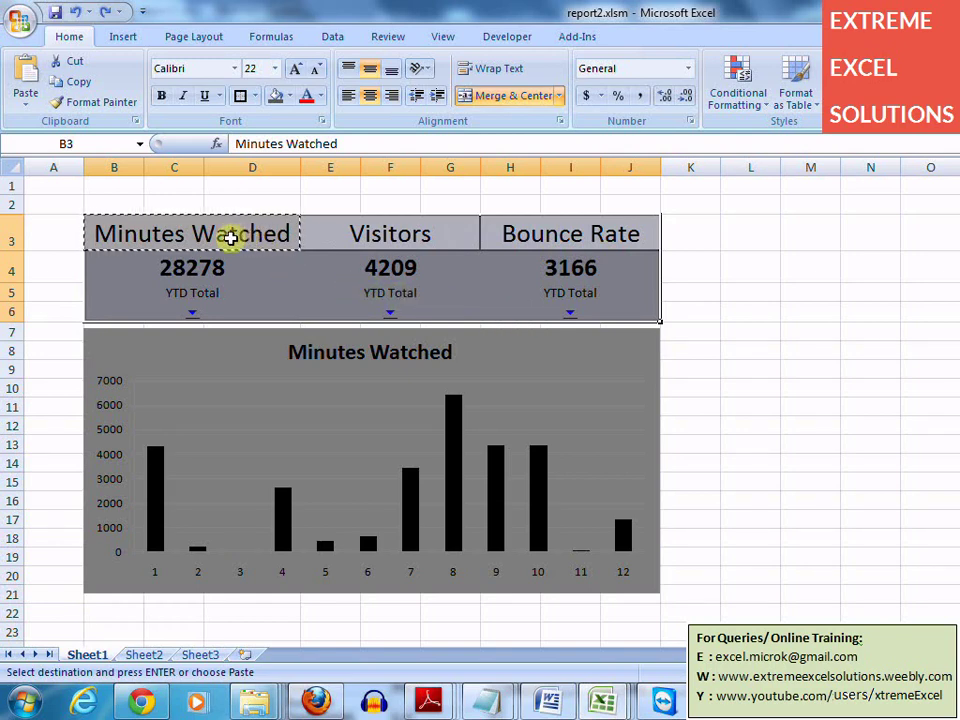
Fill the tile value rows with a lighter grey
drag(182, 268, 596, 319)
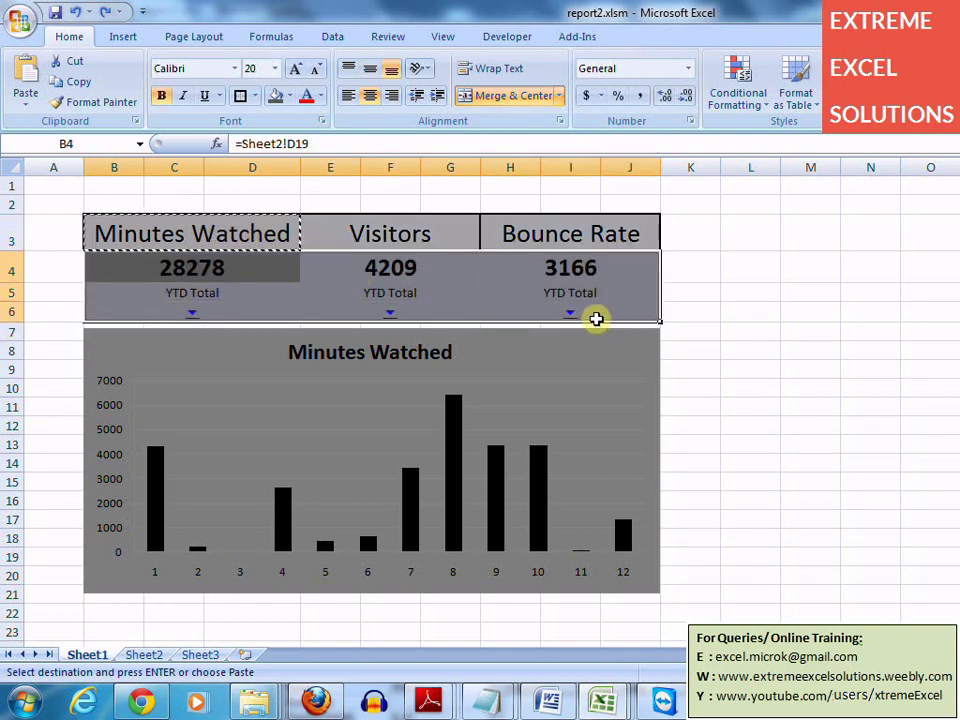
click(289, 96)
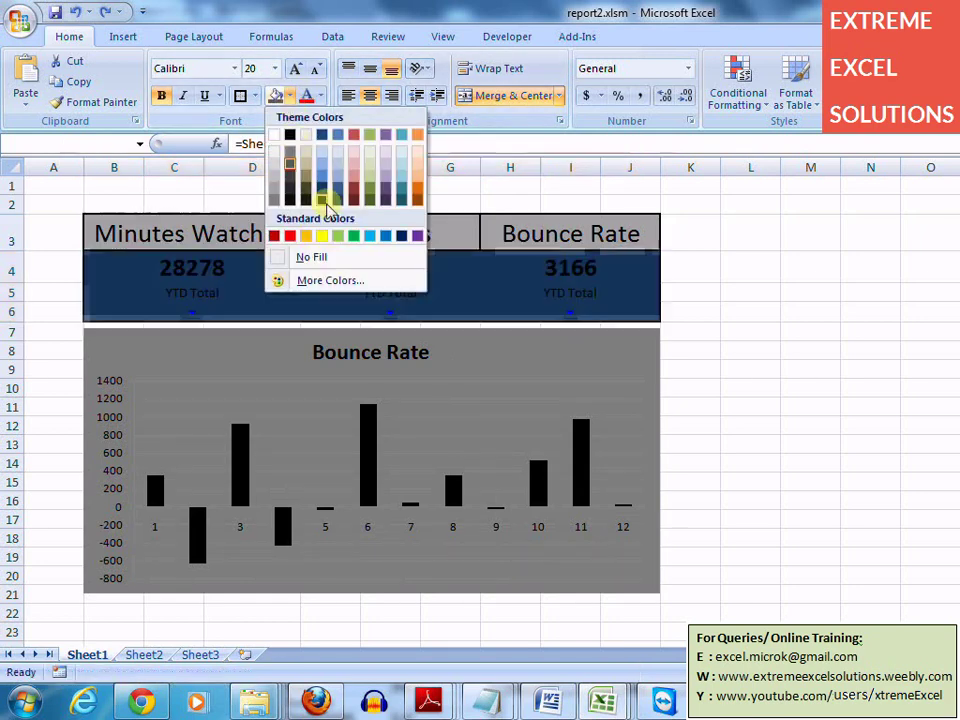
click(274, 194)
click(726, 286)
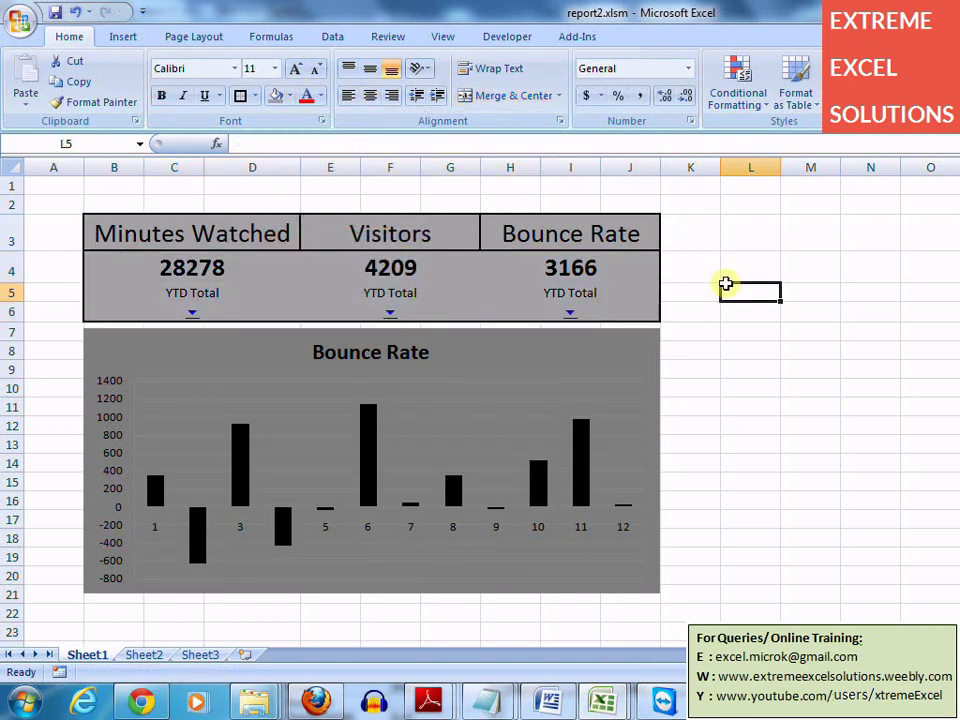
Put outside borders around the Minutes Watched tile and the Visitors tile through row 7
drag(242, 226, 248, 326)
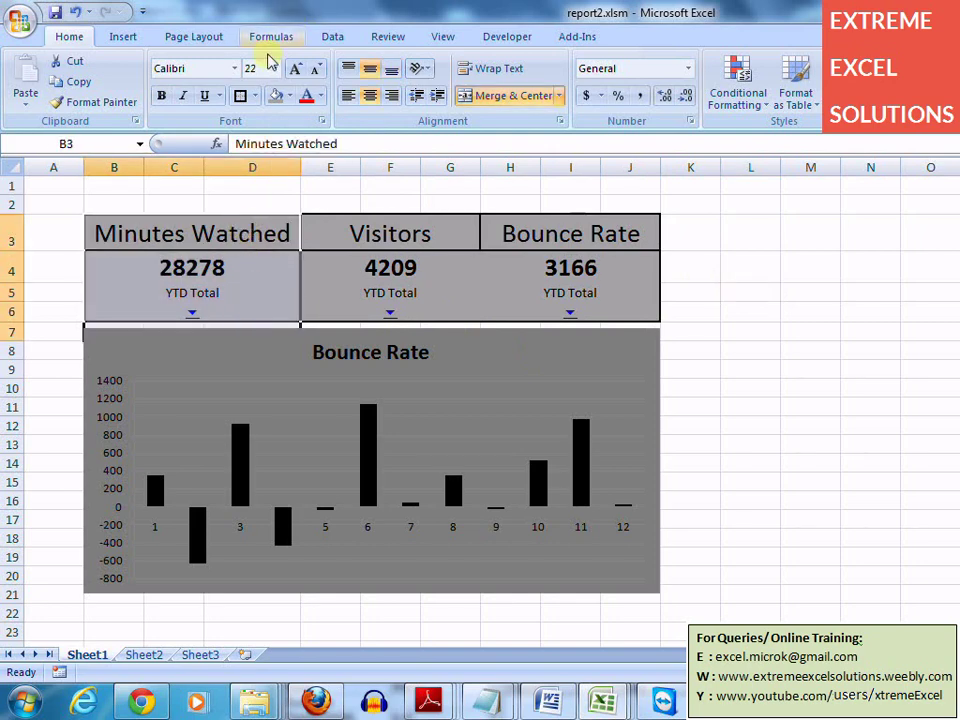
click(241, 95)
key(Right)
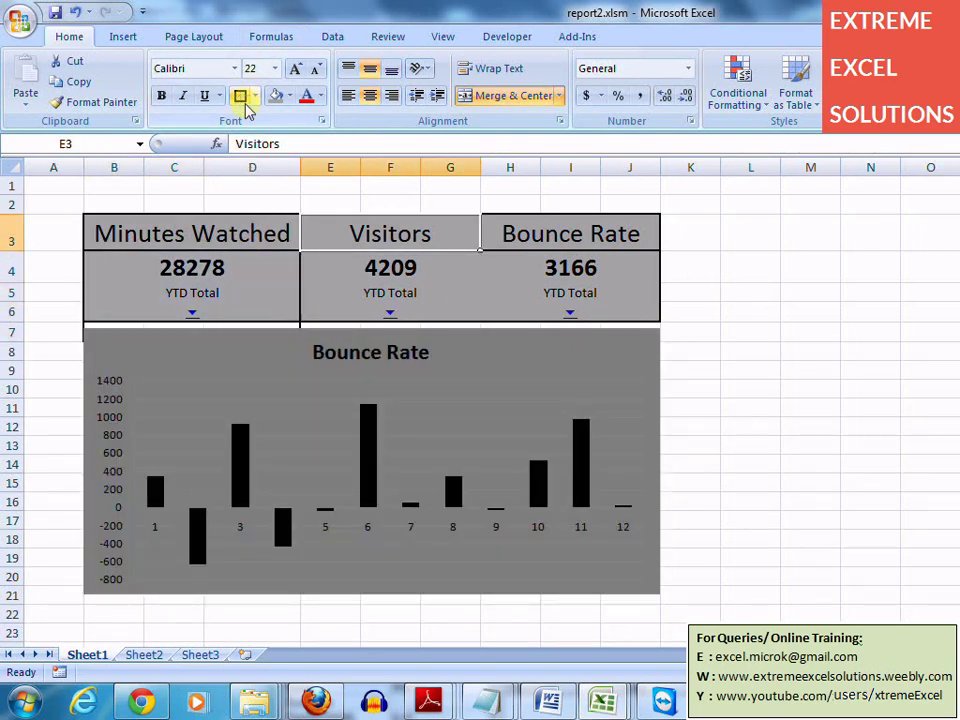
key(shift+Down)
key(shift+Down)
key(shift+Down)
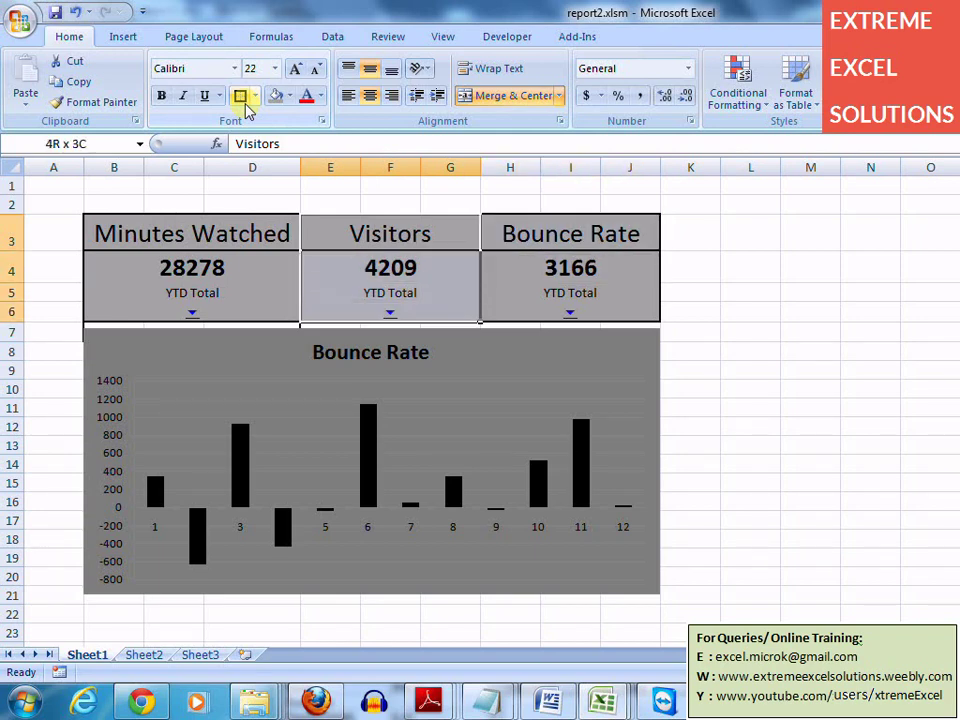
key(shift+Down)
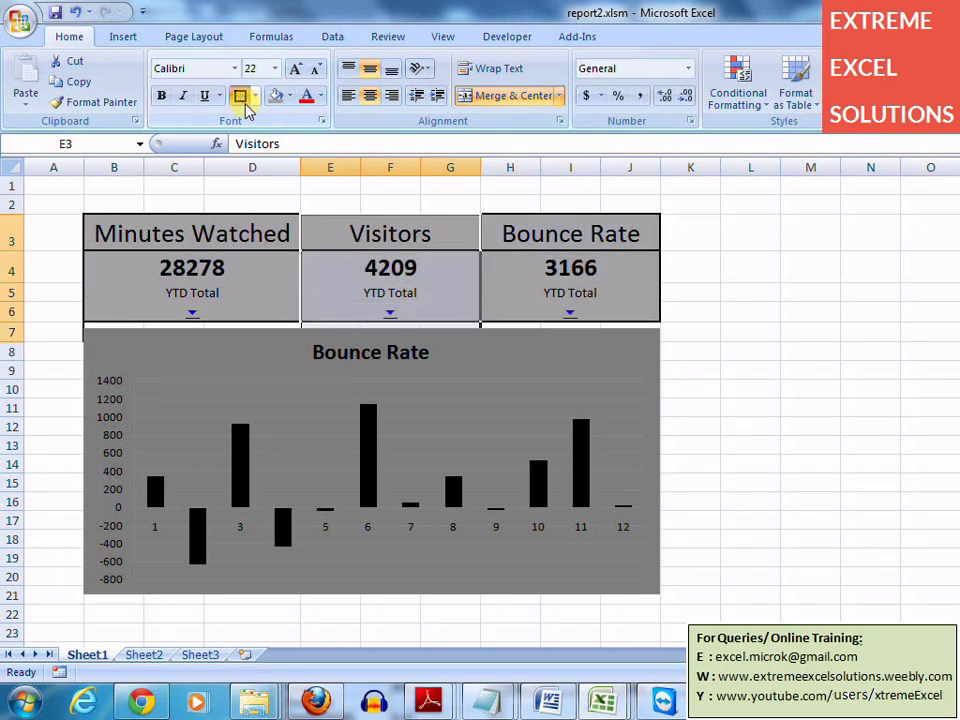
click(446, 170)
click(366, 187)
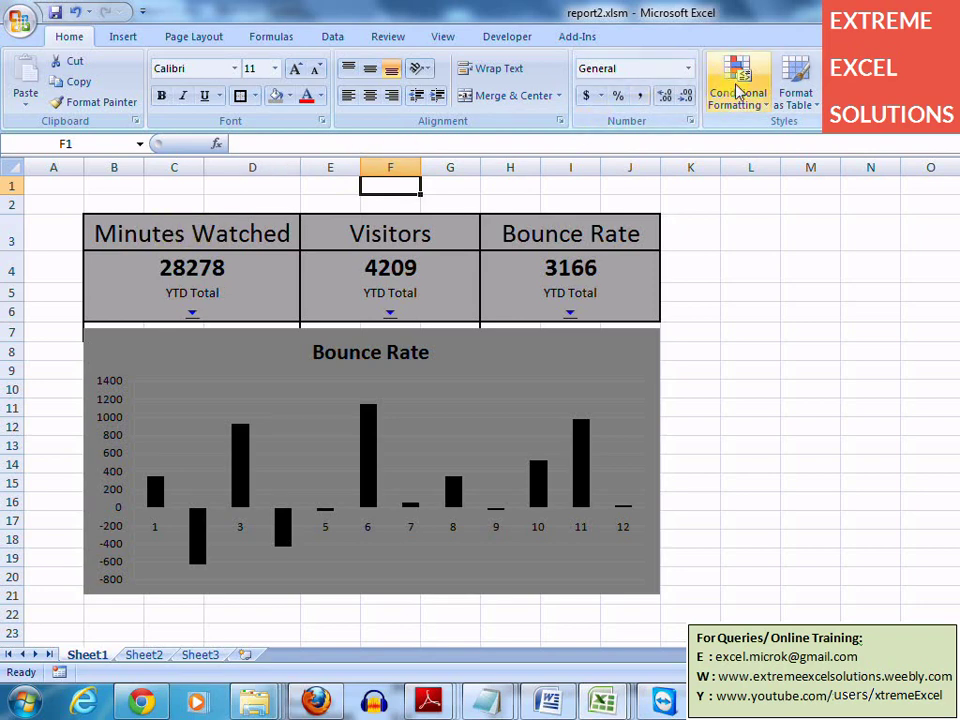
click(738, 108)
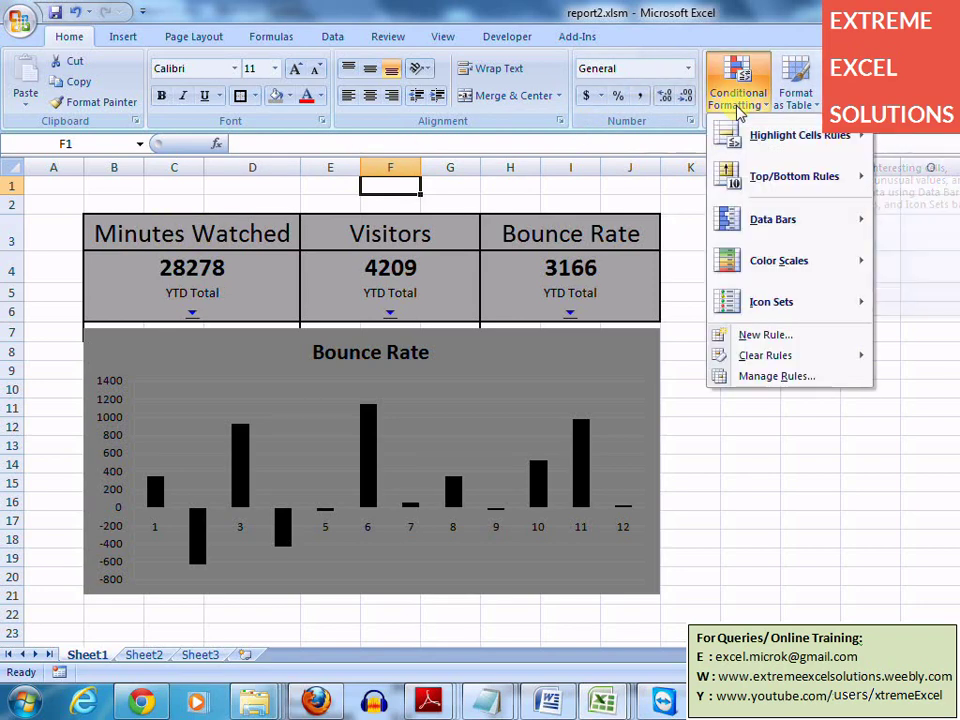
click(789, 340)
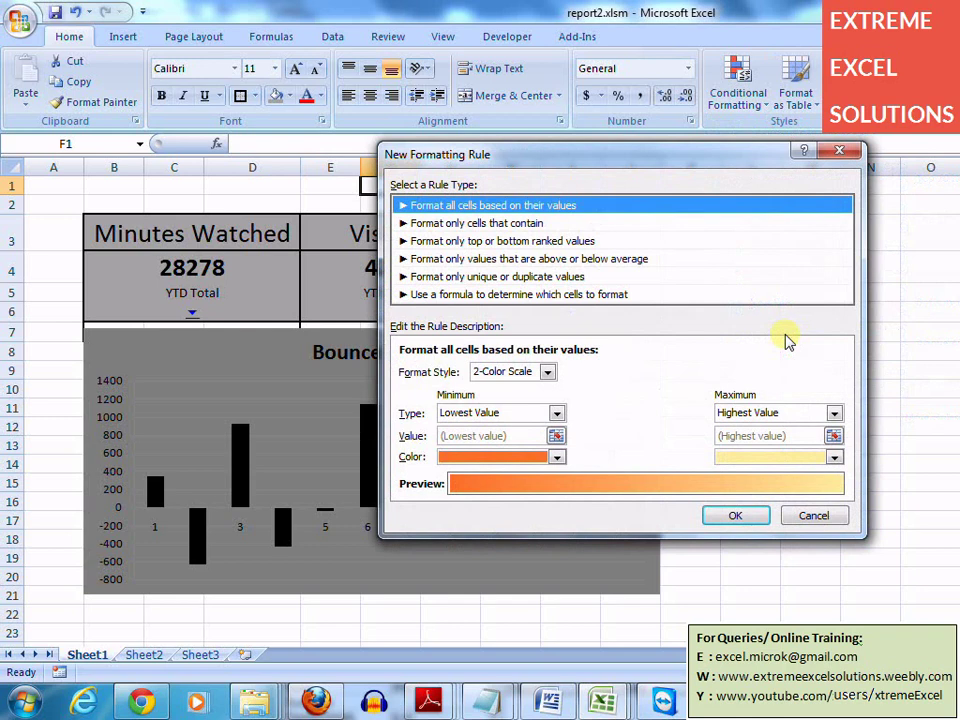
click(599, 297)
click(591, 373)
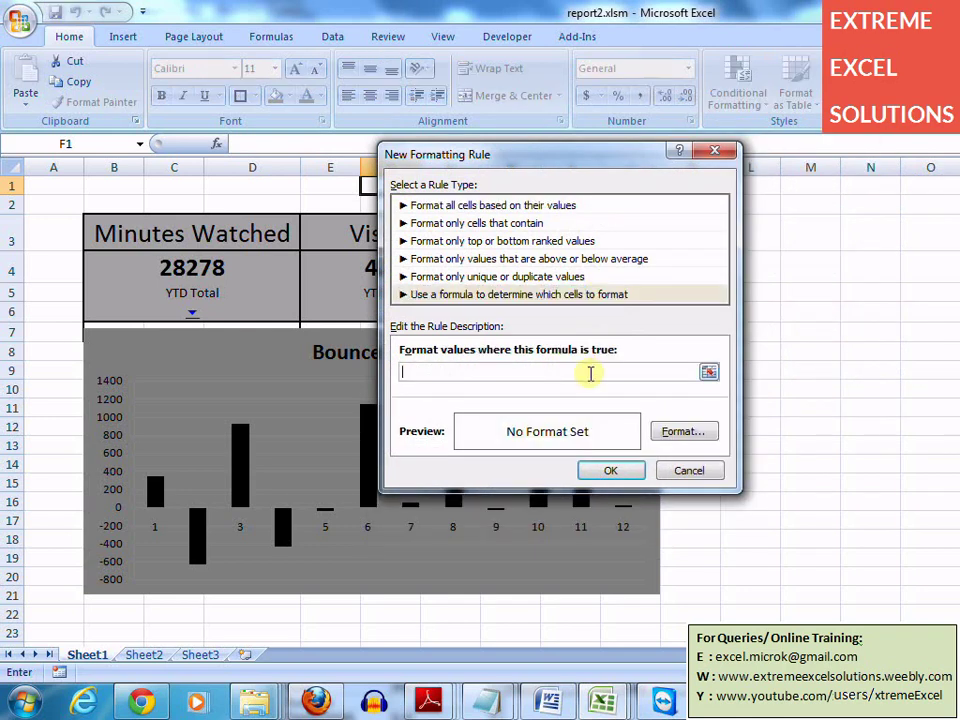
text(=)
key(BackSpace)
key(BackSpace)
key(BackSpace)
key(BackSpace)
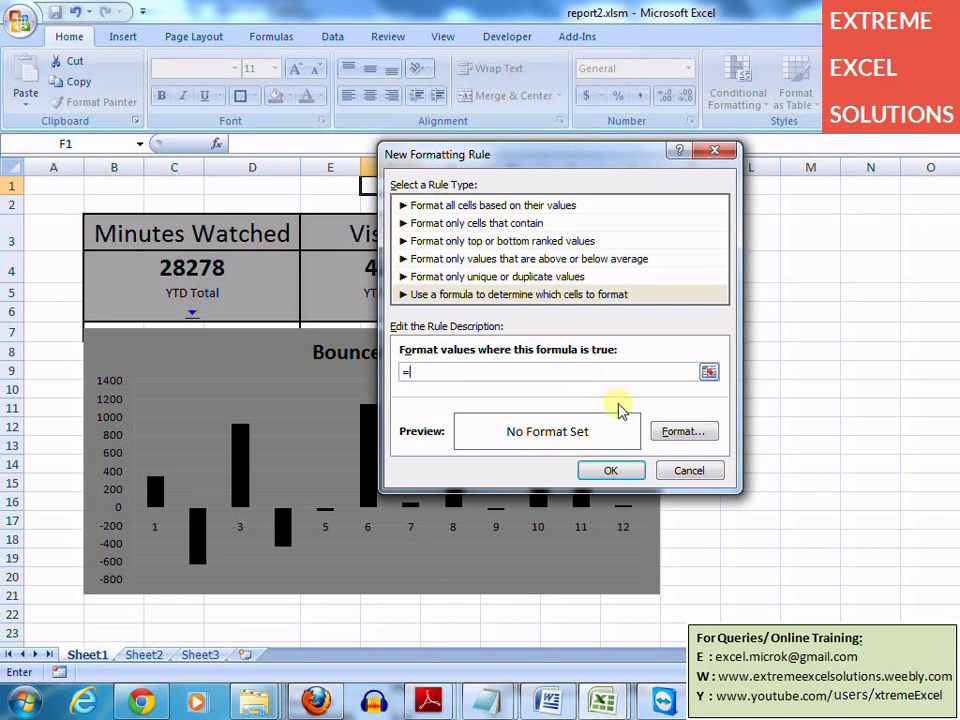
click(690, 477)
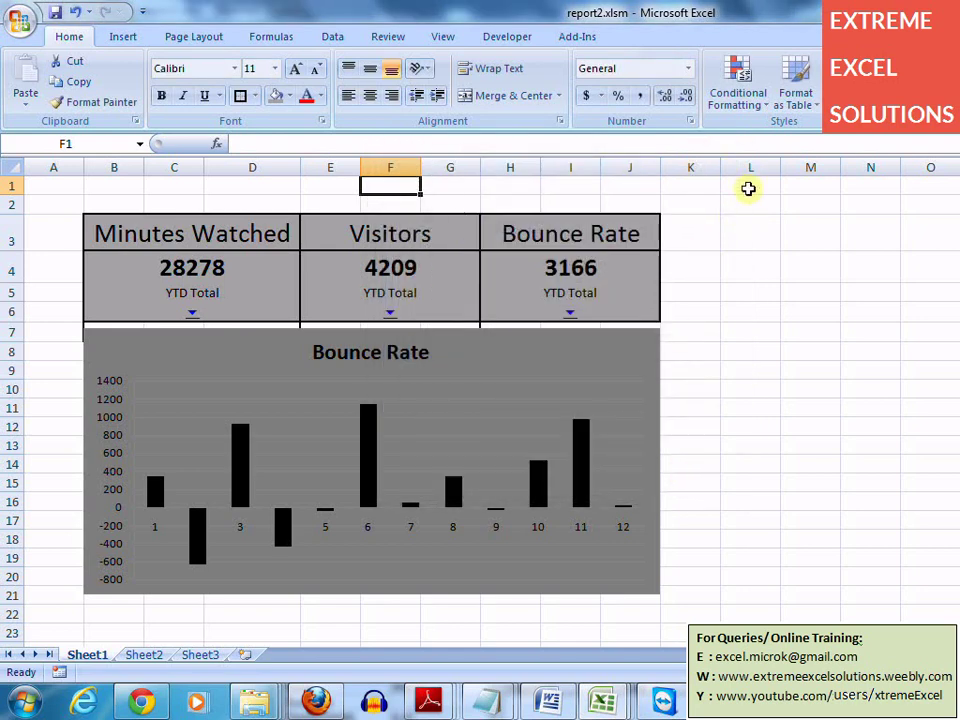
Enter =Sheet2!H5 in cell L1 to pull the Bounce Rate heading
click(748, 188)
text(=)
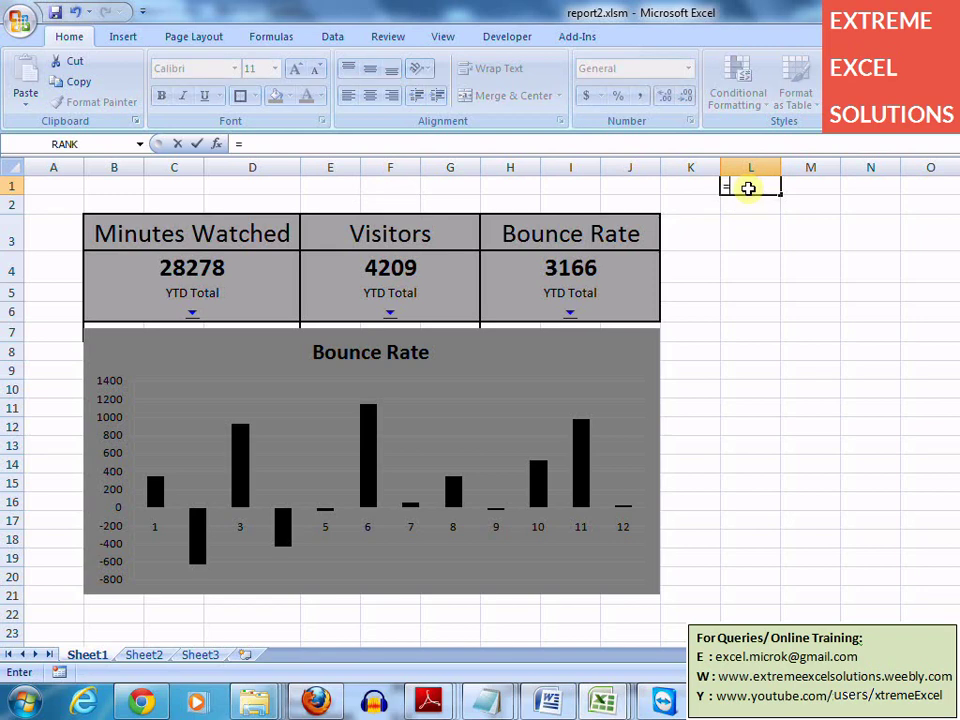
click(160, 655)
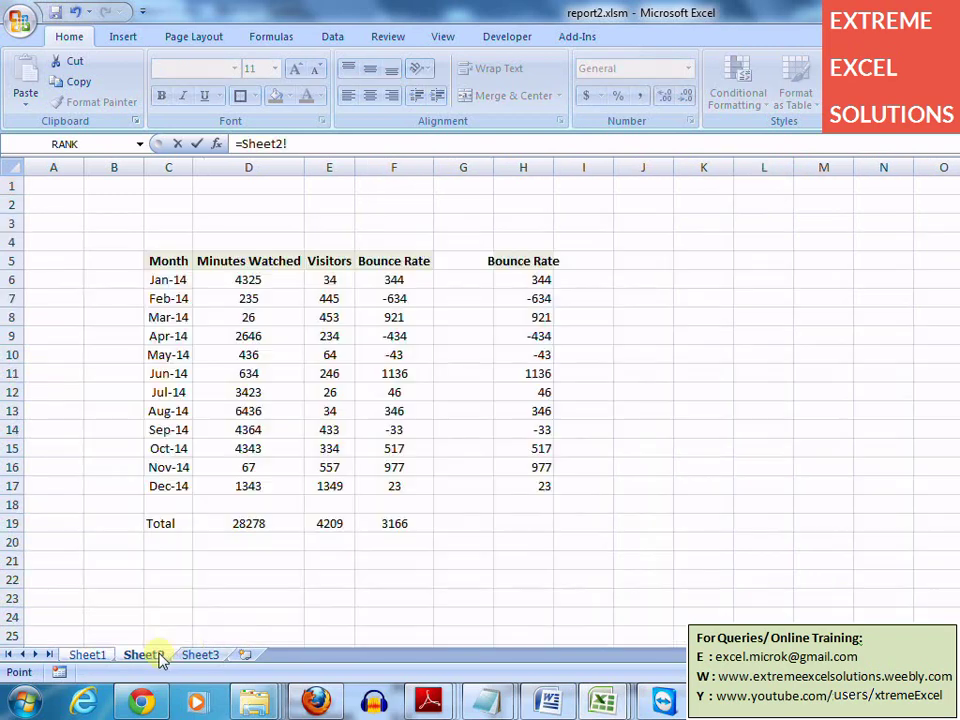
click(523, 262)
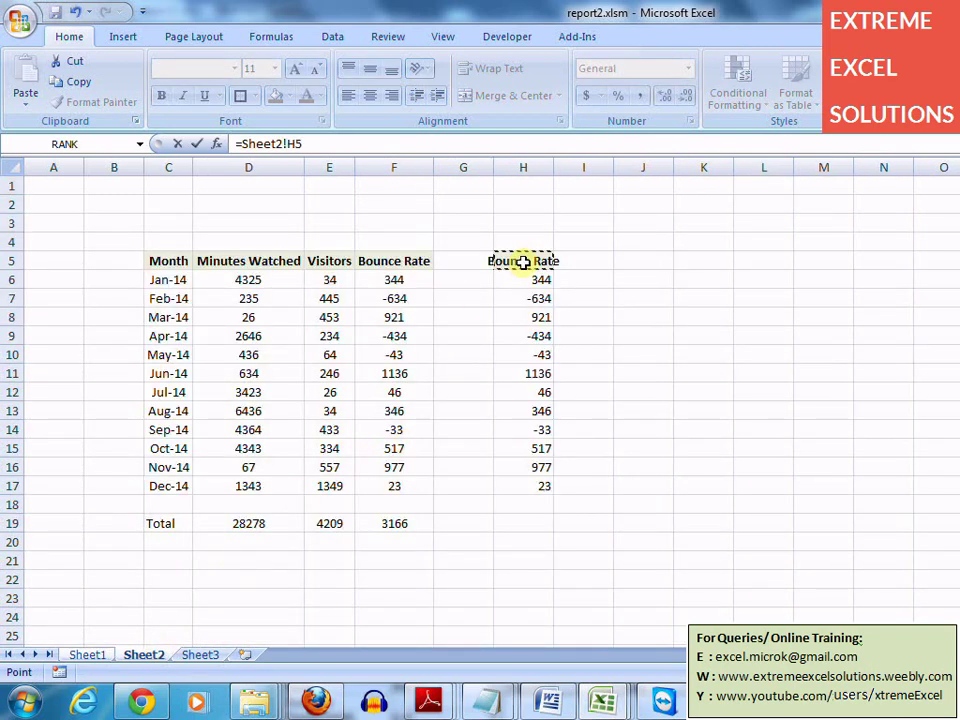
key(Return)
Make L1's text white so it is hidden
click(738, 181)
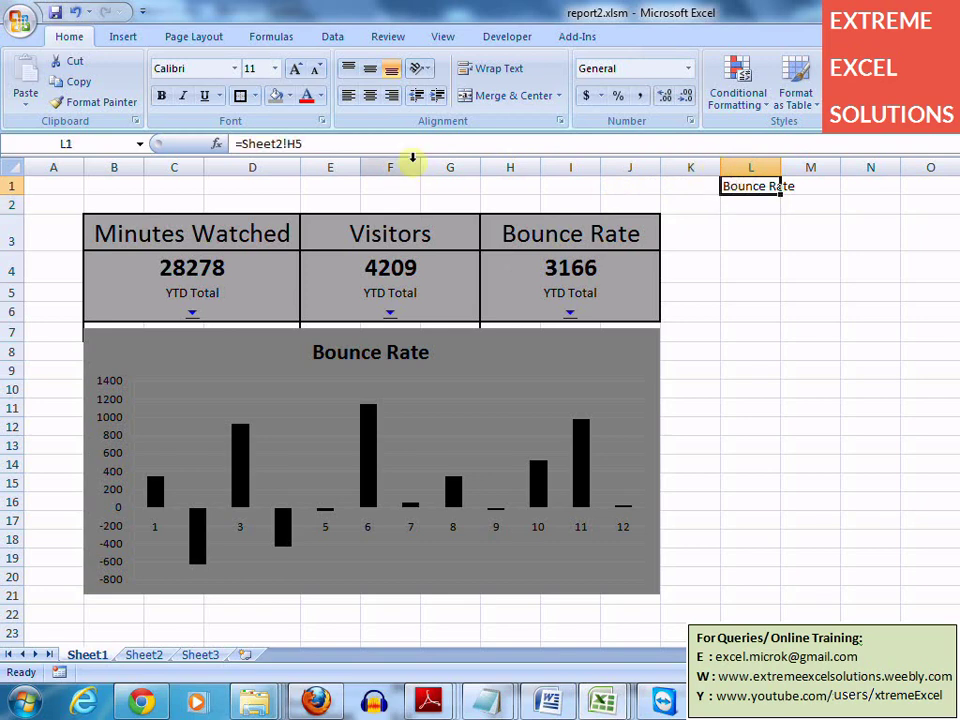
click(320, 96)
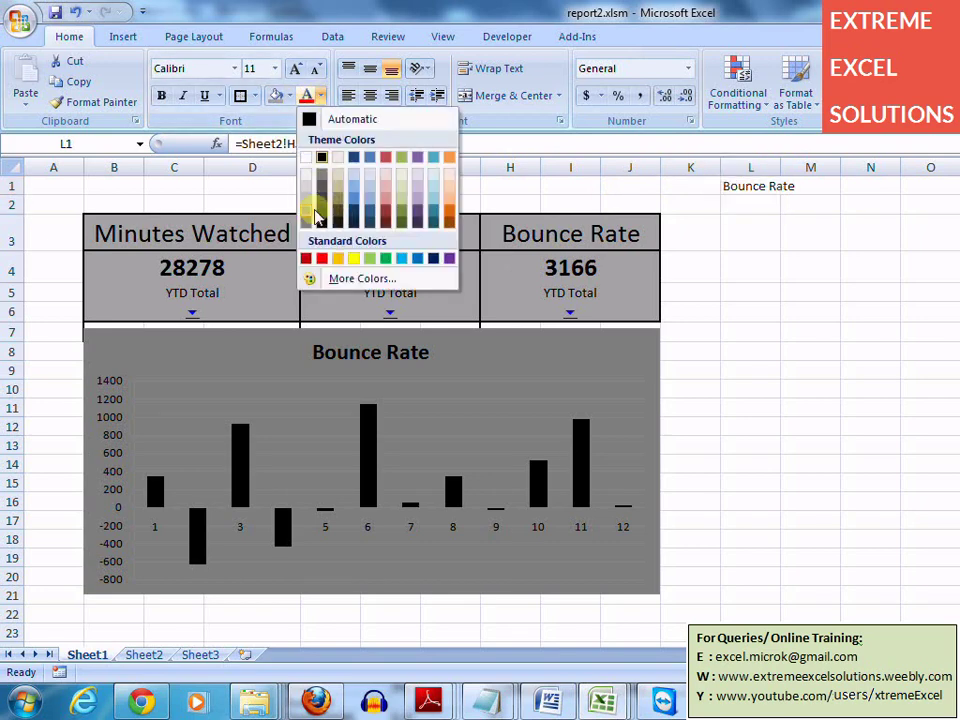
click(312, 160)
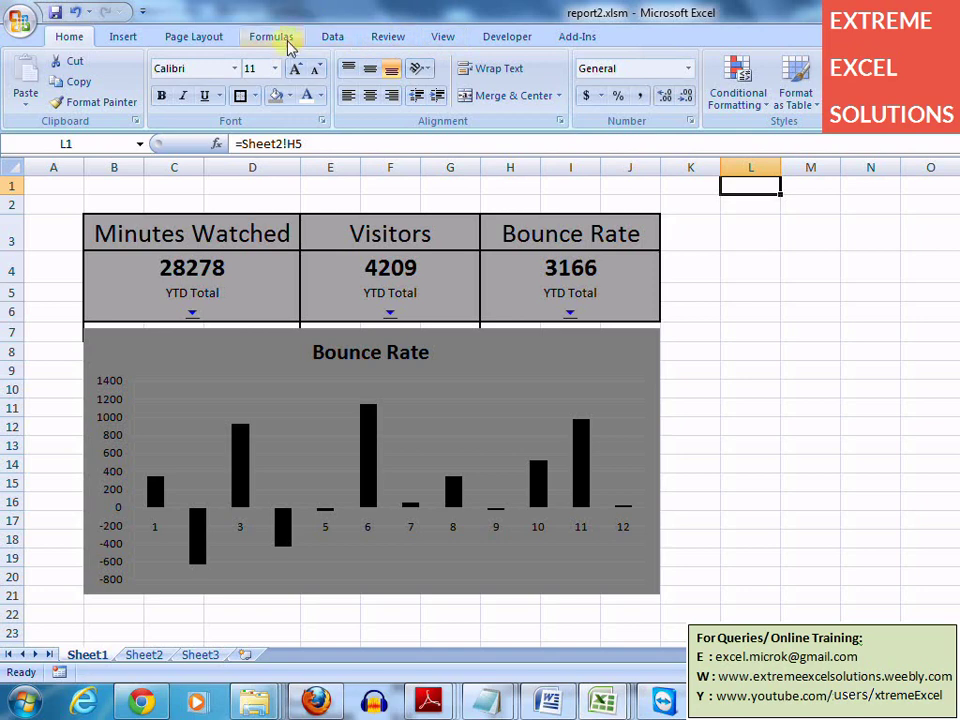
Start a new 'Use a formula' conditional formatting rule with the condition =$B3=$L$1
click(740, 93)
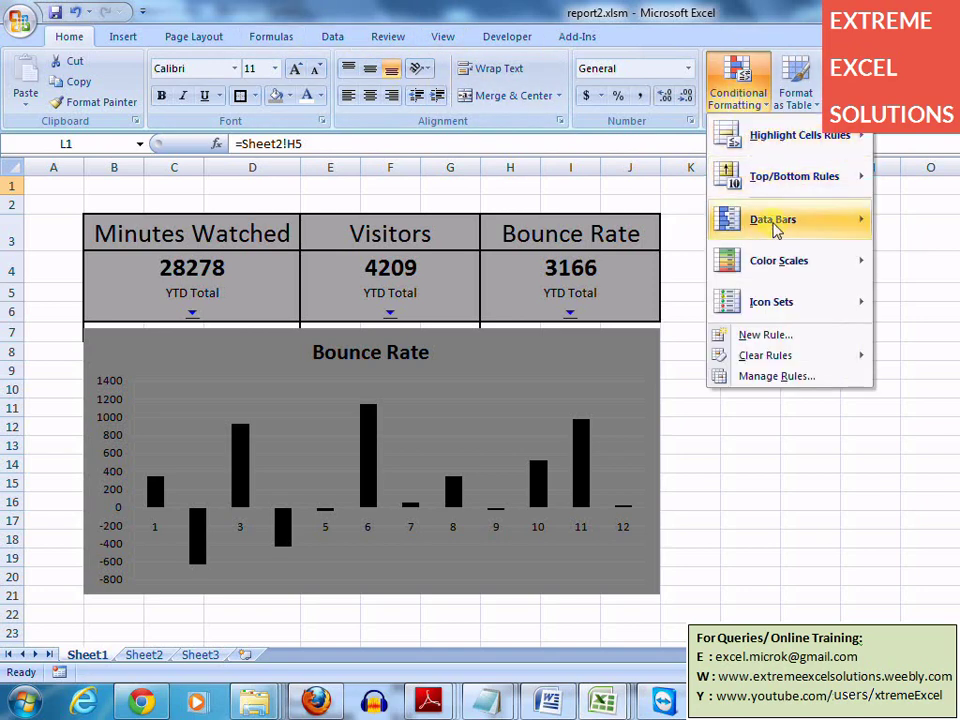
click(775, 334)
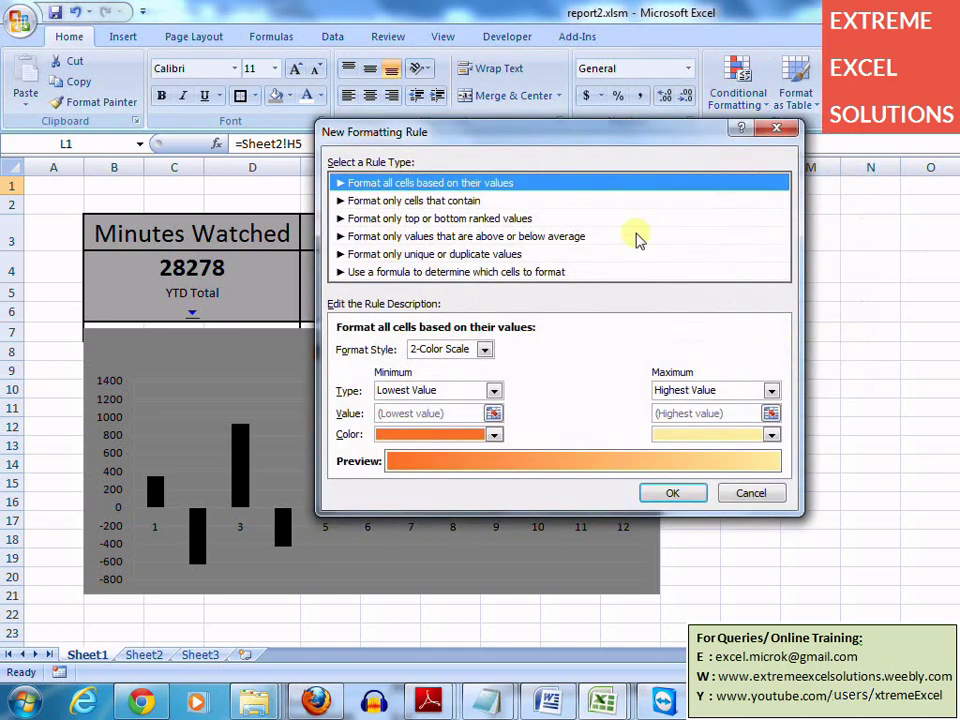
click(553, 272)
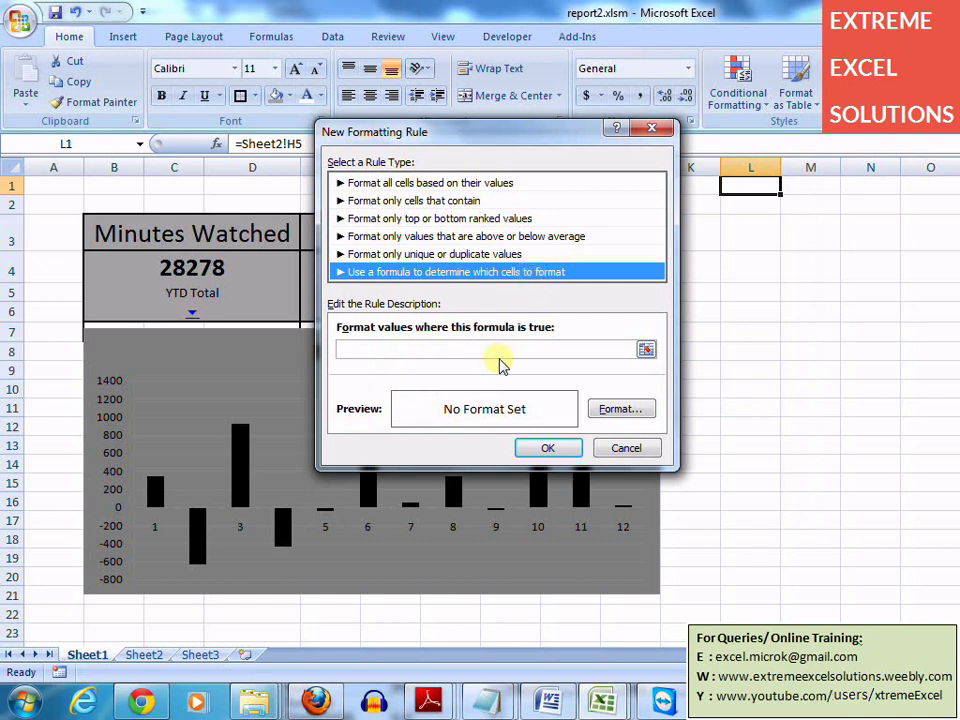
click(510, 350)
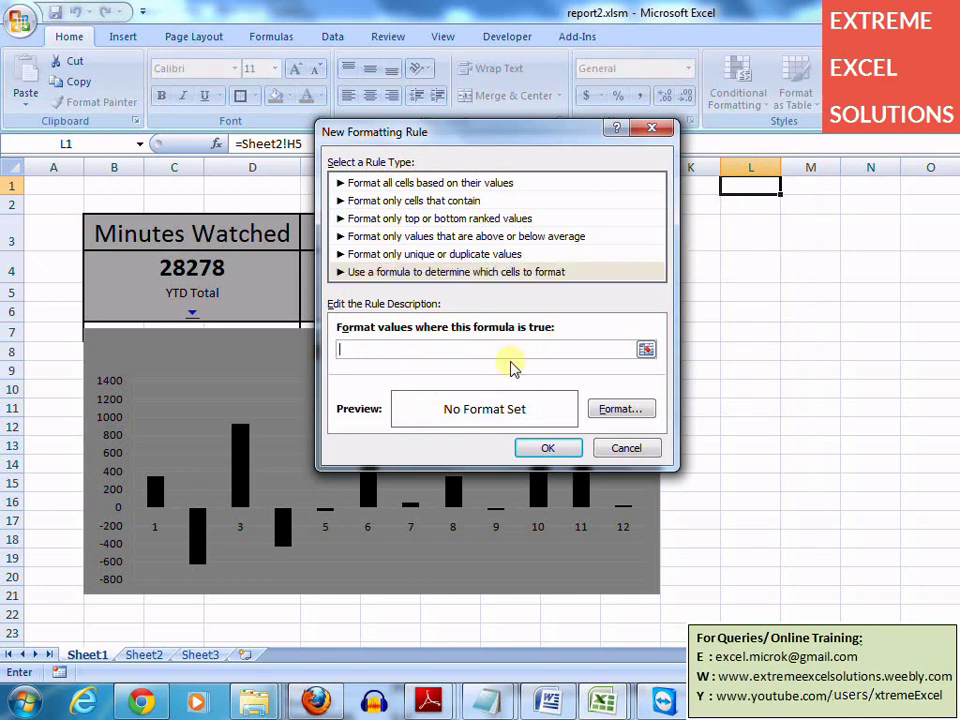
text(=)
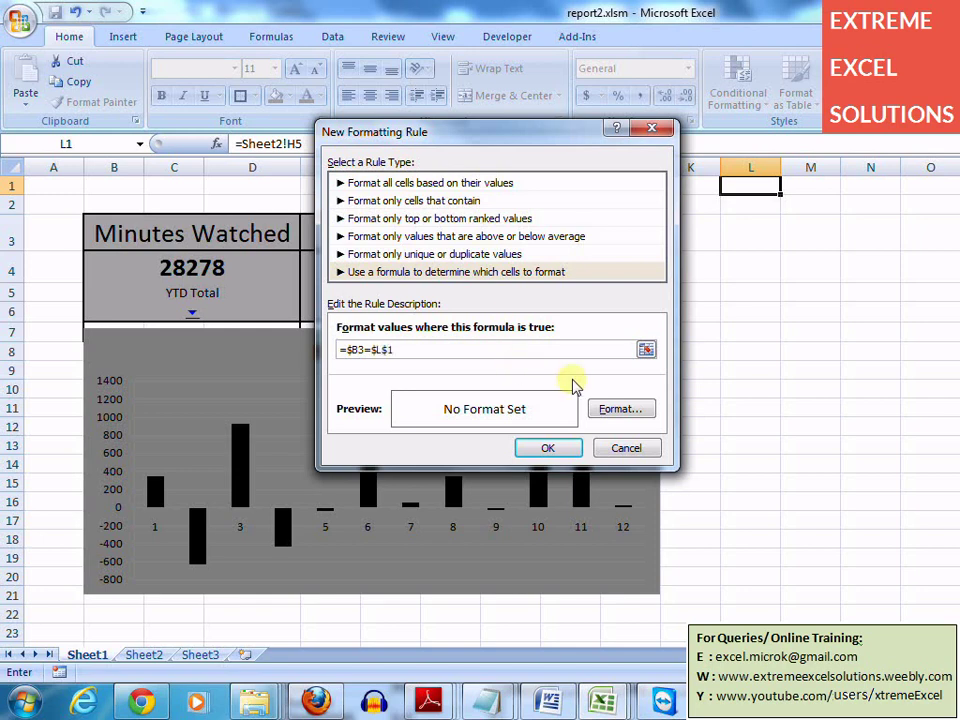
Give the rule a black fill and white font, then save it
click(605, 411)
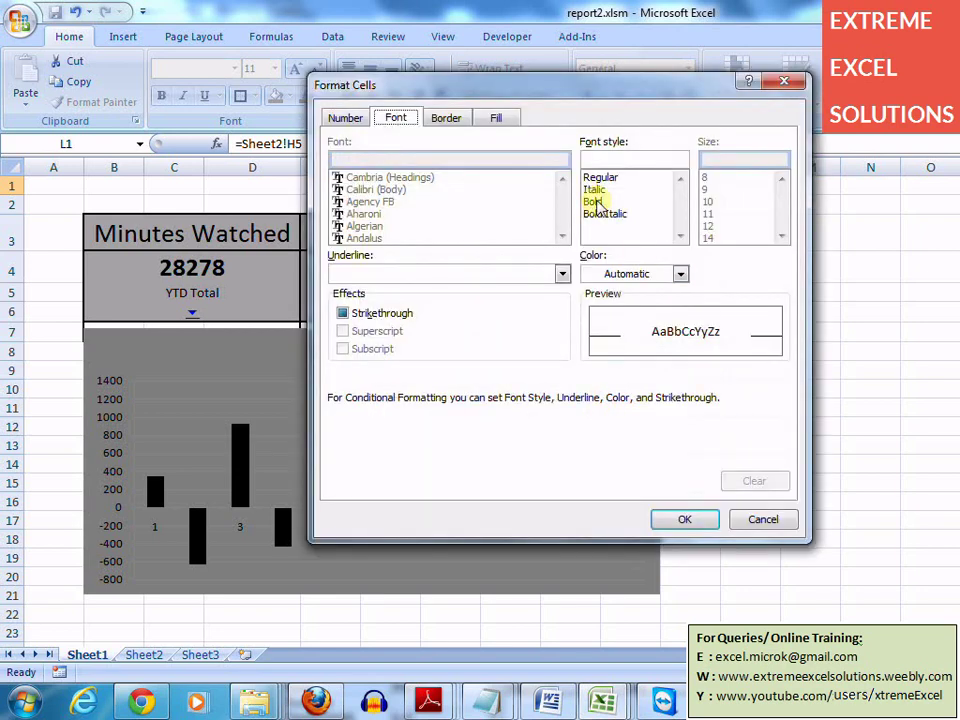
click(497, 118)
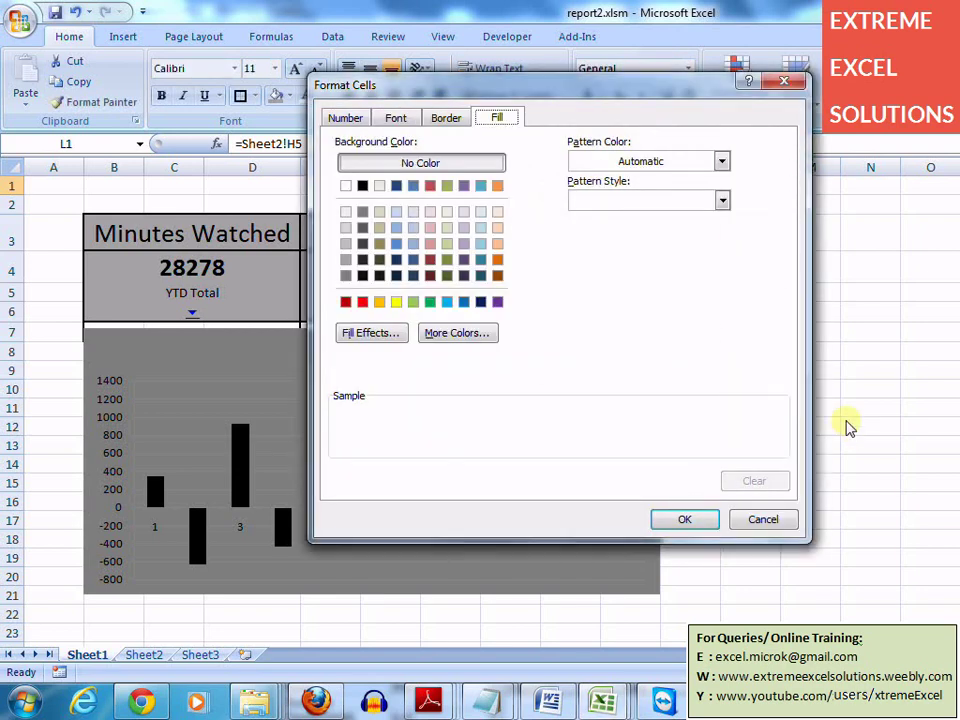
click(363, 276)
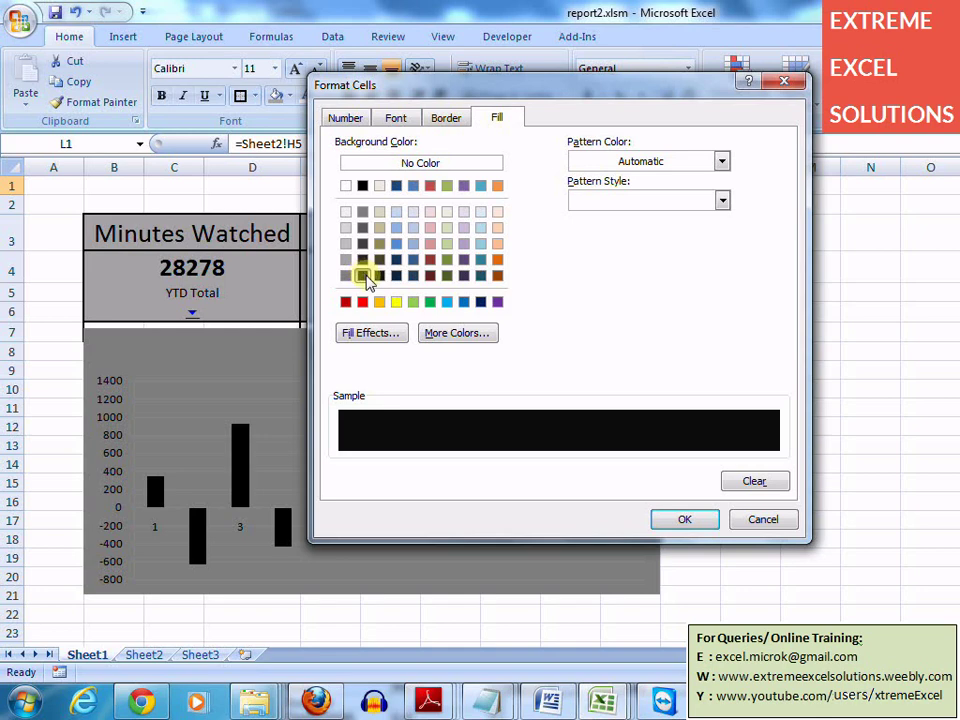
click(398, 121)
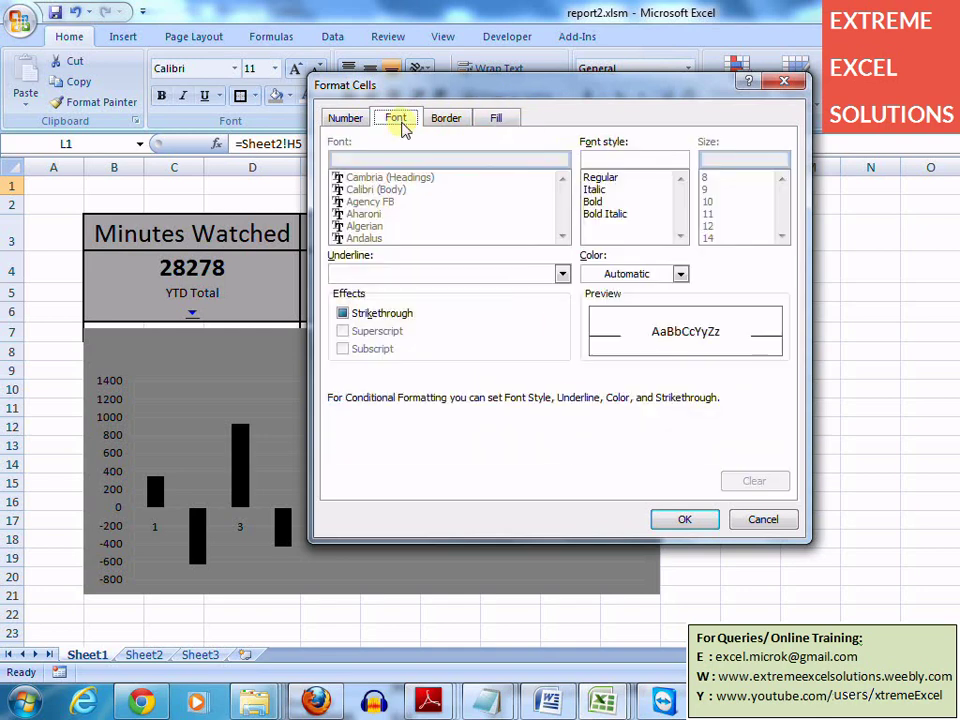
click(680, 275)
click(597, 336)
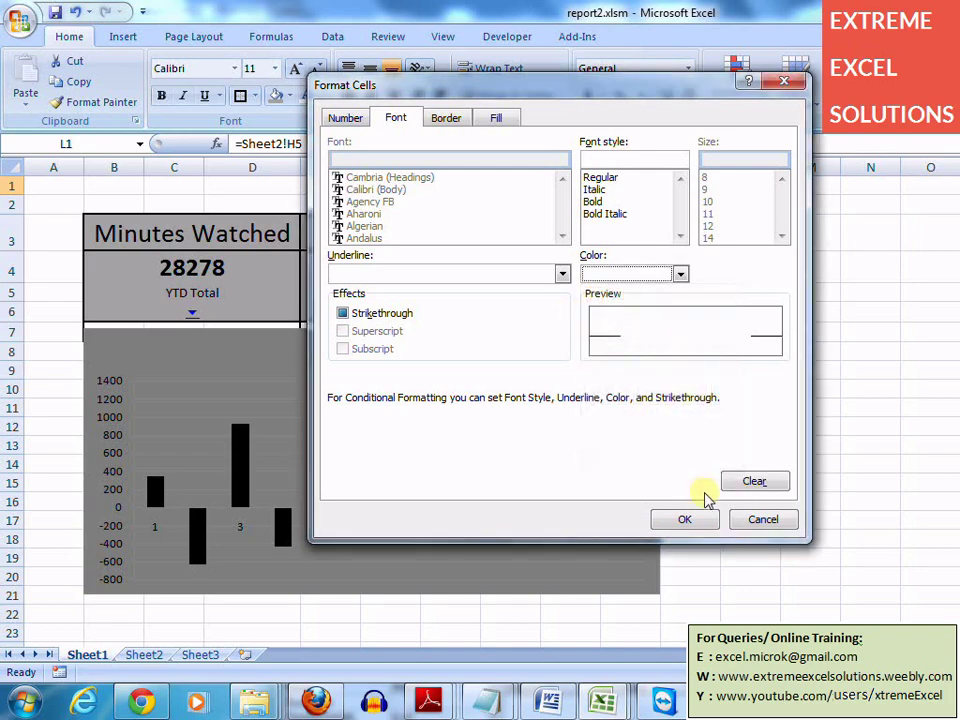
click(690, 520)
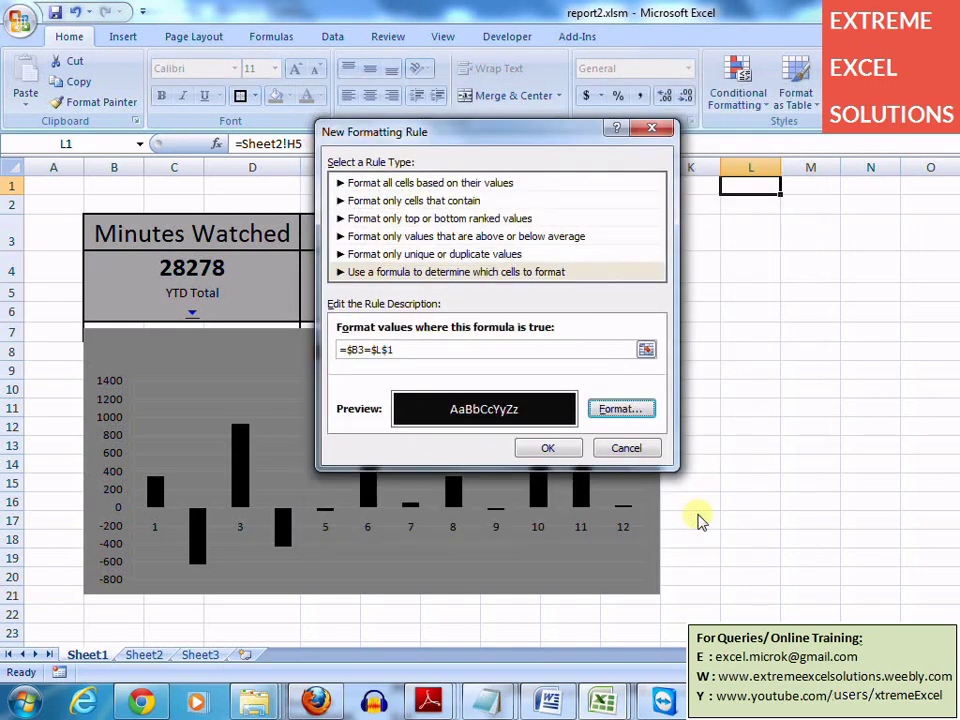
click(565, 450)
In Manage Rules, change the rule's Applies to range from =$L$1 to =$B$3:$B$6
click(737, 113)
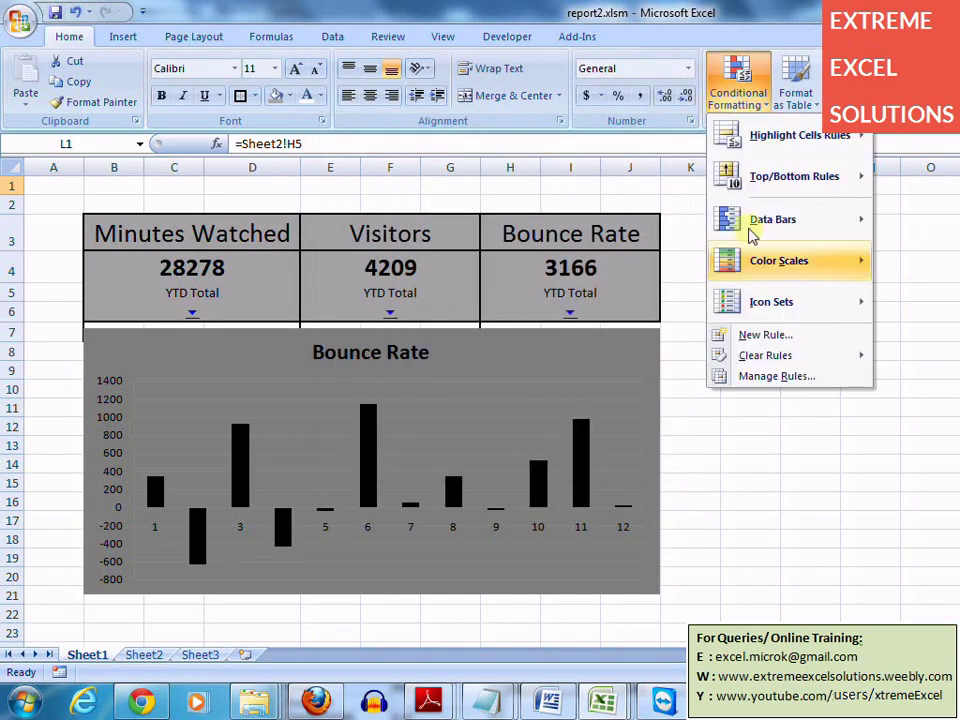
click(795, 388)
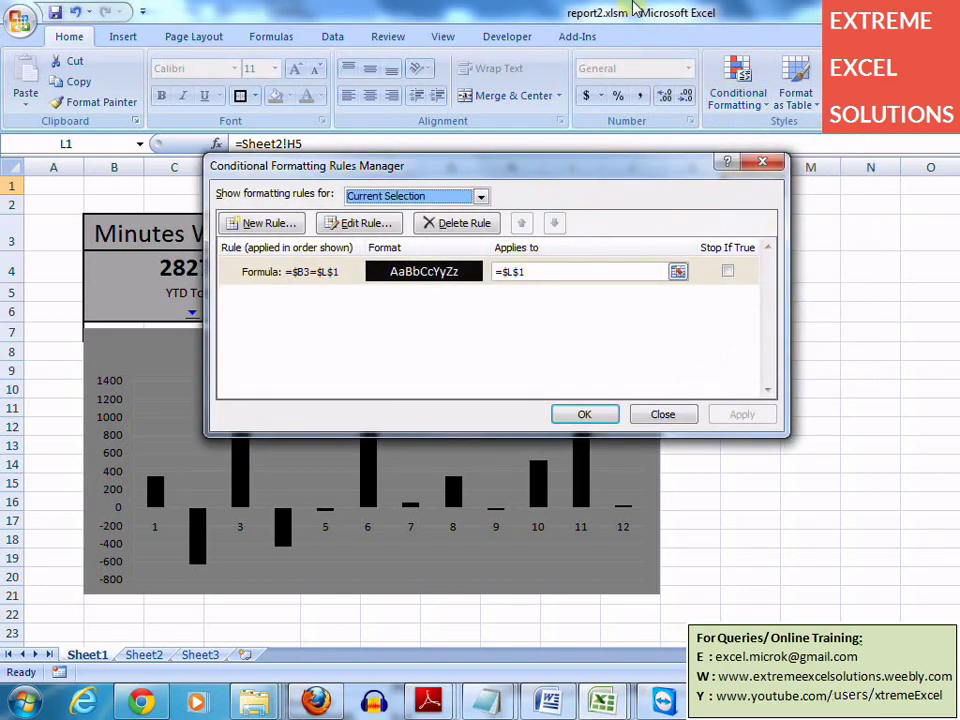
drag(578, 165, 774, 351)
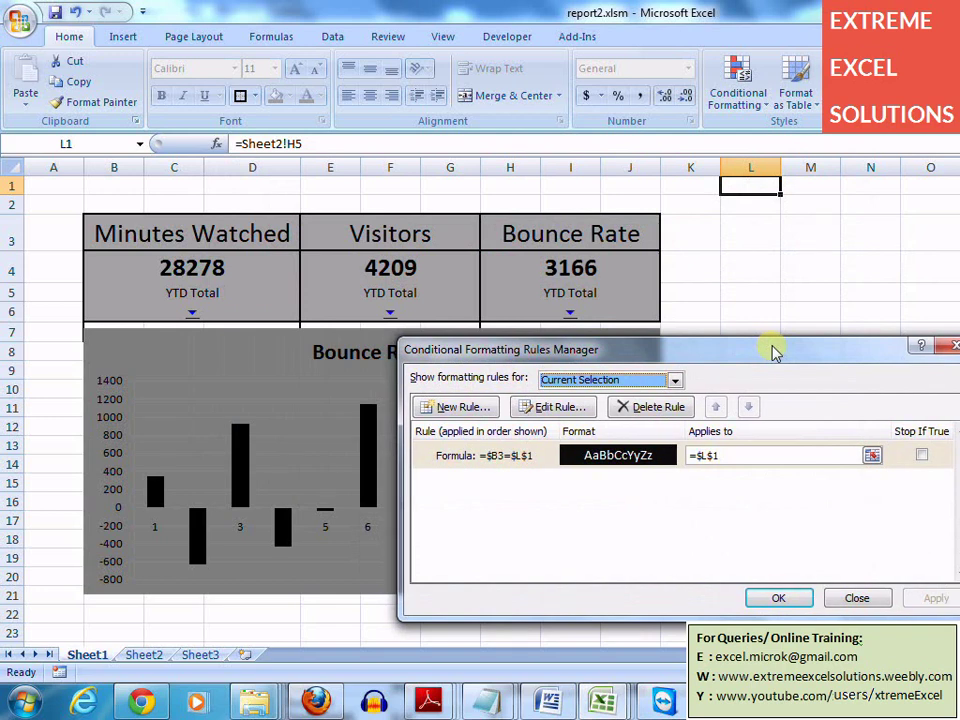
click(741, 453)
key(BackSpace)
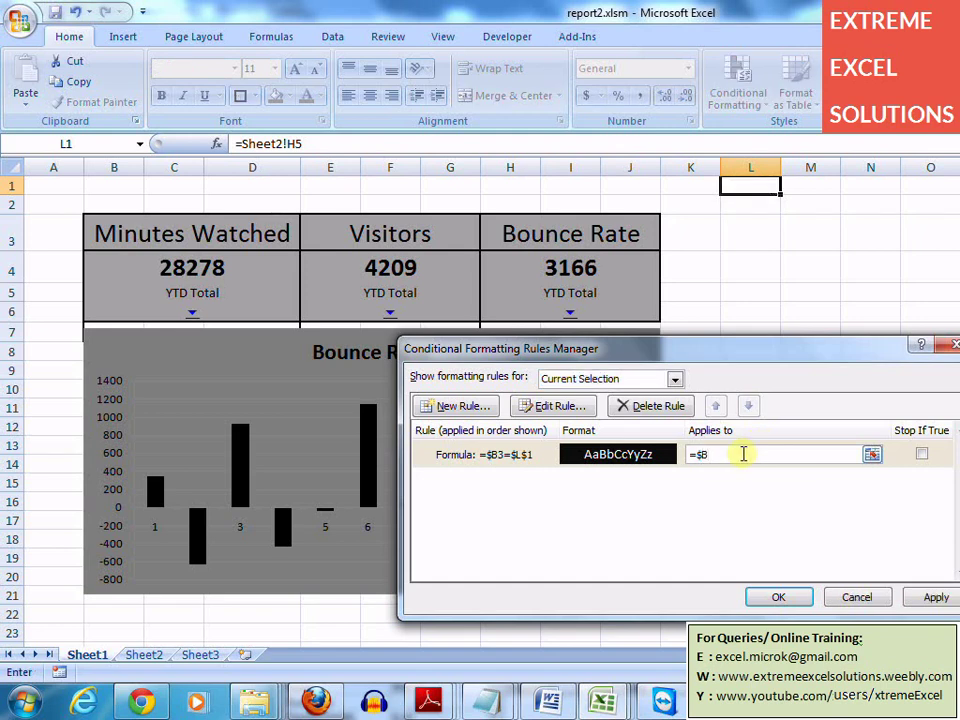
text(B$3:B$6)
click(779, 597)
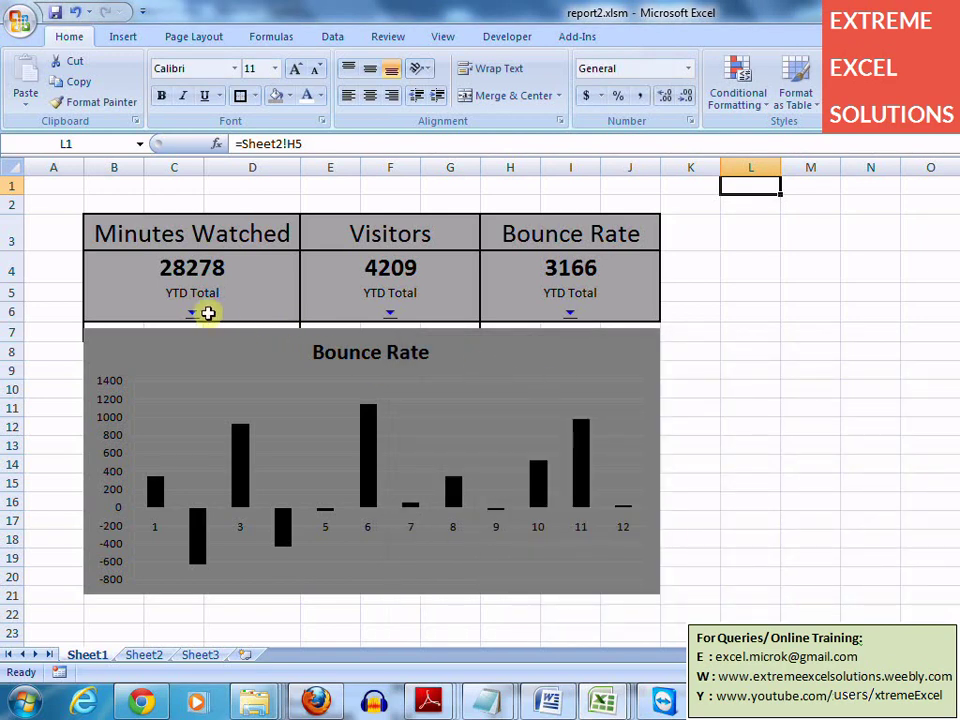
Switch the chart to Minutes Watched, Visitors, Bounce Rate, then back to Minutes Watched
click(191, 316)
click(391, 315)
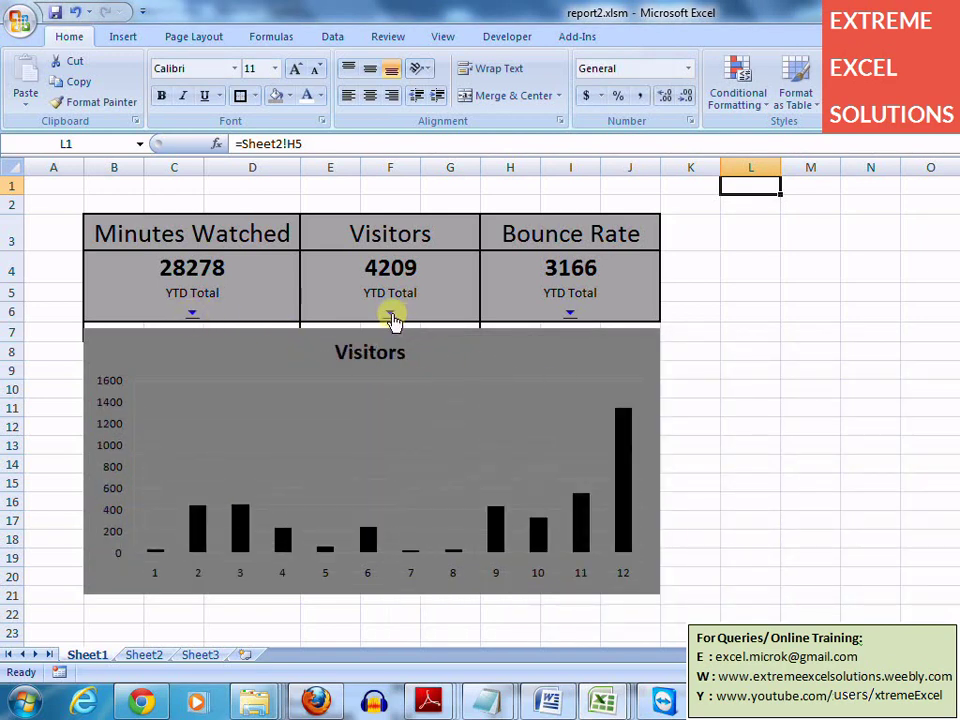
click(569, 314)
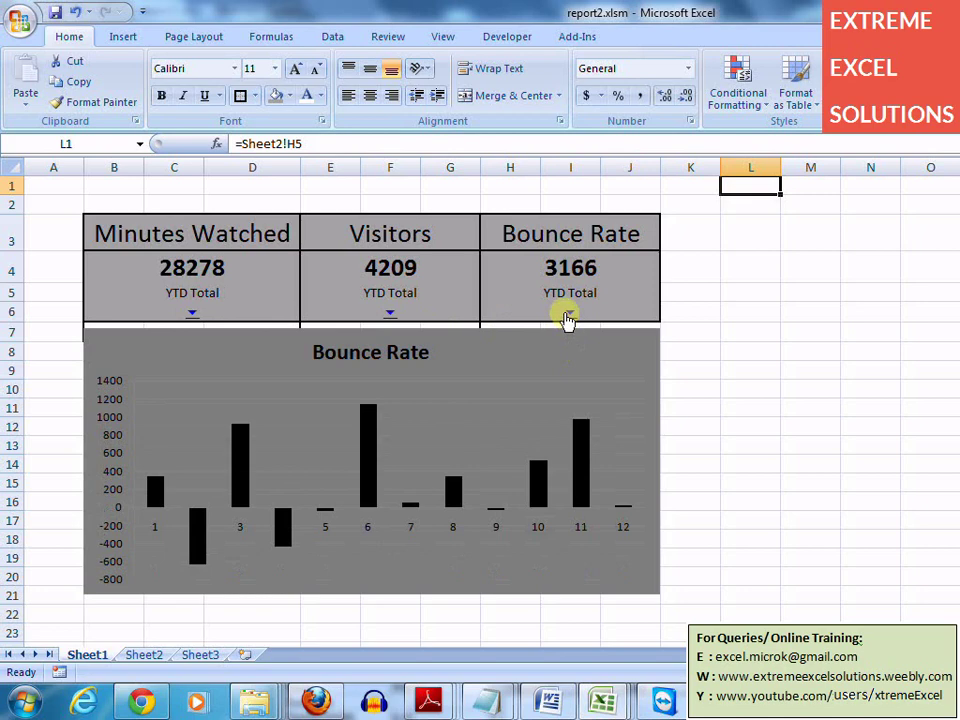
click(191, 316)
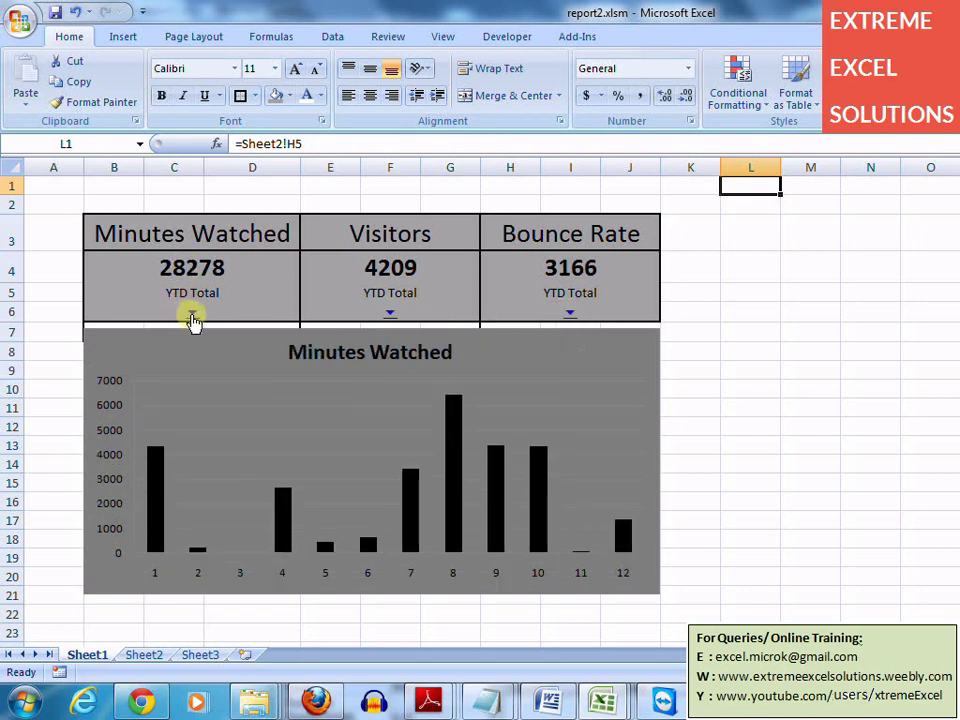
Recolour L1's font so the metric name shows, and reselect Minutes Watched
click(711, 227)
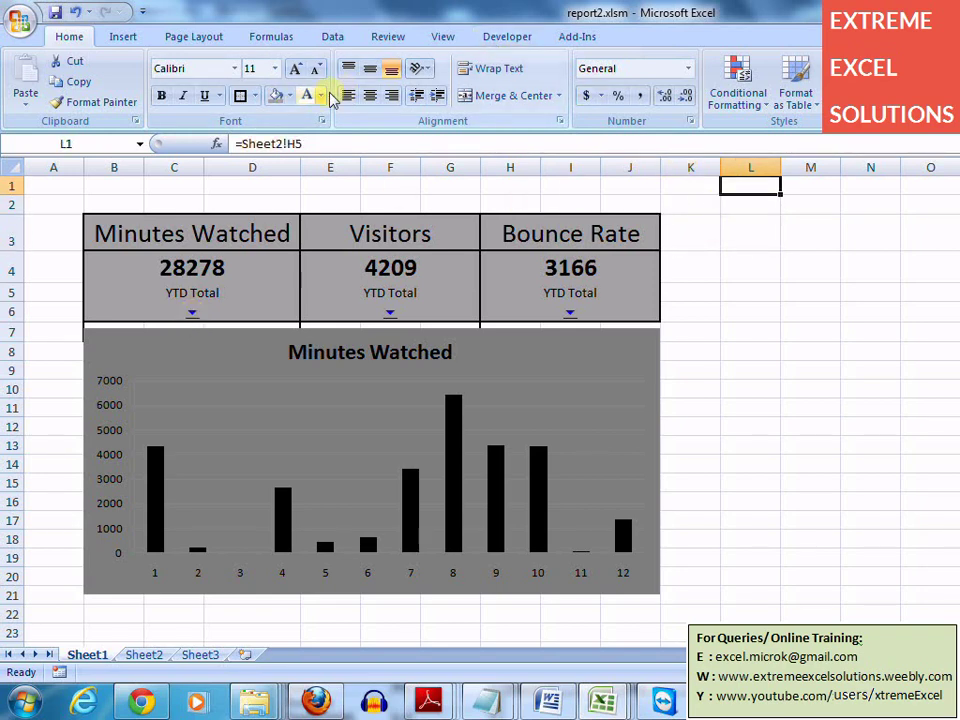
click(275, 96)
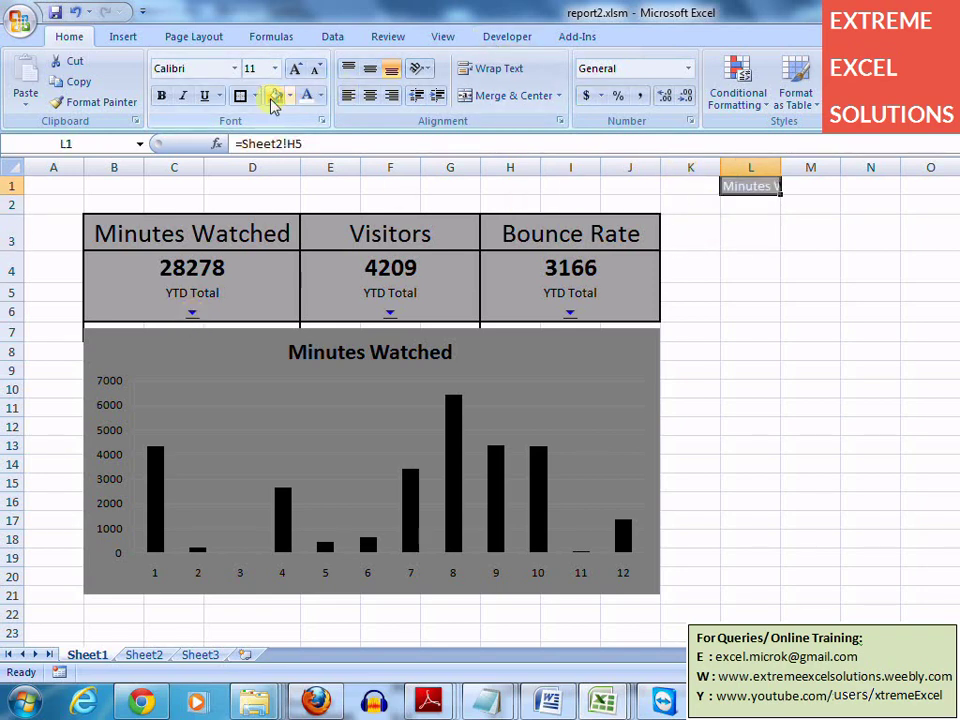
click(194, 316)
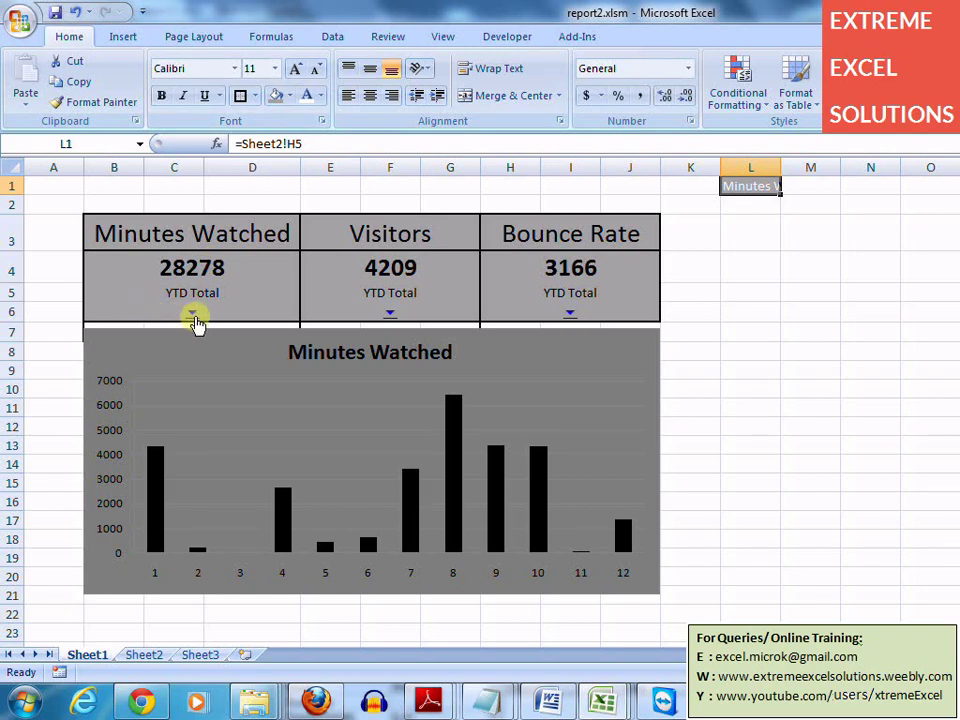
Show This Worksheet's rules and edit the formula rule to =$B$3=$L$1
click(760, 112)
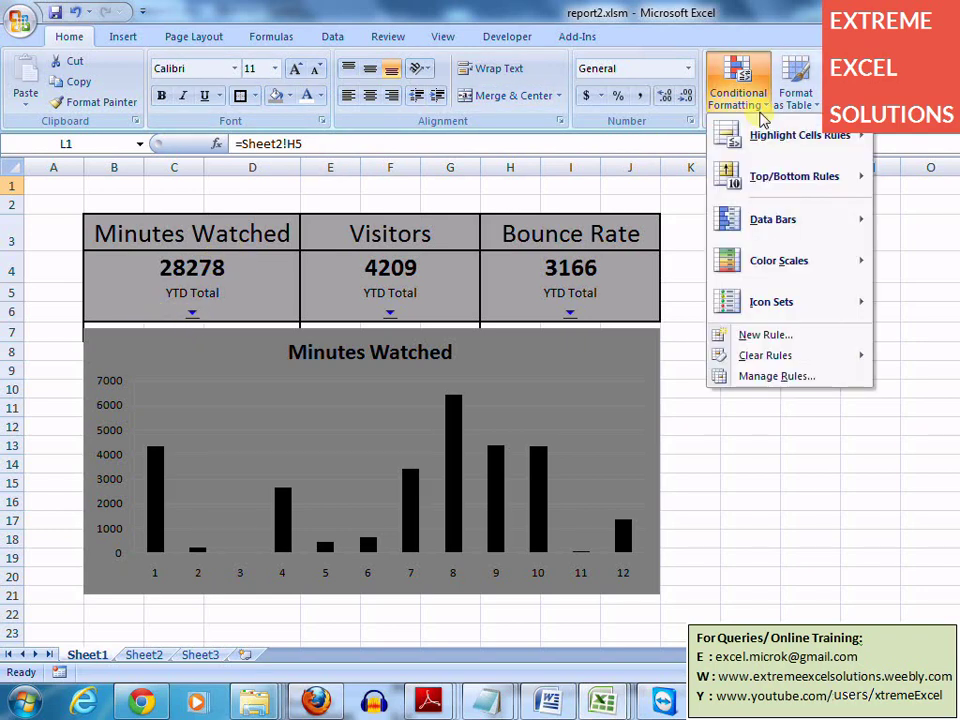
click(783, 380)
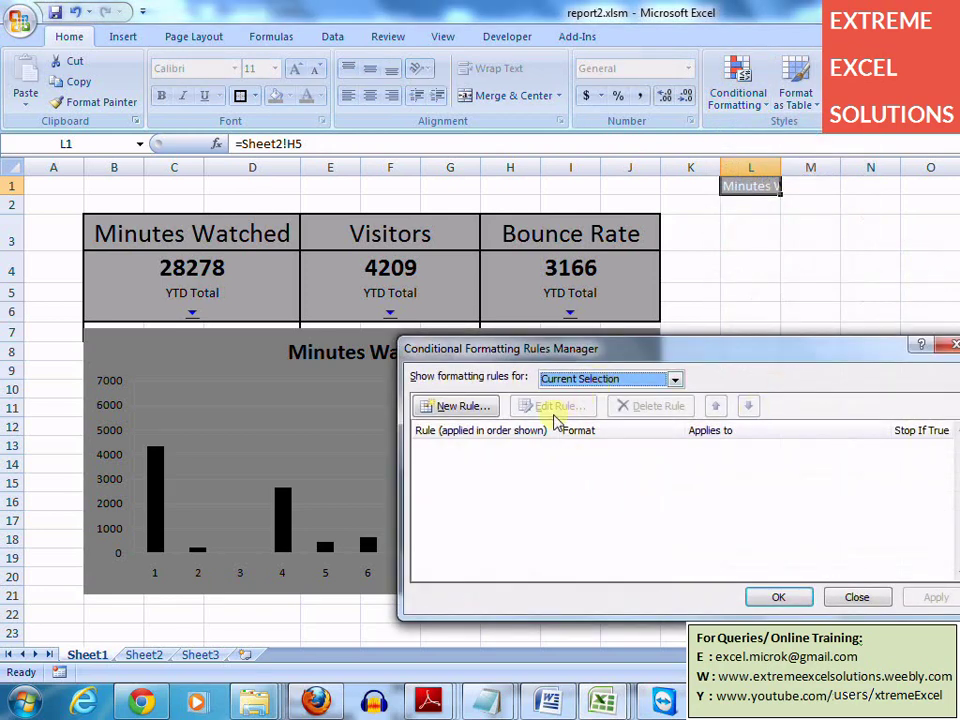
click(589, 380)
click(574, 410)
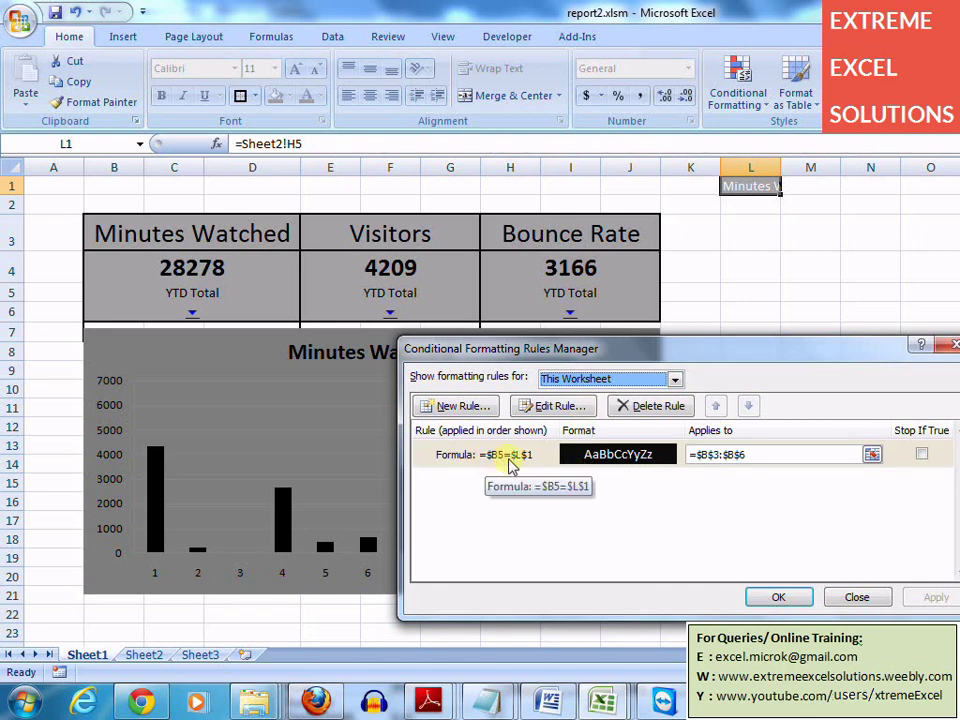
click(547, 406)
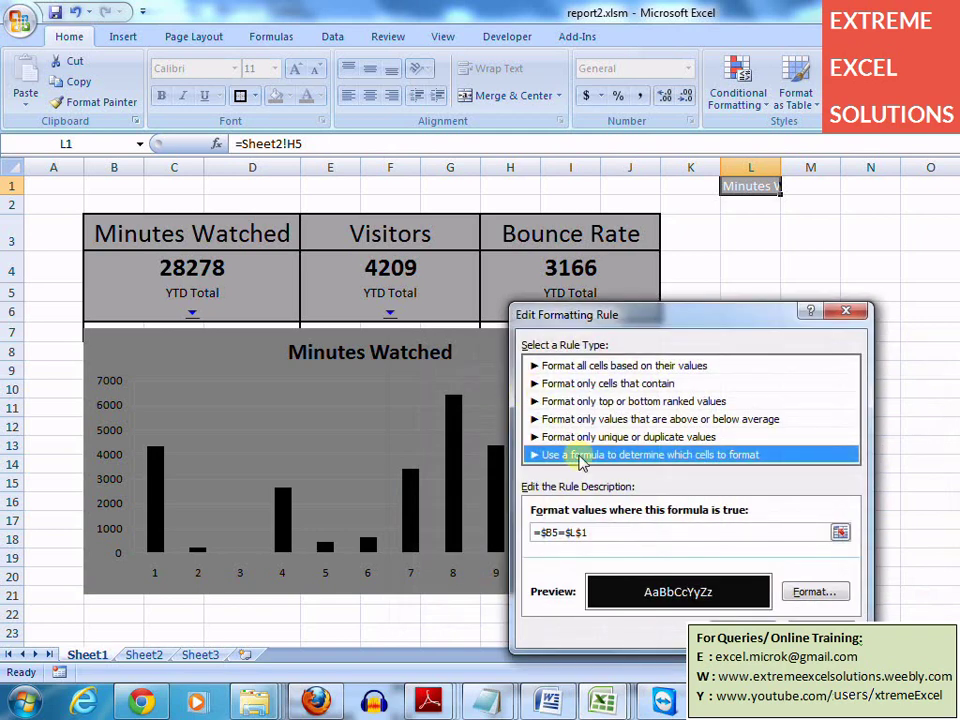
click(555, 531)
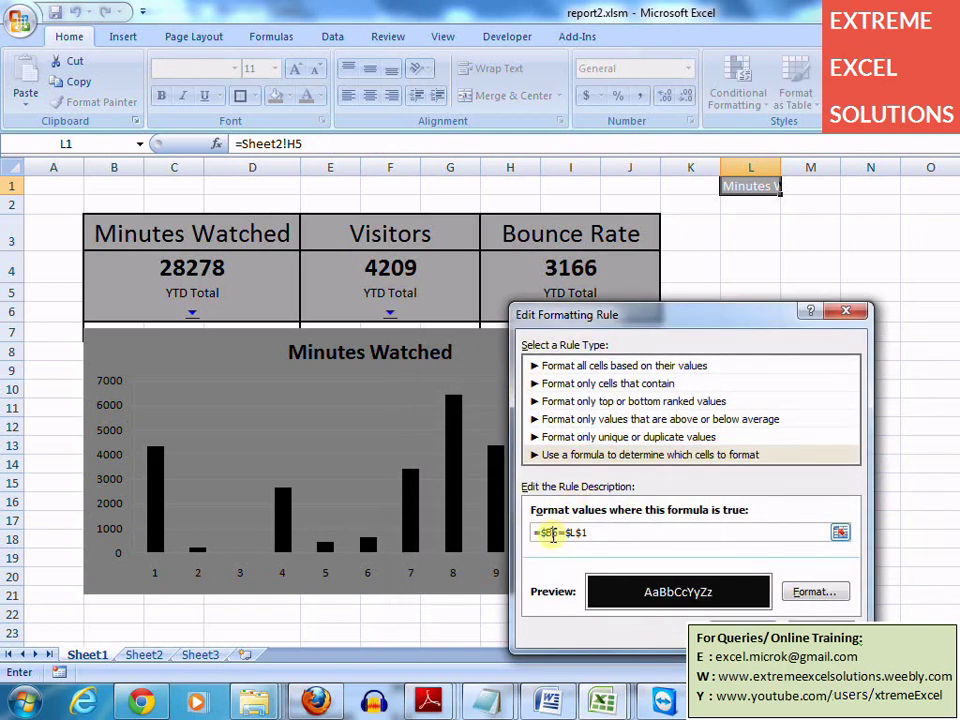
key(Delete)
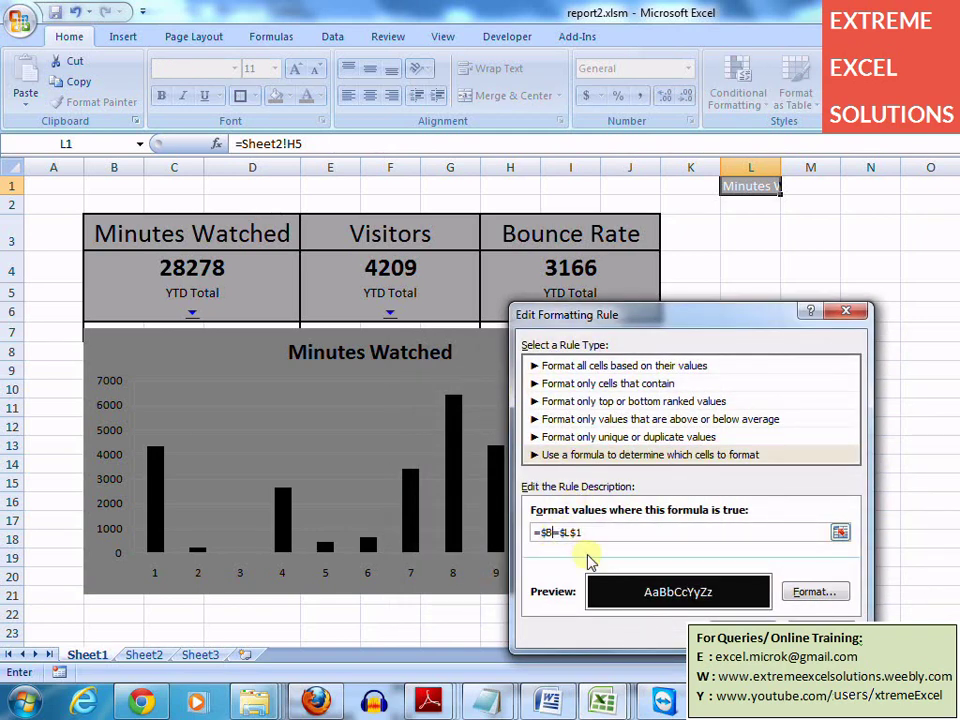
text($3)
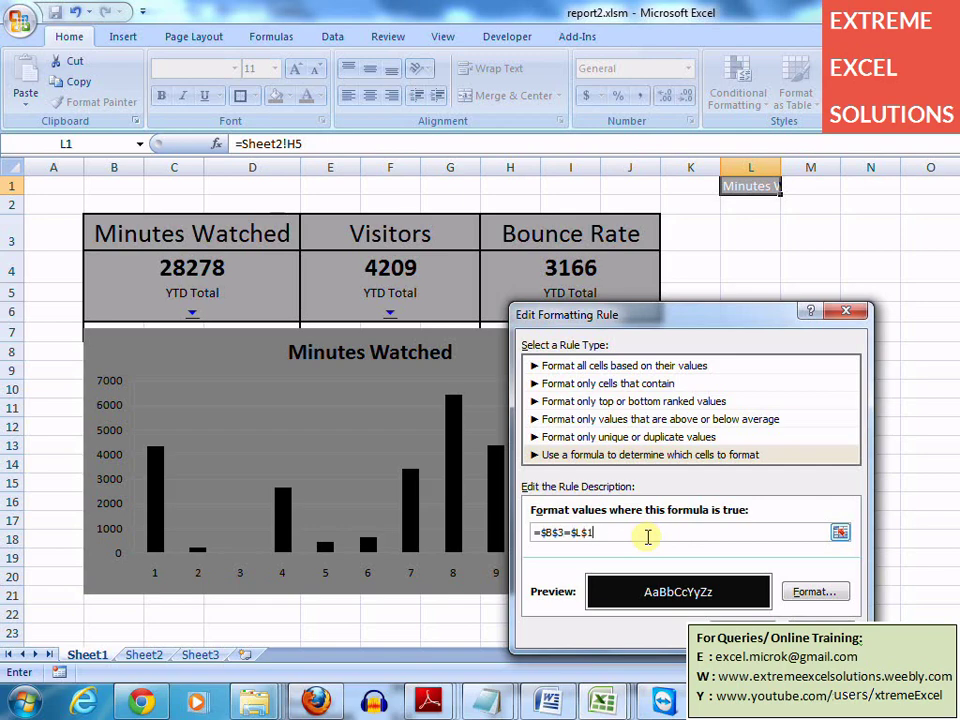
click(732, 626)
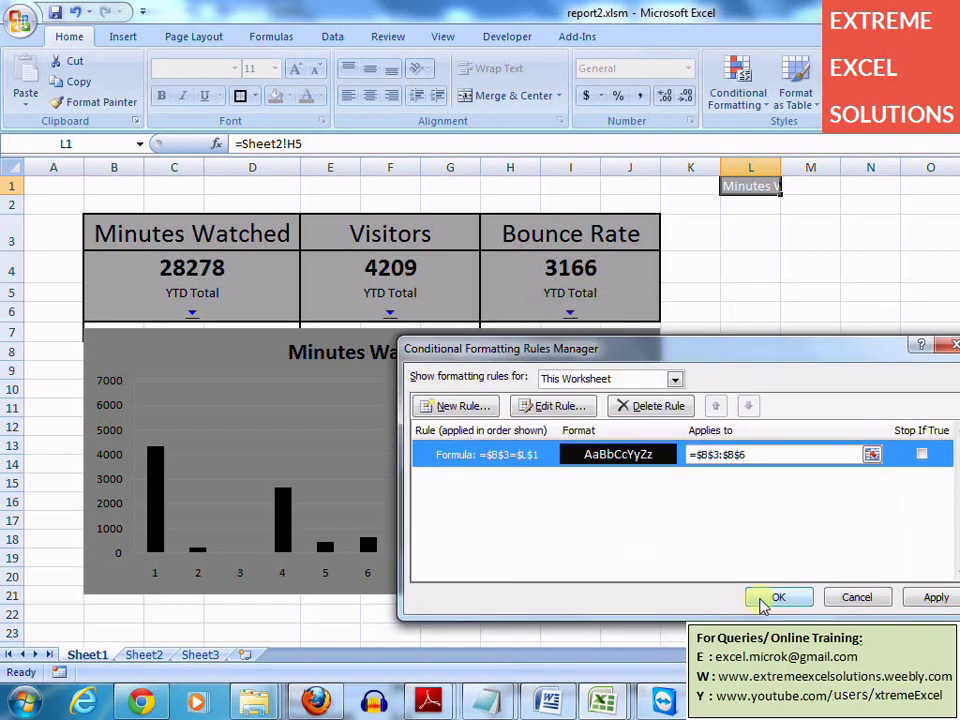
click(773, 538)
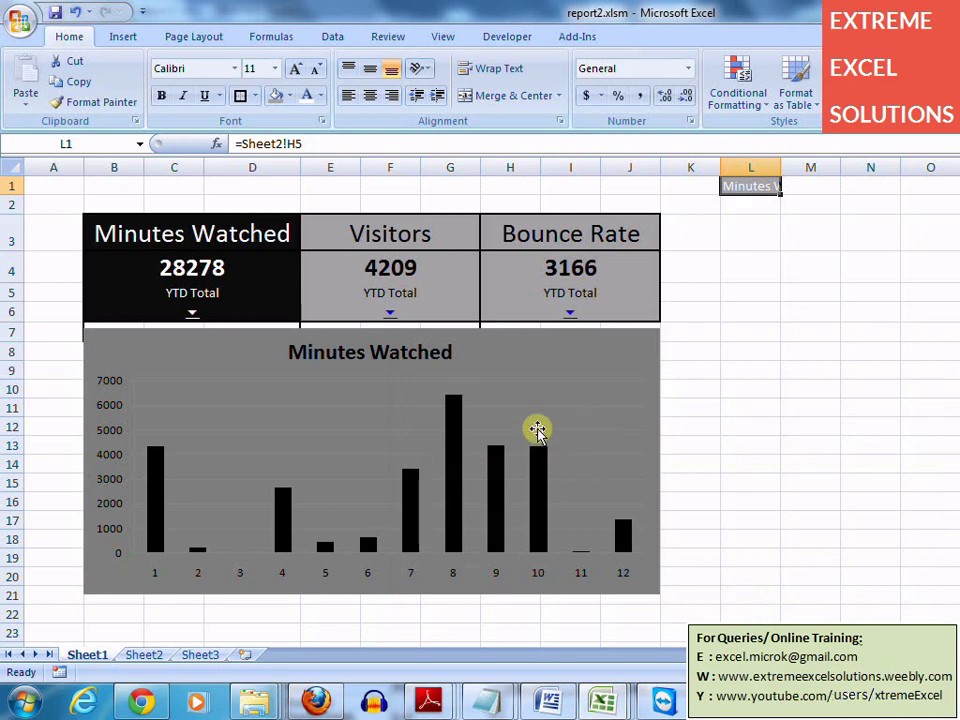
Cycle through Visitors, Minutes Watched and Bounce Rate, ending on Minutes Watched, to check the black highlight
click(389, 316)
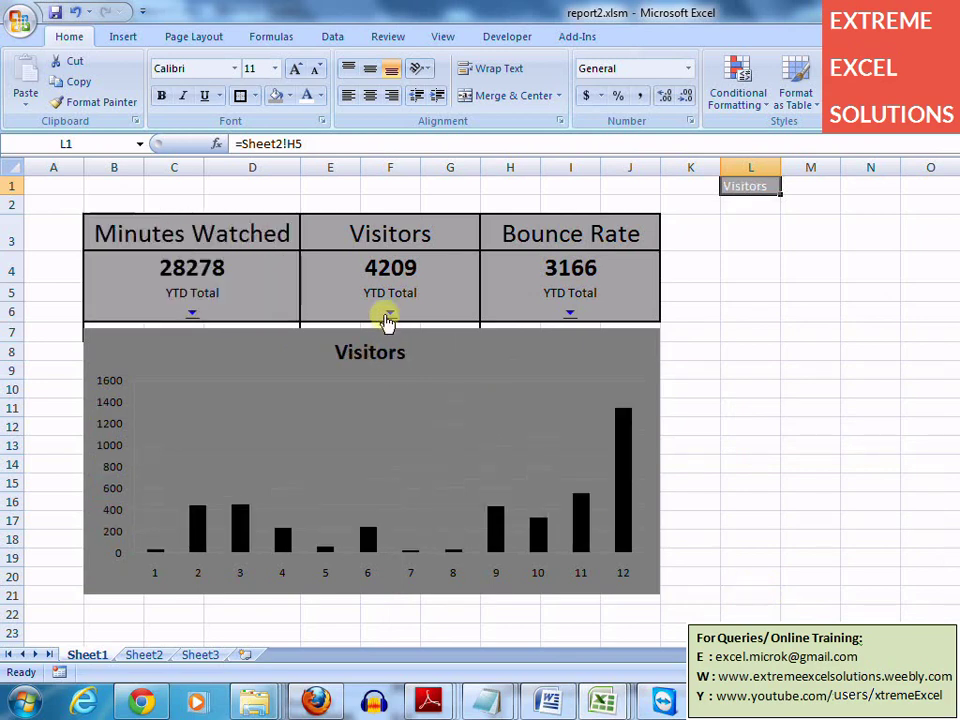
click(192, 313)
click(390, 313)
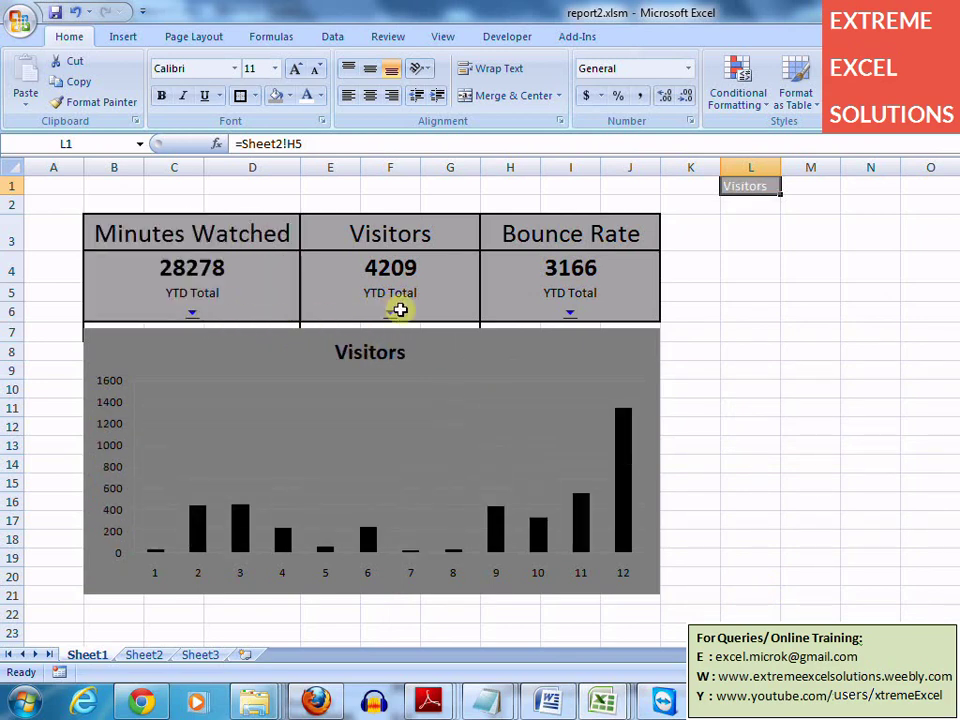
click(568, 314)
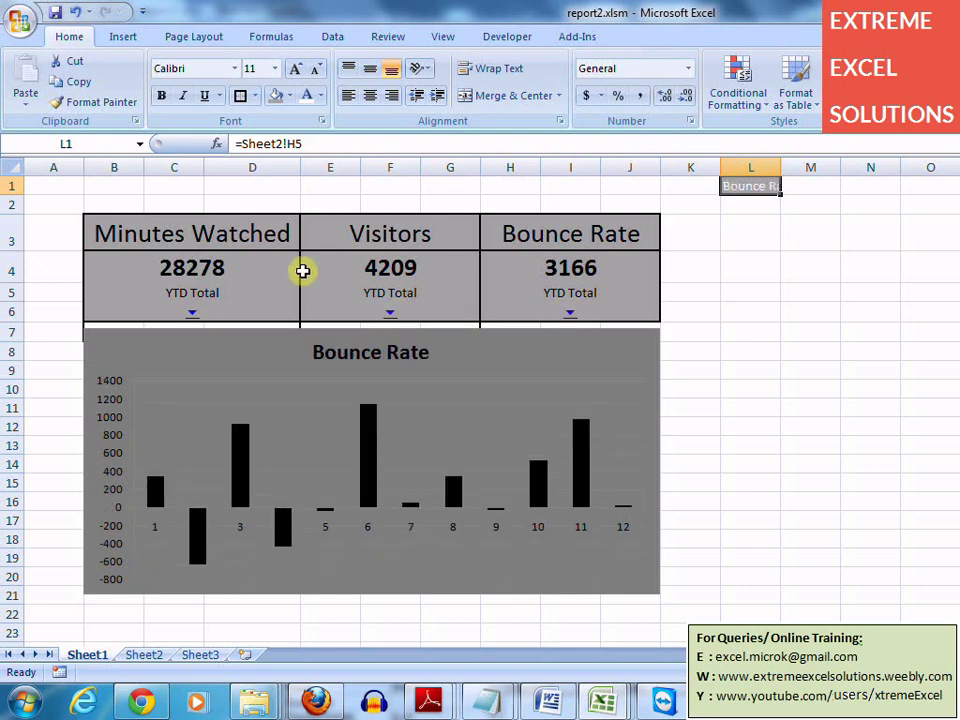
click(192, 313)
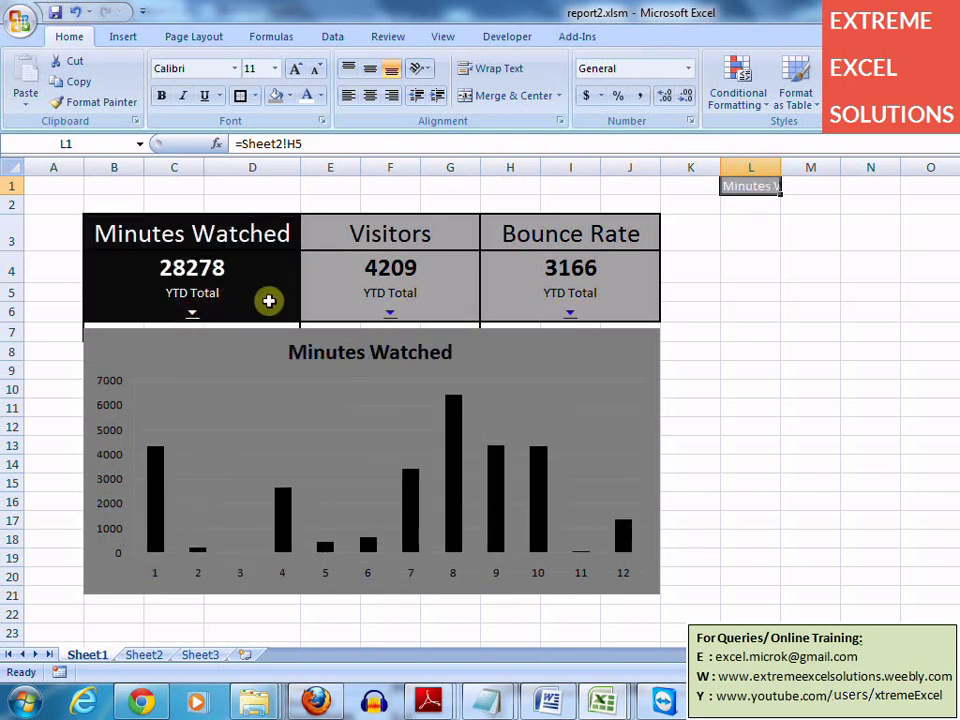
click(740, 100)
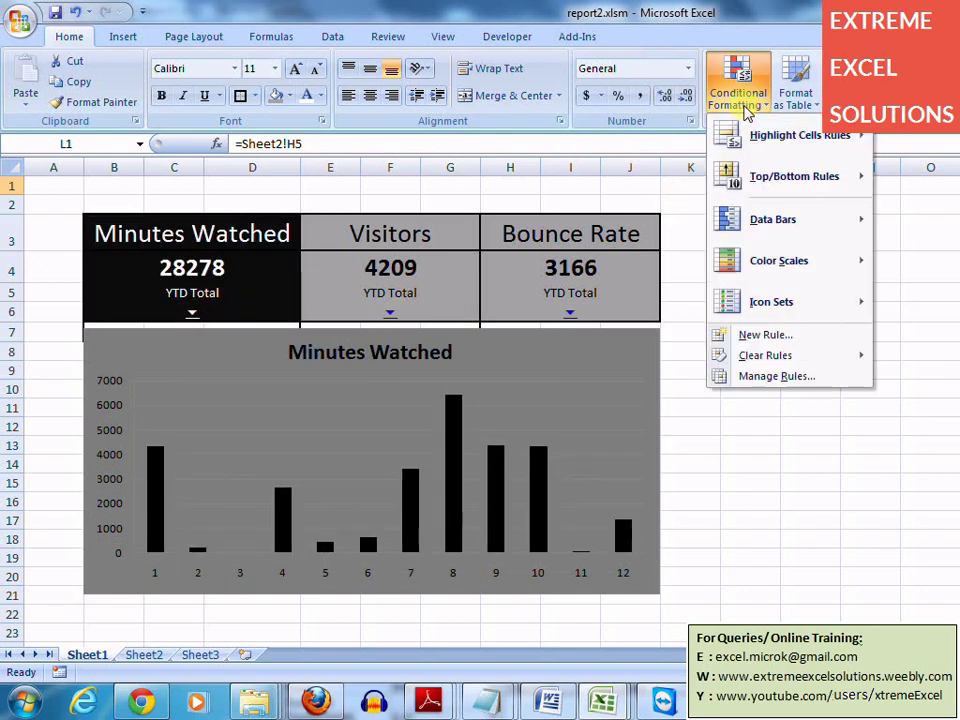
Cancel the New Formatting Rule dialog and switch the dashboard to Bounce Rate
click(777, 335)
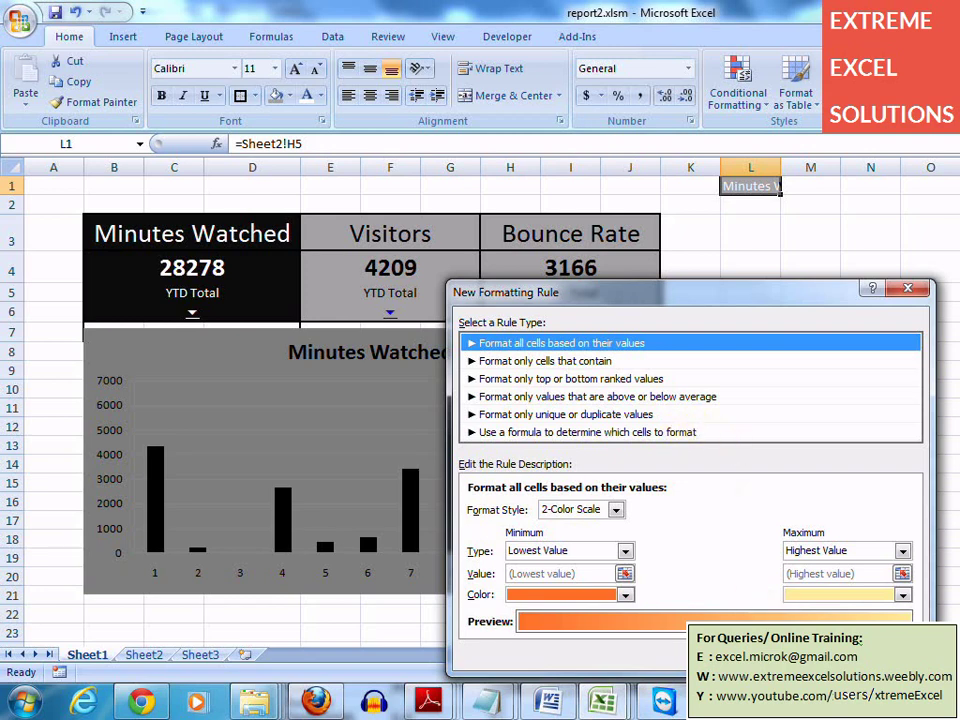
key(Escape)
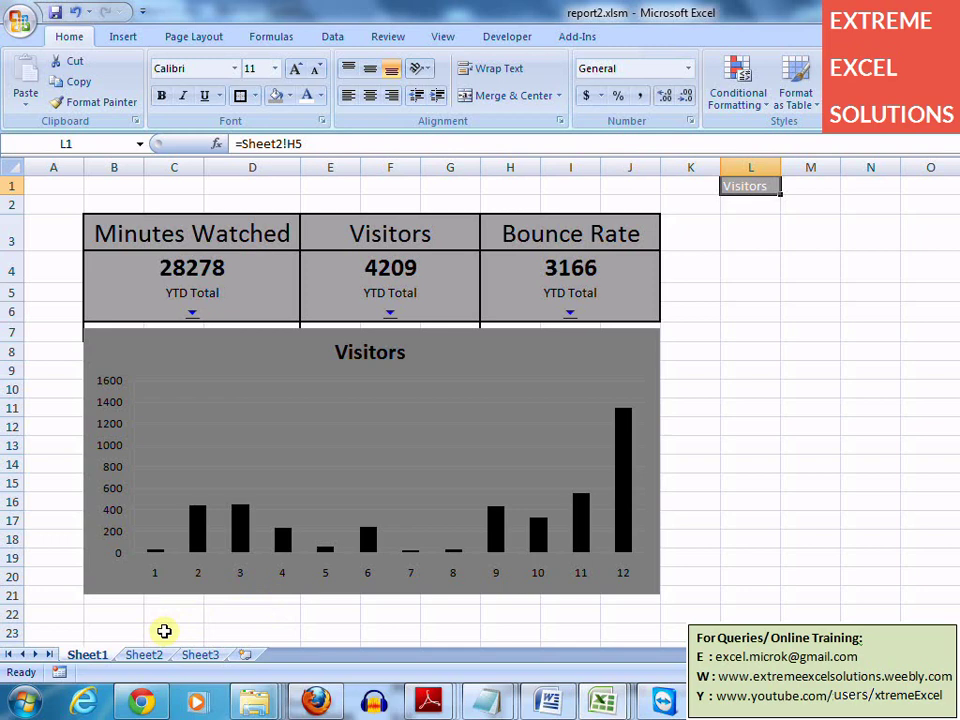
click(570, 312)
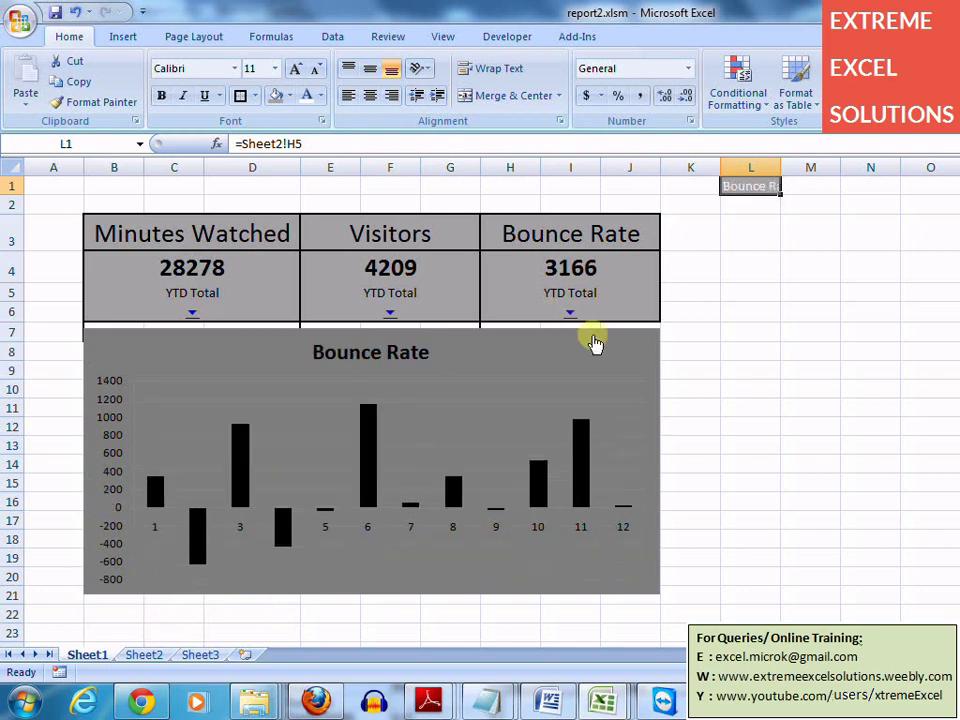